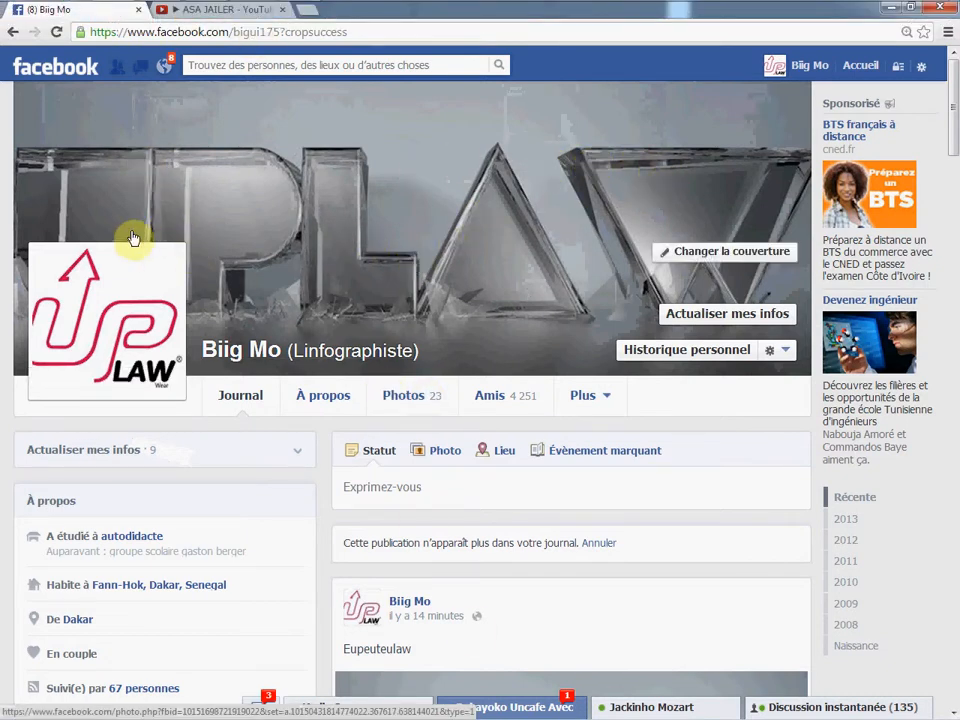
- Examine the glass-style UPLAW lettering in the Eupeuteulaw timeline photo and in the profile's cover photo
scroll(407, 245, "down", 4)
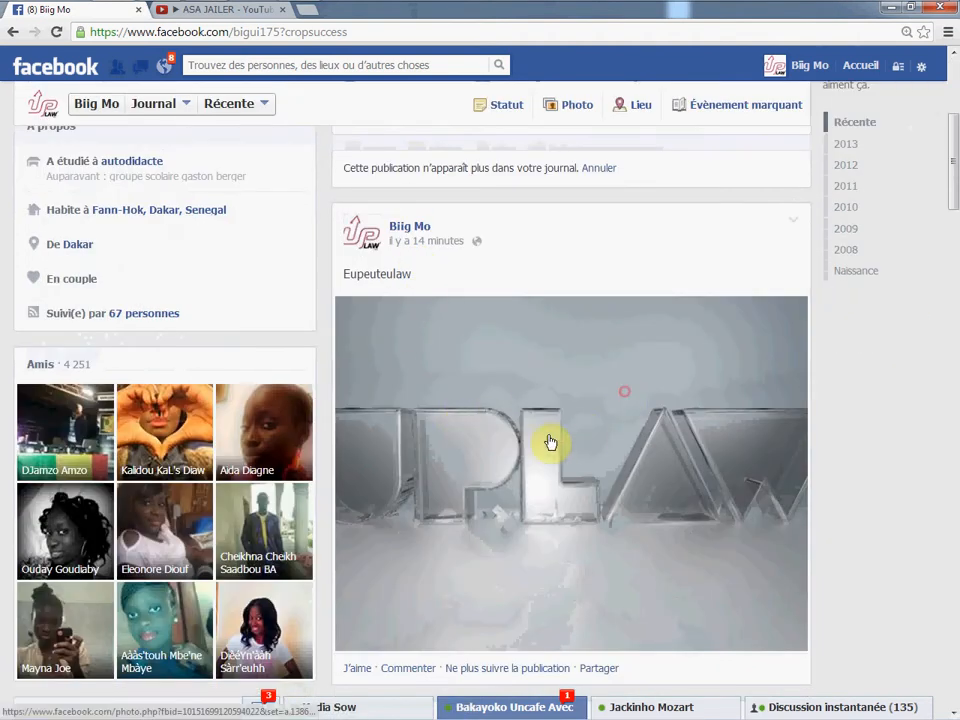
left_click(516, 454)
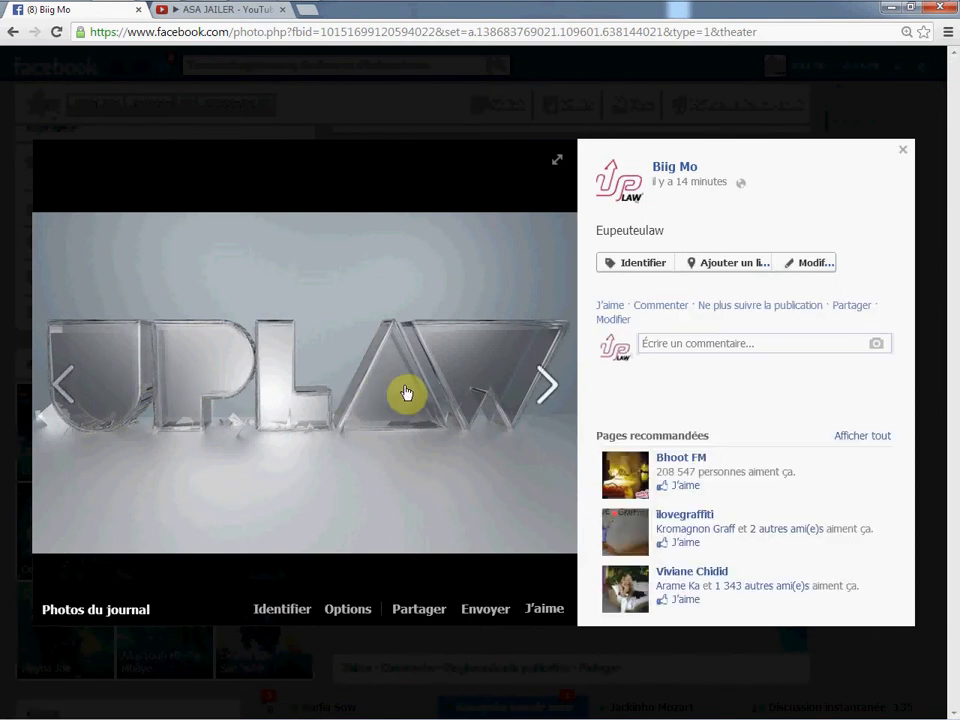
left_click(906, 152)
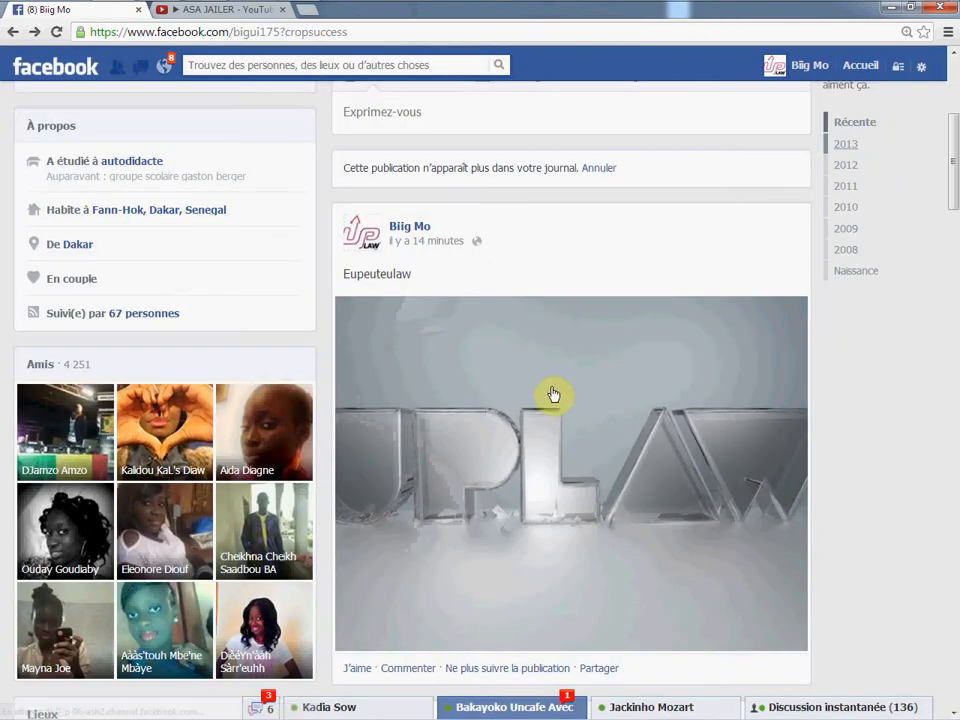
scroll(555, 399, "up", 2)
scroll(568, 399, "down", 5)
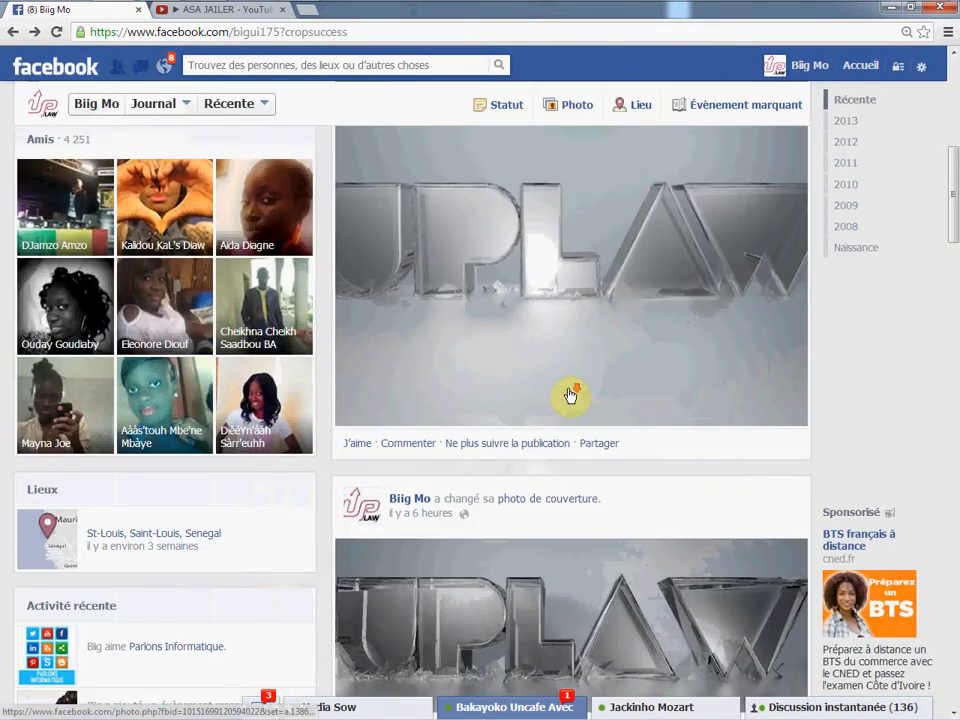
scroll(570, 396, "down", 2)
left_click(524, 419)
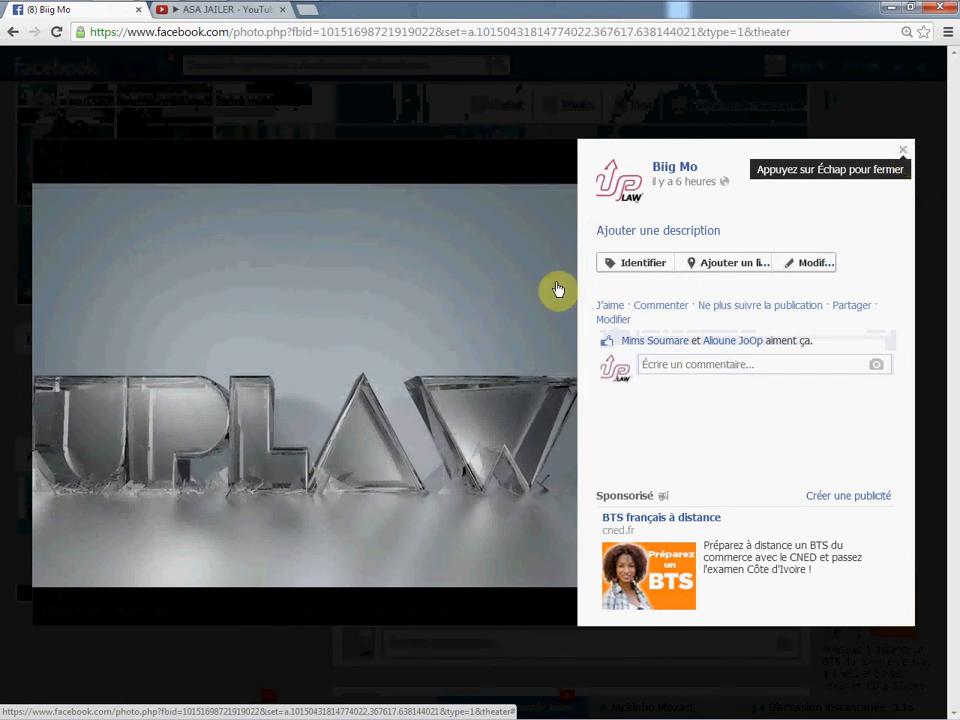
left_click(906, 152)
scroll(375, 285, "up", 10)
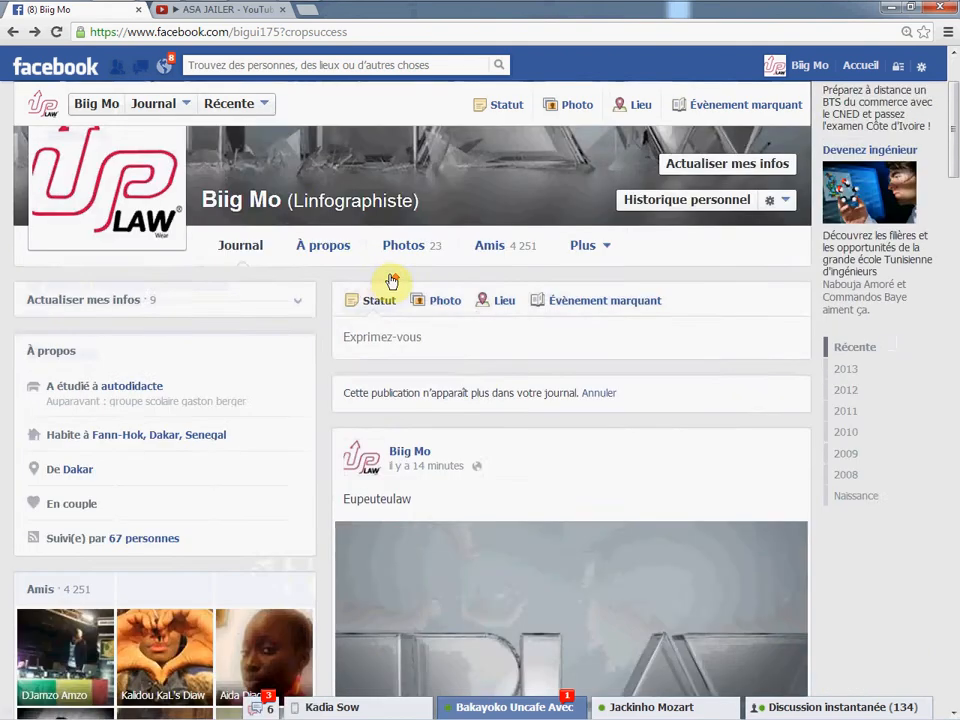
scroll(391, 281, "up", 3)
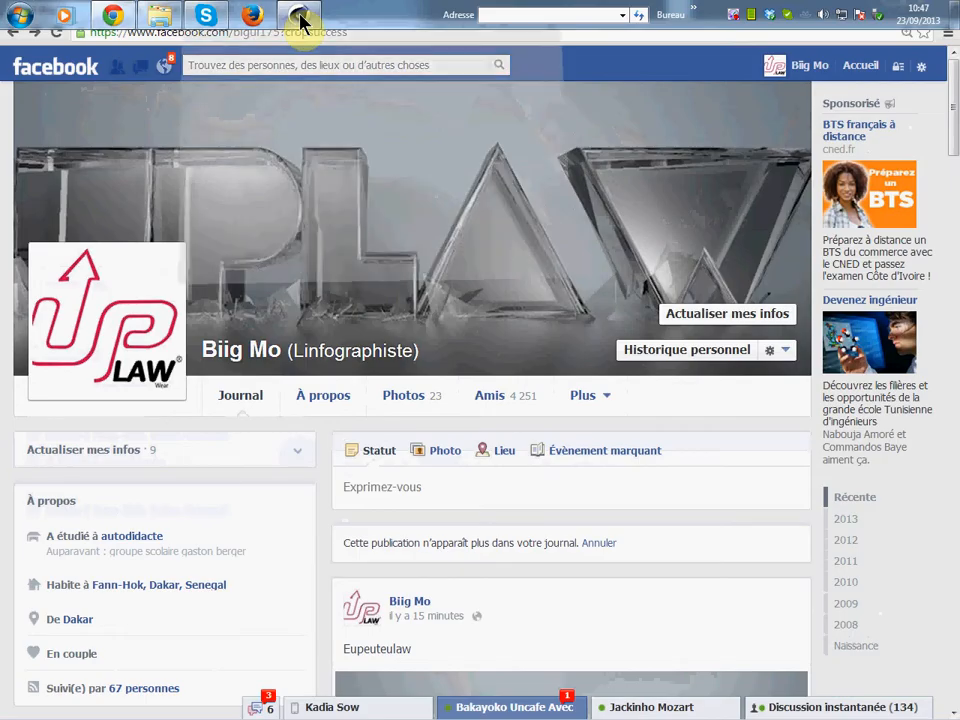
- Switch to CINEMA 4D, display the four-view layout and activate the Haut, Avant and Droite views one after another
left_click(301, 17)
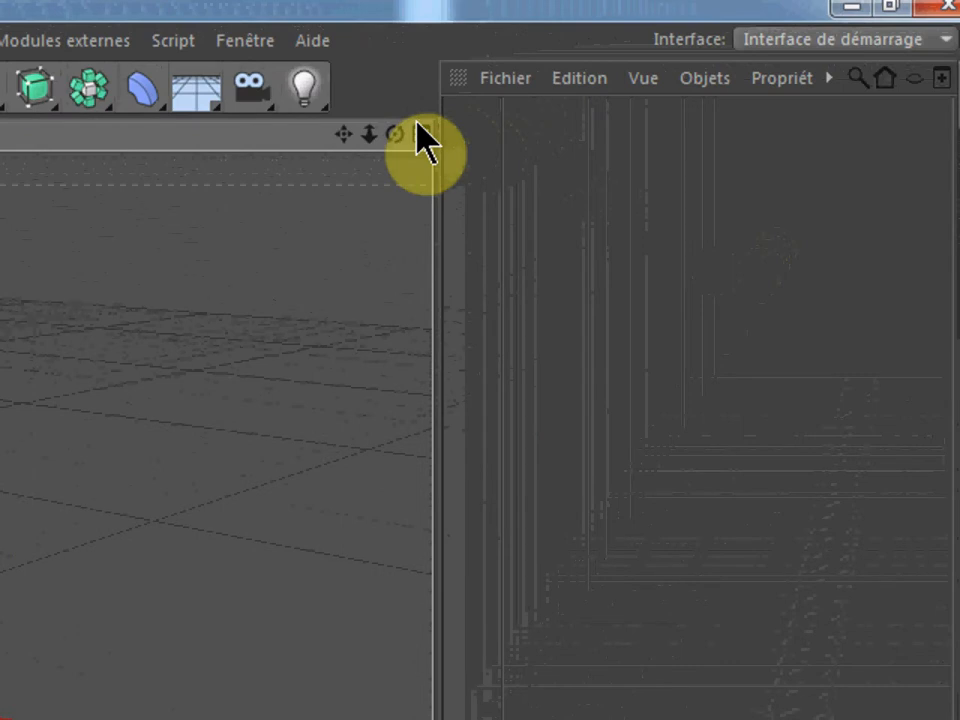
left_click(424, 134)
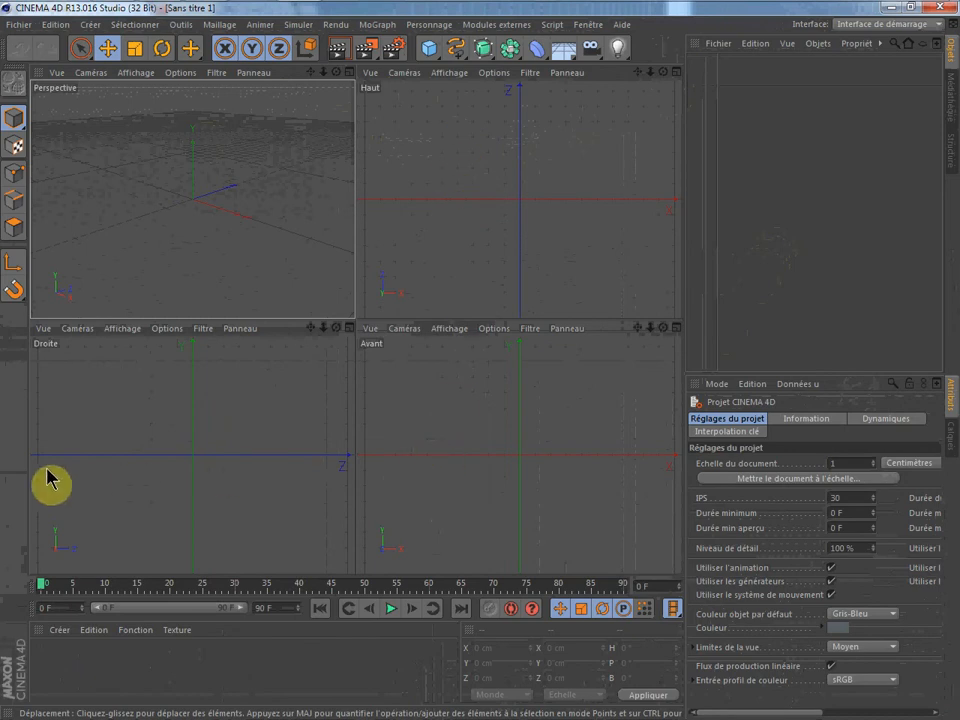
left_click(427, 155)
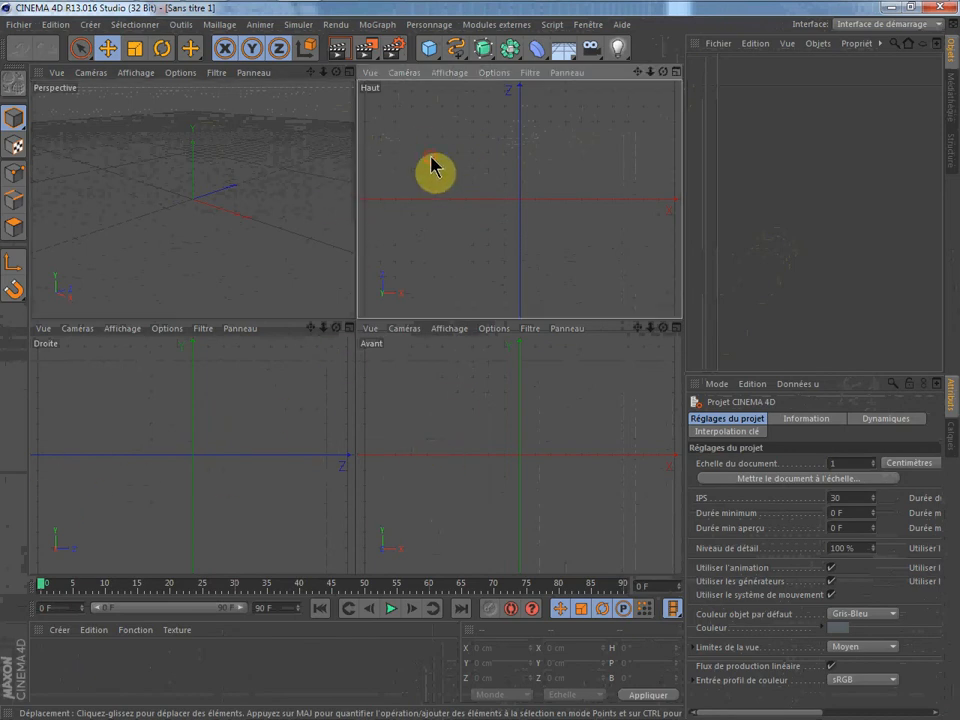
left_click(445, 449)
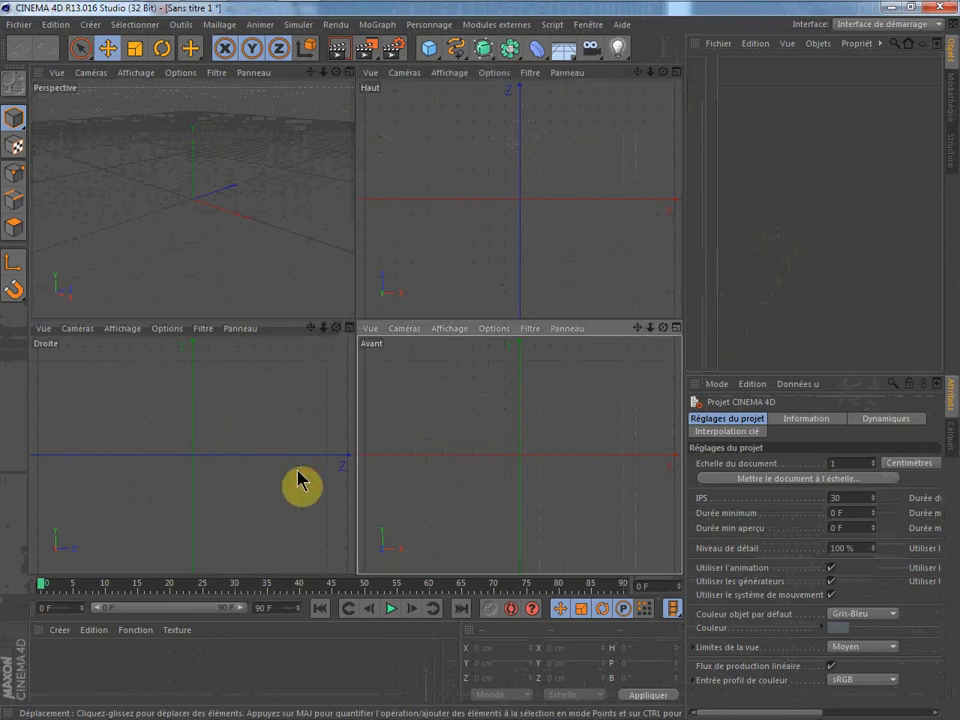
left_click(58, 435)
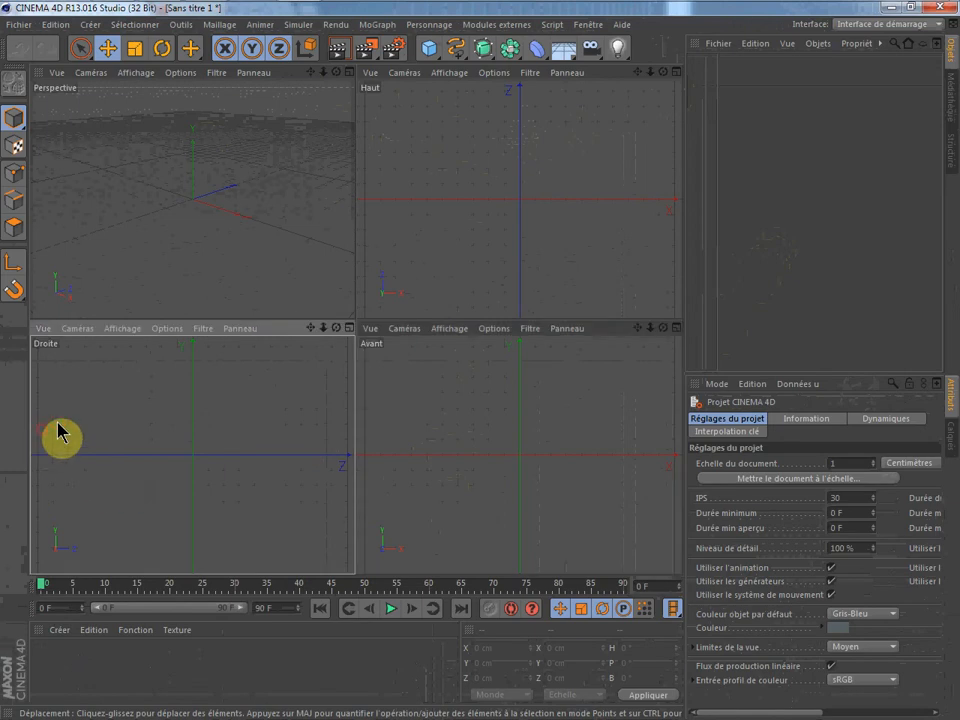
- Maximise the Perspective view, restore the four-view layout and enlarge the Perspective pane within it
left_click(349, 72)
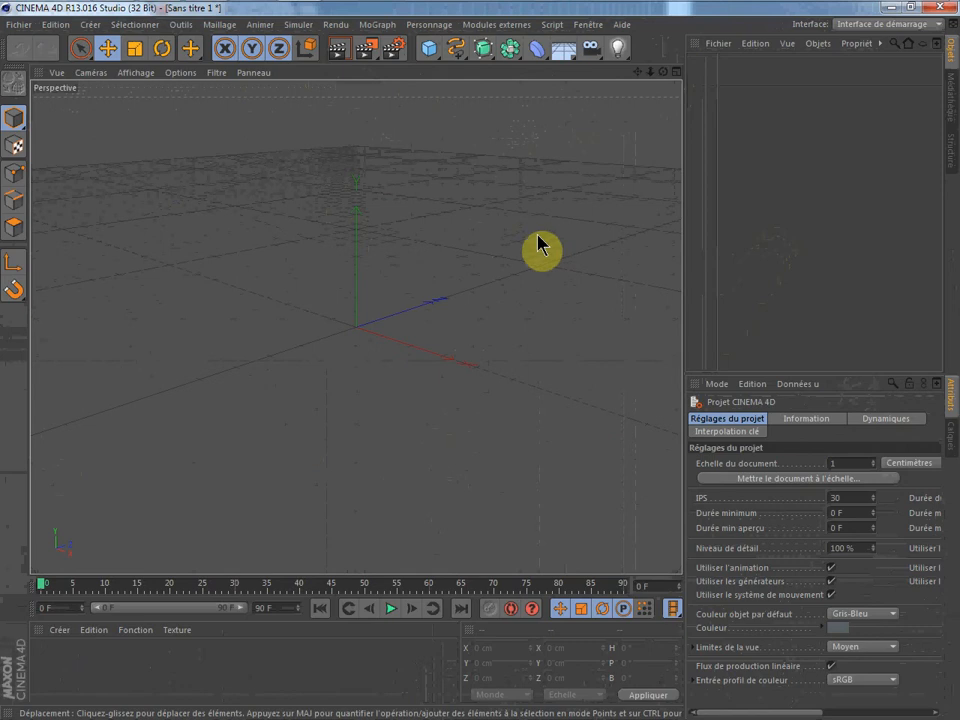
left_click(673, 72)
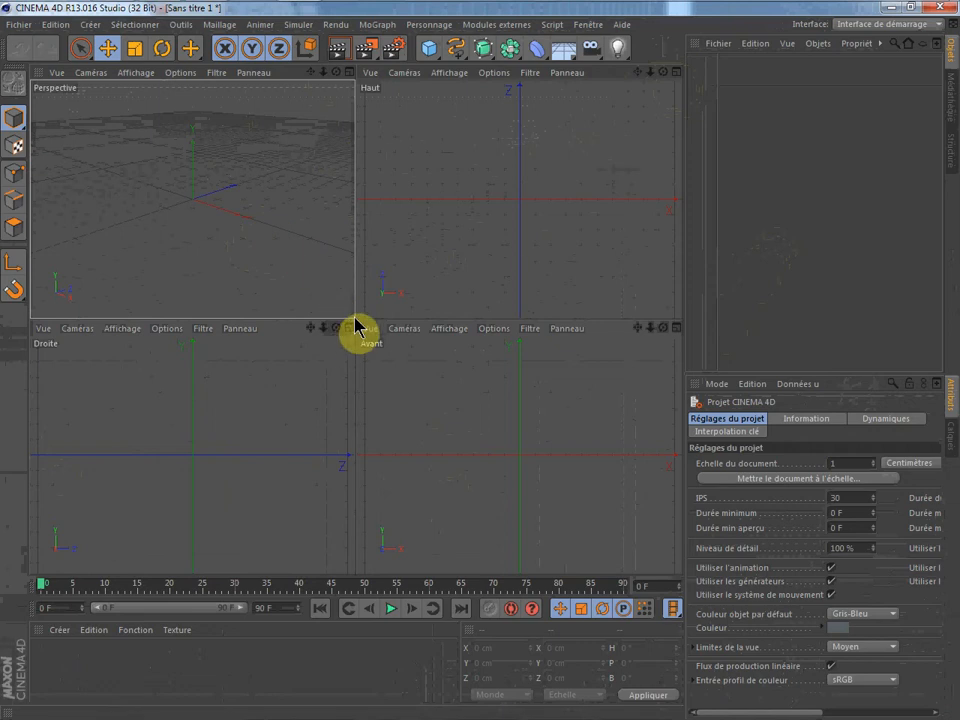
left_click_drag(351, 319, 673, 441)
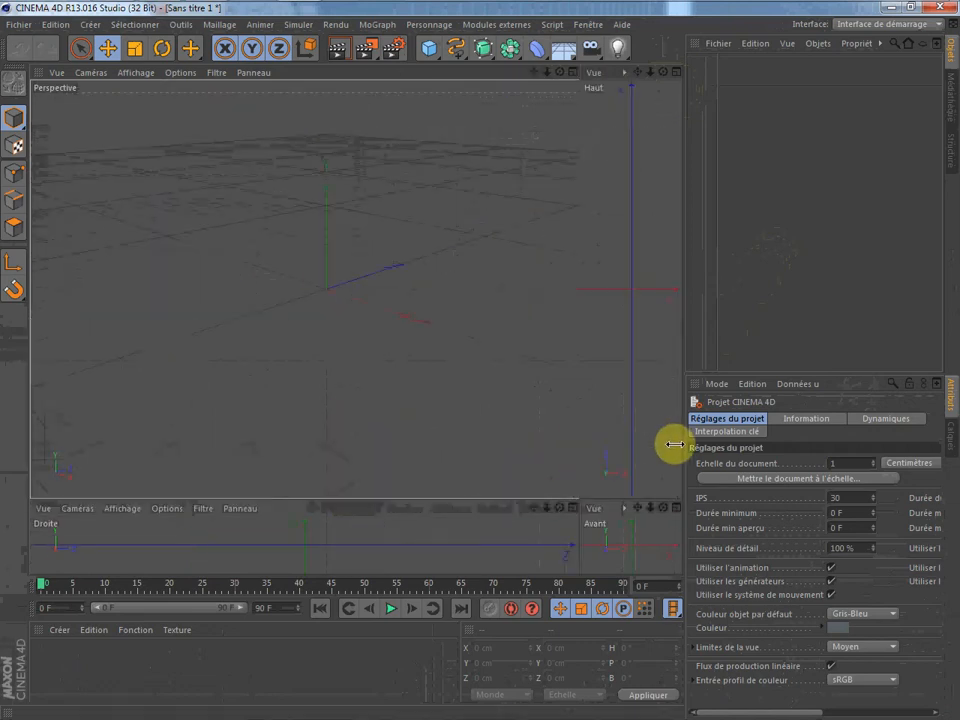
- Maximise the Perspective view, add a 200 cm cube at the origin and deselect it
left_click(612, 72)
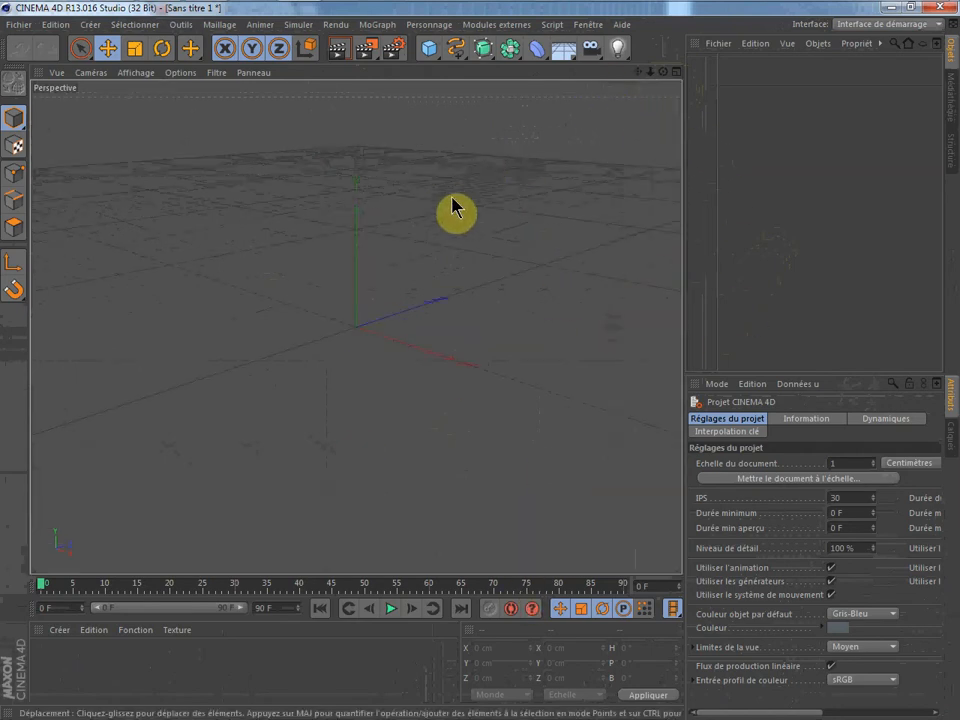
left_click(430, 48)
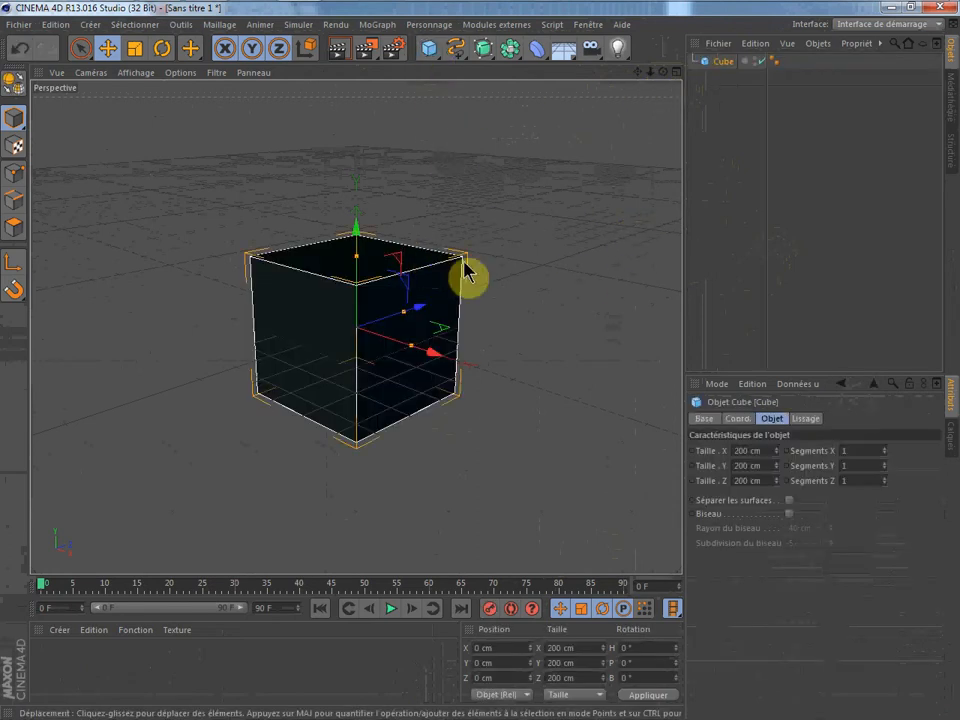
left_click(425, 222)
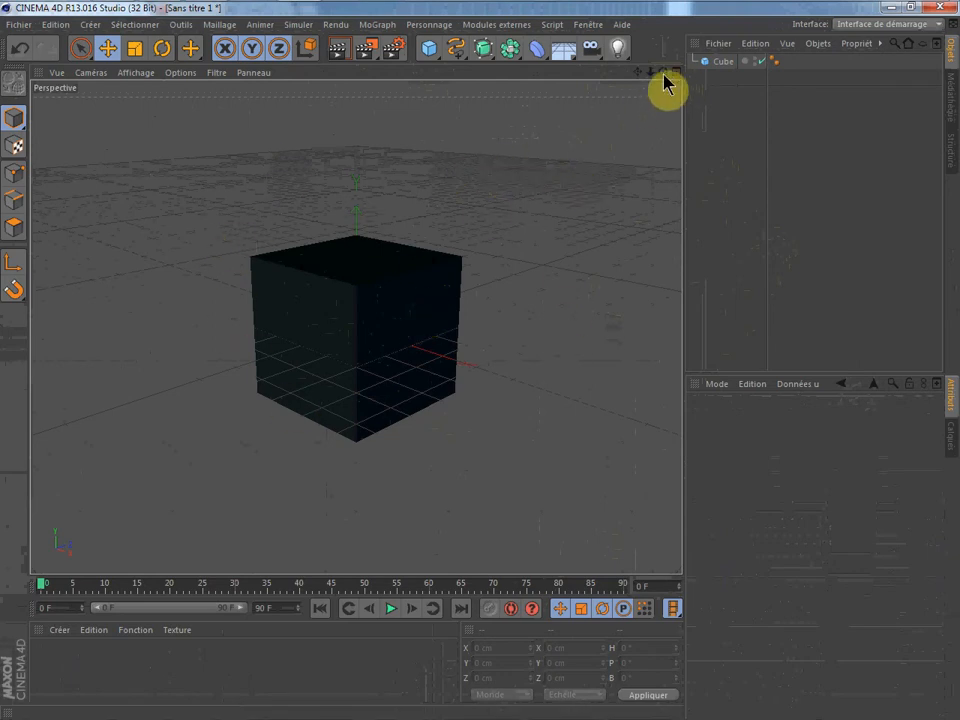
- Select the cube and move it along the X axis to about 470 cm
left_click_drag(663, 71, 798, 118)
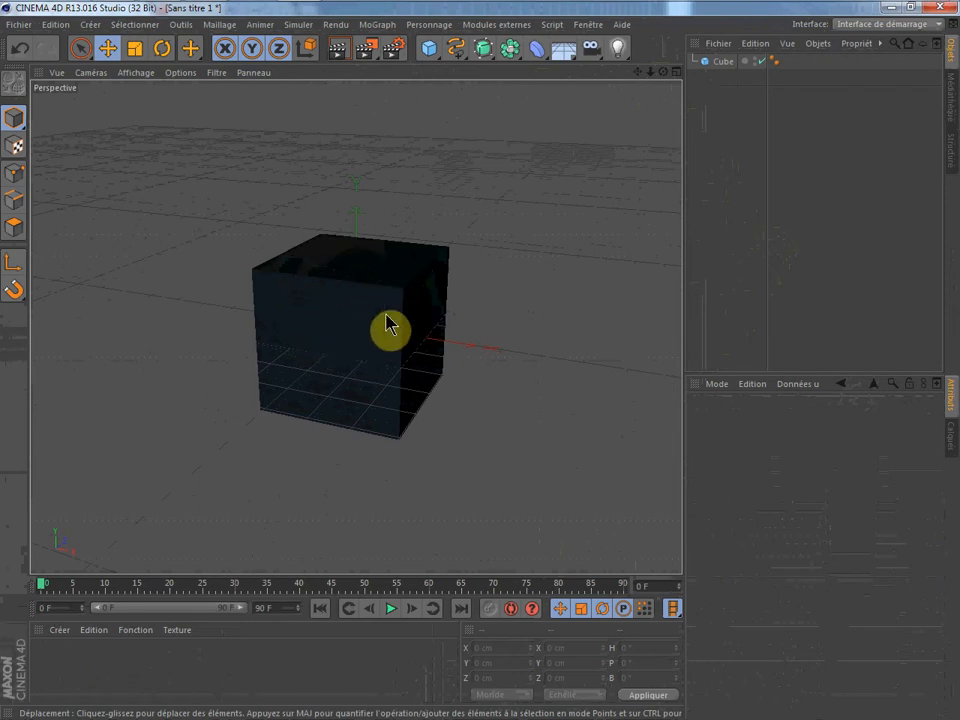
left_click_drag(663, 72, 562, 132)
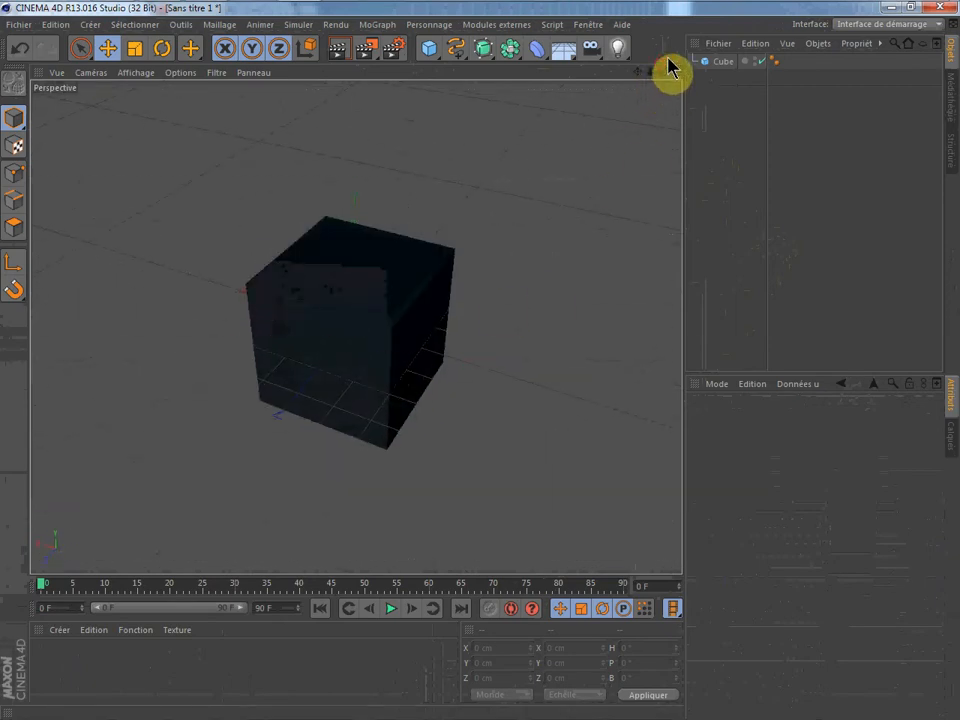
left_click(679, 21)
left_click_drag(662, 74, 570, 90)
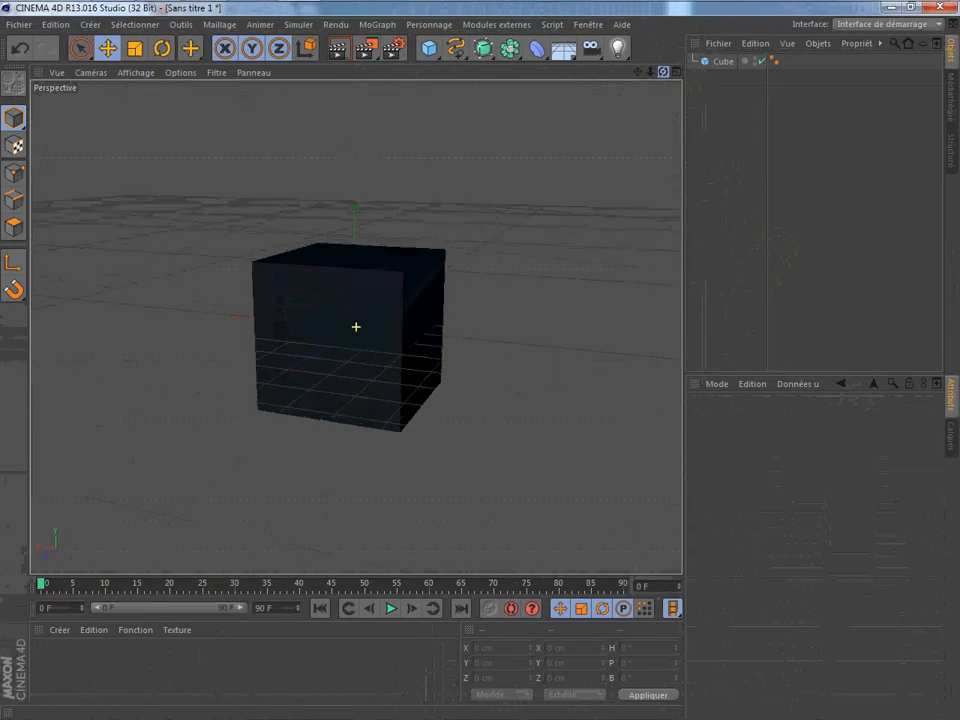
left_click(110, 47)
left_click(393, 328)
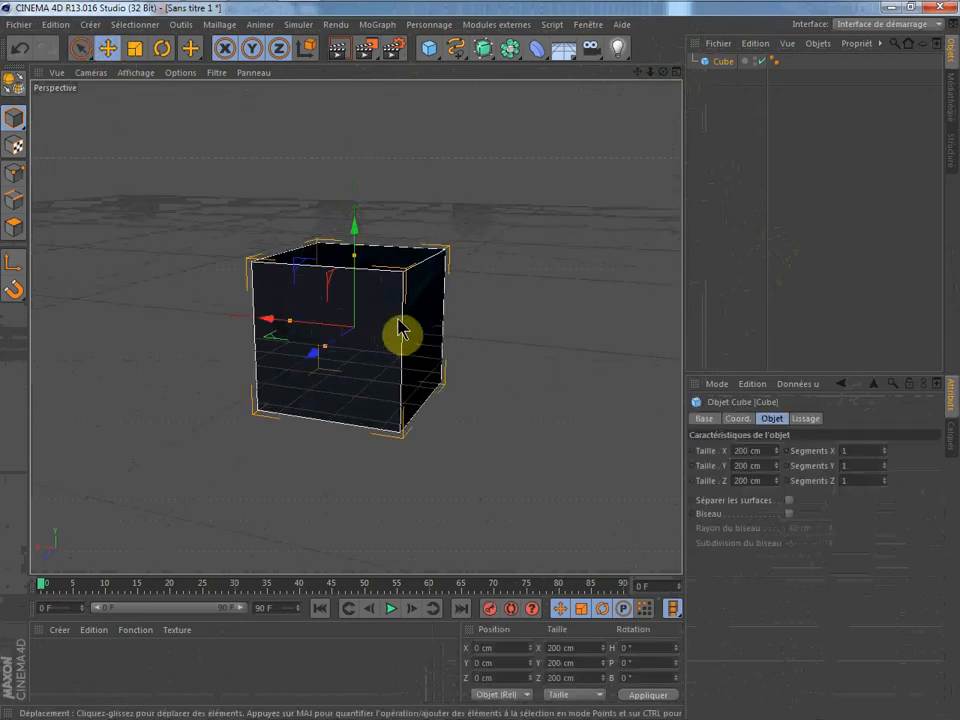
left_click_drag(340, 335, 369, 328)
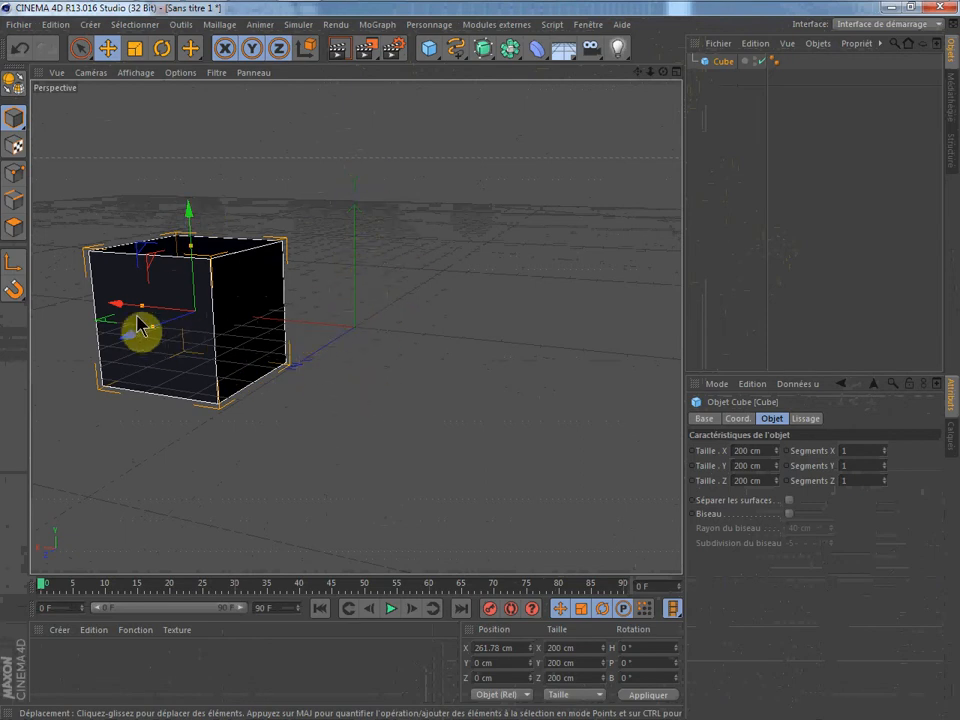
left_click_drag(112, 303, 20, 300)
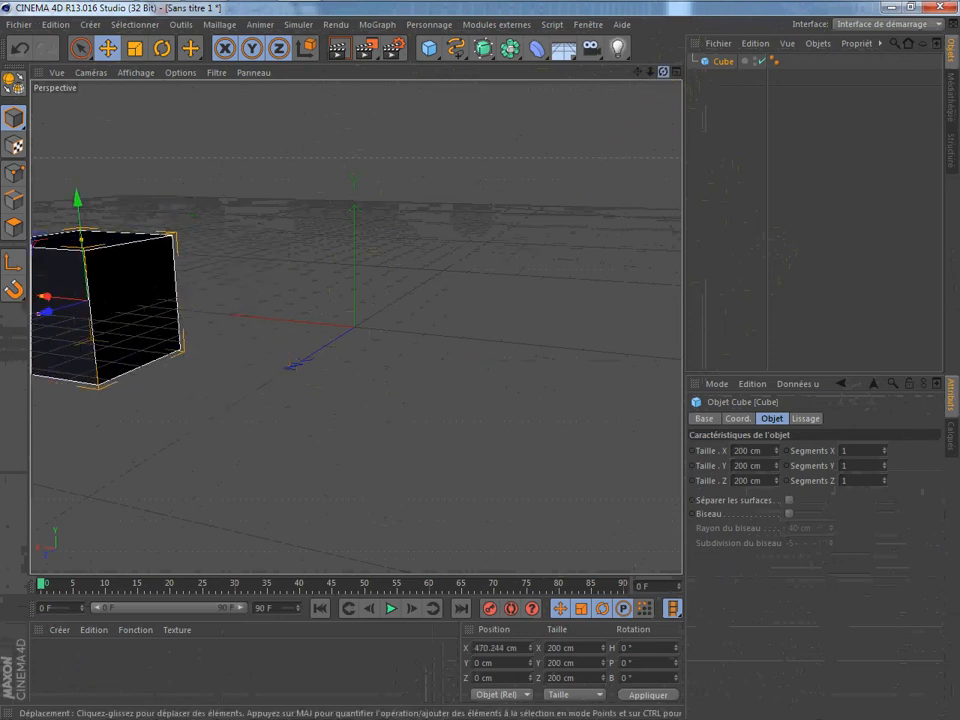
- Move the cube freely to about X 205, Y -107, Z -196 cm and deselect it
left_click_drag(356, 327, 356, 327, "alt")
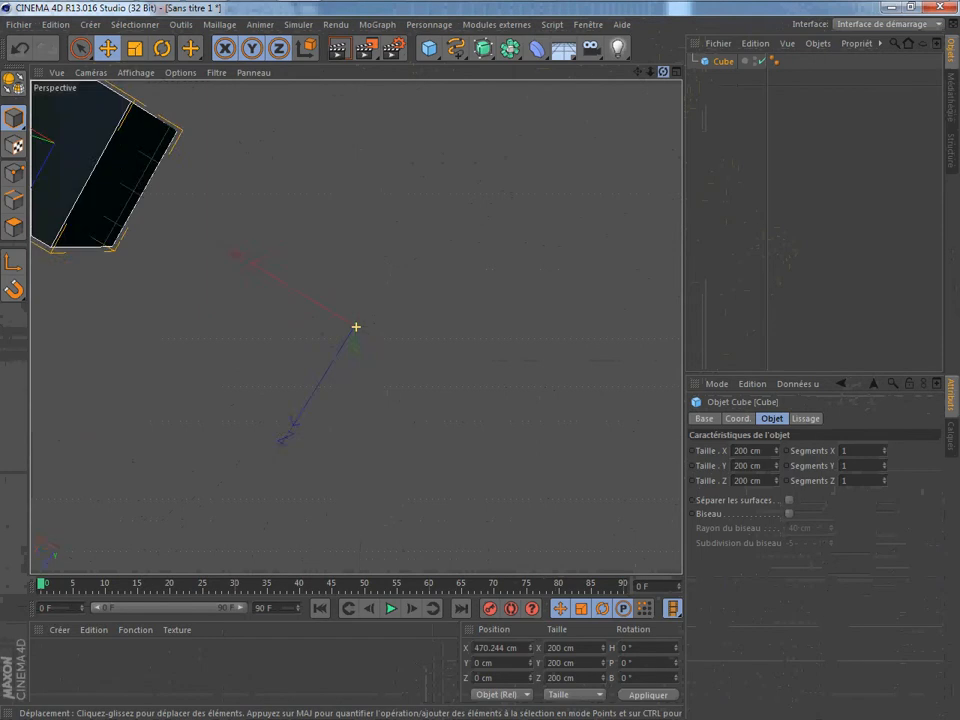
left_click_drag(656, 76, 656, 77)
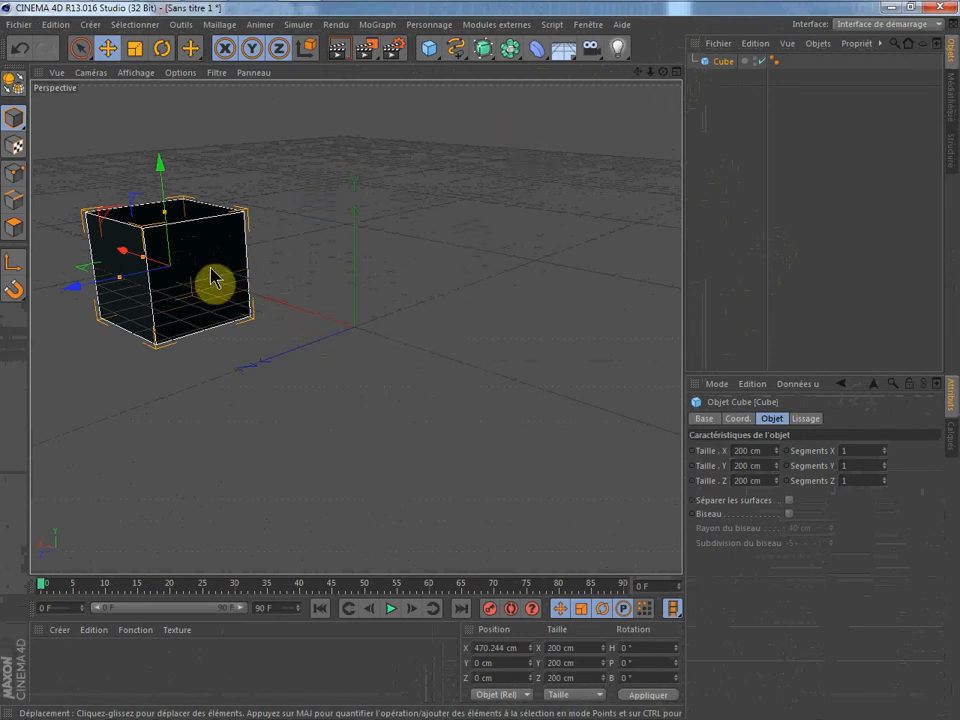
left_click_drag(139, 261, 300, 312)
left_click(621, 236)
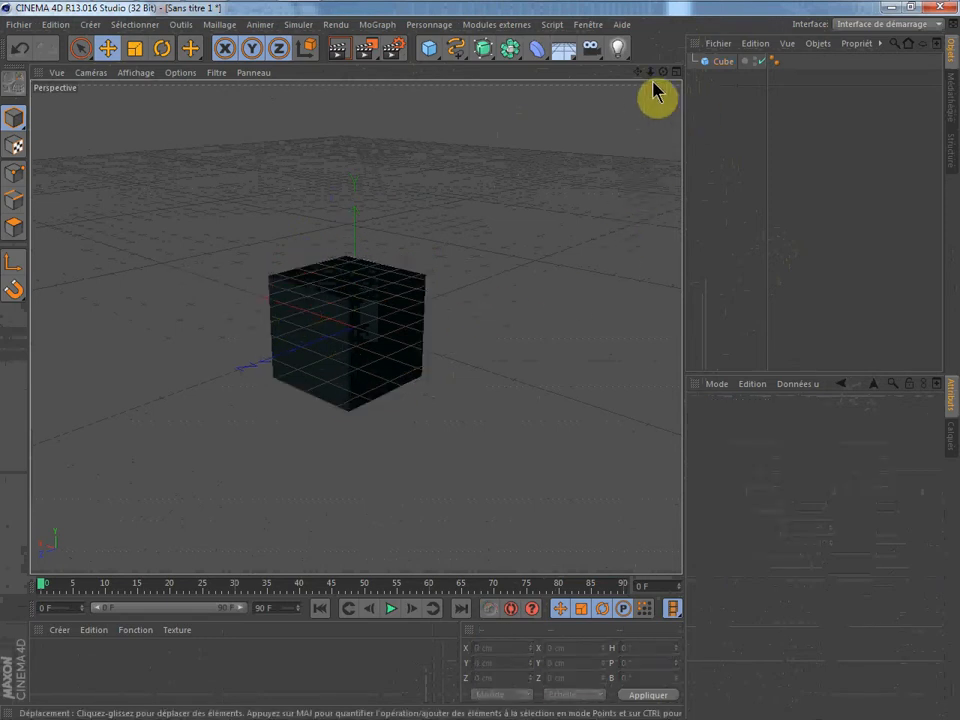
- Select the cube again and move it freely to about X 178, Y -95, Z -228 cm
left_click_drag(650, 72, 632, 118)
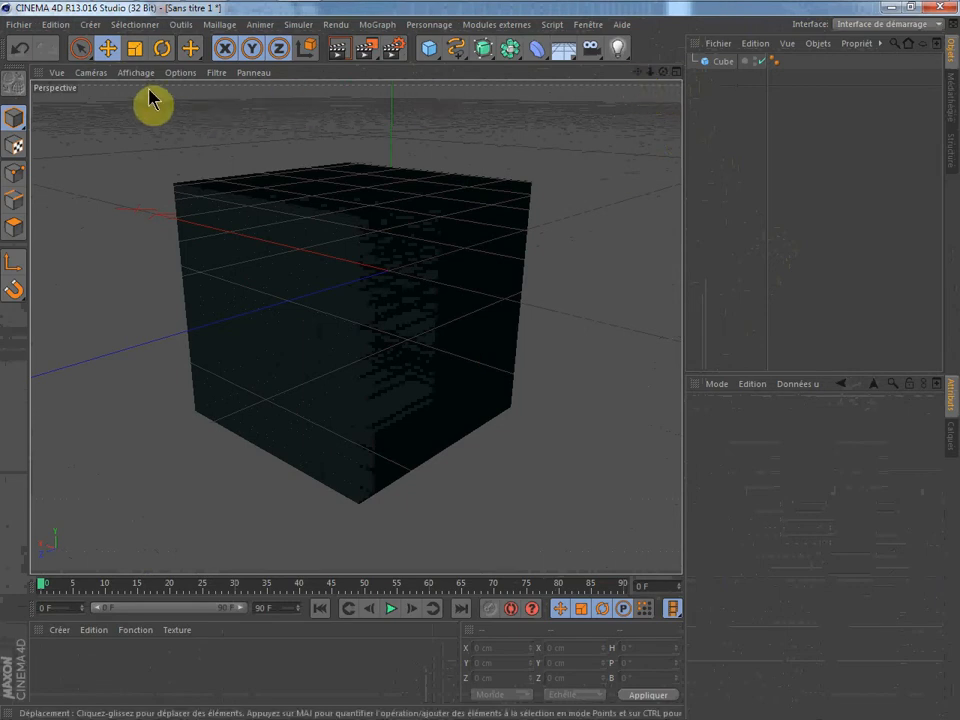
left_click(107, 47)
left_click(380, 296)
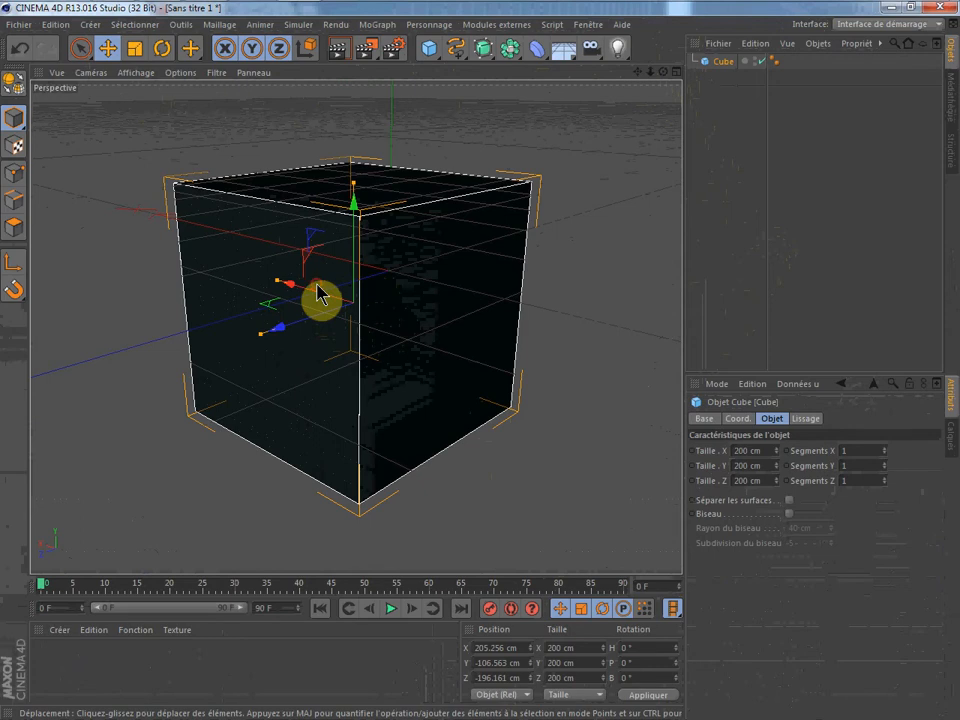
left_click_drag(316, 286, 398, 265)
left_click_drag(280, 265, 369, 317)
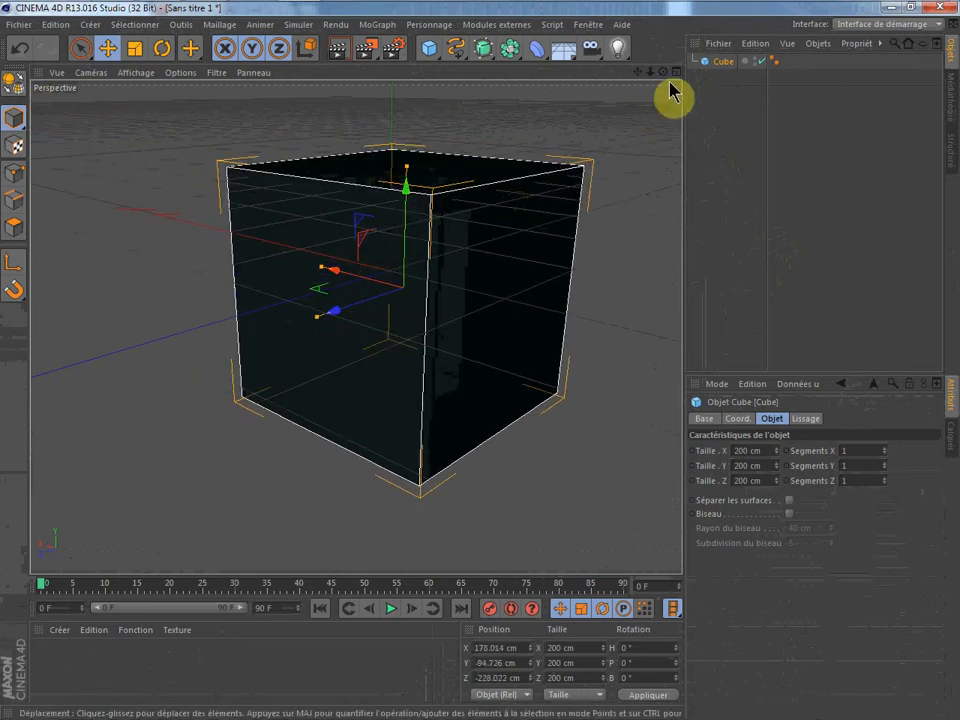
- From a near-frontal view, move the cube to about X 39, Y -82, Z -251 cm
left_click_drag(663, 72, 675, 85)
left_click_drag(356, 327, 480, 360)
left_click(205, 391)
left_click_drag(251, 395, 326, 347)
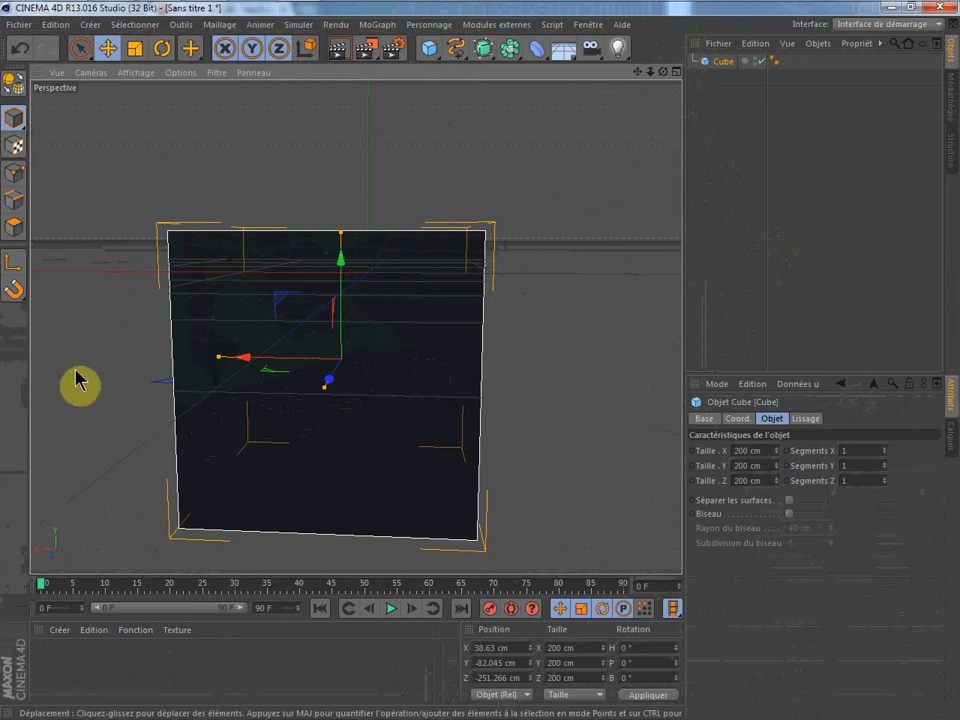
- Lock the Z and Y axes and move the cube along X only, to about 37.7 cm
left_click(275, 55)
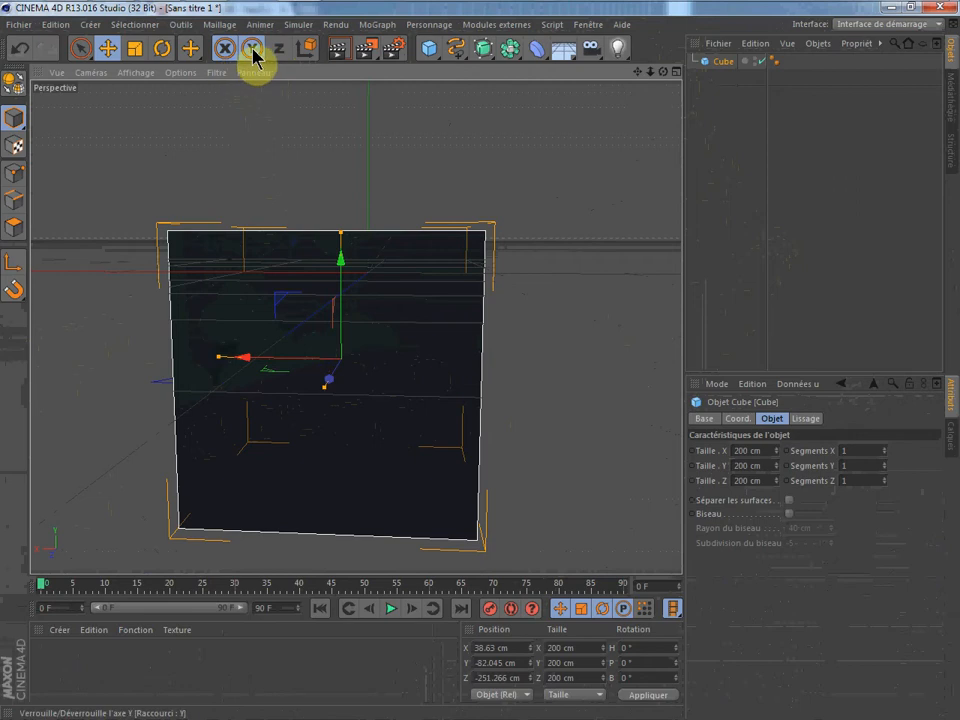
left_click(253, 55)
left_click_drag(283, 360, 290, 430)
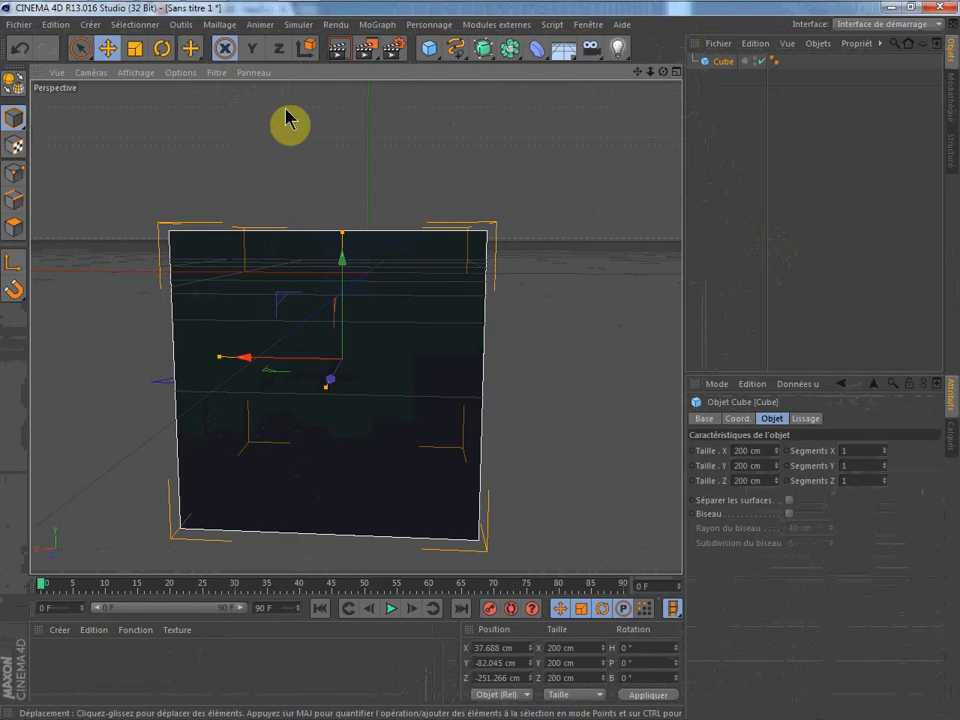
- Lower the cube with only the Y axis unlocked, and move it with all axes unlocked to about X 44, Y -56, Z -259 cm
left_click(224, 47)
left_click_drag(340, 325, 388, 380)
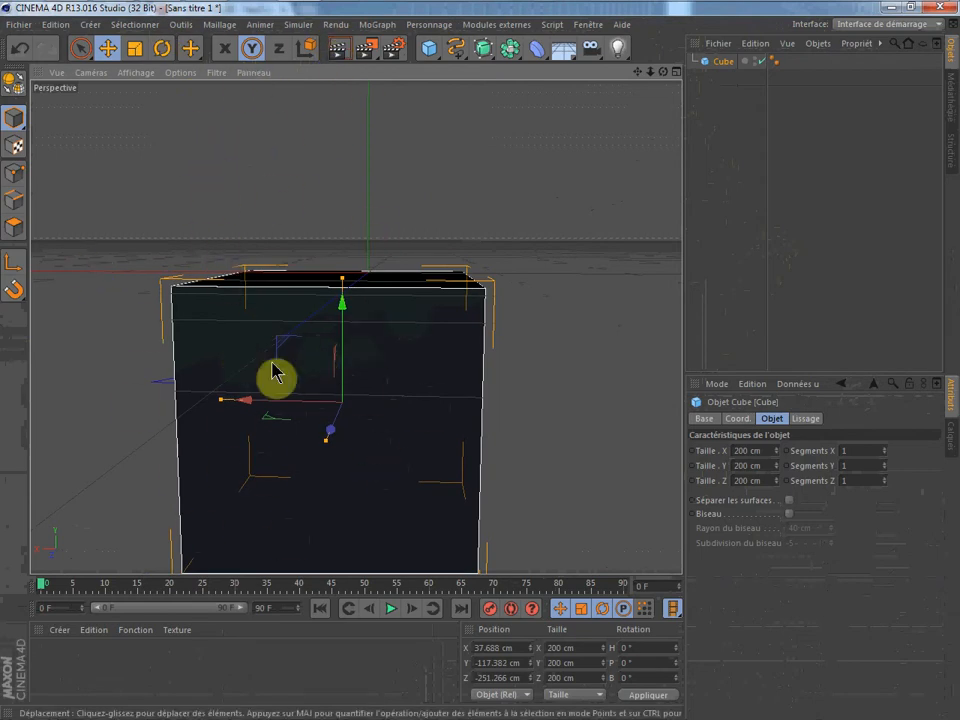
left_click(246, 51)
left_click_drag(328, 422, 354, 268)
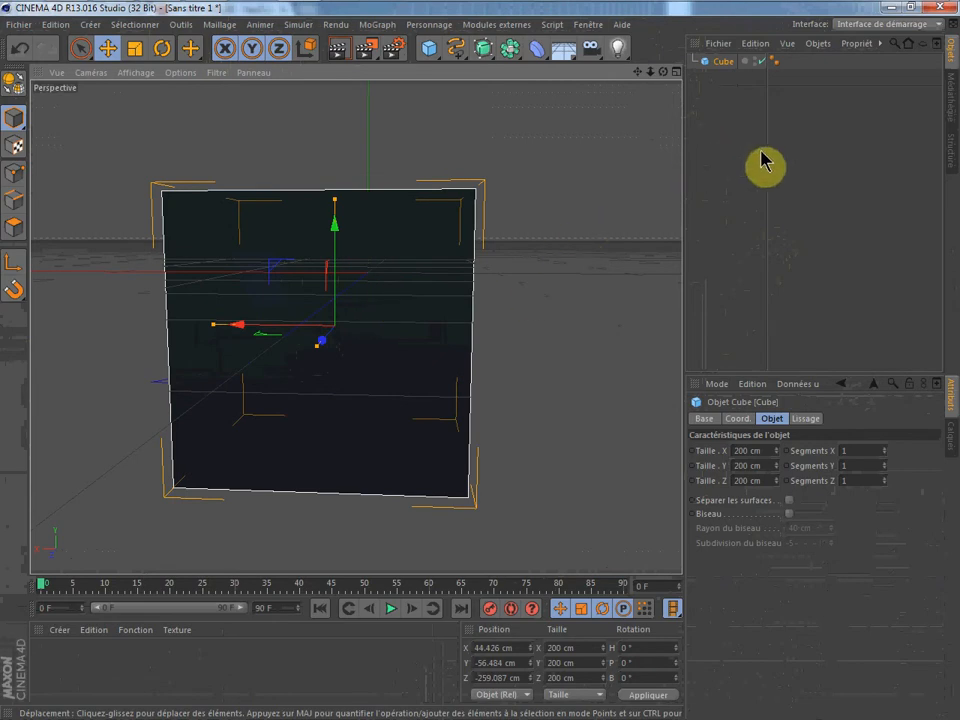
- Delete the cube and add a MoGraph Mo Texte object to the scene
left_click(774, 61)
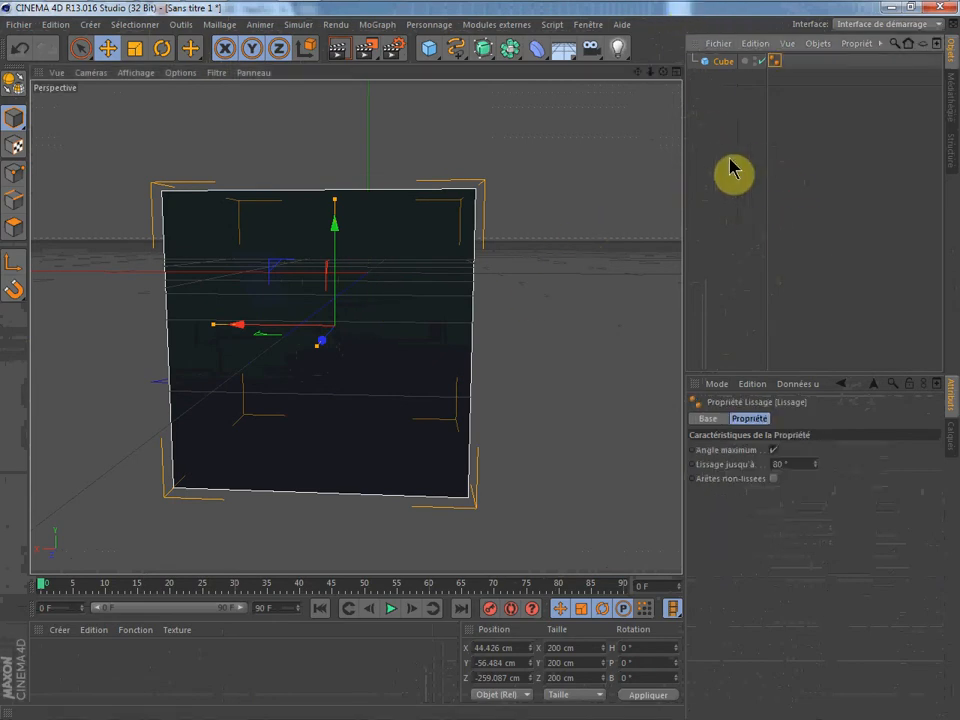
left_click(722, 61)
key("Delete")
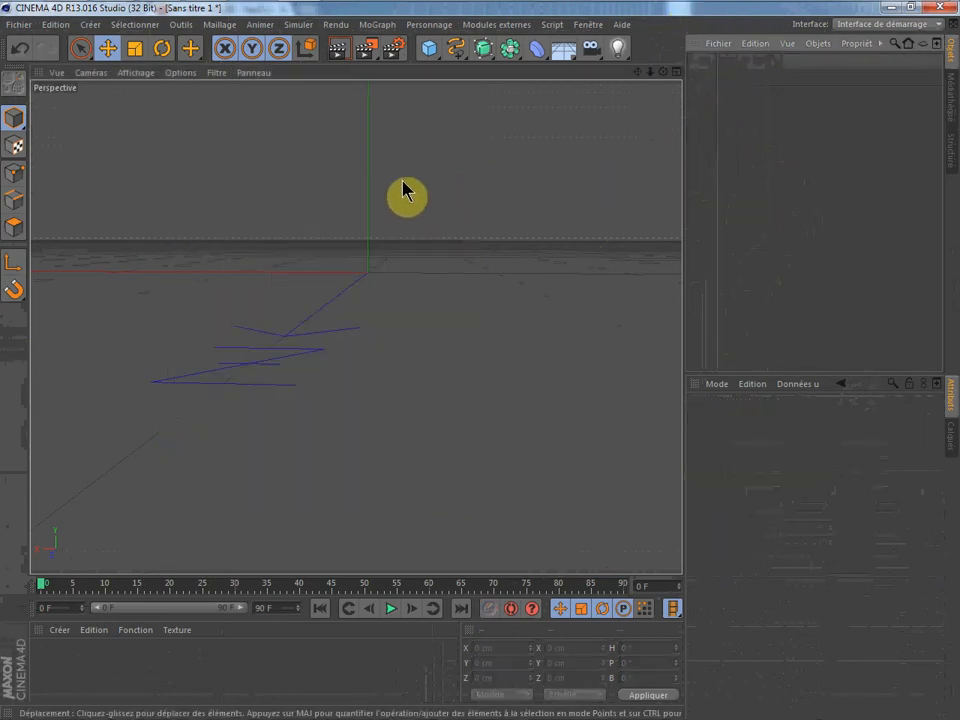
left_click(384, 26)
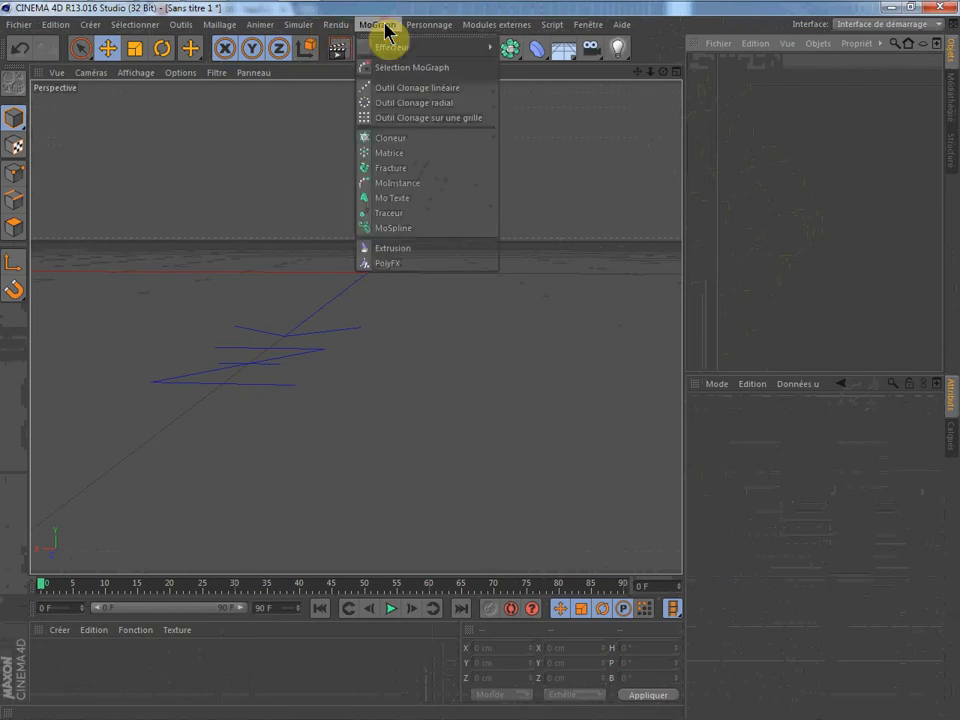
left_click(424, 207)
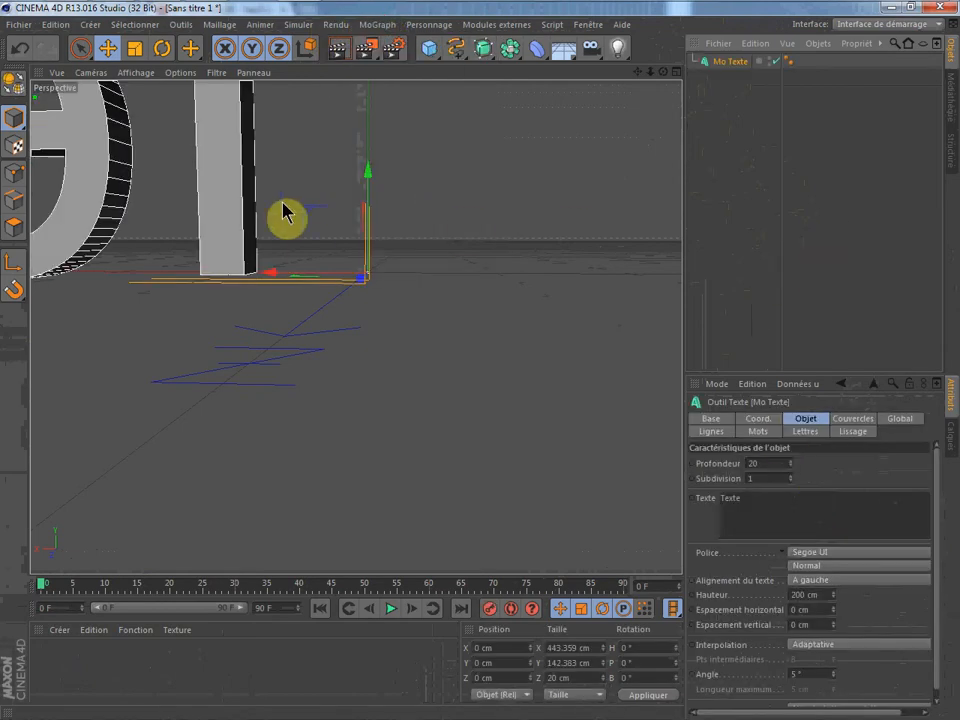
- From a front view of the lettering, move the text object along X to about -194 cm
scroll(289, 250, "down", 3)
scroll(300, 246, "down", 3)
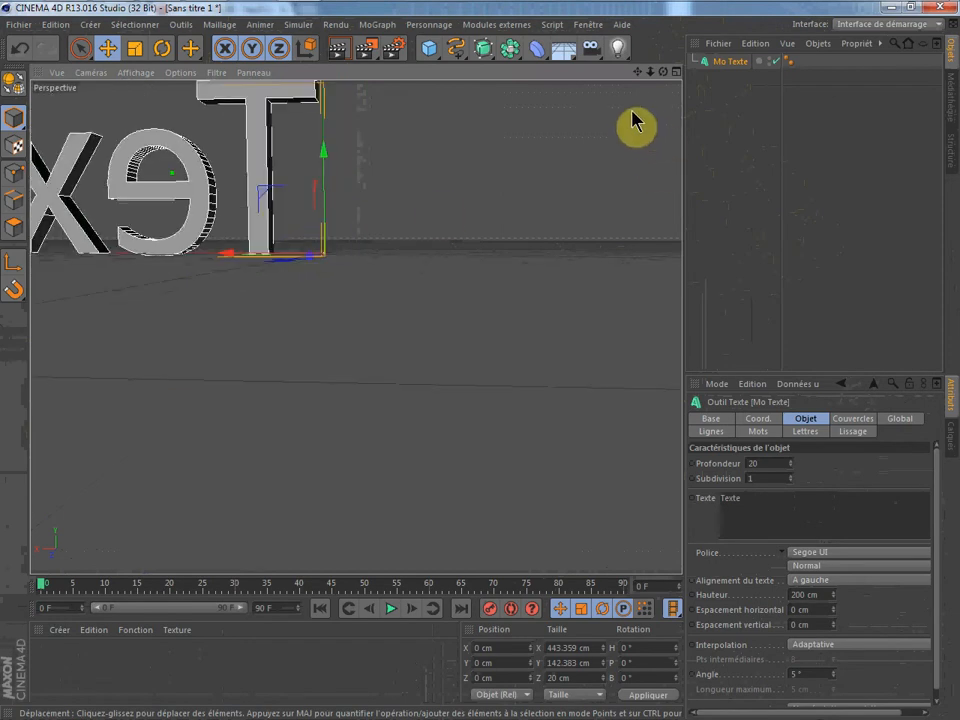
left_click_drag(637, 72, 549, 129)
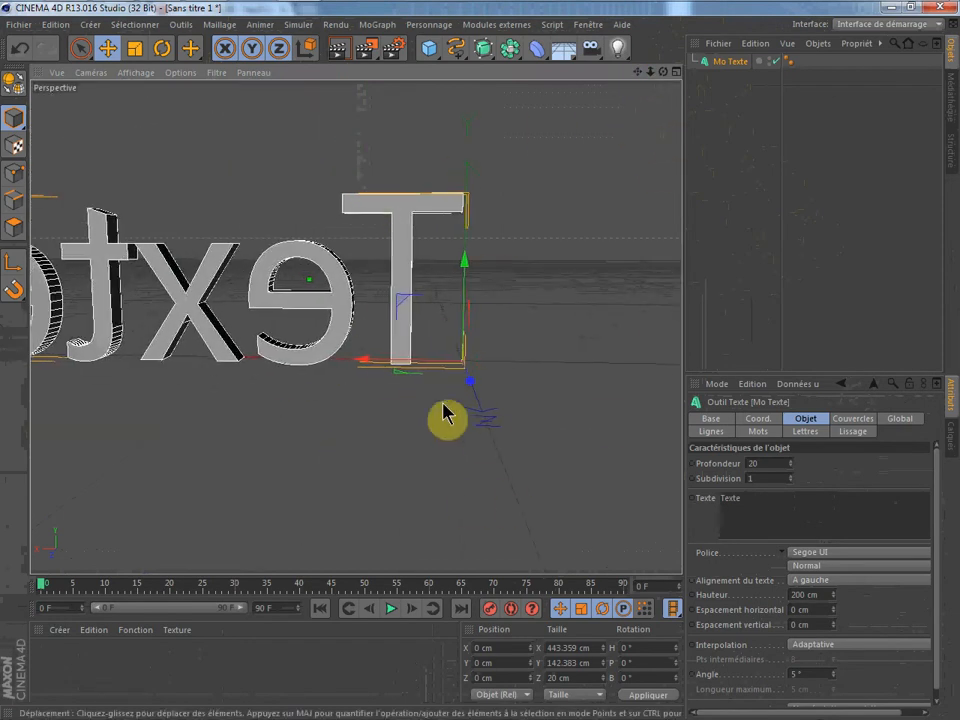
left_click_drag(663, 72, 643, 90)
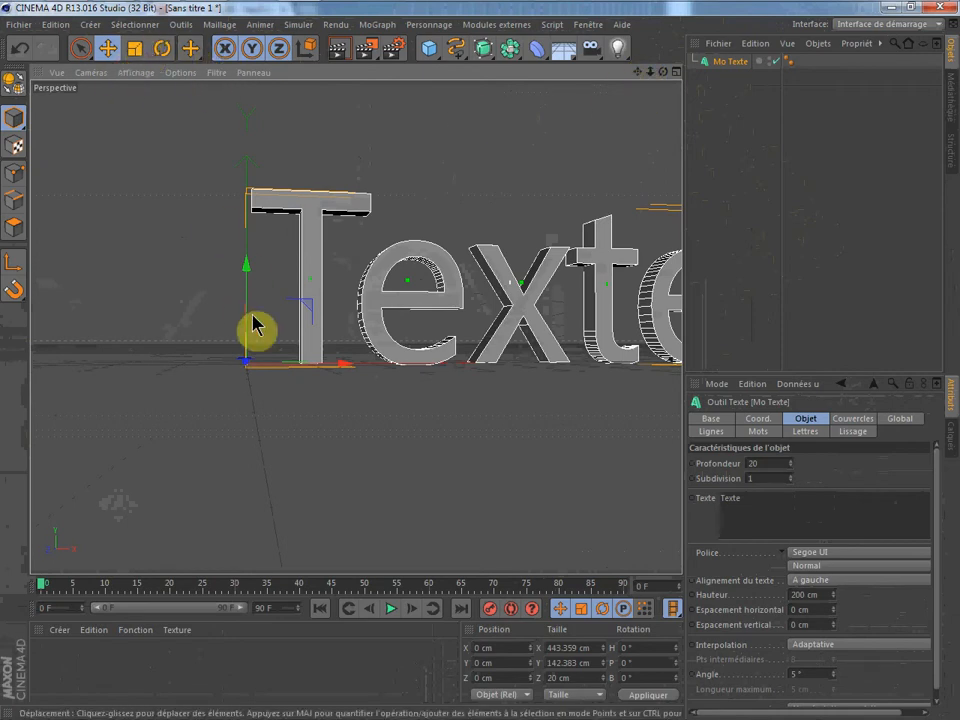
left_click_drag(304, 369, 84, 407)
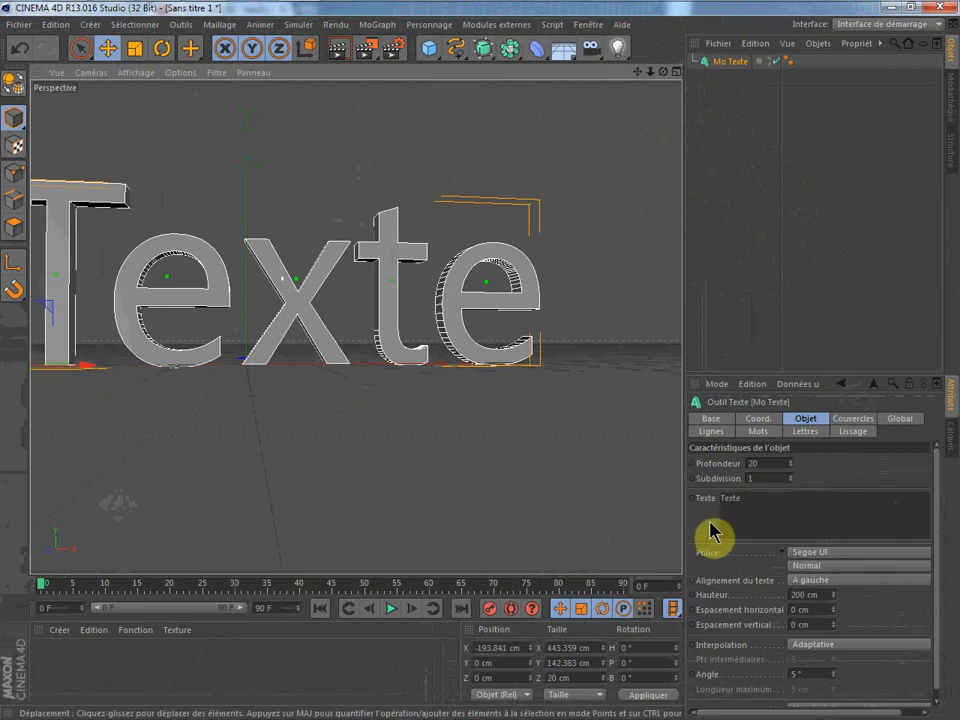
- Replace the text content with UPLAW and change its font to Steppes TT
left_click_drag(729, 505, 645, 500)
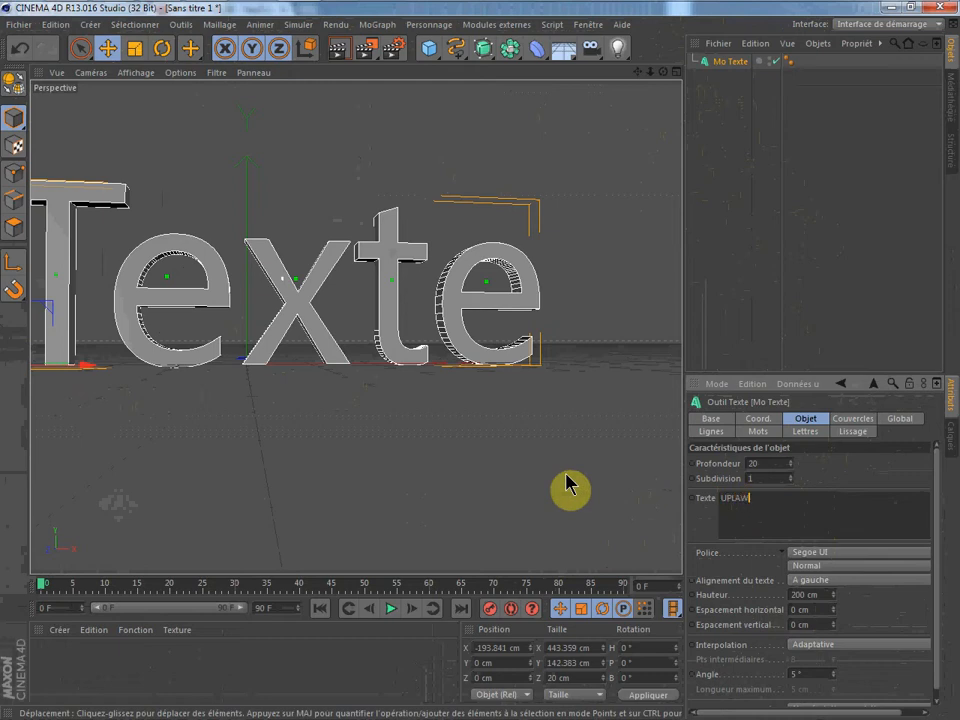
left_click(824, 562)
scroll(876, 650, "down", 10)
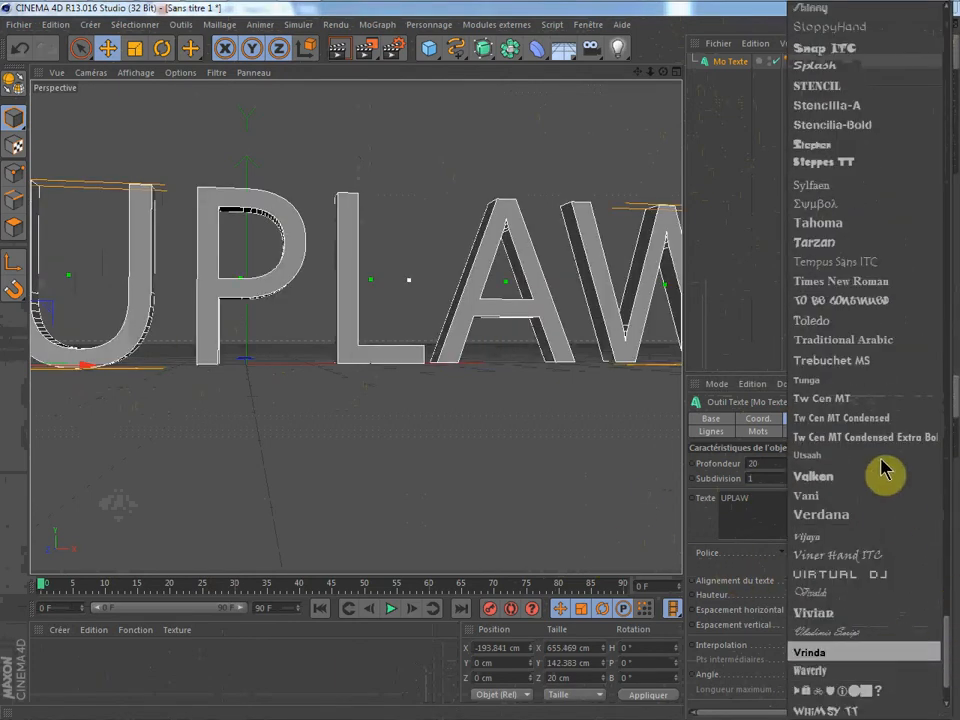
left_click(822, 162)
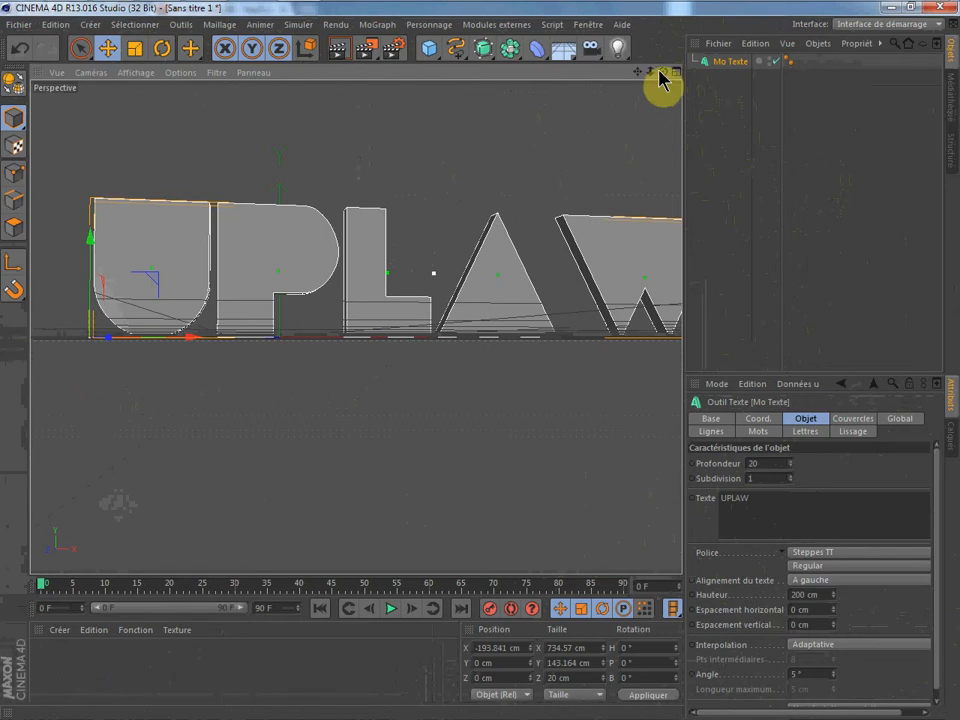
- Try a depth of 80 for the UPLAW text and settle on 65, checking the thickness from the side
left_click_drag(662, 73, 620, 80)
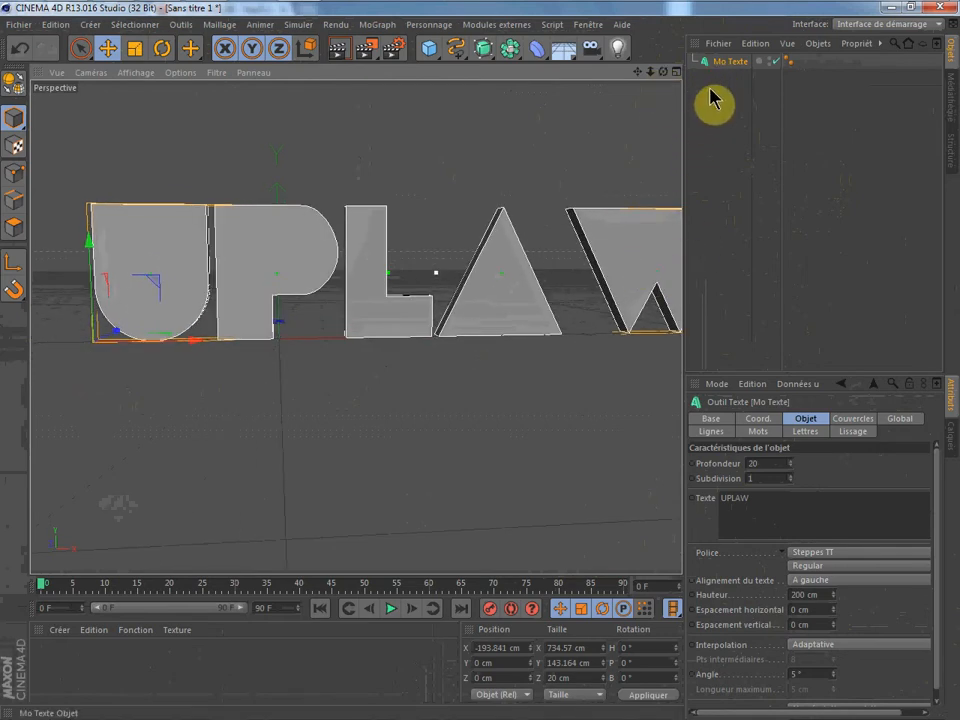
left_click_drag(637, 72, 600, 88)
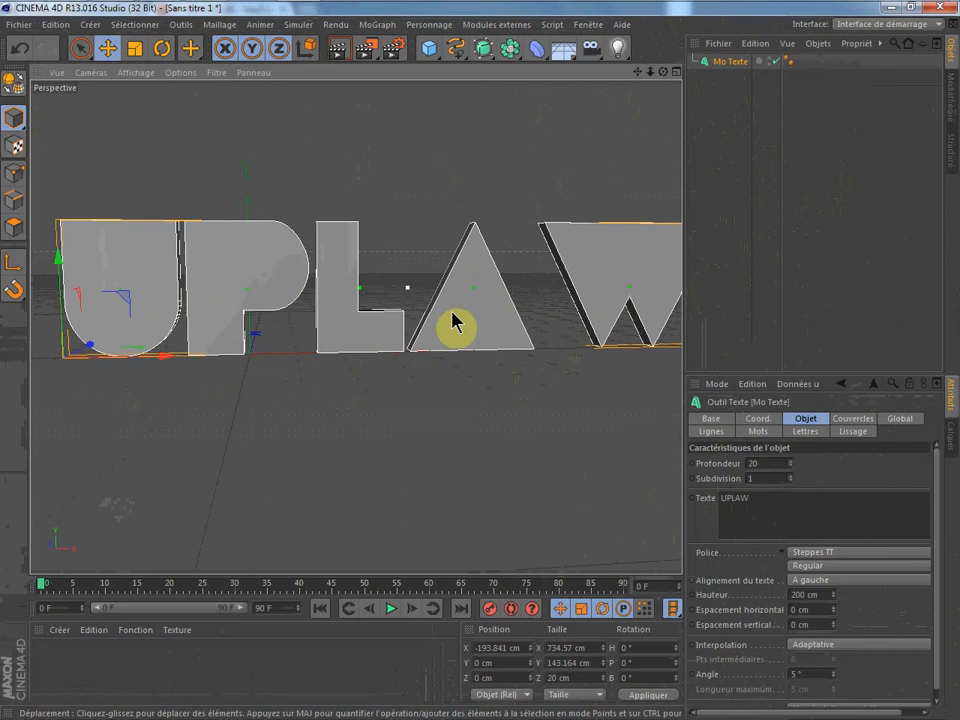
scroll(447, 317, "down", 1)
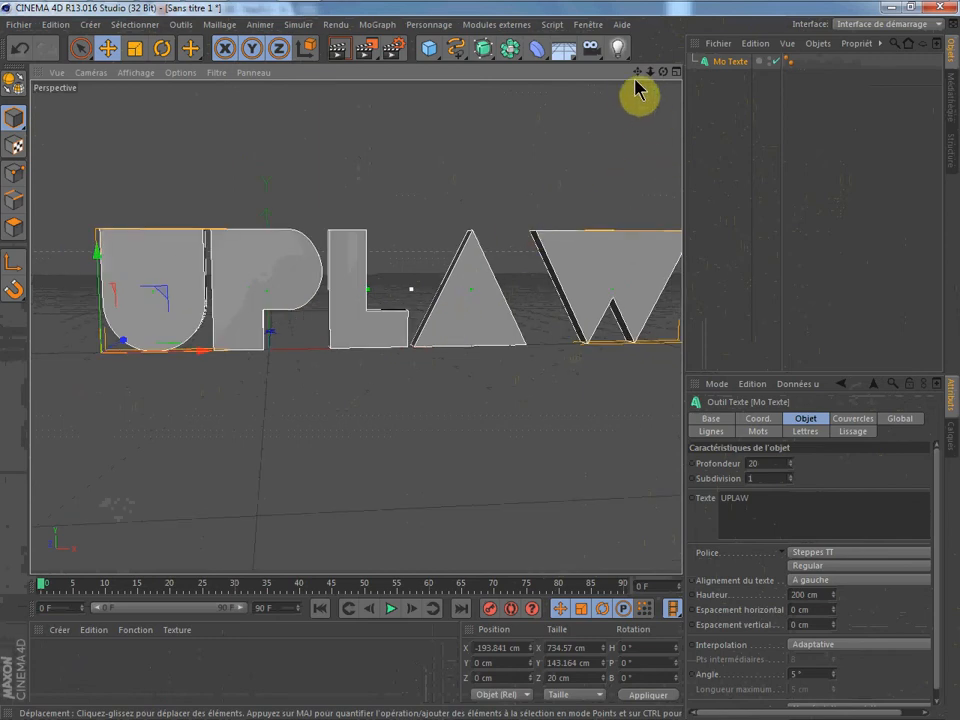
left_click_drag(636, 72, 628, 75)
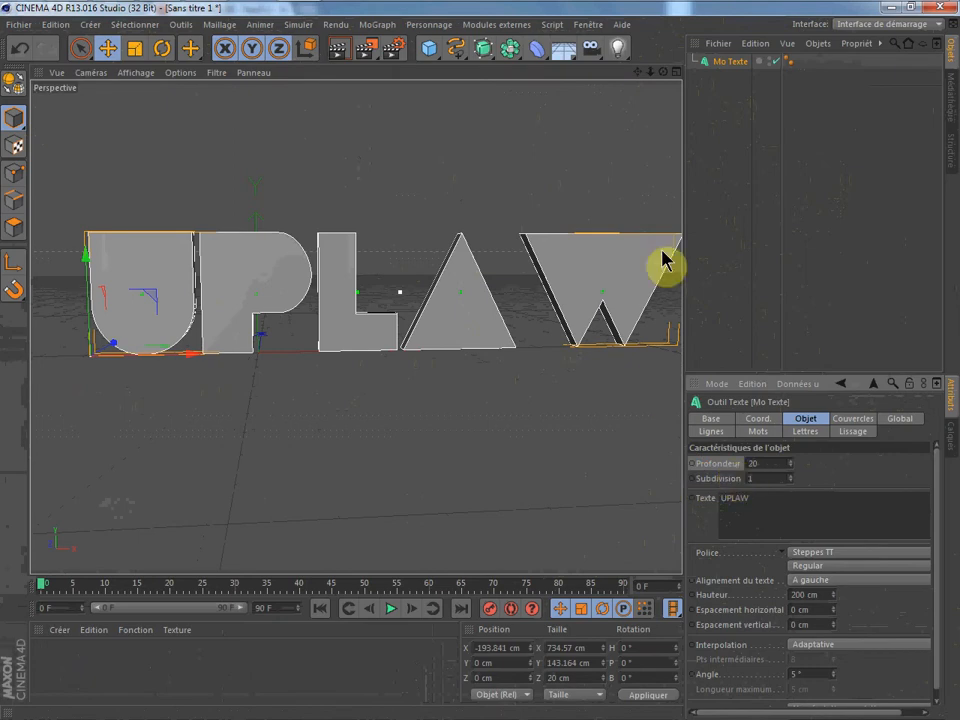
left_click_drag(664, 74, 450, 86)
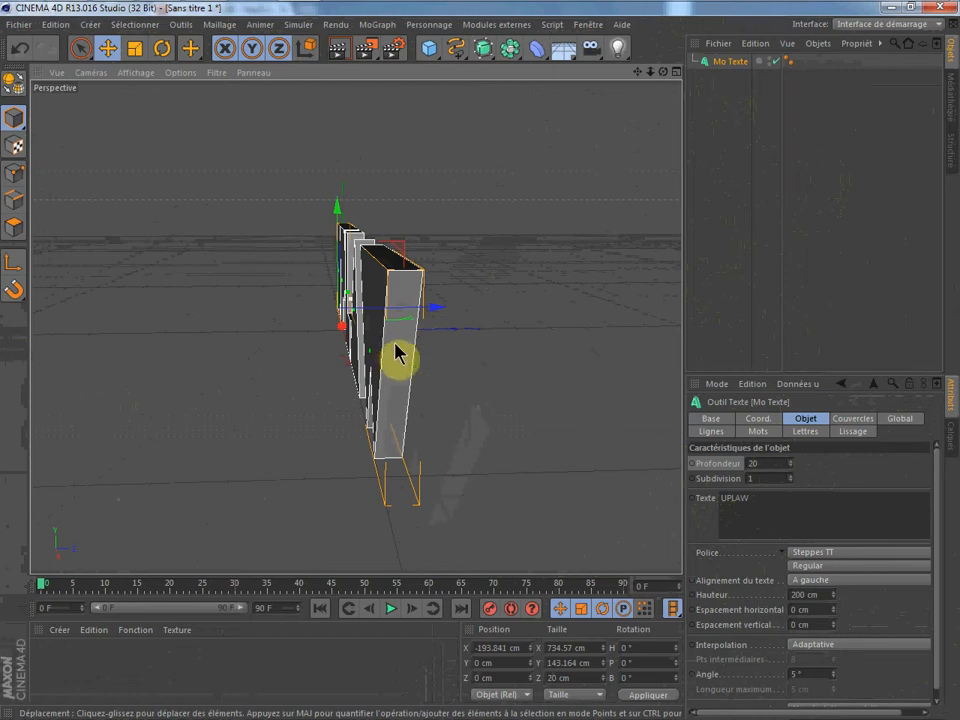
left_click(776, 465)
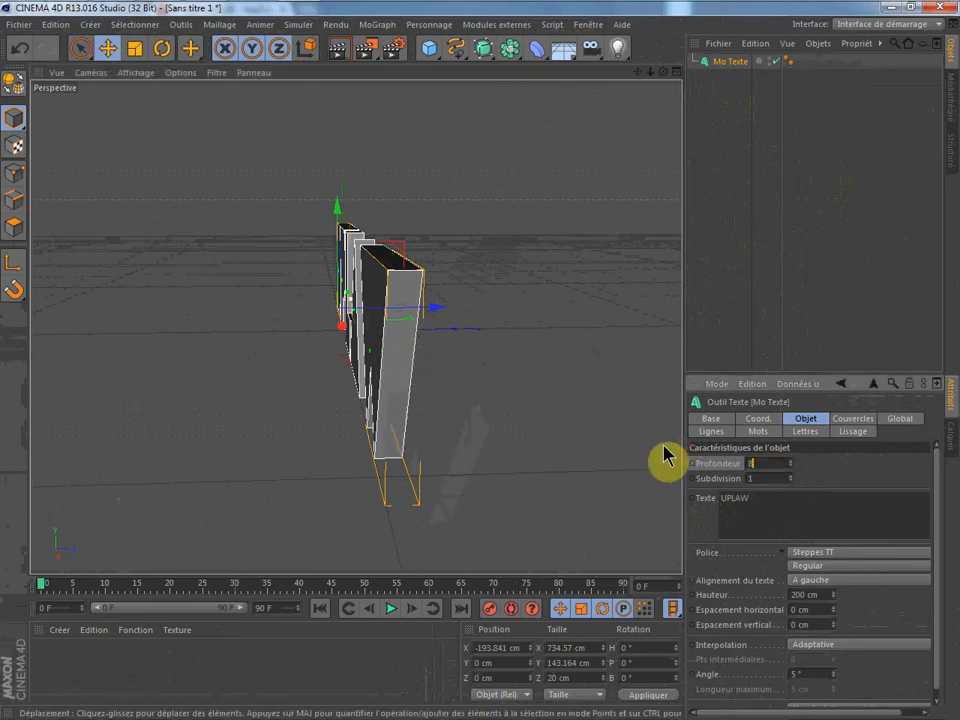
left_click(859, 491)
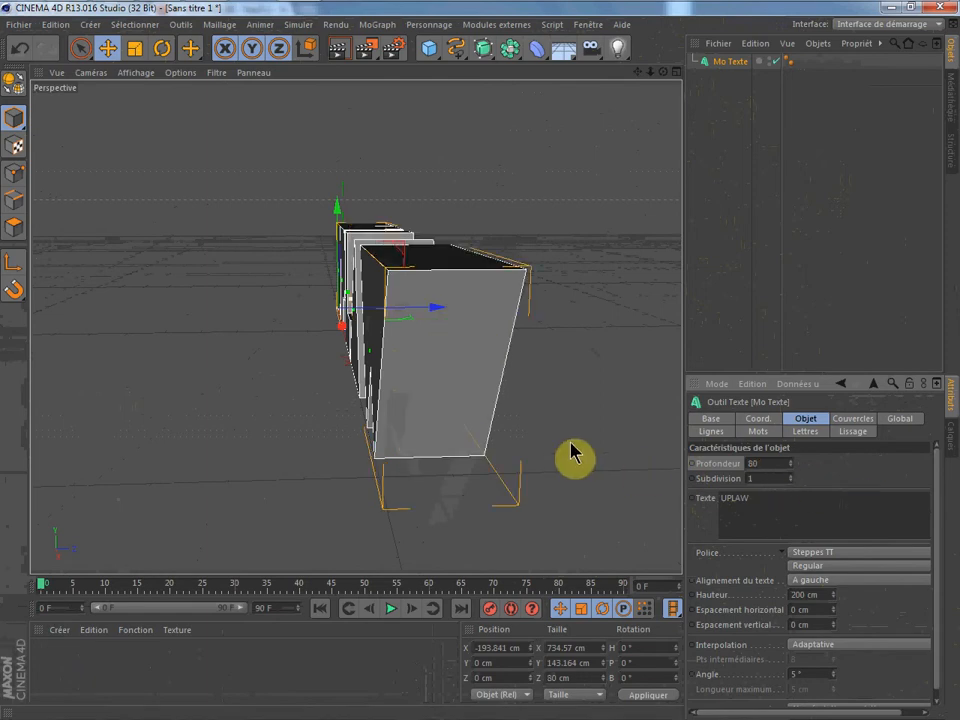
left_click(767, 463)
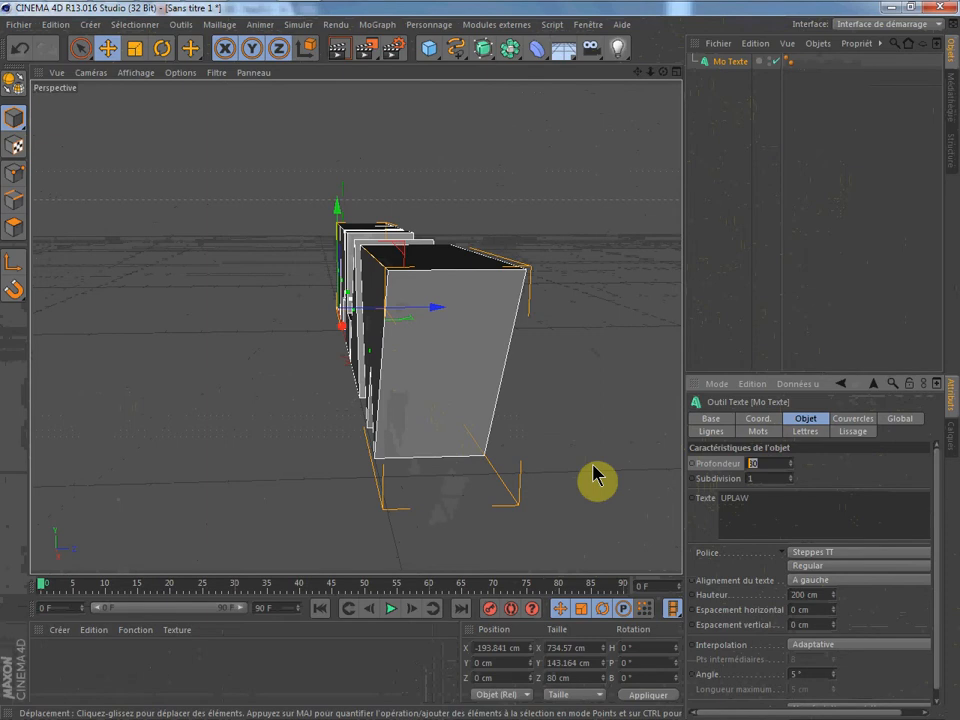
type("65")
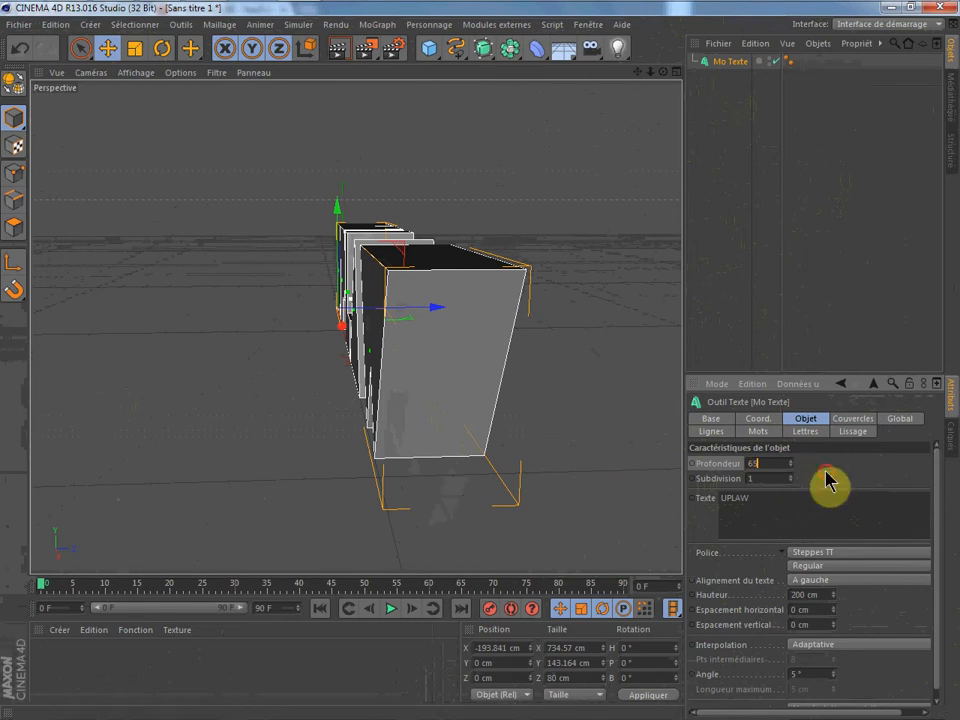
left_click(714, 146)
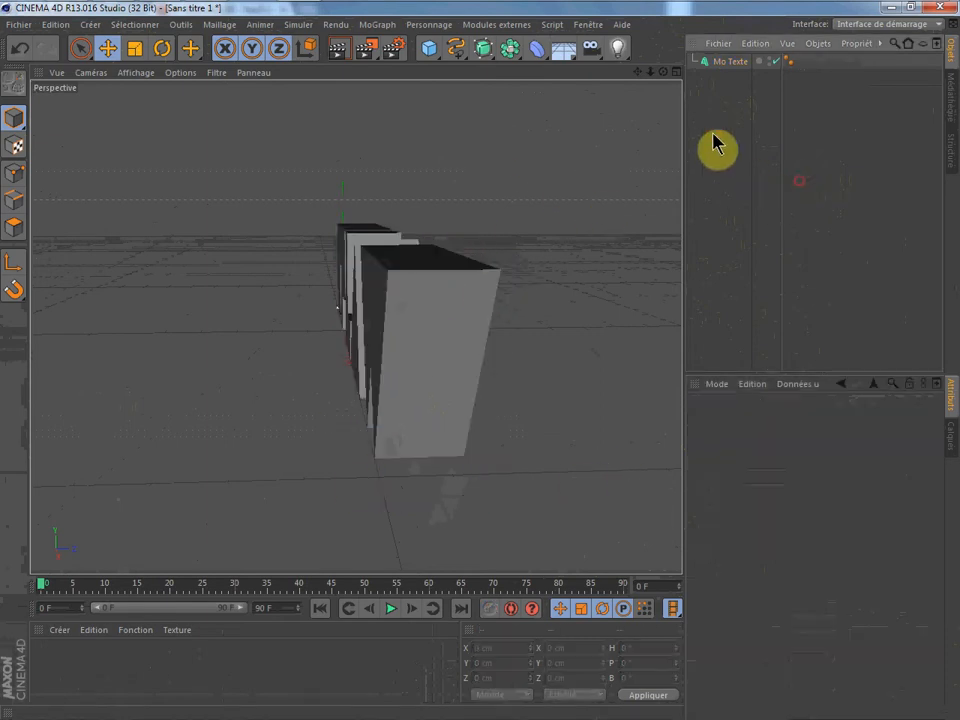
- Rename the Mo Texte object to Uplaw and deselect it
left_click_drag(663, 72, 802, 78)
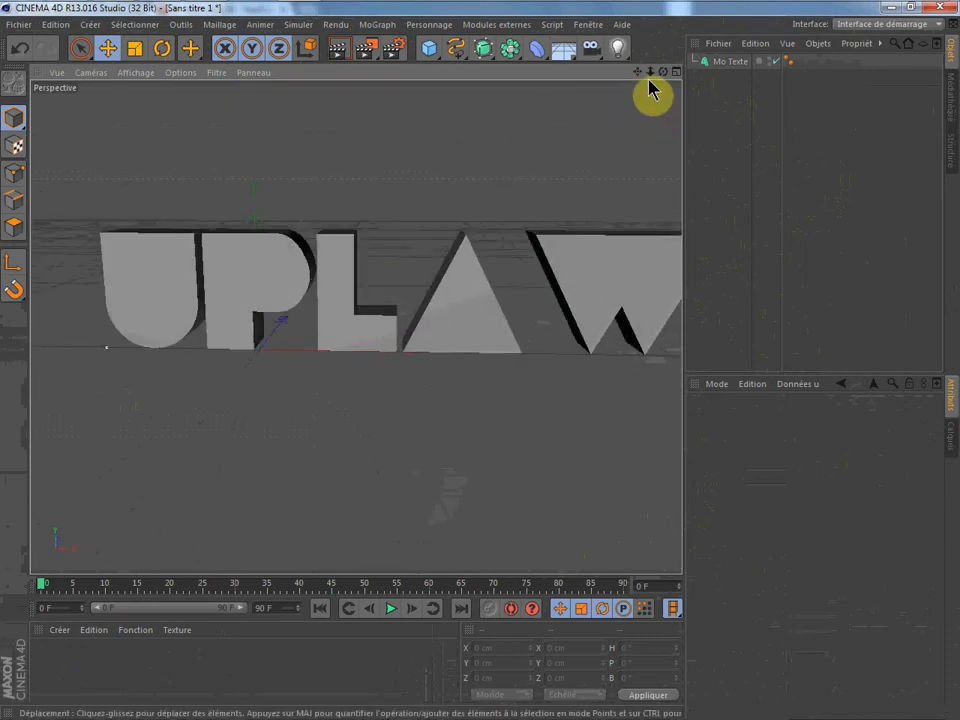
left_click_drag(637, 72, 598, 78)
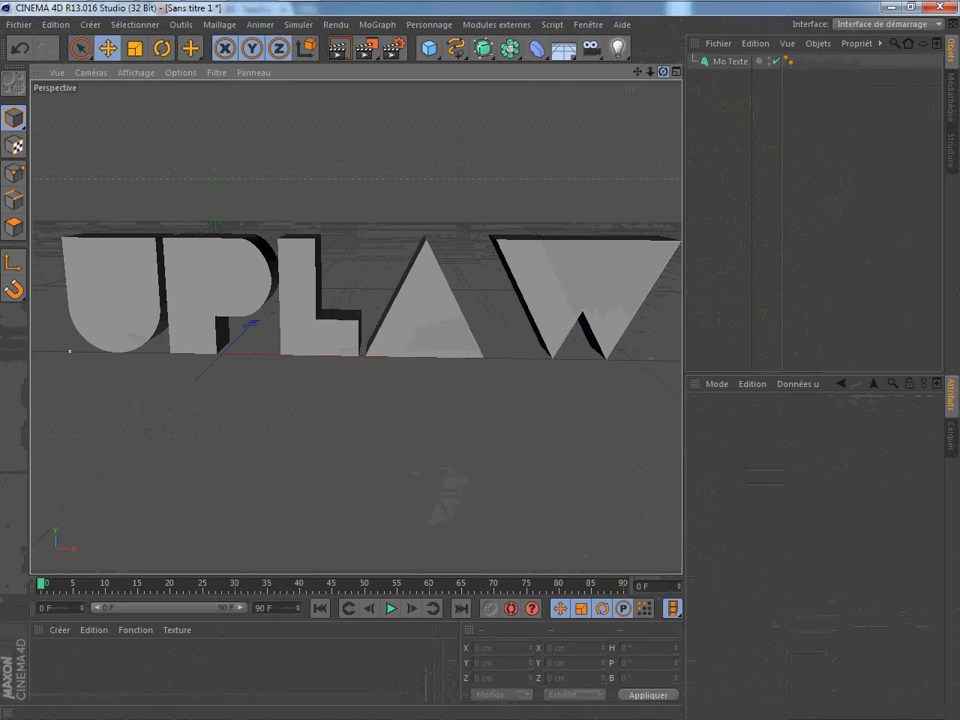
left_click_drag(663, 72, 670, 74)
left_click(553, 264)
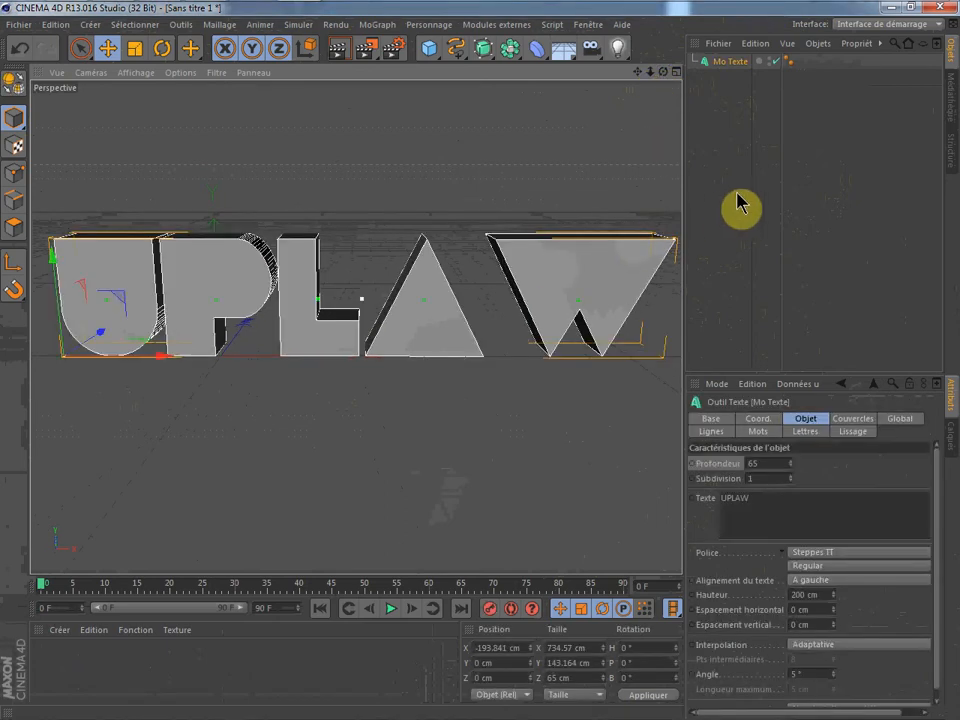
left_click(745, 206)
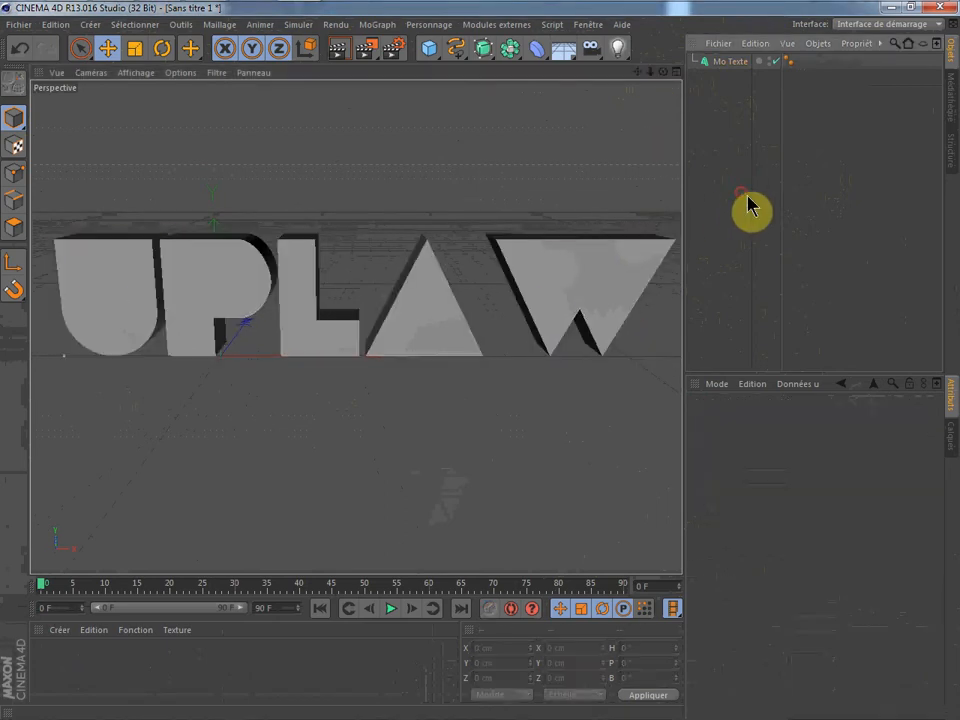
left_click(739, 65)
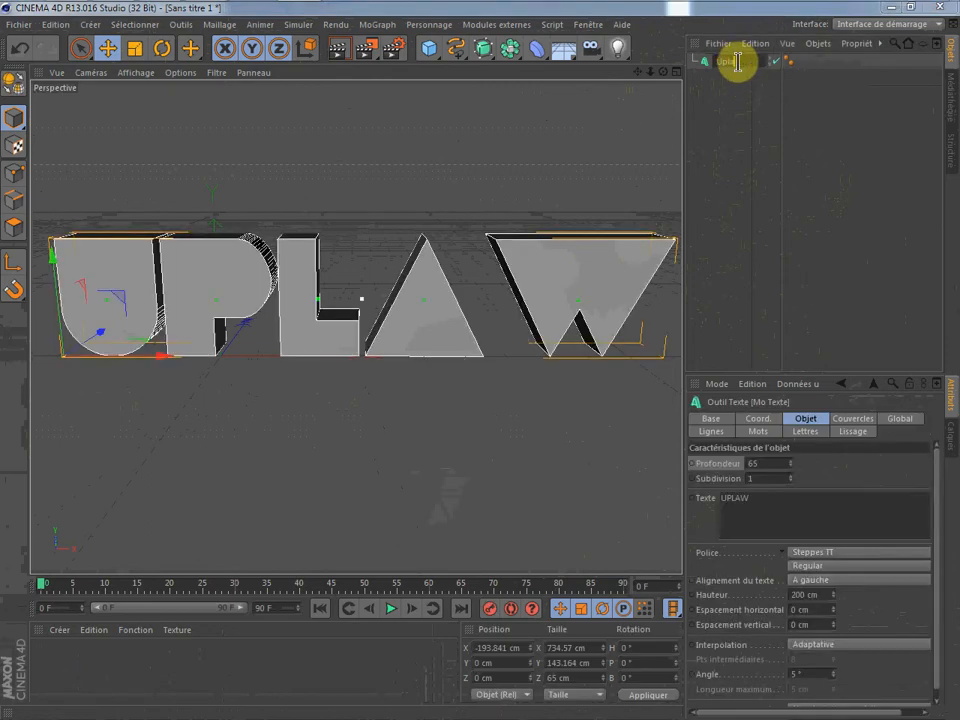
key("Return")
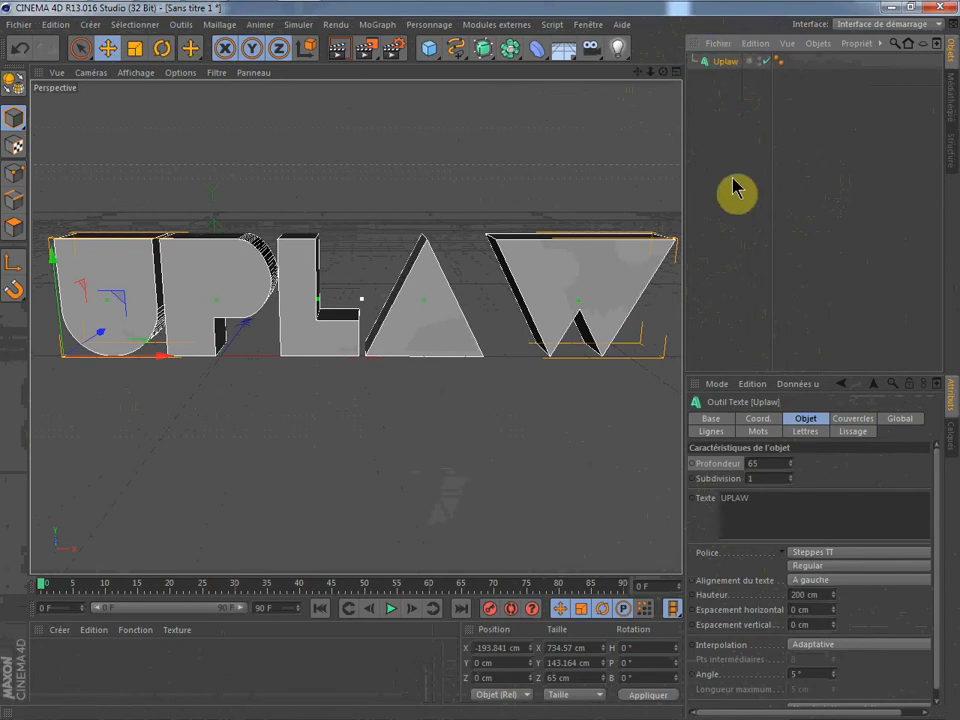
left_click(758, 256)
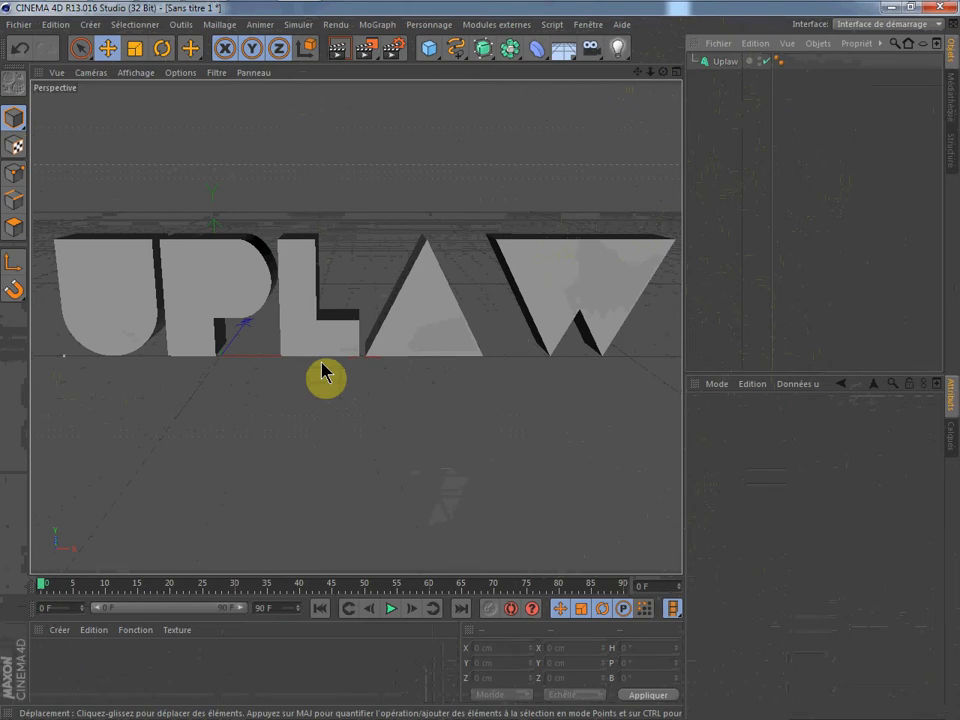
- Add a plane as the floor under the lettering and scale it uniformly to about 1916 × 1916 cm
left_click(427, 57)
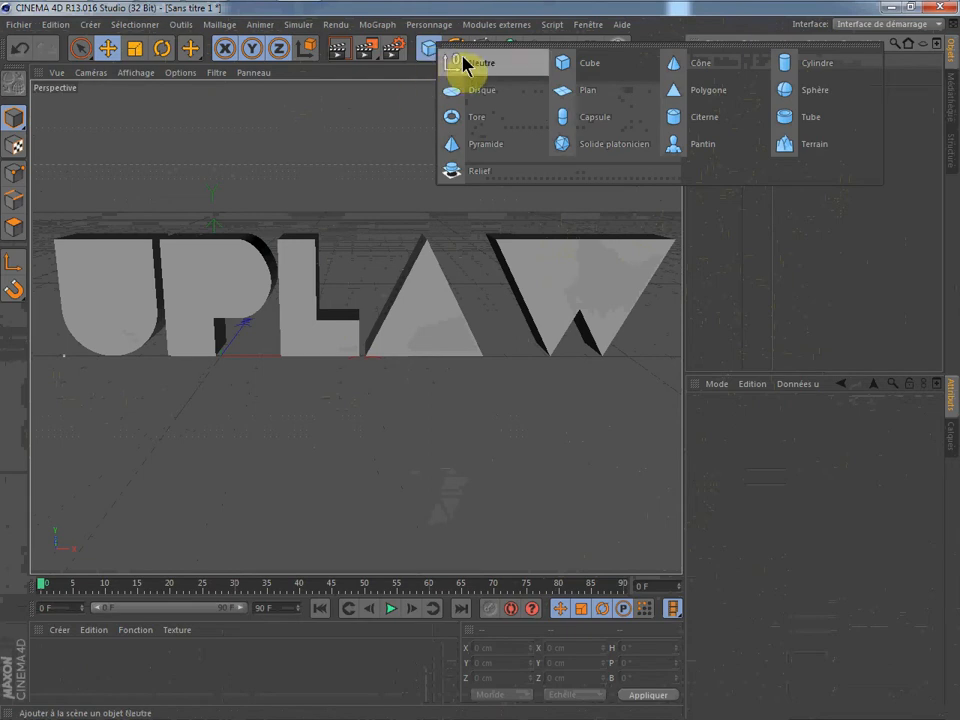
left_click(585, 93)
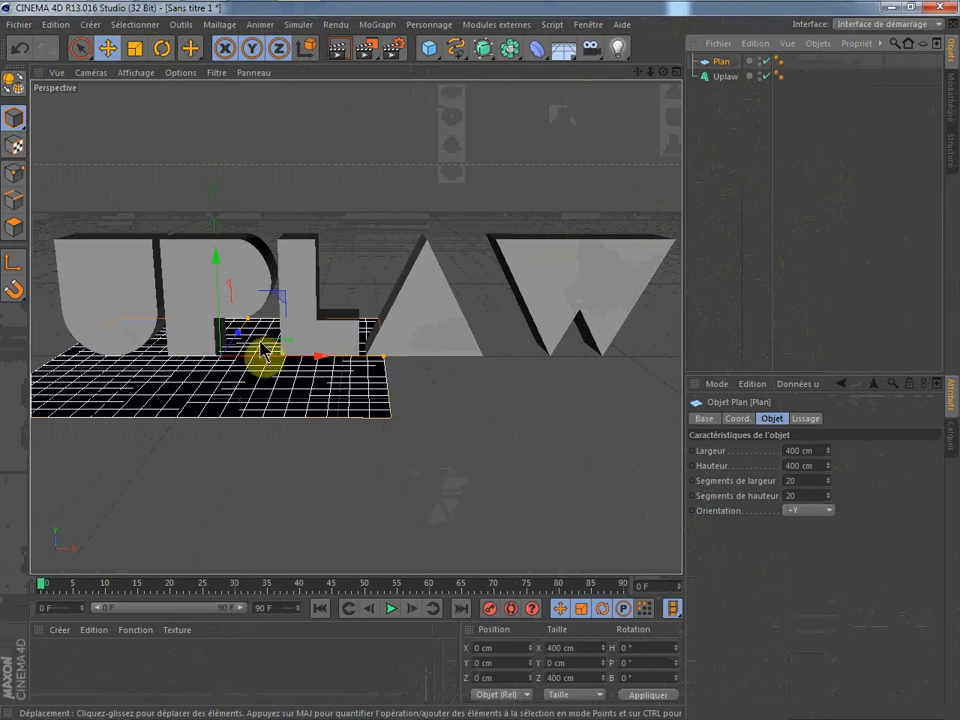
left_click(135, 48)
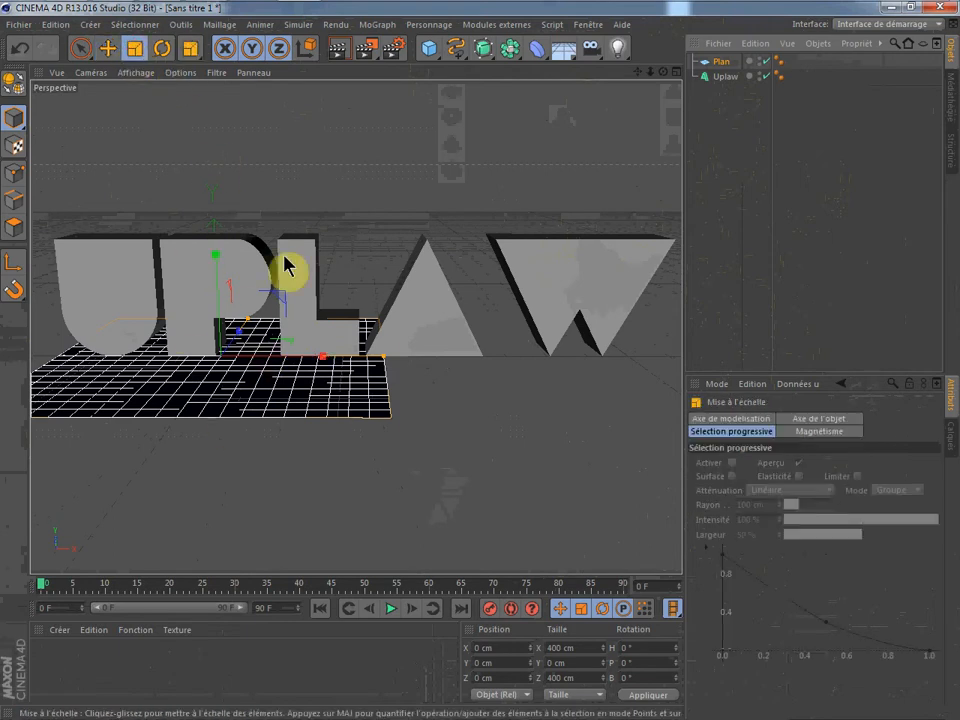
left_click_drag(214, 254, 321, 396)
scroll(354, 506, "down", 5)
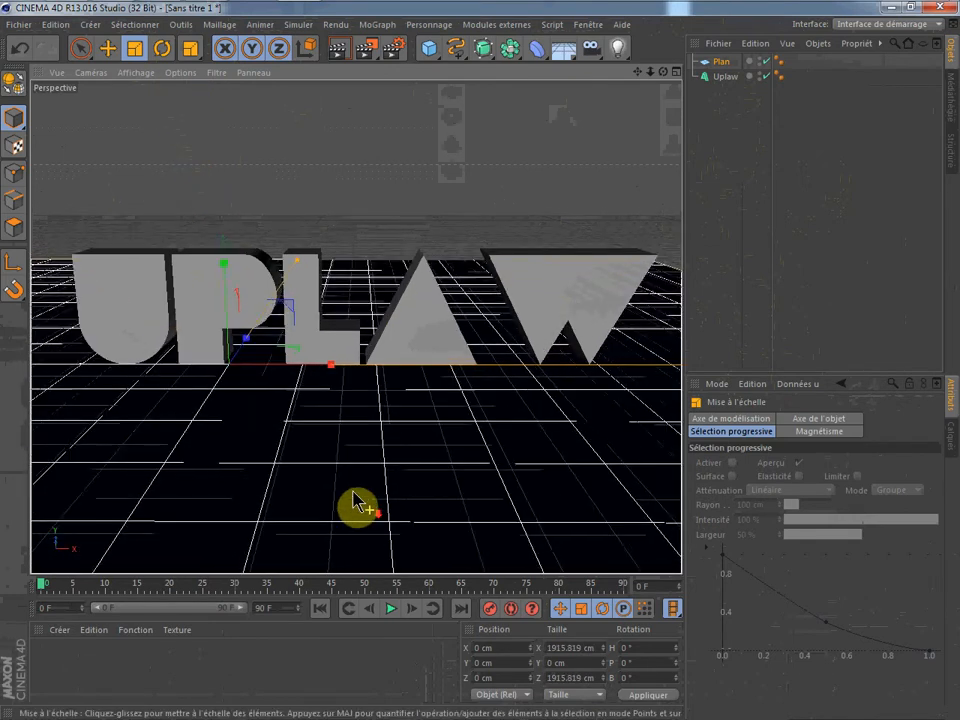
- Move the floor plane along X to about 119 cm so it sits more centrally under the lettering
scroll(335, 463, "down", 4)
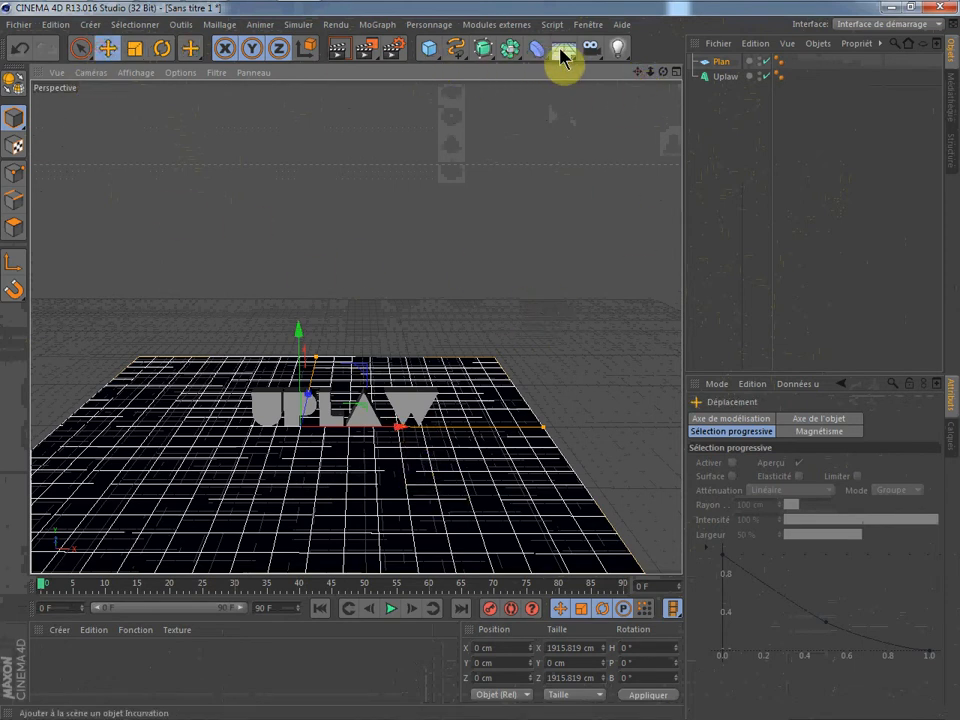
left_click_drag(563, 58, 644, 254)
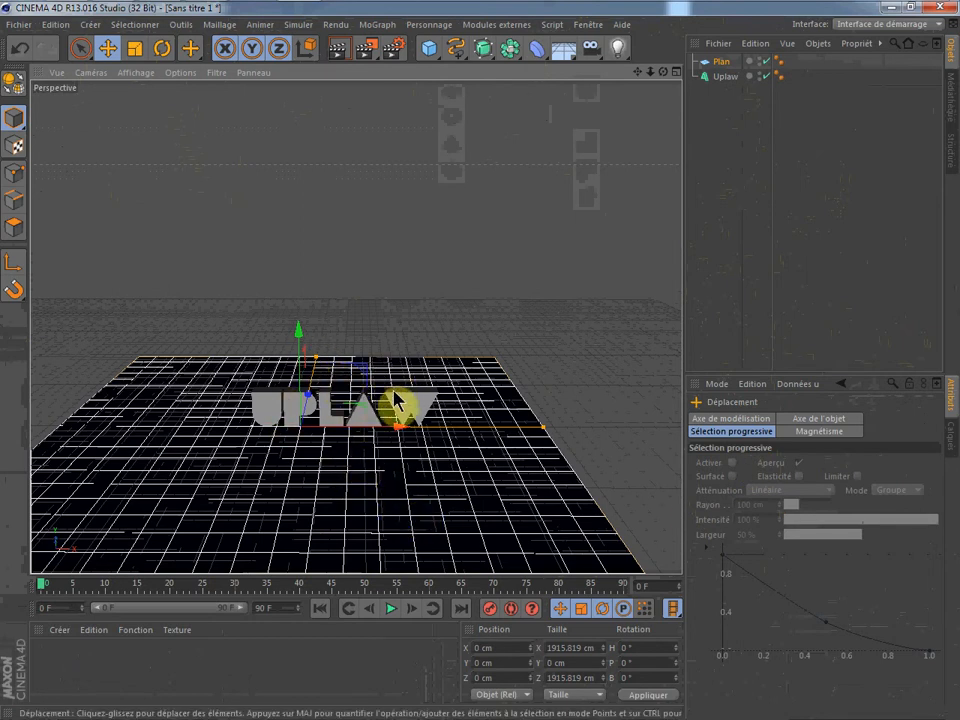
left_click_drag(399, 437, 428, 439)
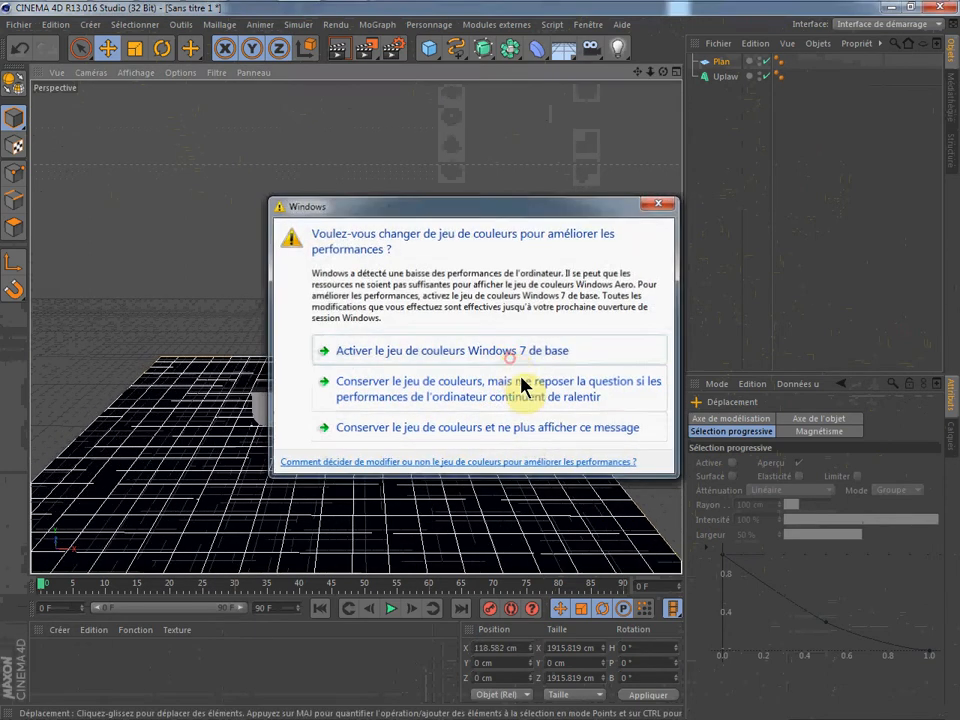
- Keep the current Windows colour scheme and add a second plane, scaled uniformly to about 1691 × 1691 cm
left_click(555, 383)
scroll(321, 422, "up", 5)
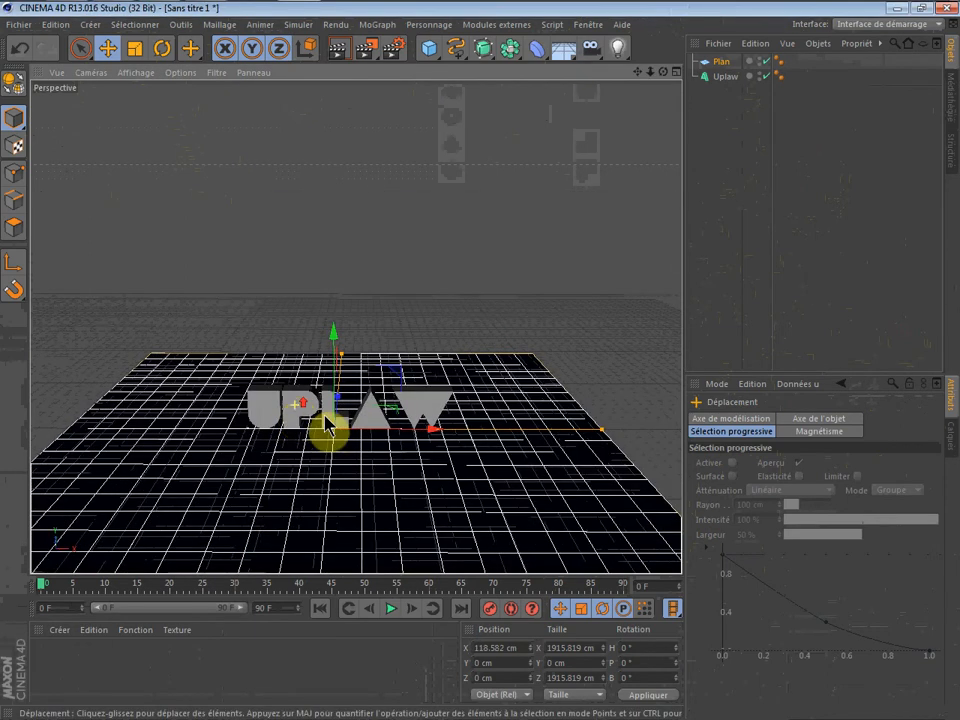
scroll(325, 425, "up", 1)
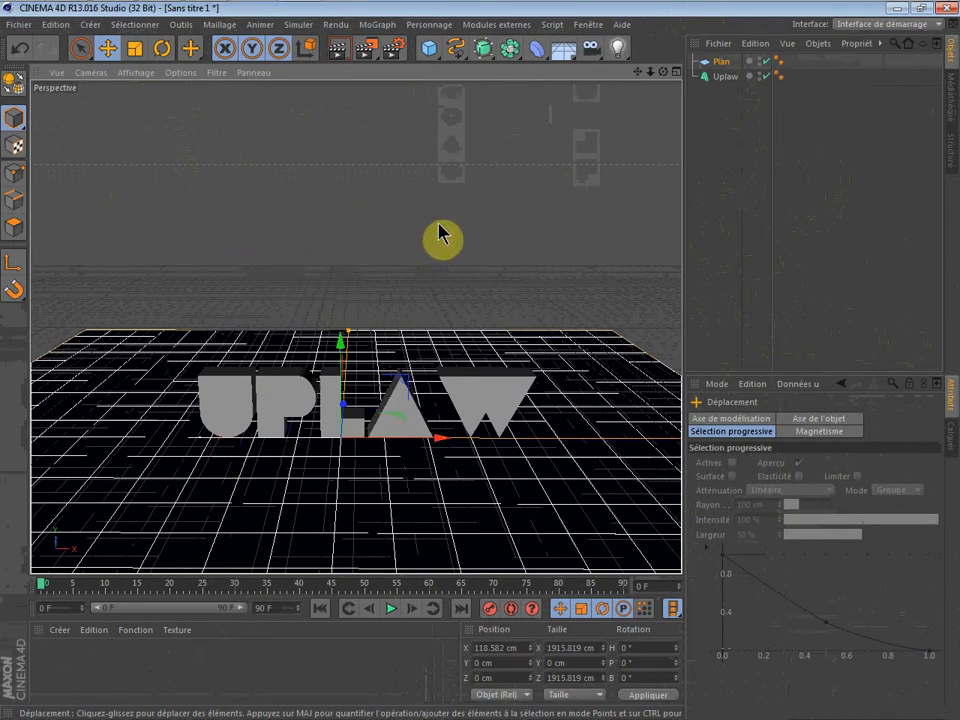
left_click_drag(437, 60, 612, 90)
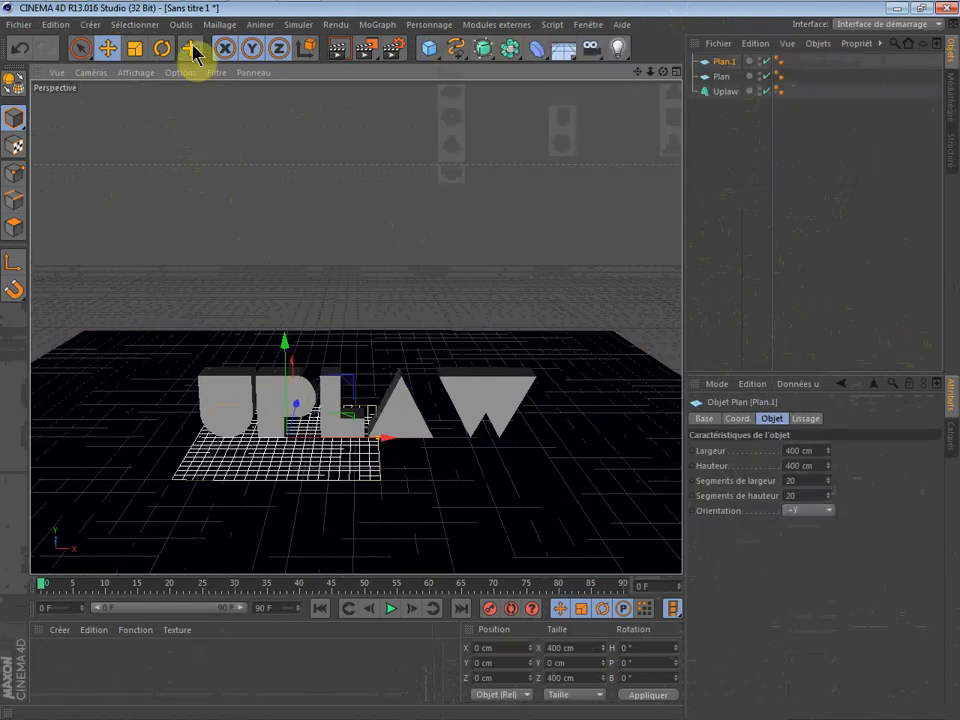
left_click(136, 55)
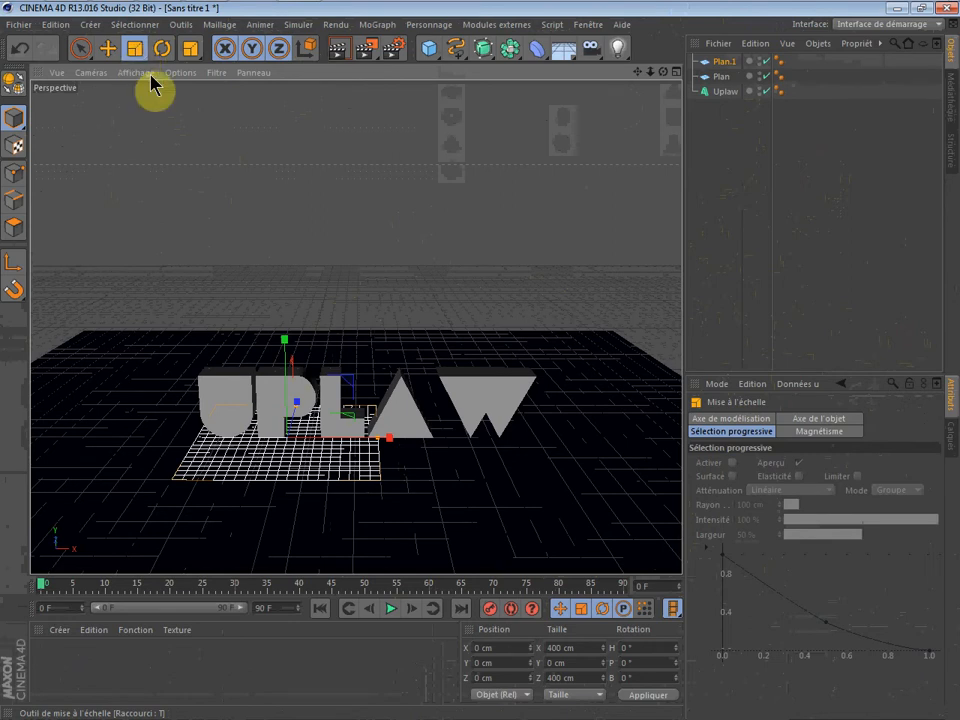
left_click_drag(285, 347, 155, 62)
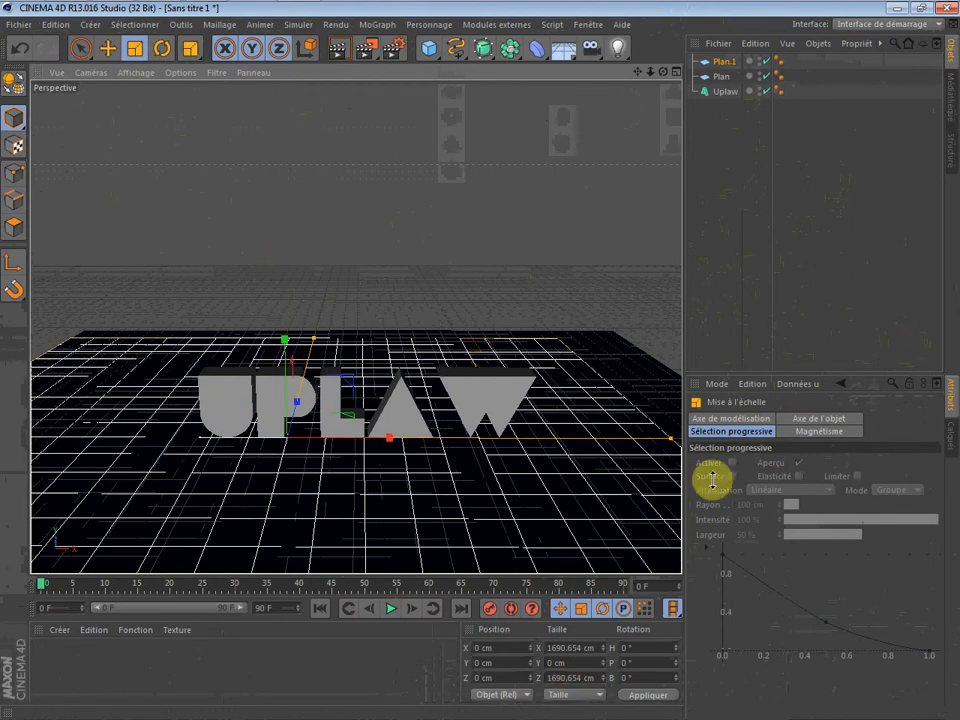
- Rename the new plane as mur and the floor plane under the lettering as sol
left_click(725, 62)
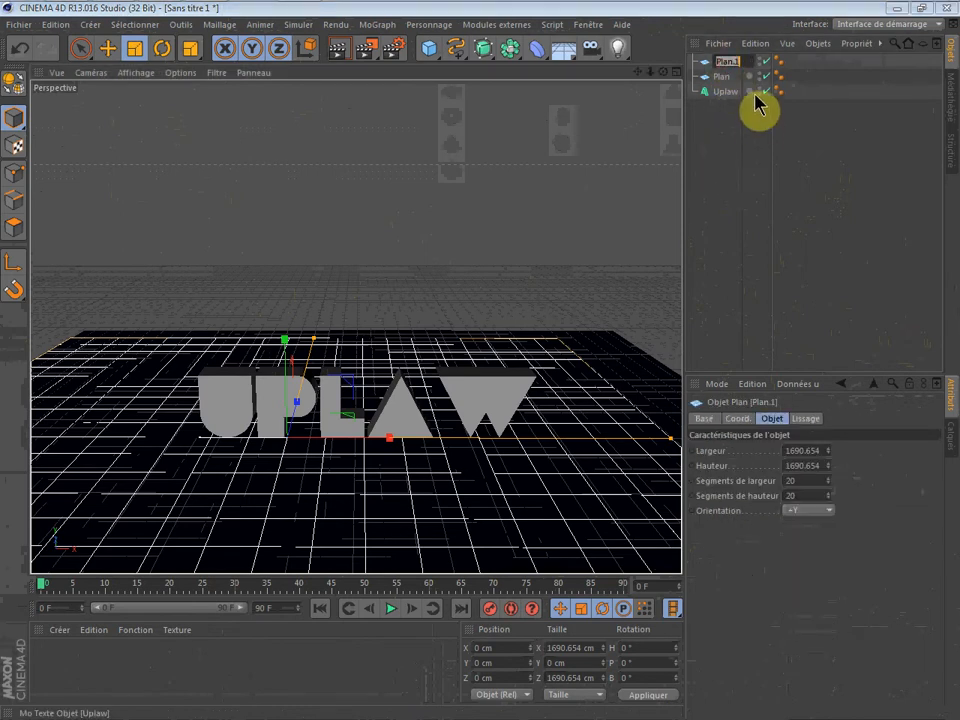
type("mur")
key("Return")
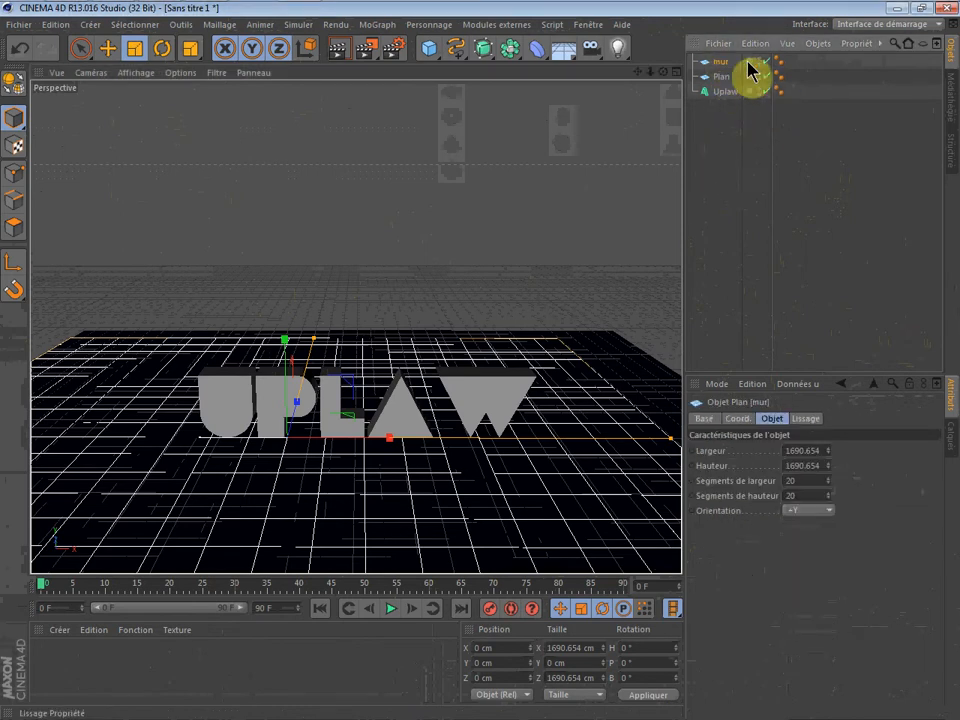
left_click(719, 76)
type("s")
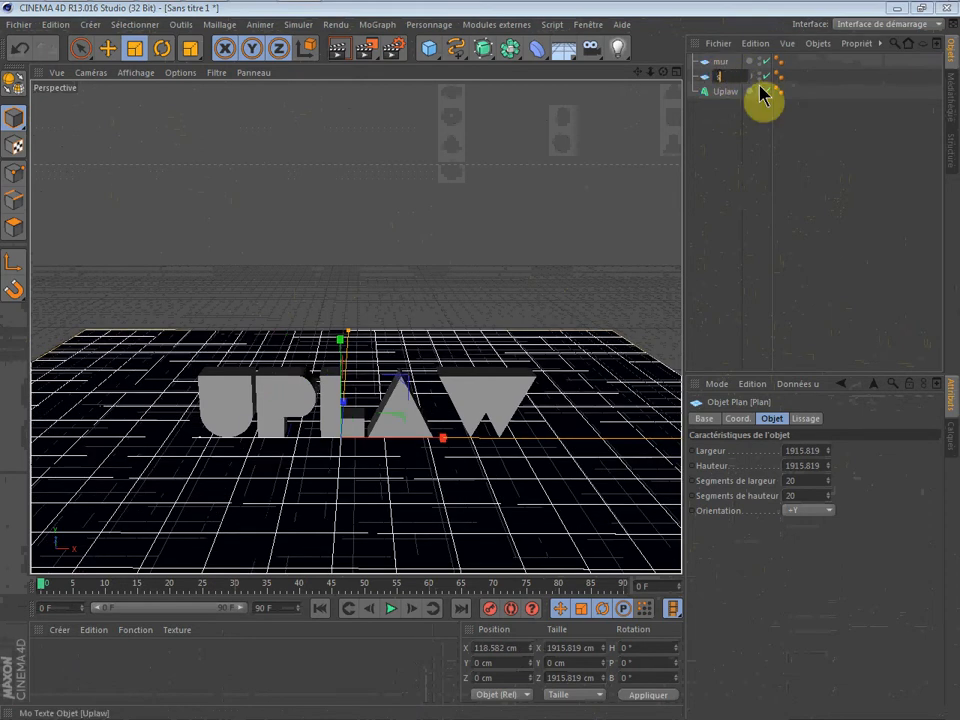
type("ol")
key("Return")
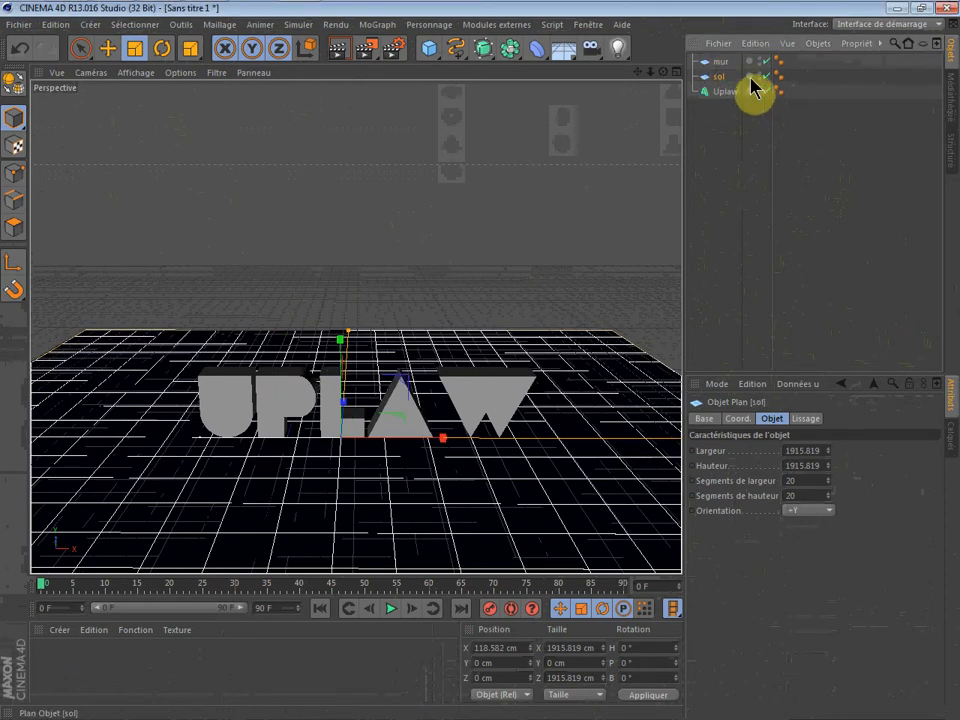
- Set the orientation of the mur plane to +Z and check its placement against the lettering from the side
left_click(730, 63)
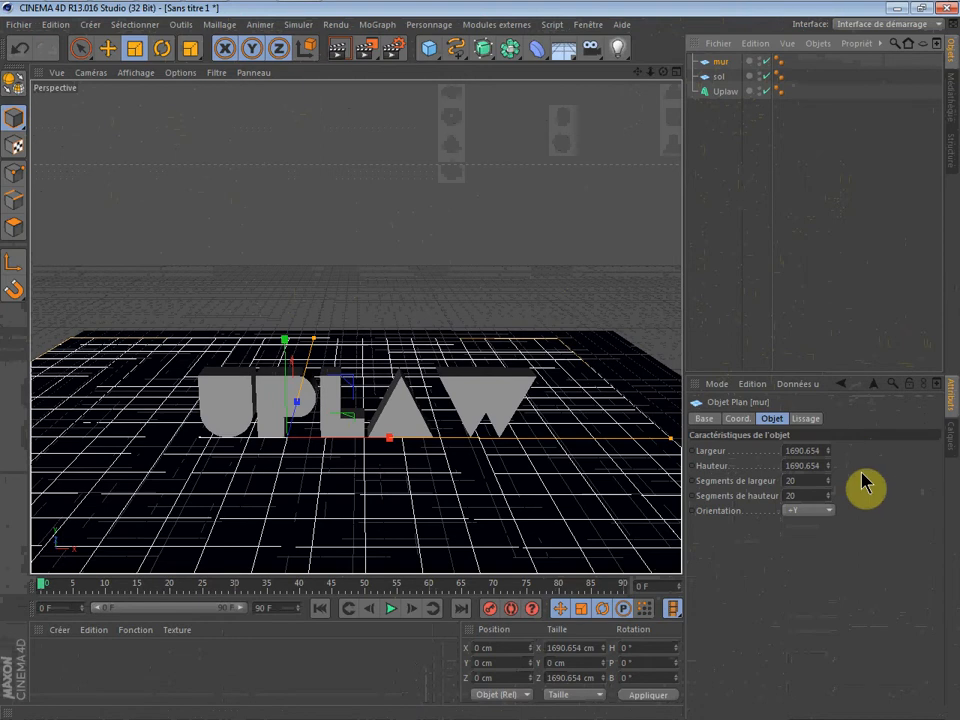
left_click(808, 509)
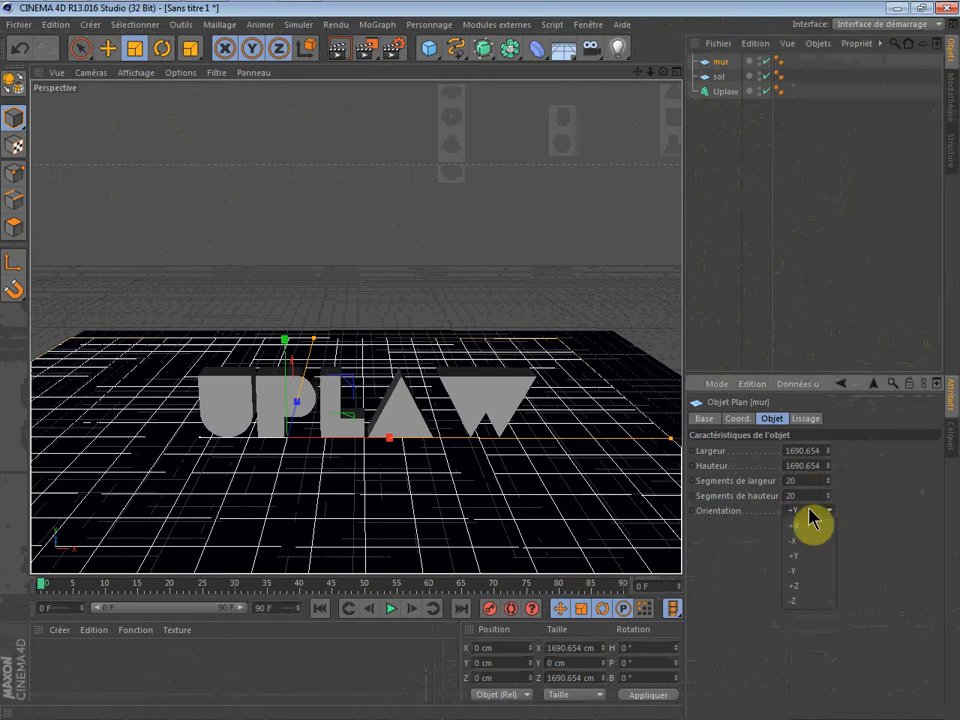
left_click(806, 586)
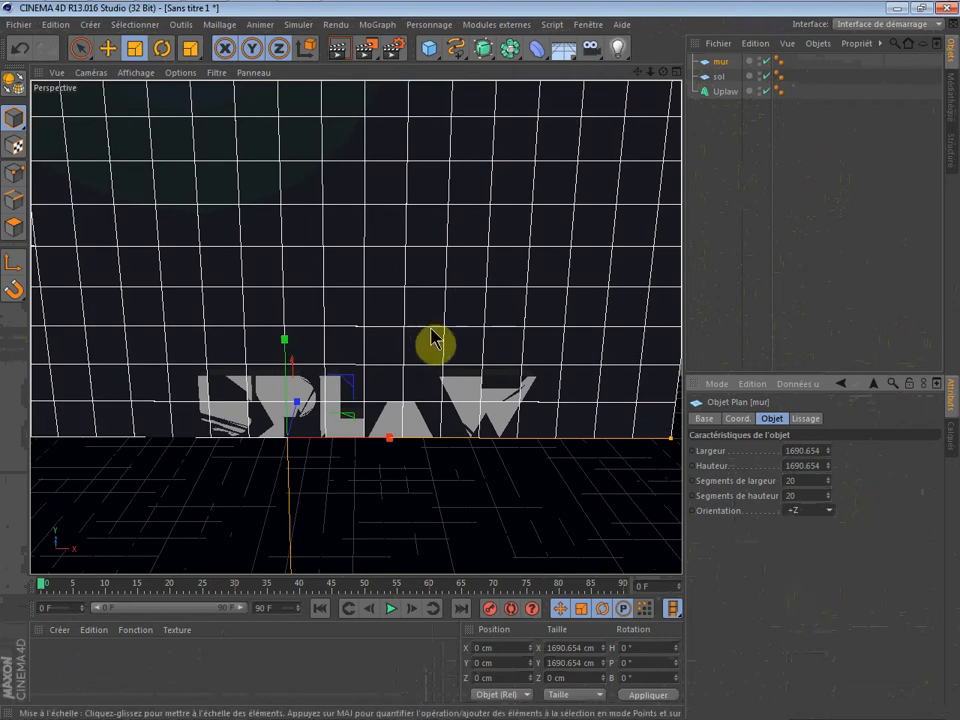
left_click_drag(596, 96, 648, 198, "alt")
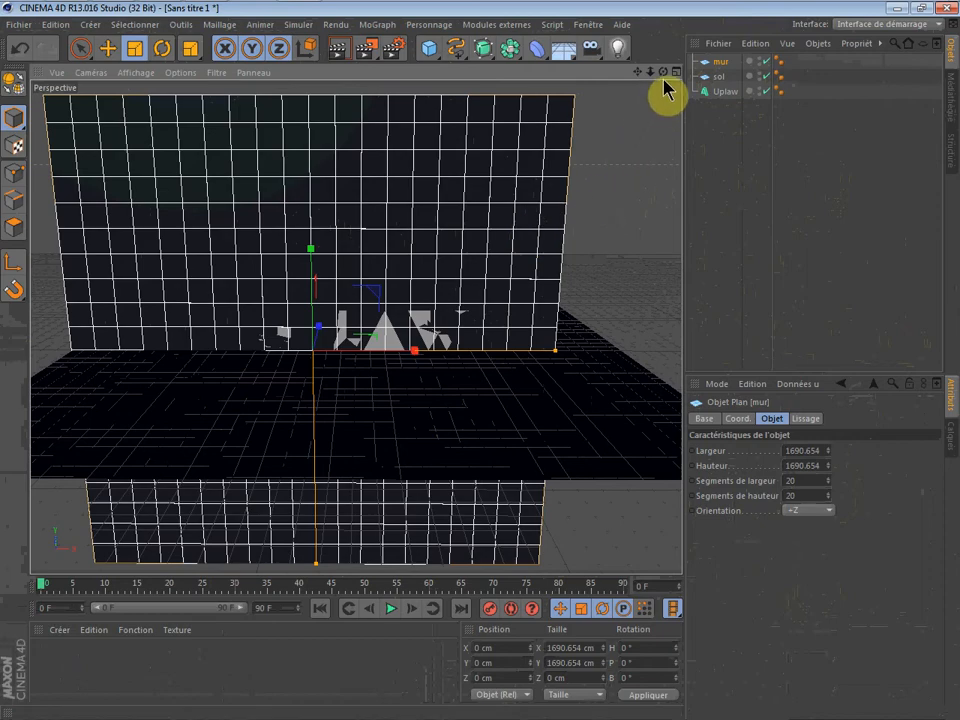
left_click_drag(662, 72, 661, 181)
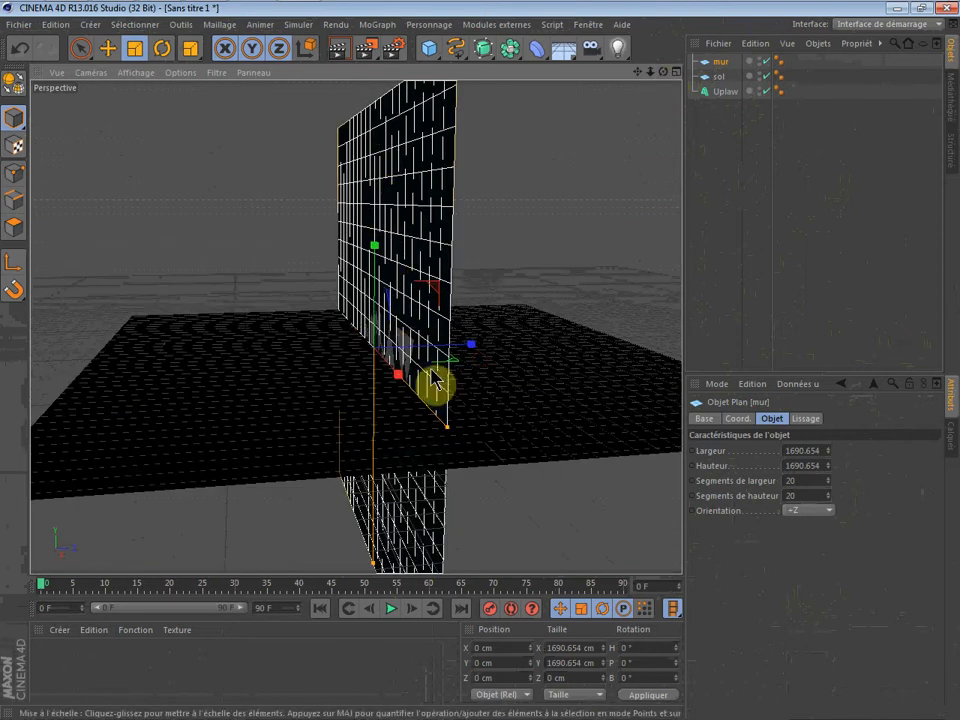
- Show all four views, even out their sizes and maximise the Droite view
left_click(676, 74)
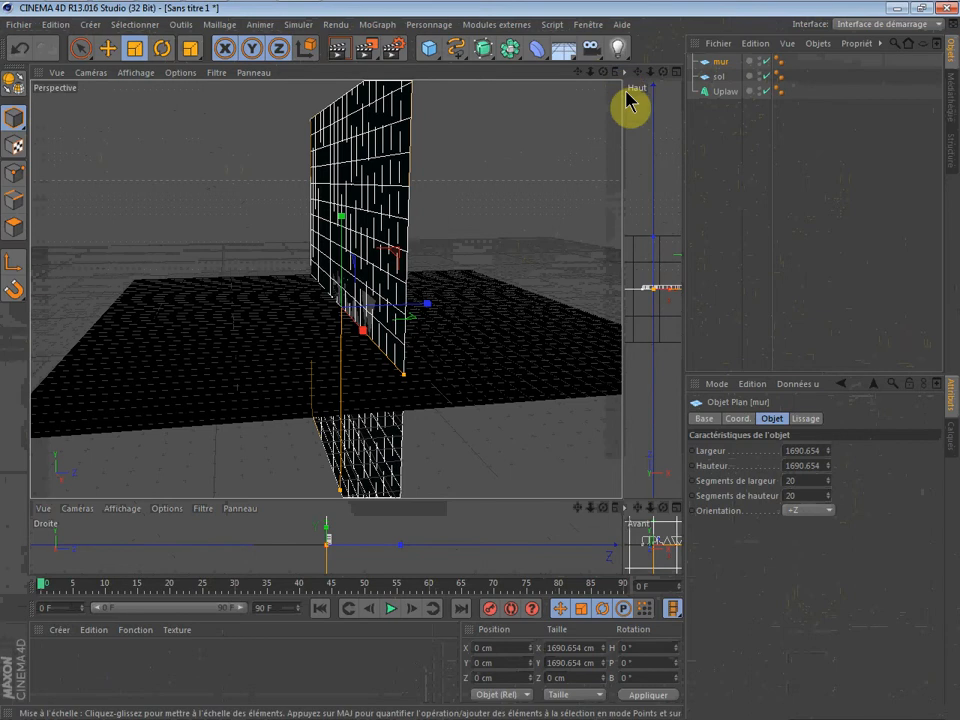
left_click_drag(622, 92, 300, 99)
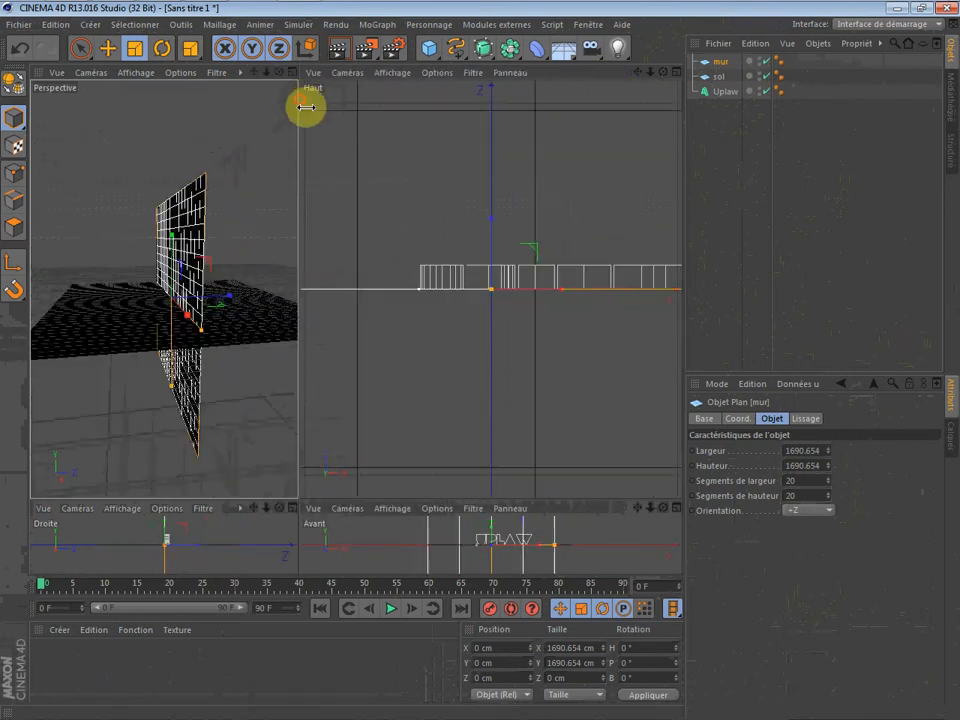
left_click_drag(285, 499, 290, 287)
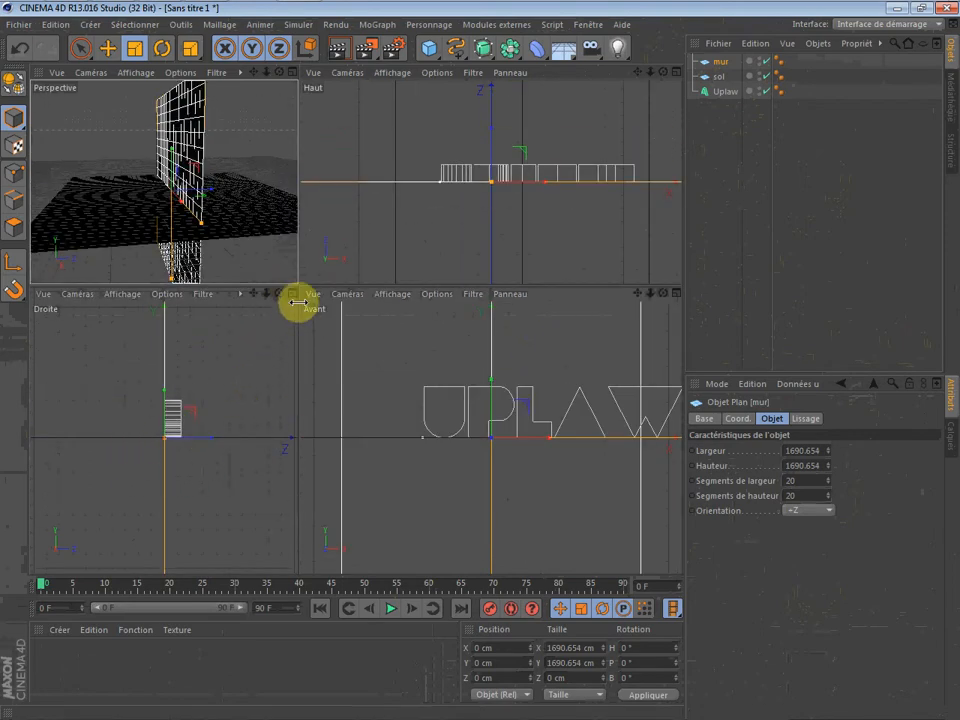
left_click(292, 294)
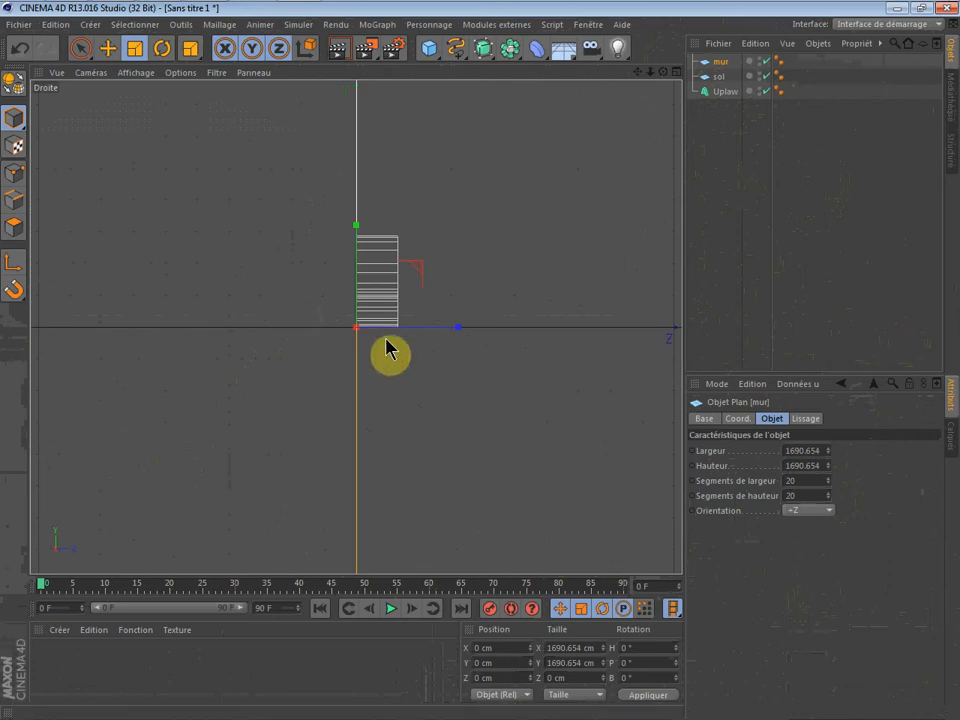
- Scale the mur plane to about 1515 × 1515 cm and move it along Z to about 97 cm, behind the lettering
left_click_drag(193, 283, 210, 392)
left_click(261, 336)
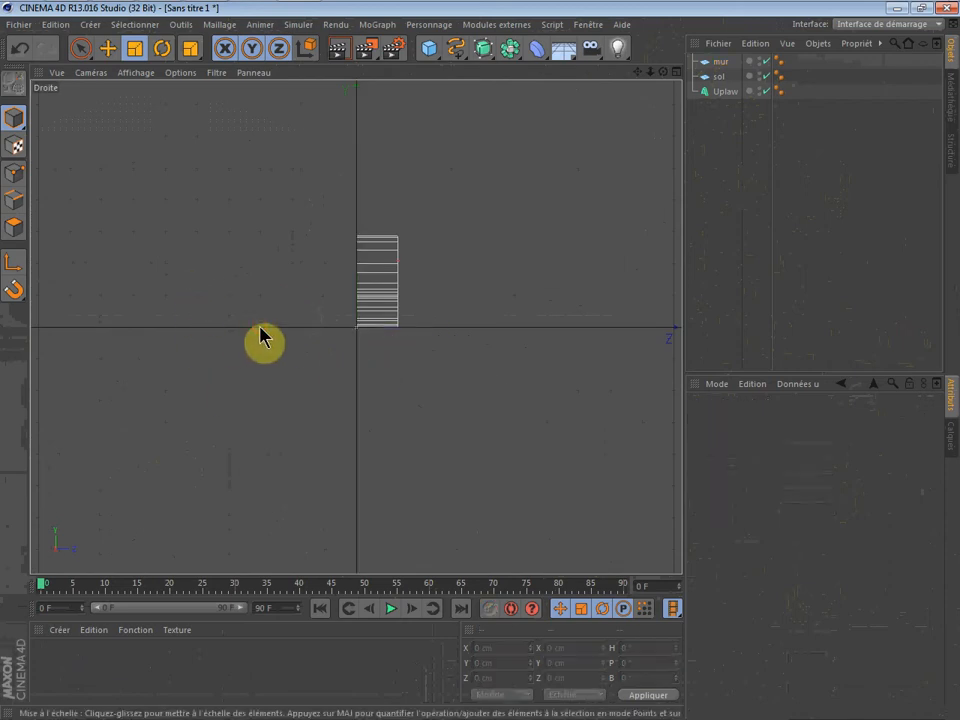
left_click(722, 76)
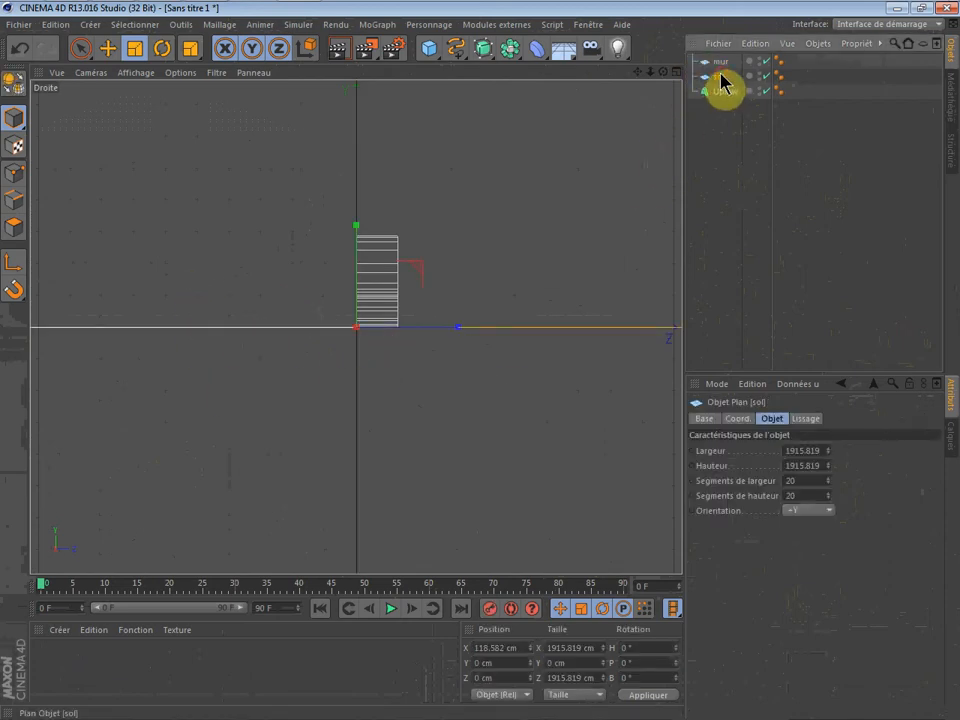
left_click(716, 61)
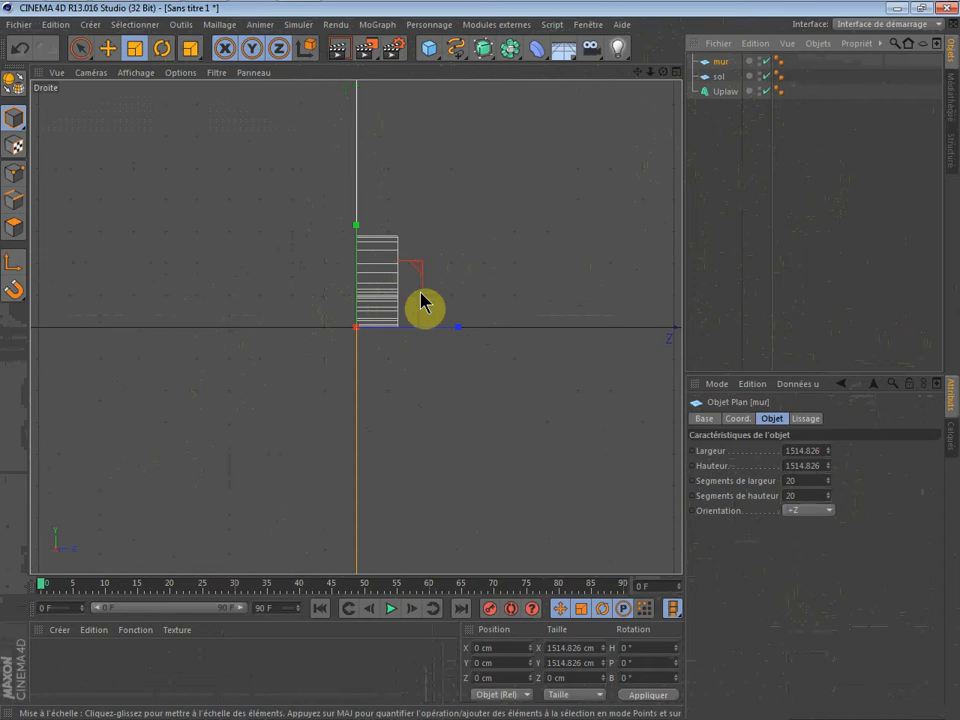
left_click(110, 52)
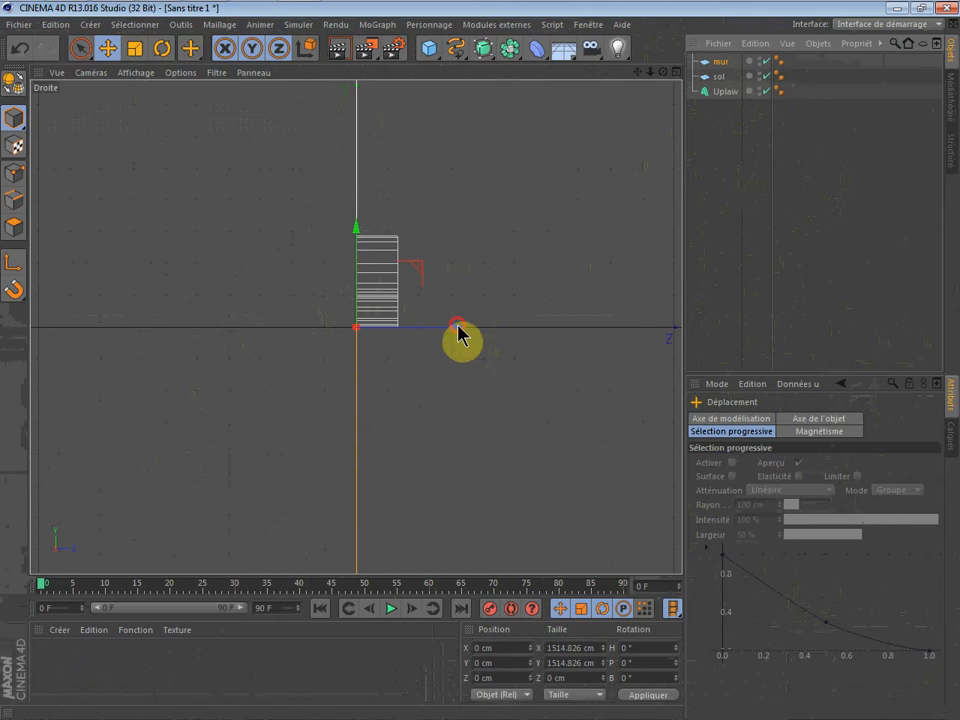
left_click_drag(458, 327, 518, 326)
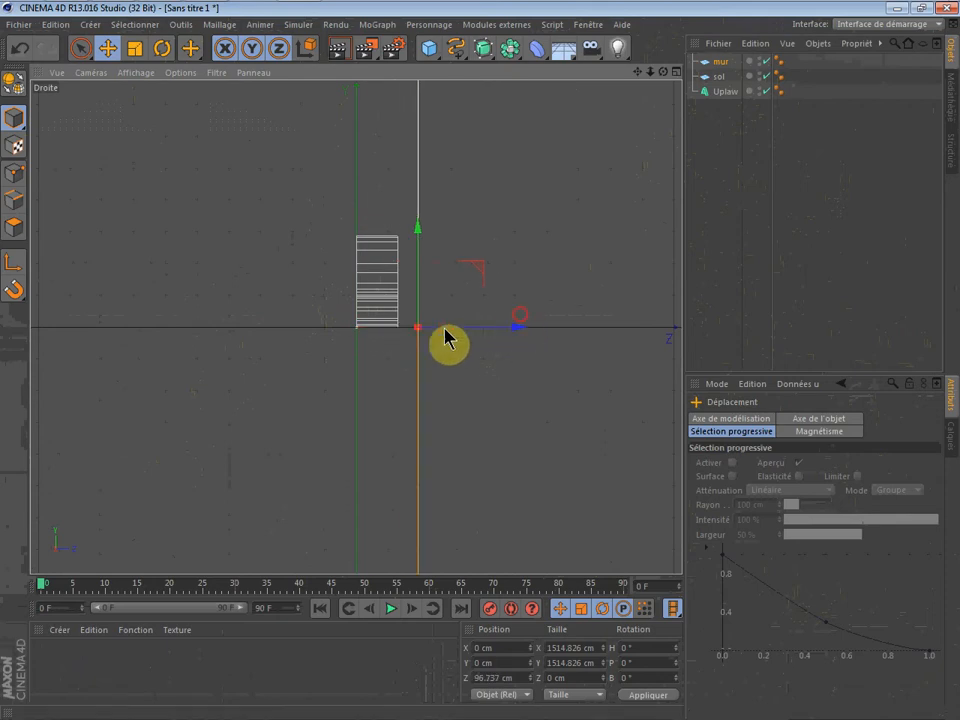
- Select the Uplaw lettering with its side profile enlarged in the Droite view
scroll(364, 268, "up", 2)
scroll(340, 340, "up", 2)
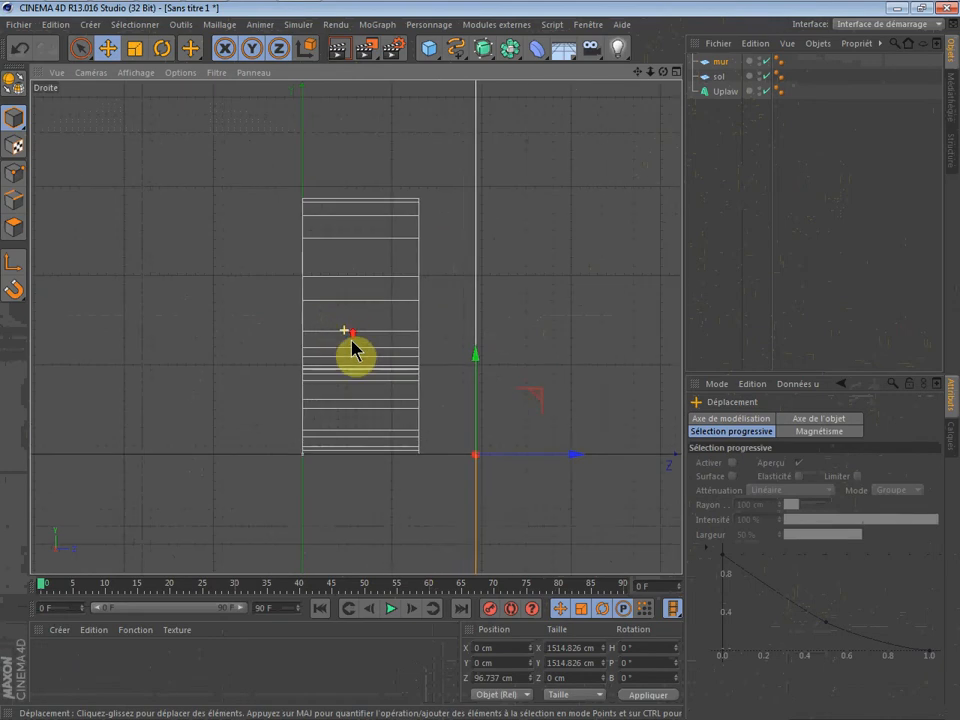
scroll(405, 470, "up", 2)
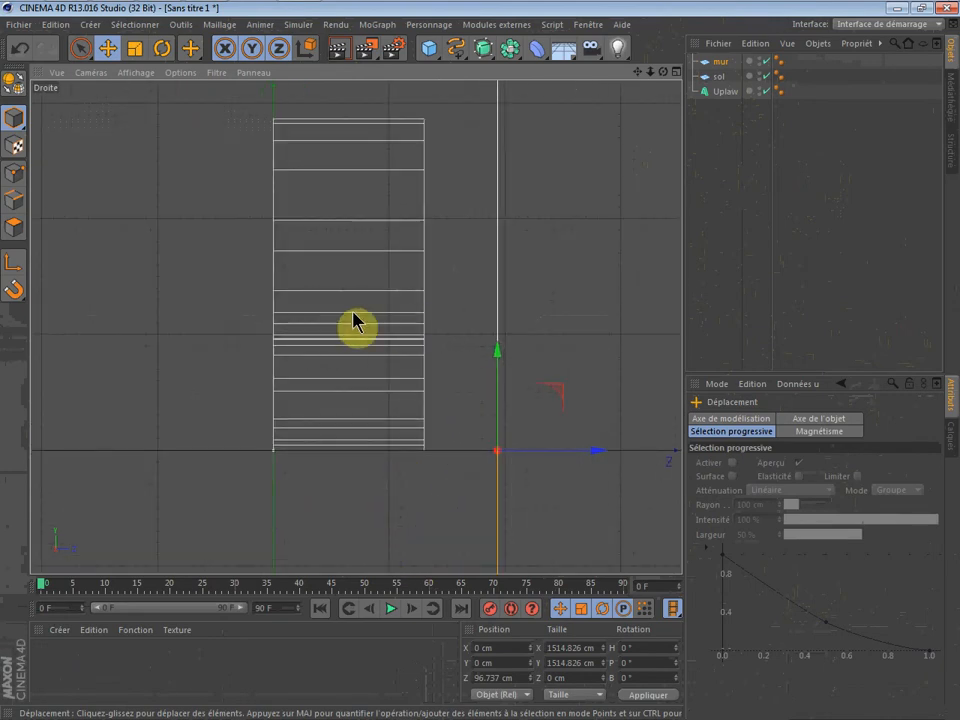
left_click(725, 91)
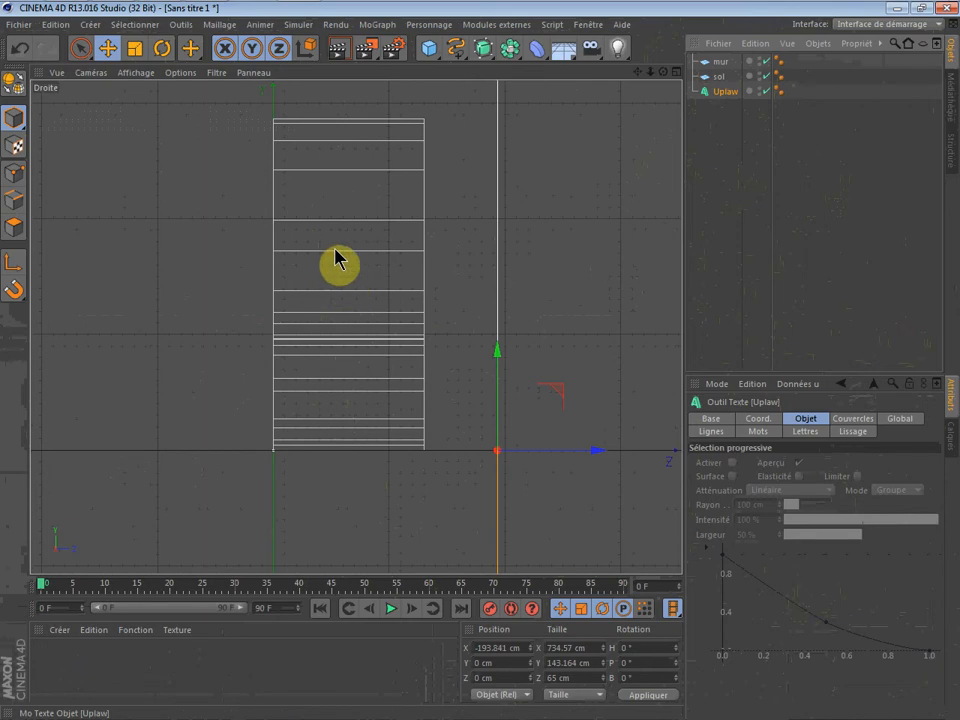
left_click(291, 180)
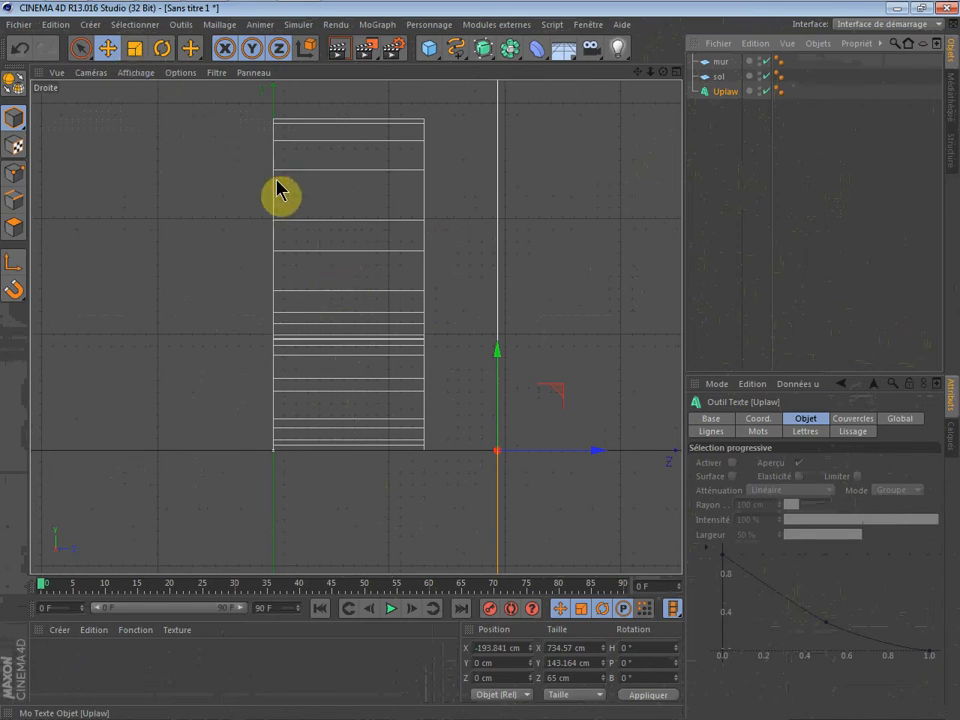
left_click_drag(277, 192, 216, 136)
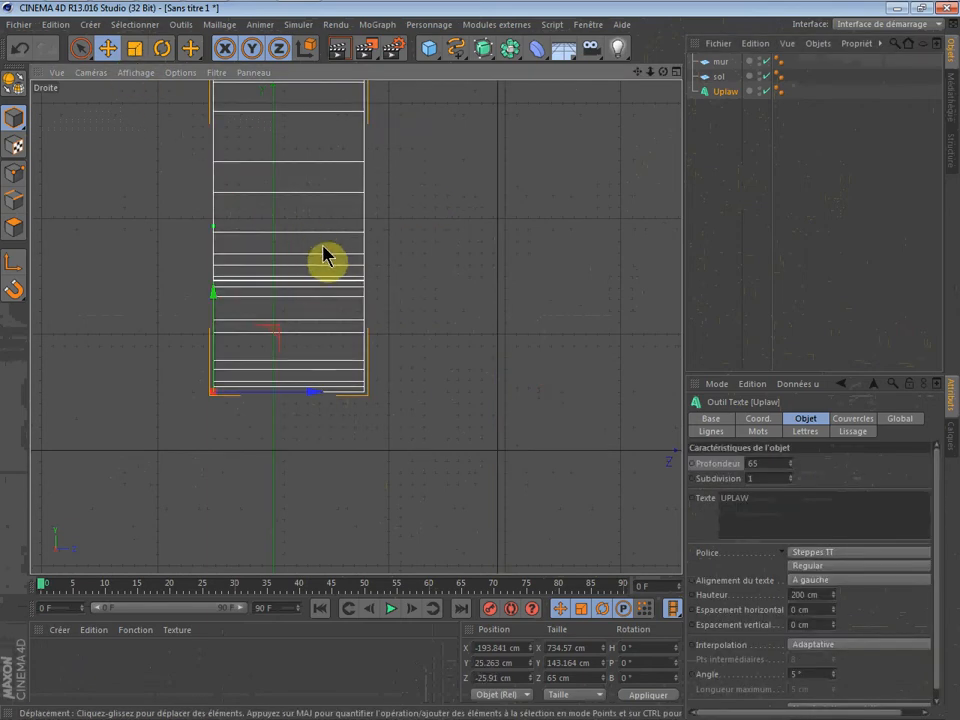
key("ctrl+z")
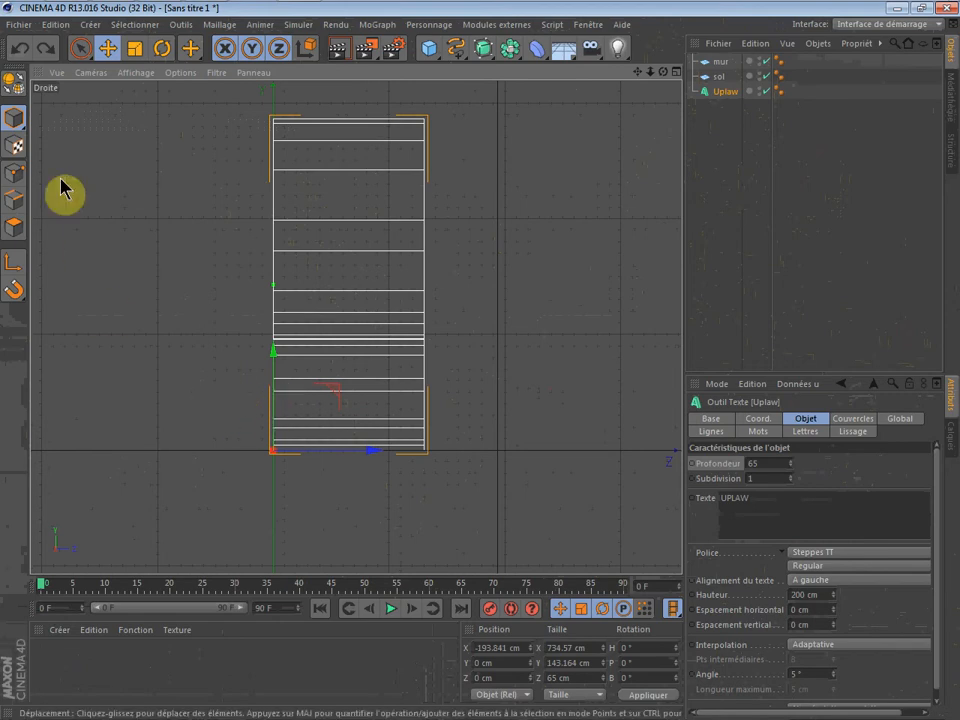
- Lower the Uplaw lettering slightly along Y to about -0.5 cm so its base meets the floor
scroll(336, 334, "up", 4)
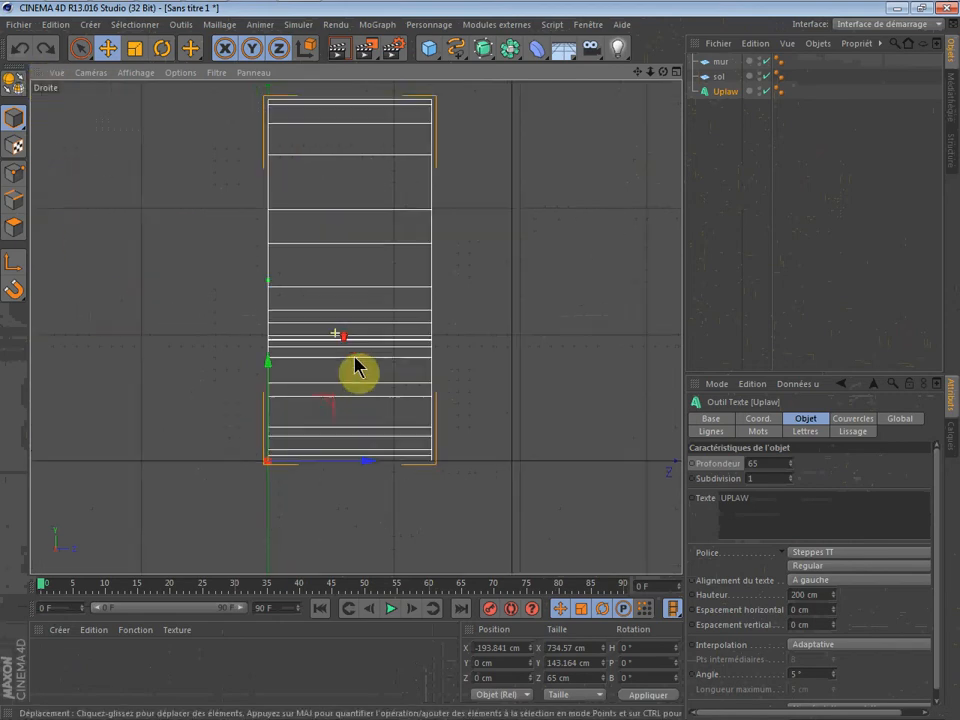
scroll(376, 523, "up", 2)
scroll(372, 540, "up", 1)
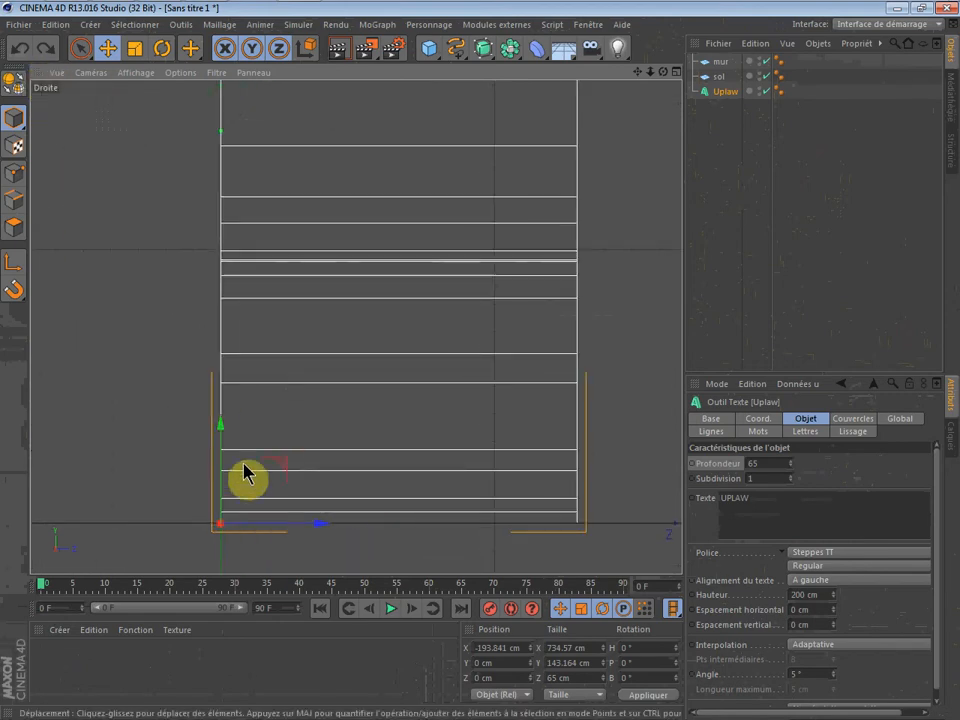
left_click_drag(222, 440, 224, 443)
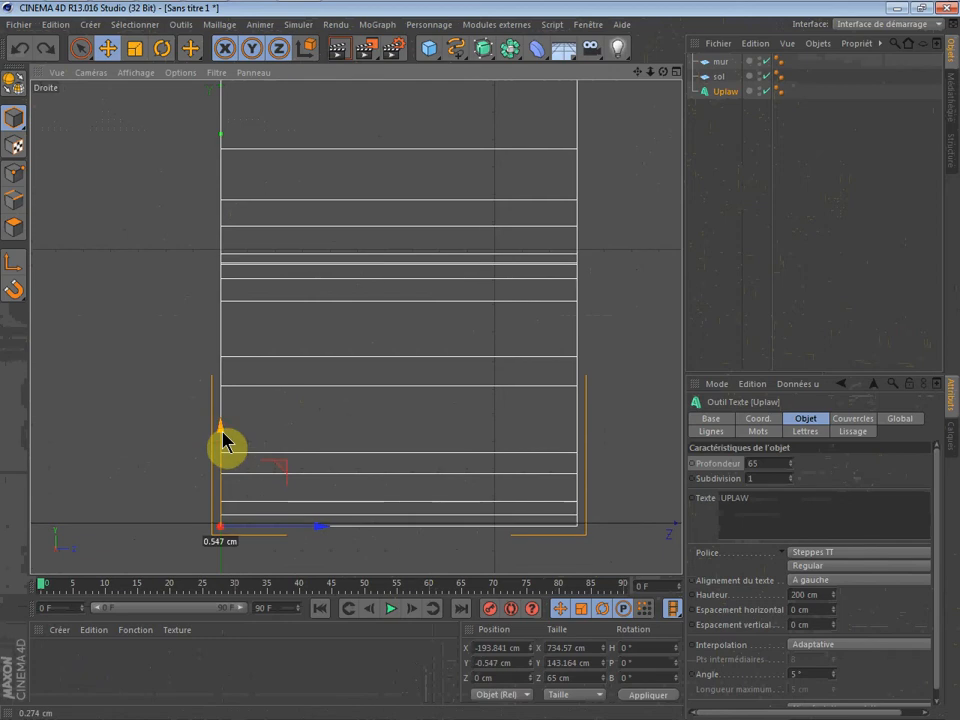
- Maximise the Perspective view and inspect the lettering, wall and floor from the front
left_click(678, 73)
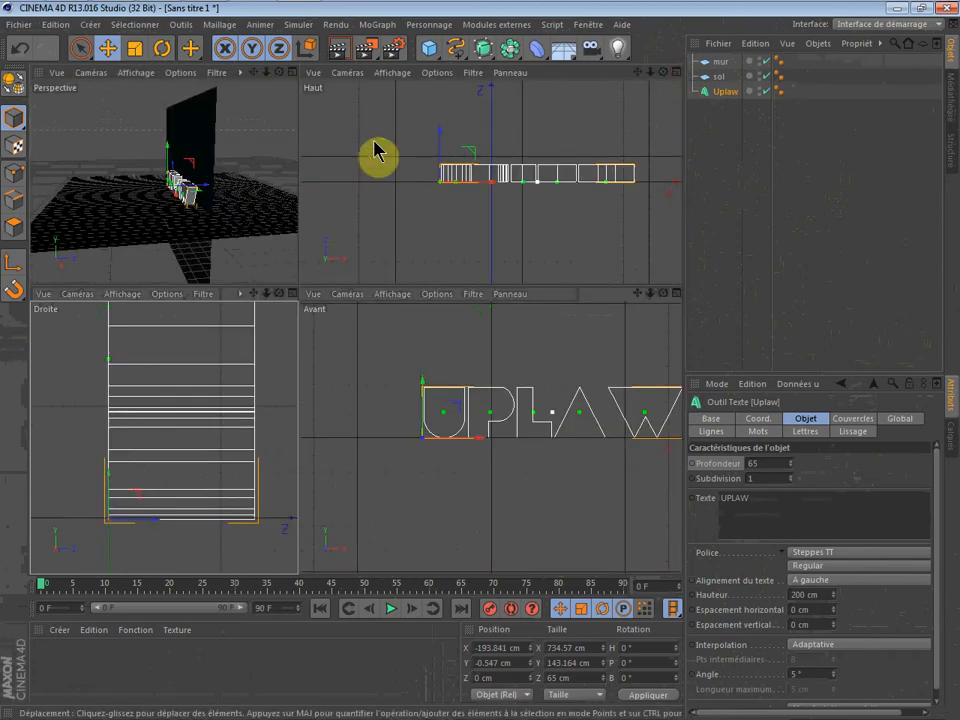
left_click(292, 73)
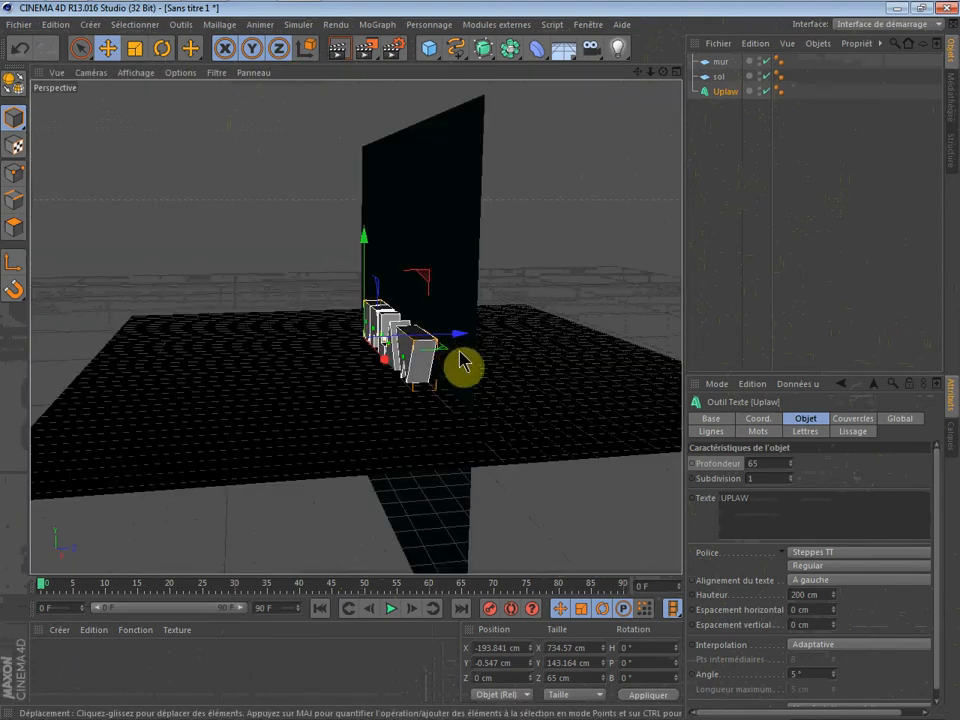
left_click_drag(663, 72, 475, 243)
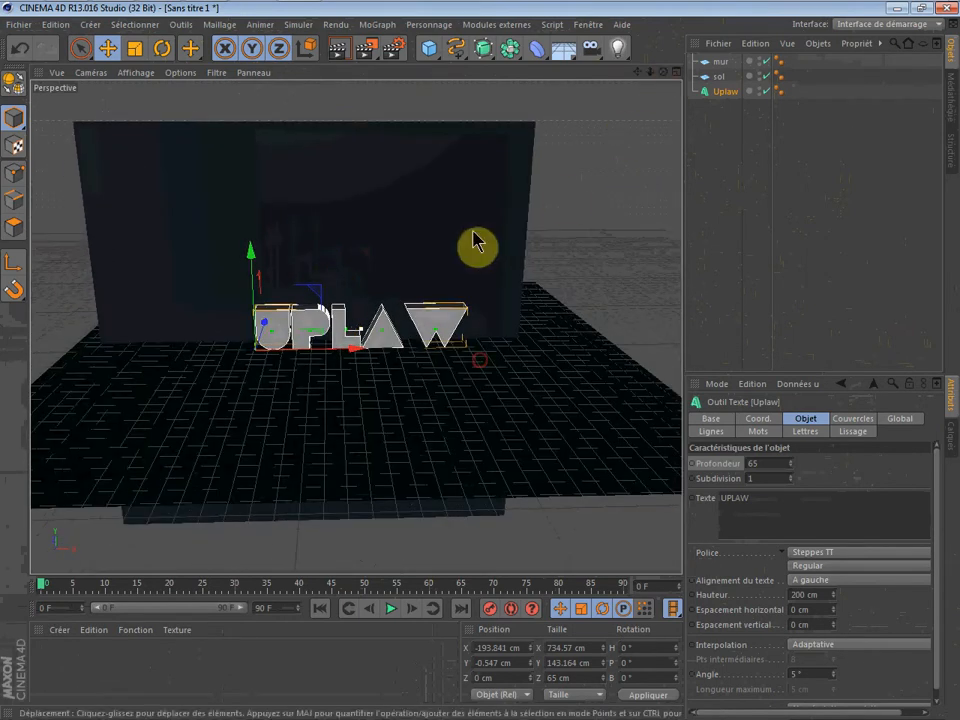
- Scale the mur plane uniformly up to about 2218 × 2218 cm so it fills the background behind the lettering
left_click(475, 243)
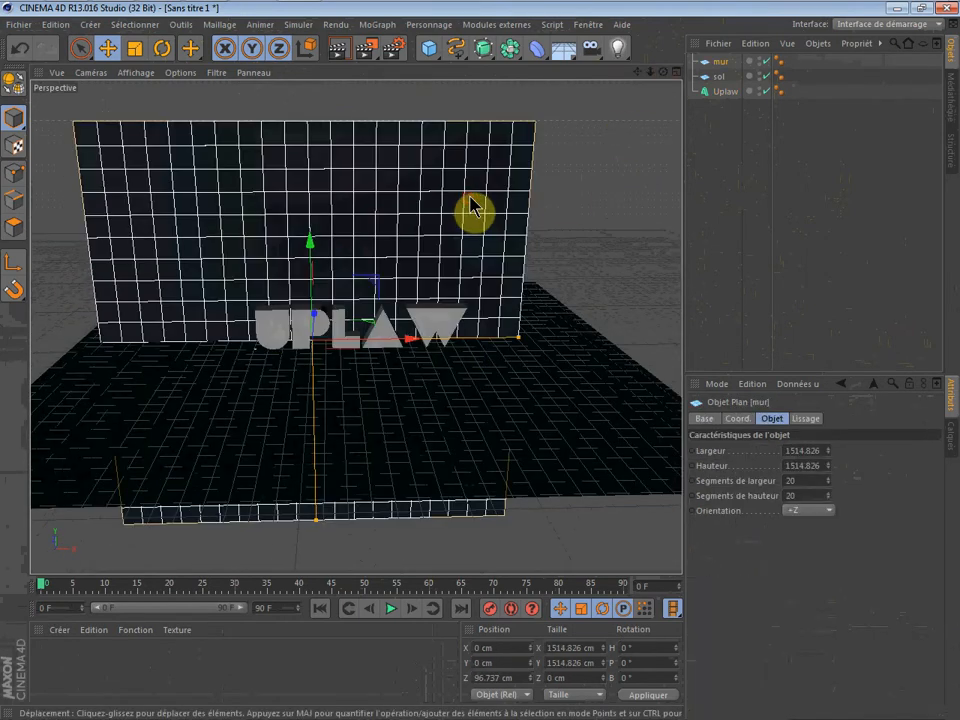
left_click(129, 54)
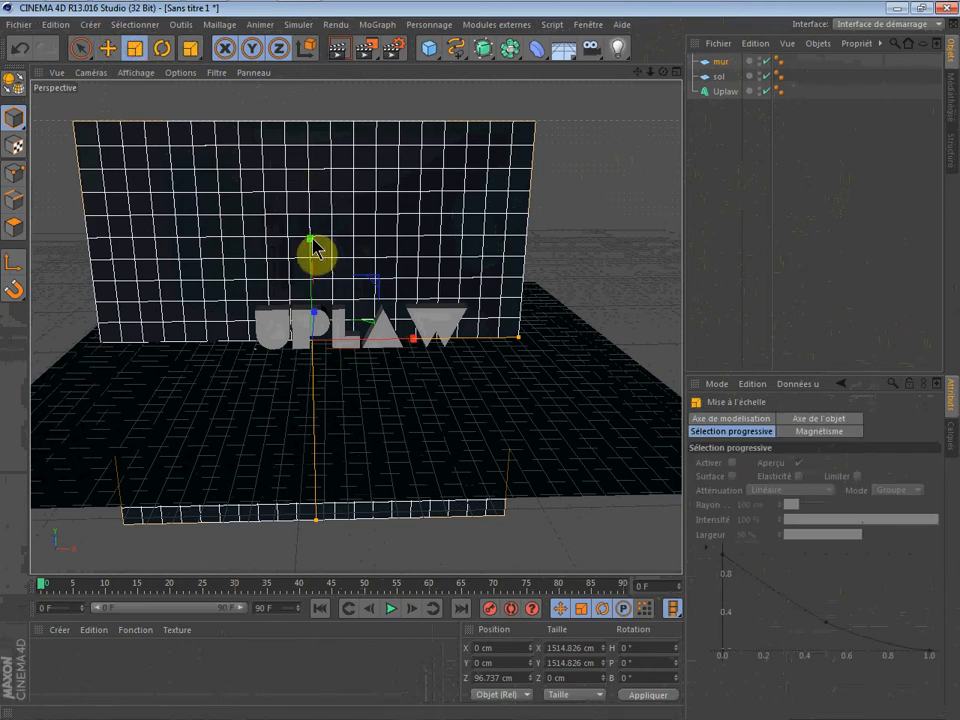
left_click_drag(315, 251, 313, 212)
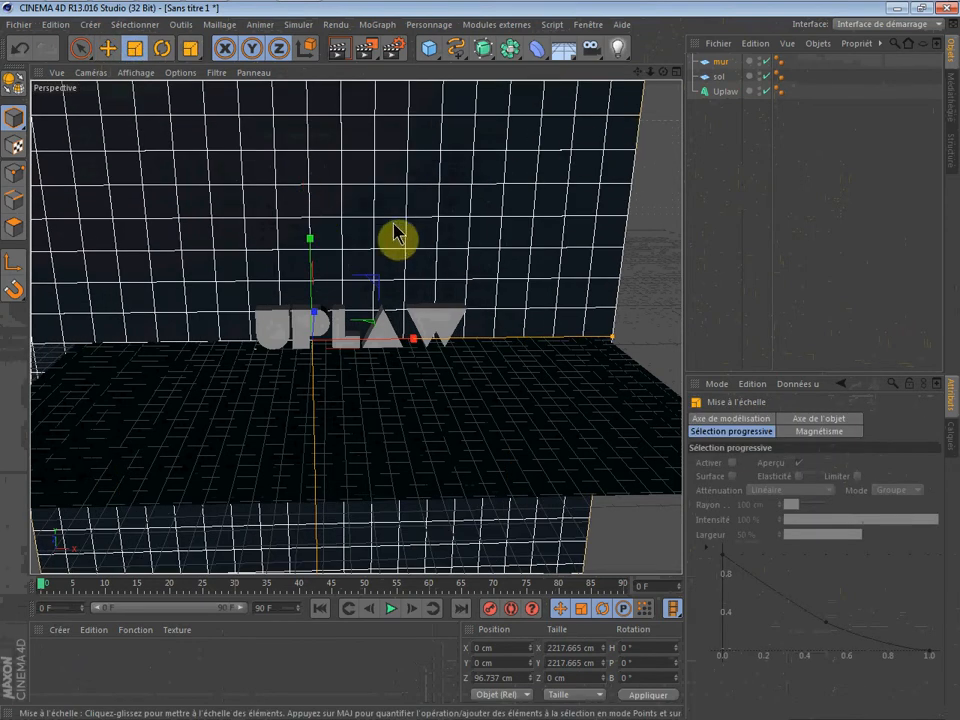
scroll(396, 236, "up", 6)
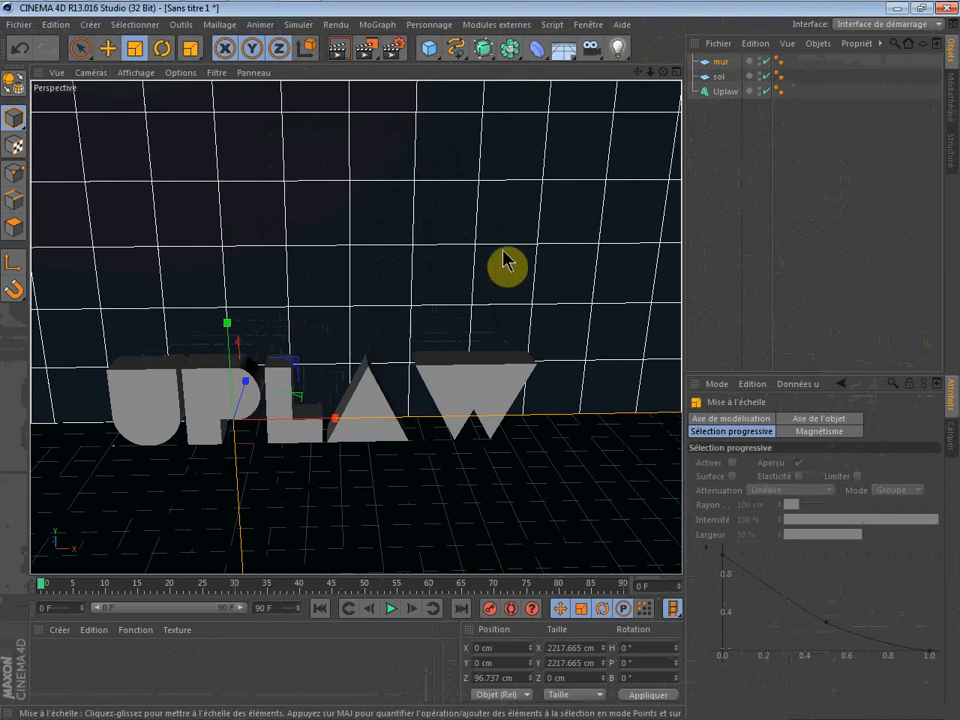
mouse_move(663, 72)
left_mouse_down()
mouse_move(686, 75)
mouse_move(690, 110)
mouse_move(680, 78)
mouse_move(660, 74)
mouse_move(655, 45)
mouse_move(652, 75)
mouse_move(663, 72)
left_mouse_up()
scroll(321, 256, "up", 2)
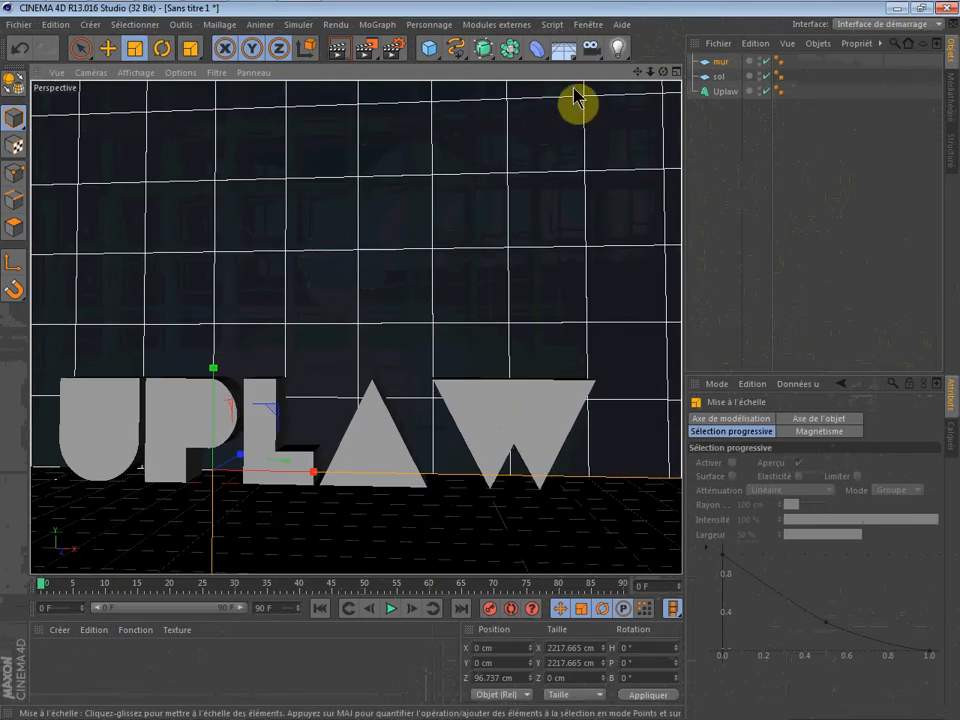
left_click_drag(638, 72, 677, 57)
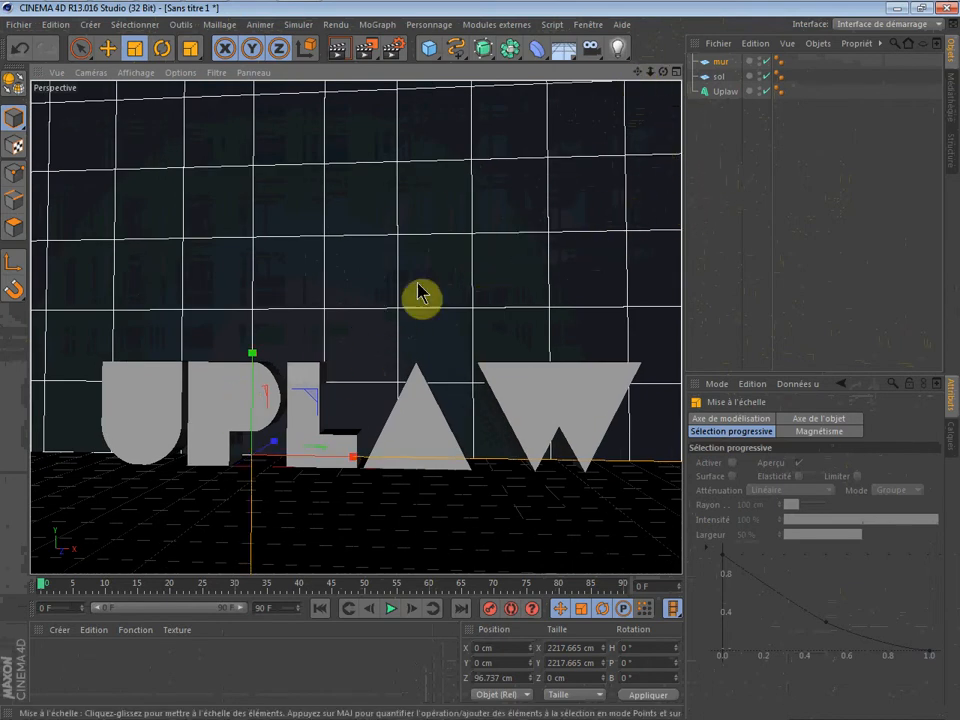
- Deselect the wall plane and create a new default material
left_click(754, 180)
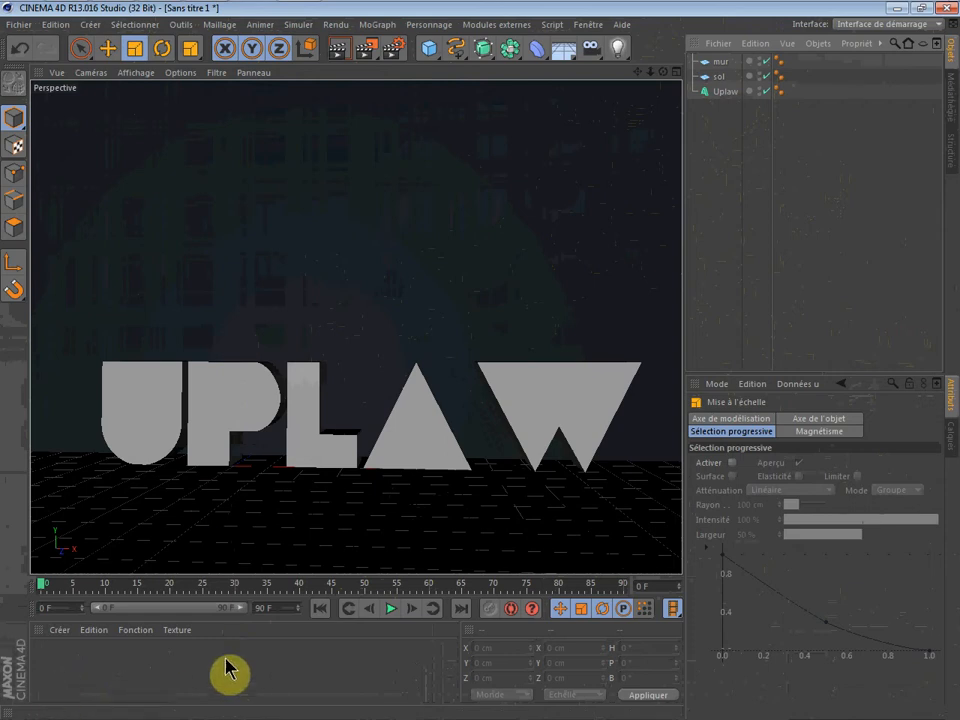
left_click(39, 633)
left_click(38, 661)
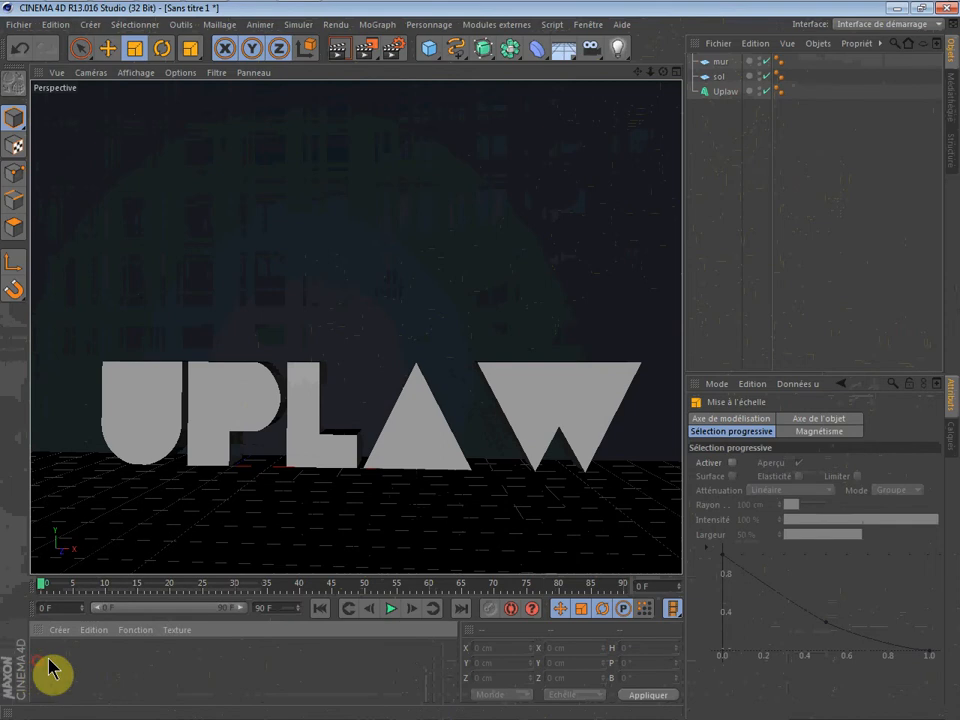
left_click(55, 672)
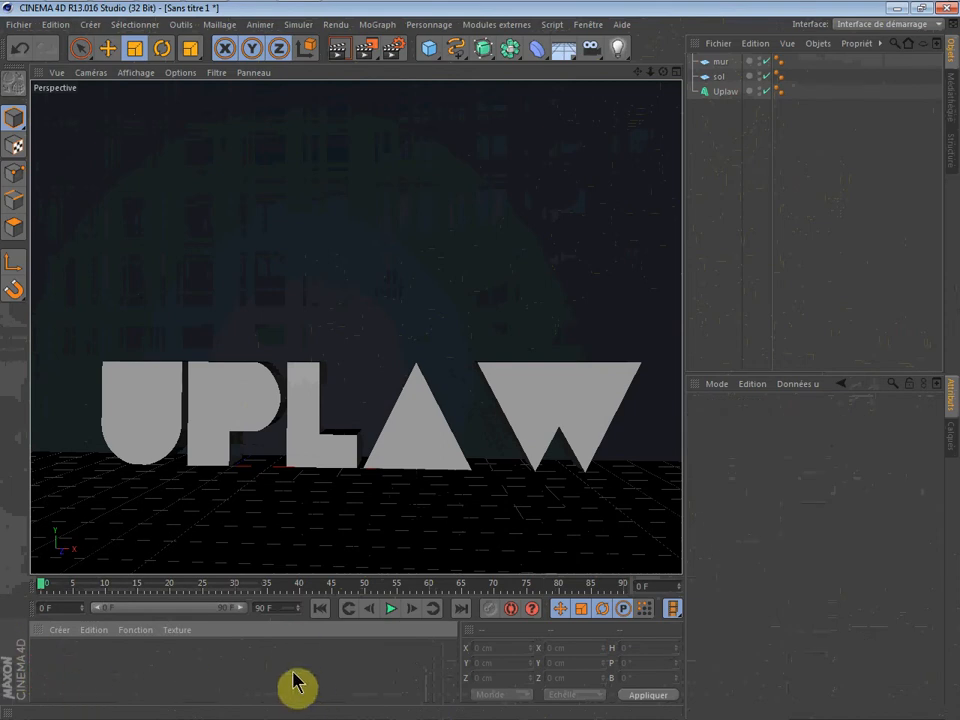
double_click(68, 657)
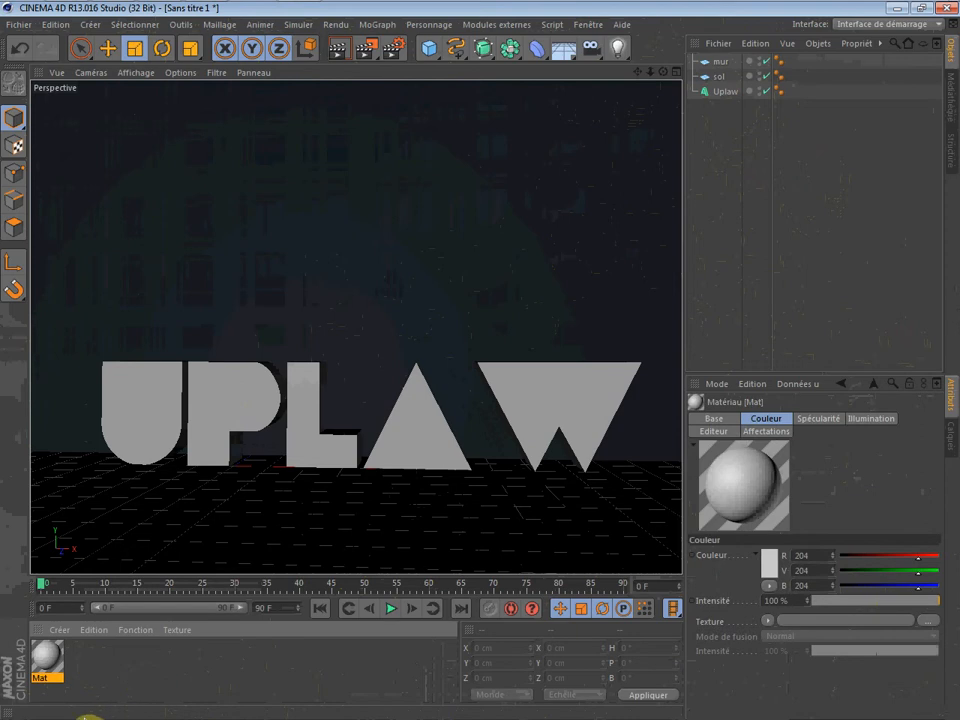
double_click(52, 665)
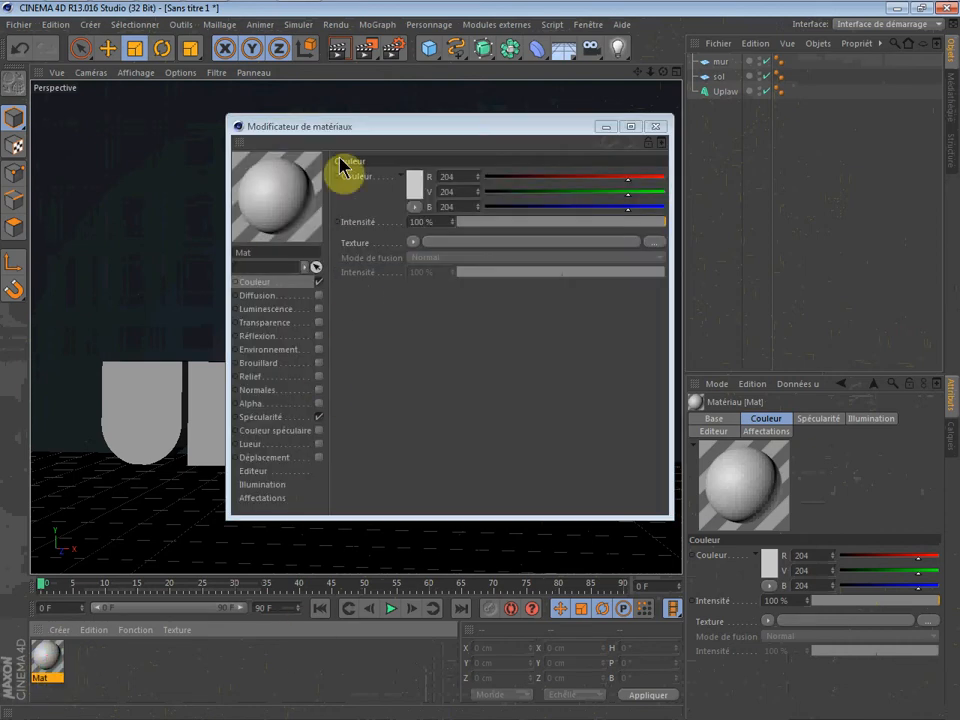
left_click_drag(362, 132, 271, 107)
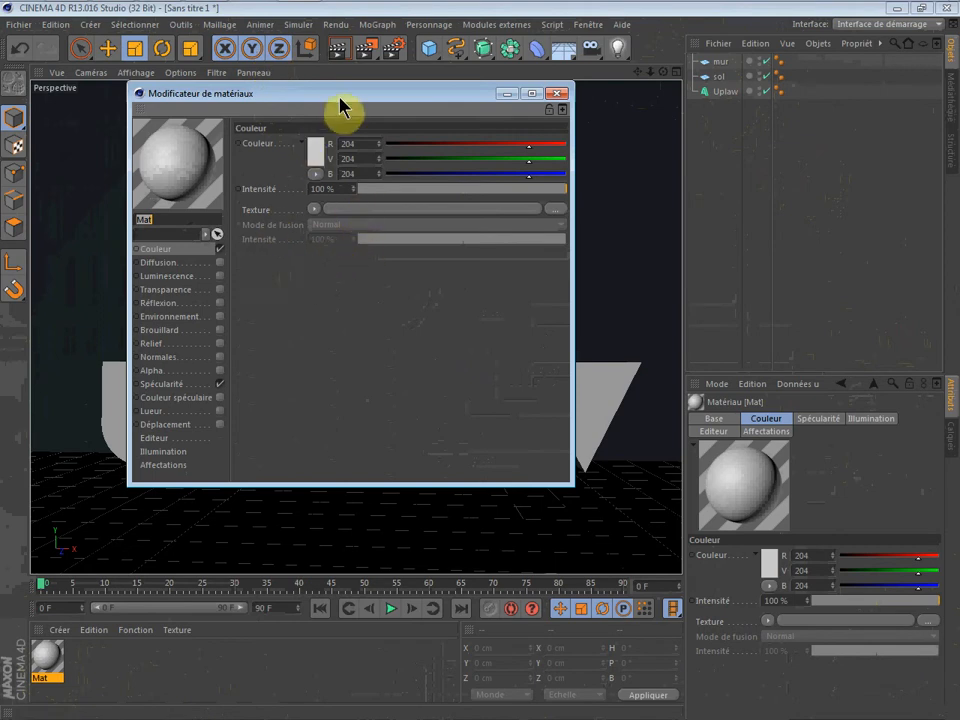
left_click_drag(339, 97, 335, 120)
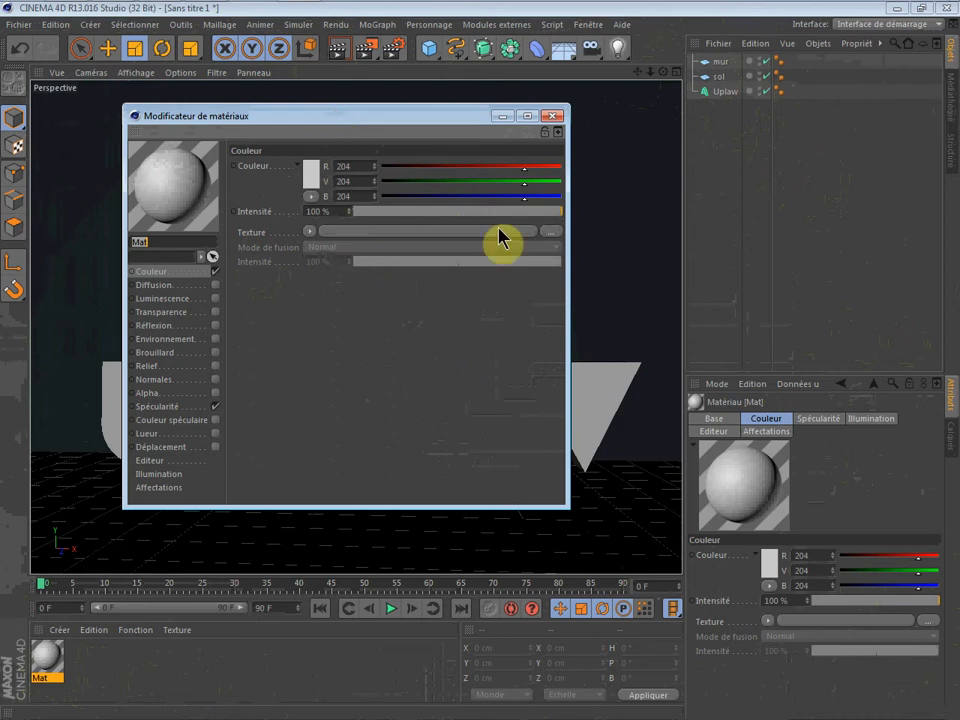
left_click(552, 117)
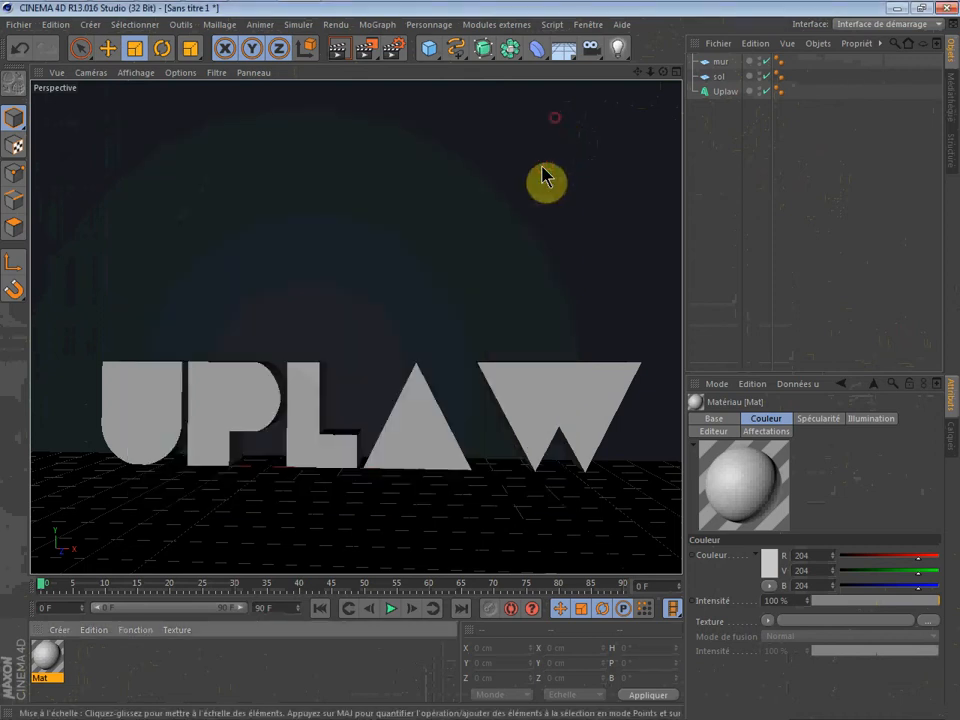
- Round the front edges of the Uplaw lettering by setting its Début cap to Couvercle et biseau with 11 steps
left_click(725, 90)
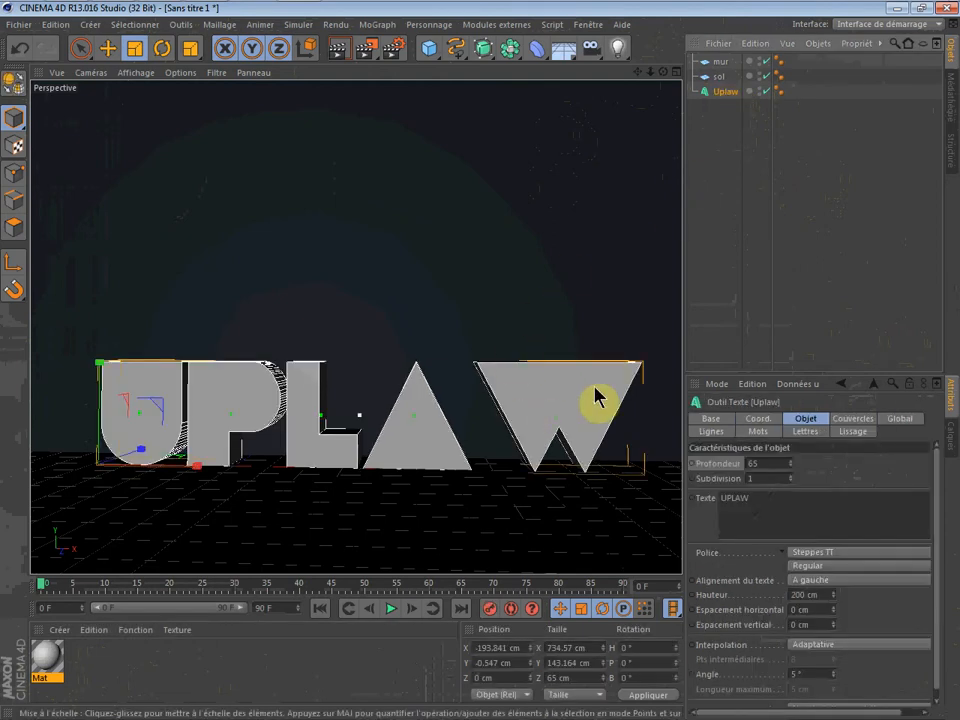
right_click_drag(218, 425, 549, 444, "alt")
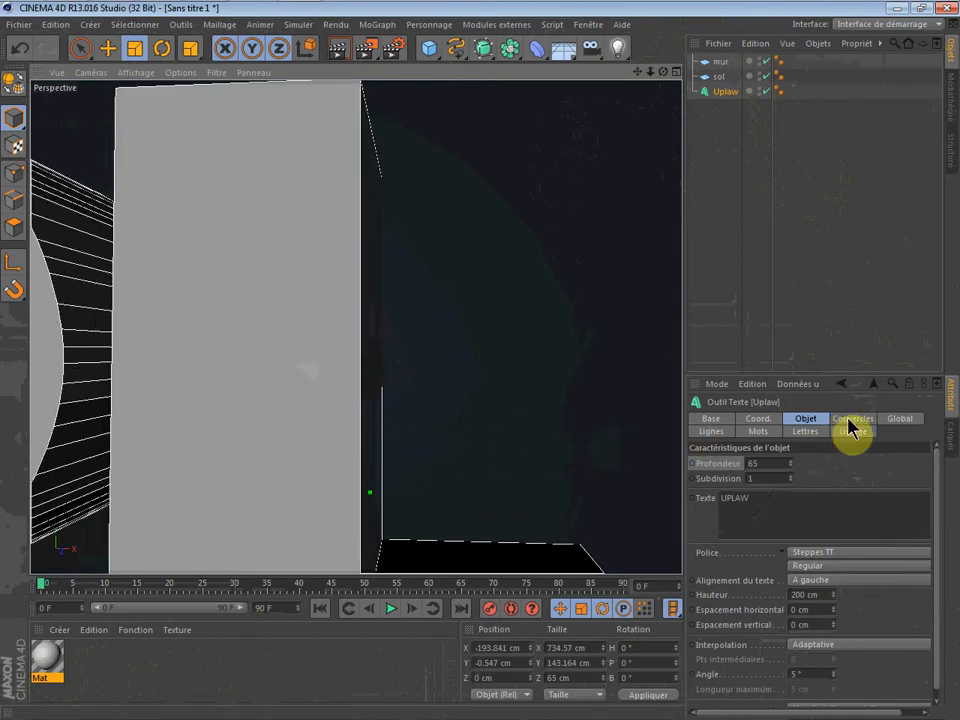
left_click(850, 420)
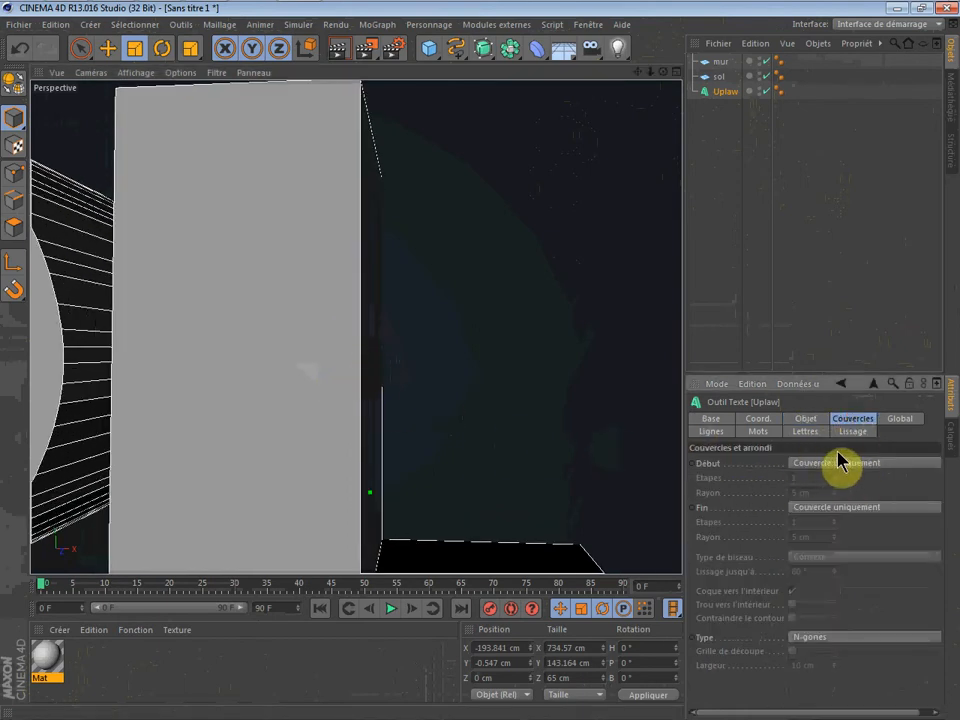
left_click(837, 466)
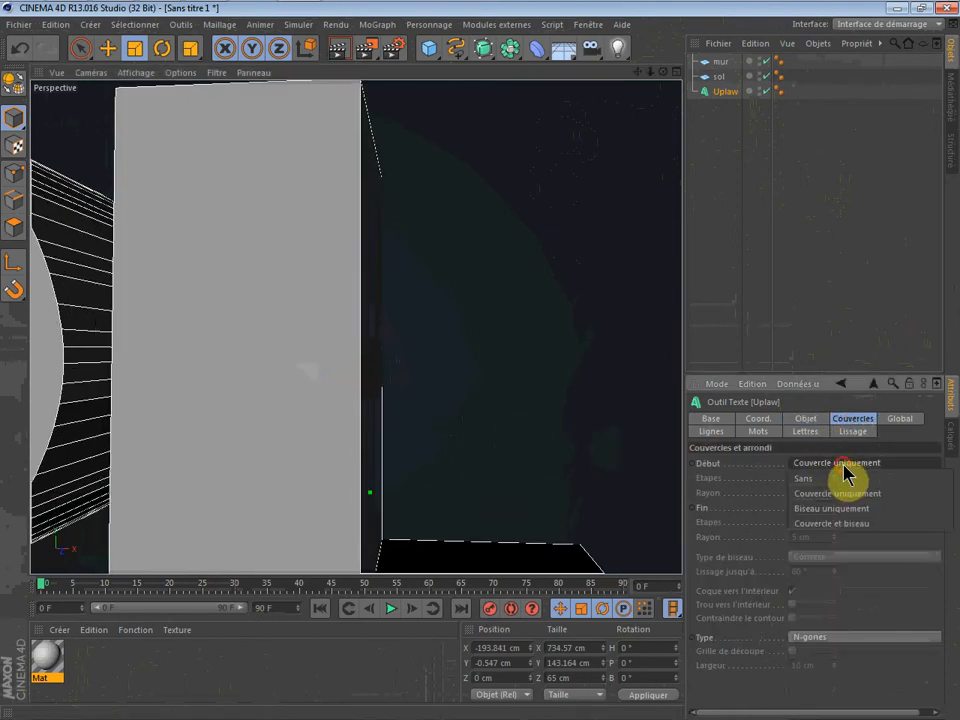
left_click(836, 524)
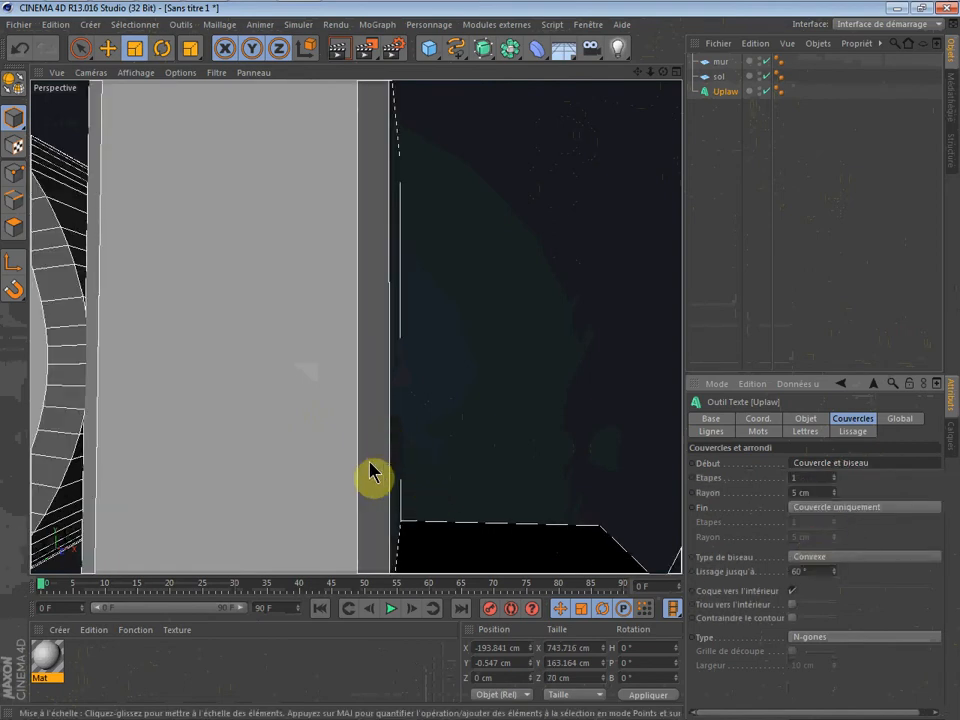
left_click(813, 477)
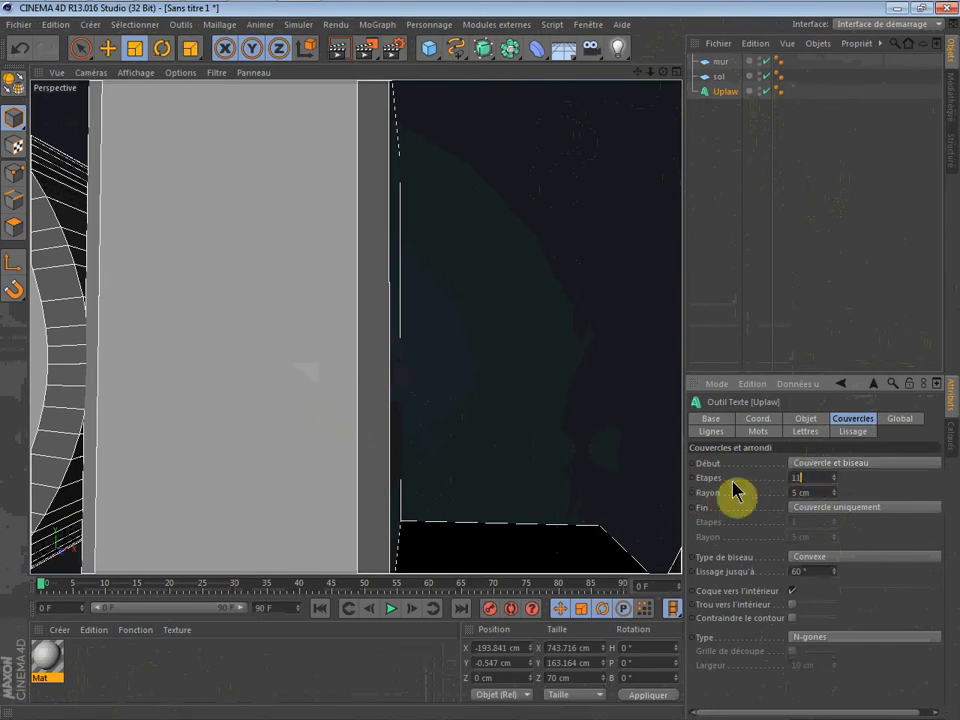
type("11")
key("Return")
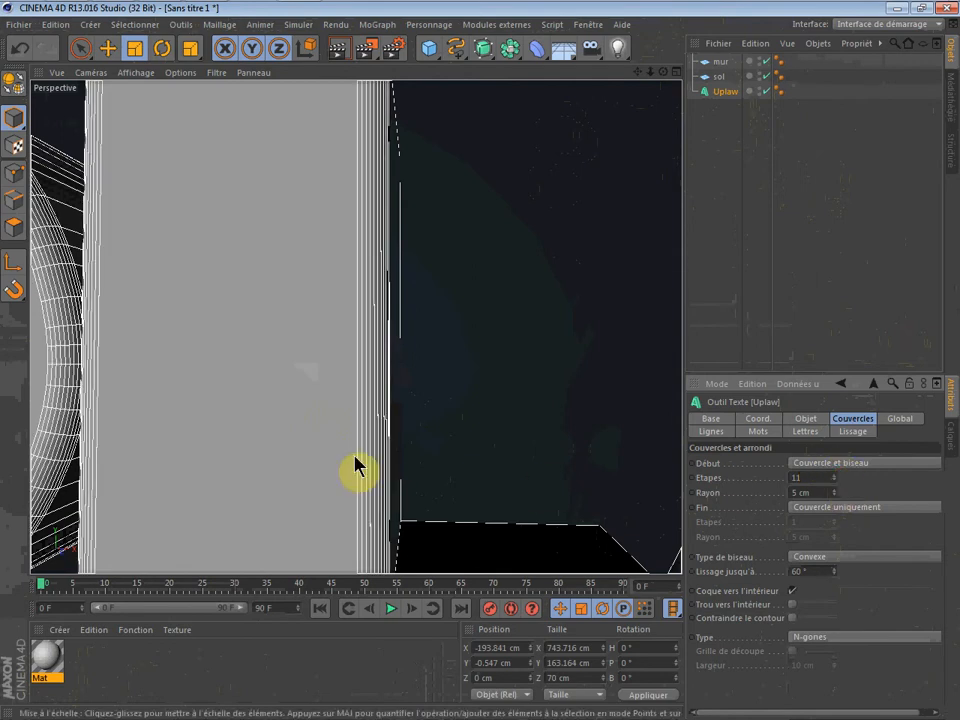
left_click(726, 208)
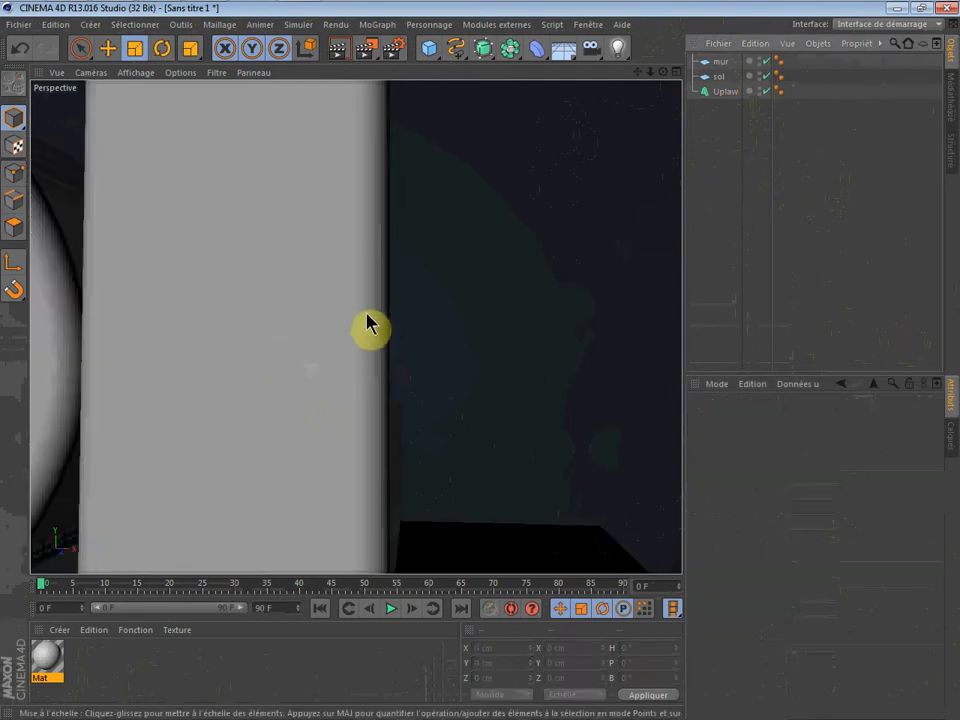
- Open the Mat material for editing and change its preview shape to Cube arrondi
scroll(351, 369, "down", 8)
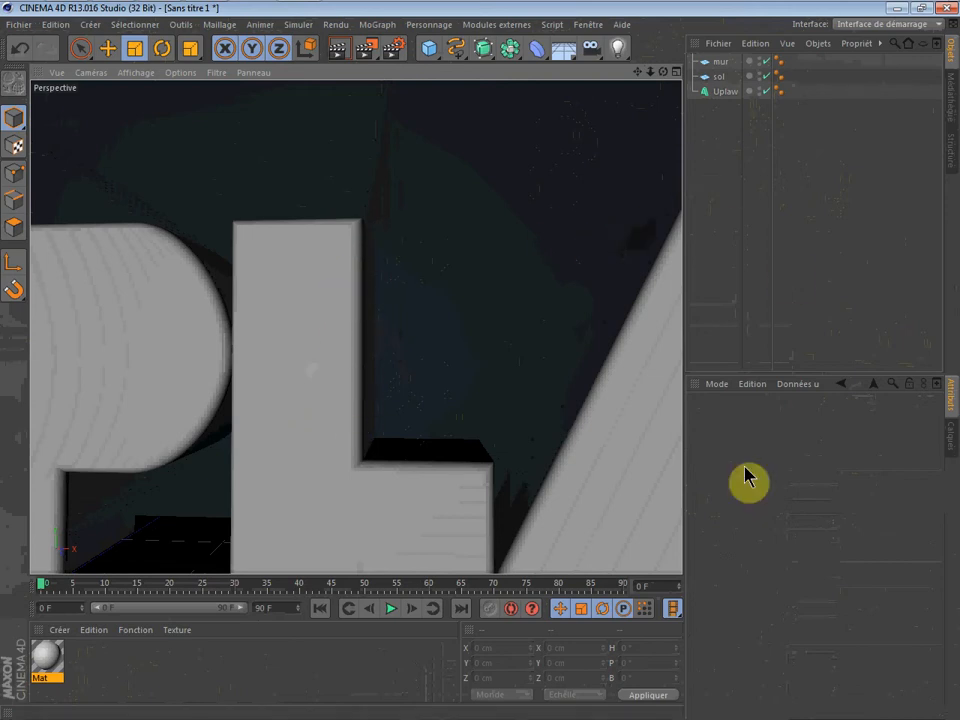
scroll(506, 459, "down", 2)
scroll(503, 455, "down", 6)
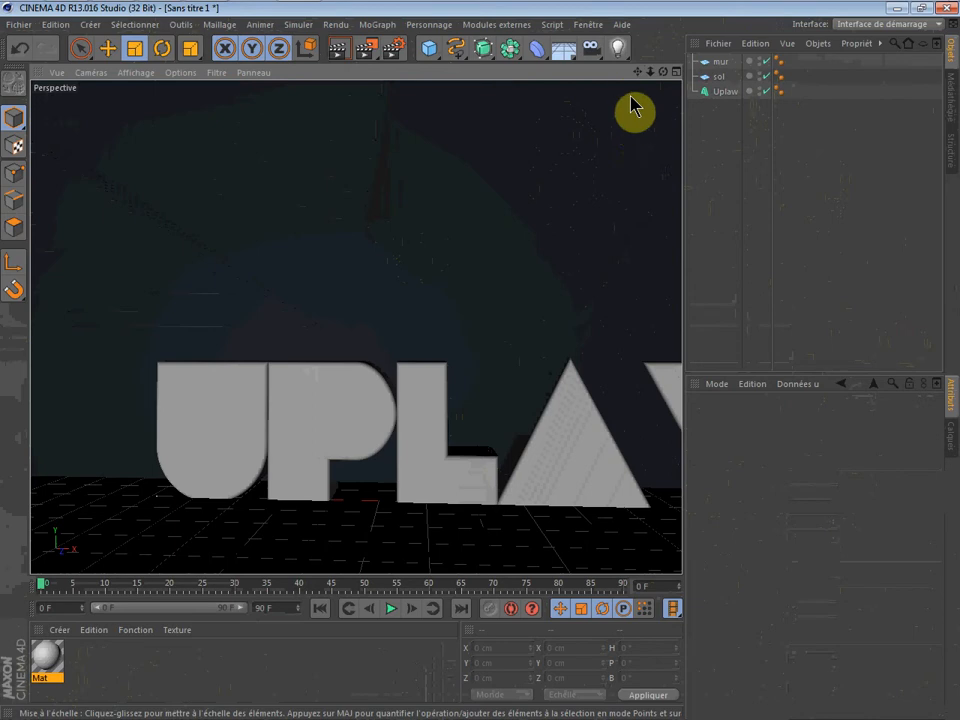
left_click_drag(641, 73, 567, 73)
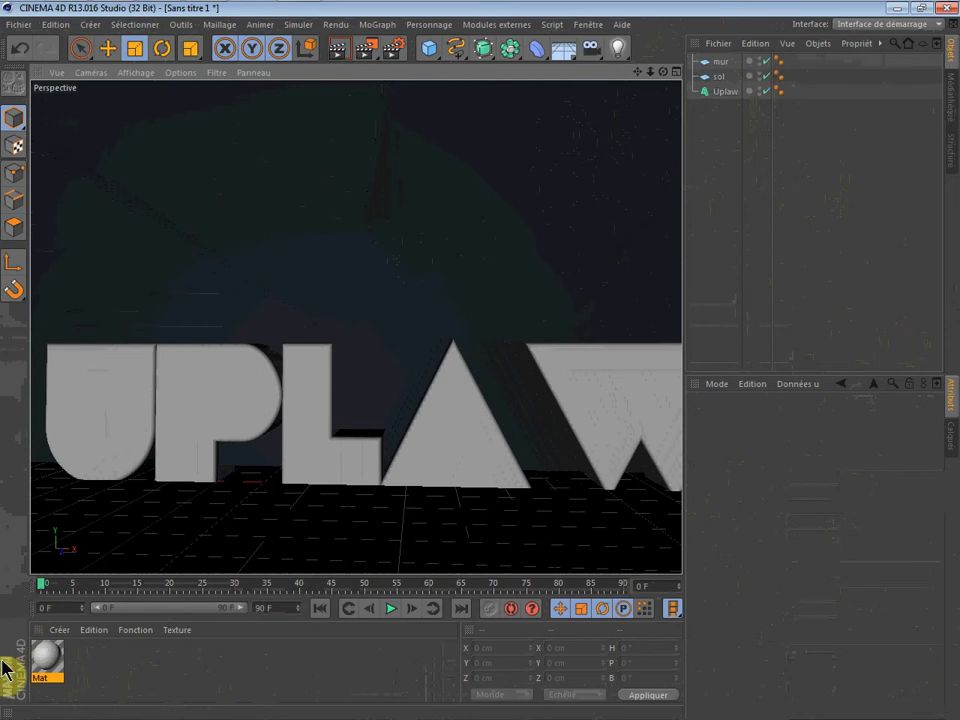
double_click(48, 666)
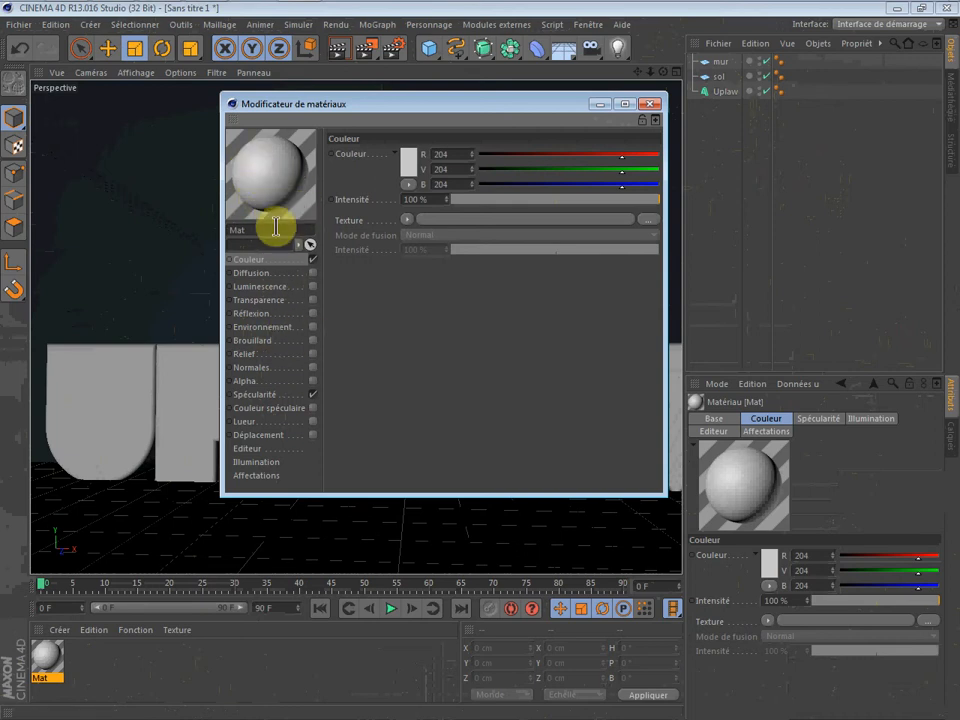
right_click(261, 160)
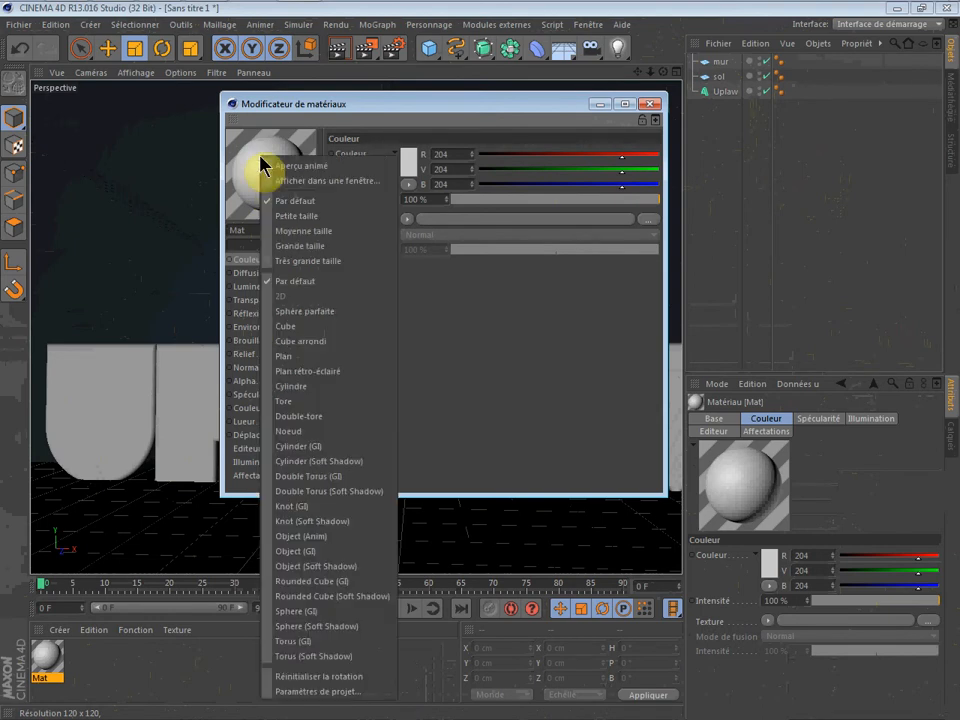
left_click(284, 343)
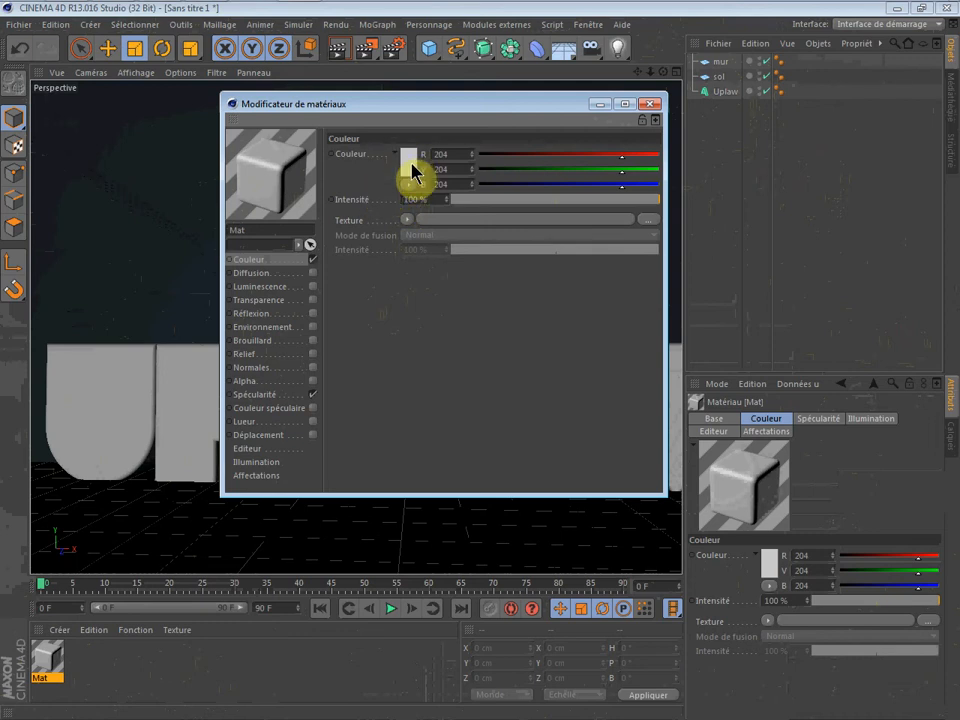
- Set the Couleur intensity of the Mat material to 20 %
left_click(426, 198)
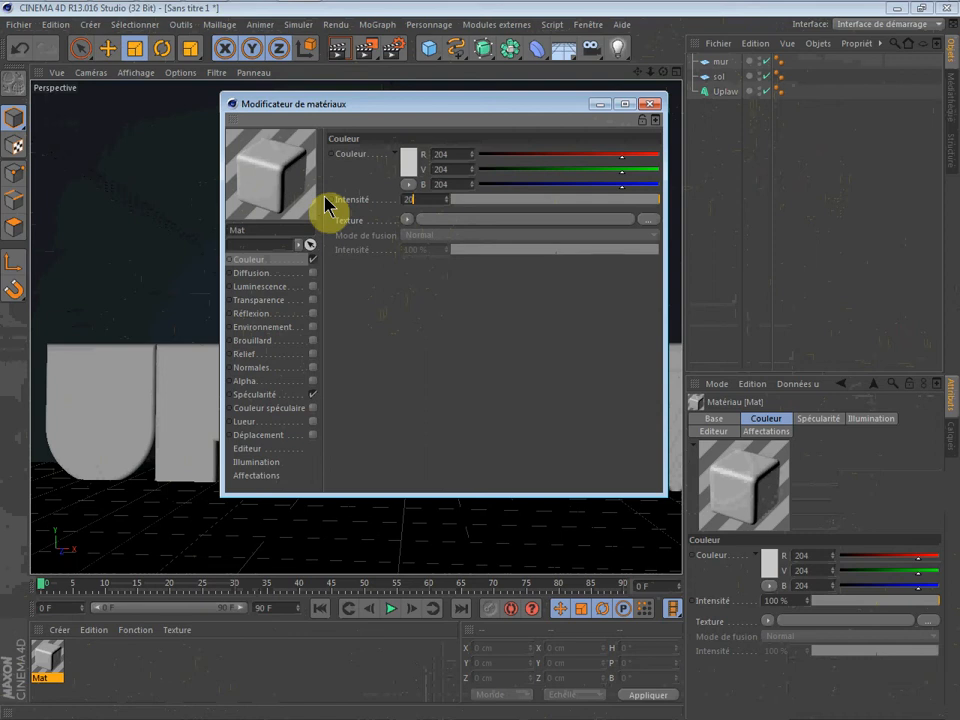
type("20")
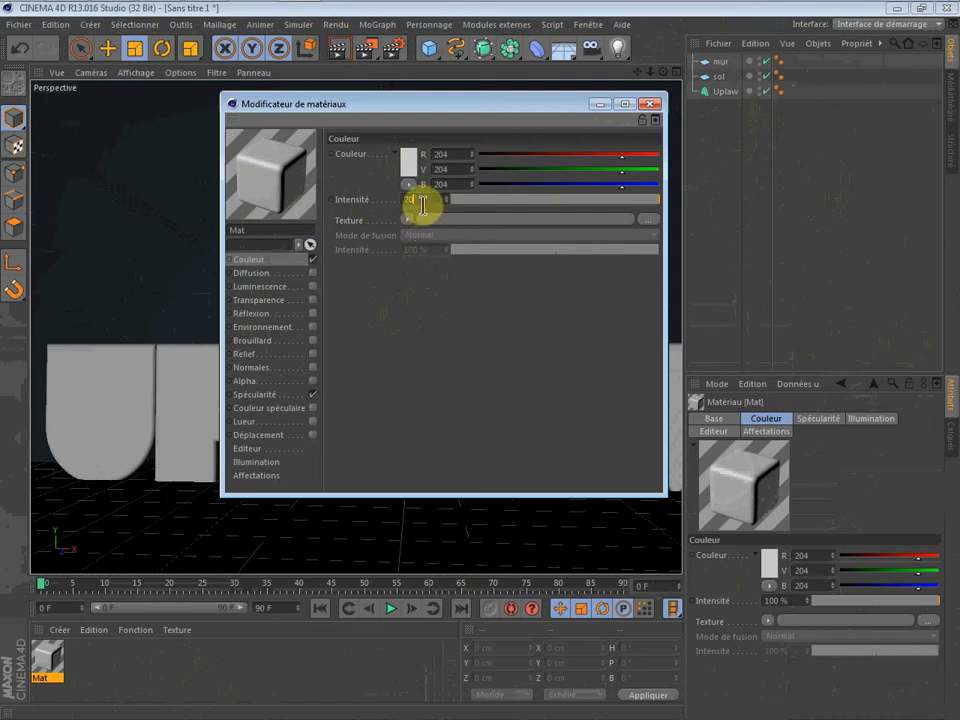
left_click(478, 314)
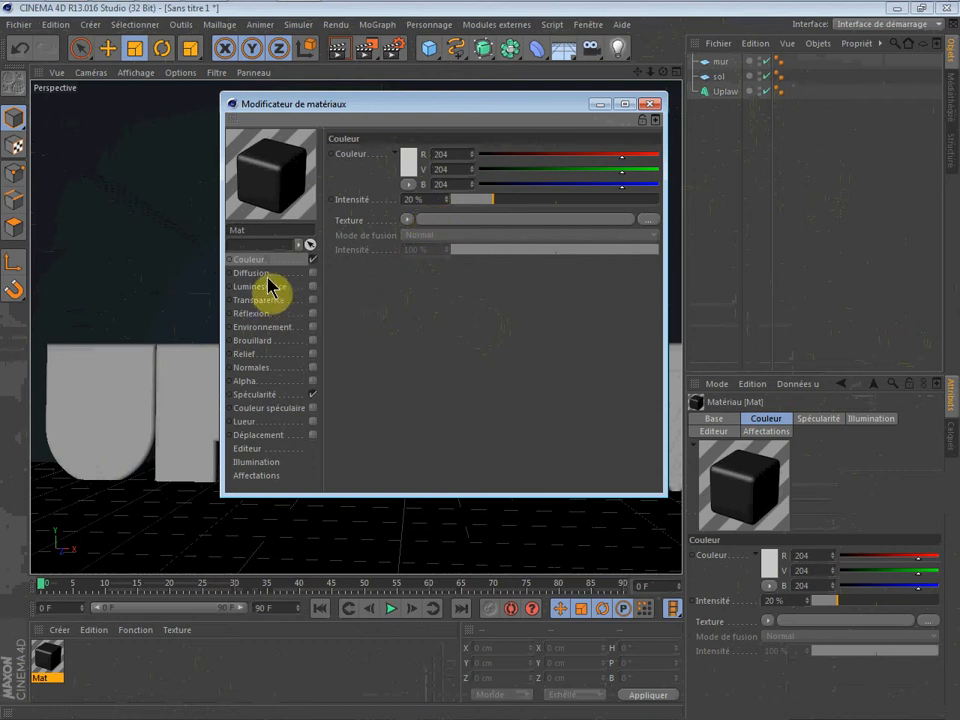
- Enable Transparence on the Mat material and set its intensity to about 86 %
left_click(258, 300)
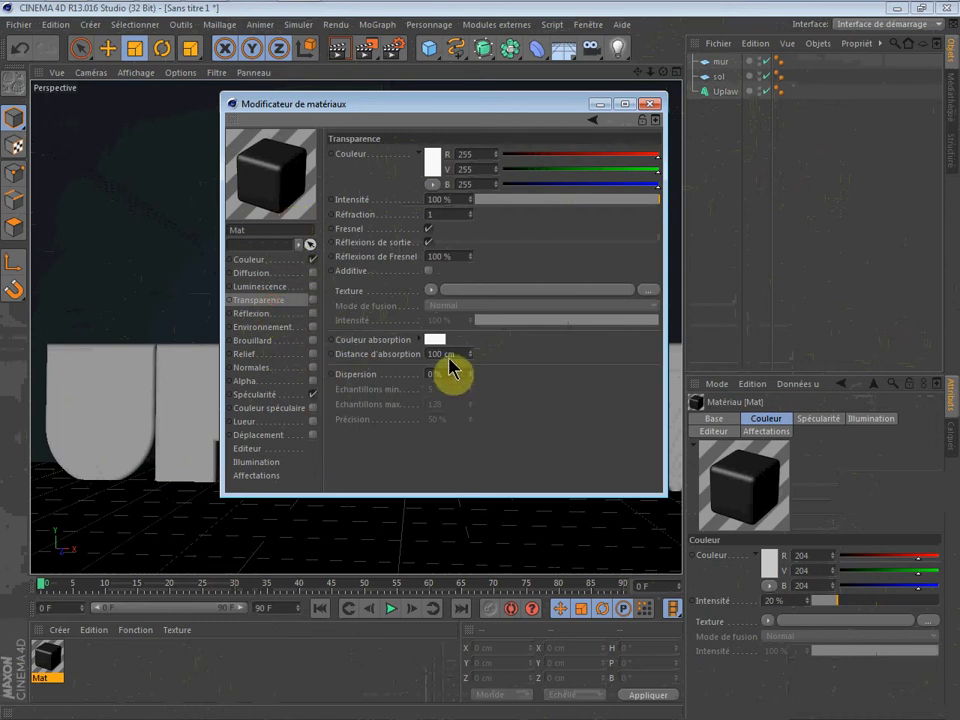
mouse_move(560, 200)
left_mouse_down()
mouse_move(480, 205)
mouse_move(570, 201)
left_mouse_up()
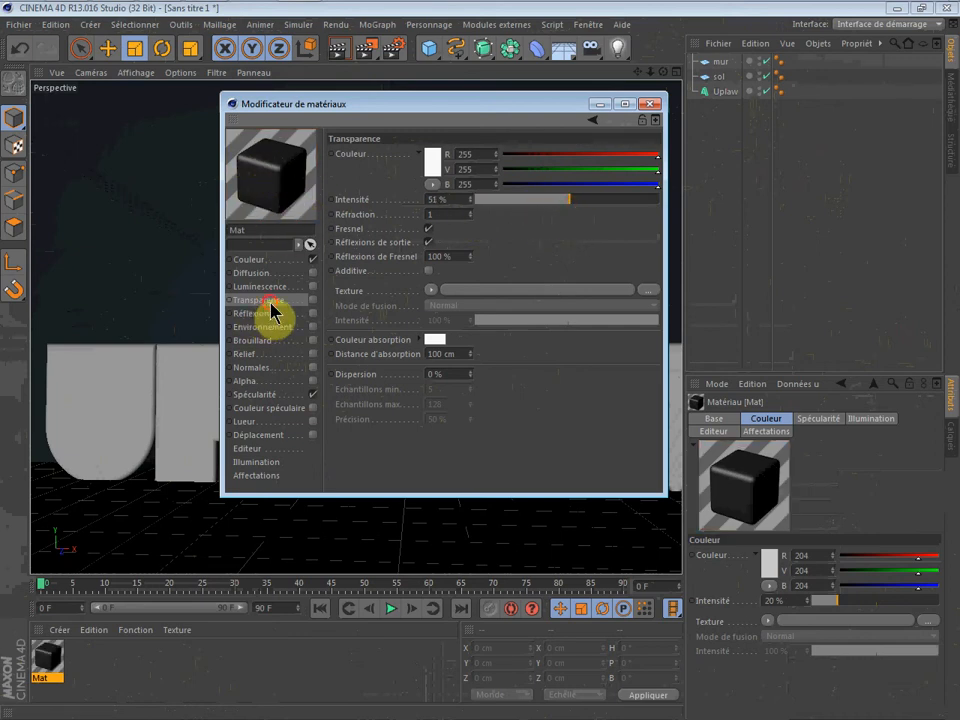
left_click(313, 301)
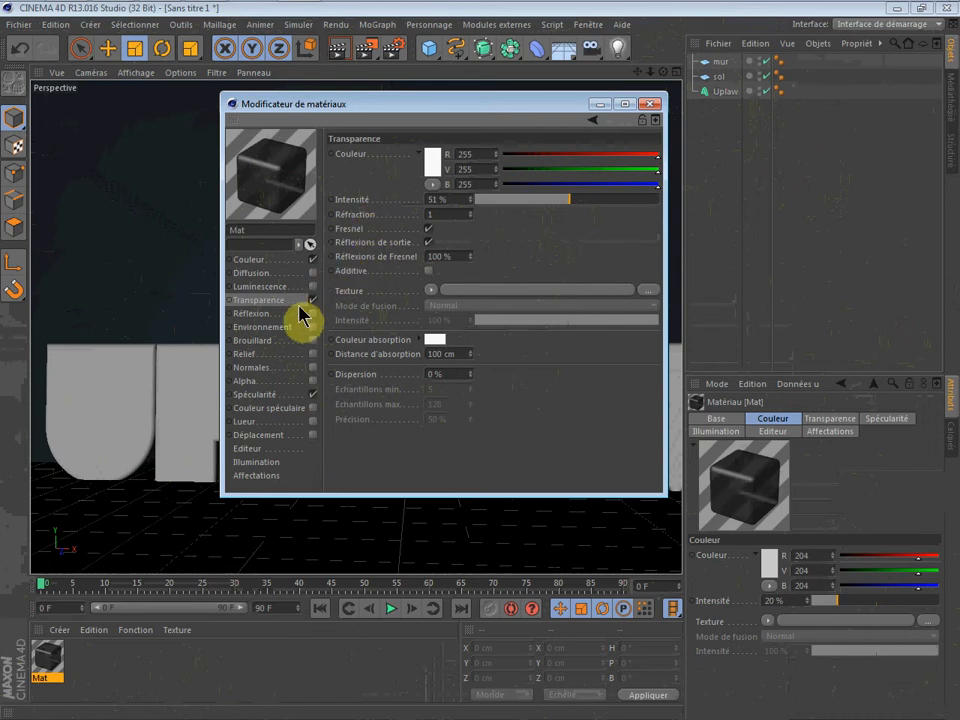
left_click(567, 199)
left_click_drag(568, 200, 635, 201)
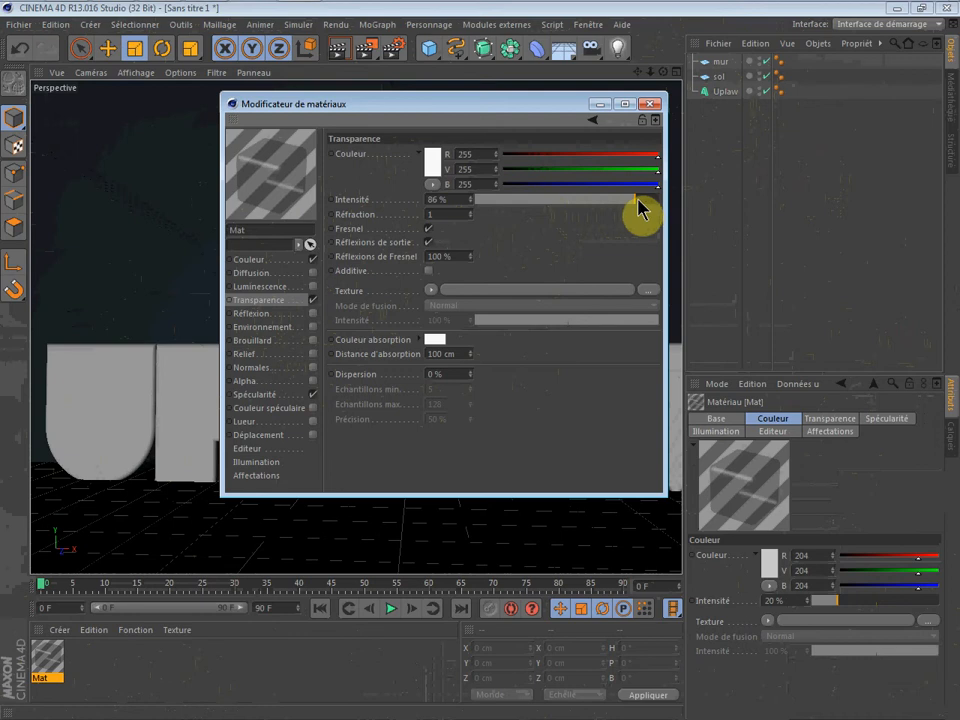
- Set the Mat material's transparency intensity to 95 % and its Réfraction to 1.5
left_click(442, 200)
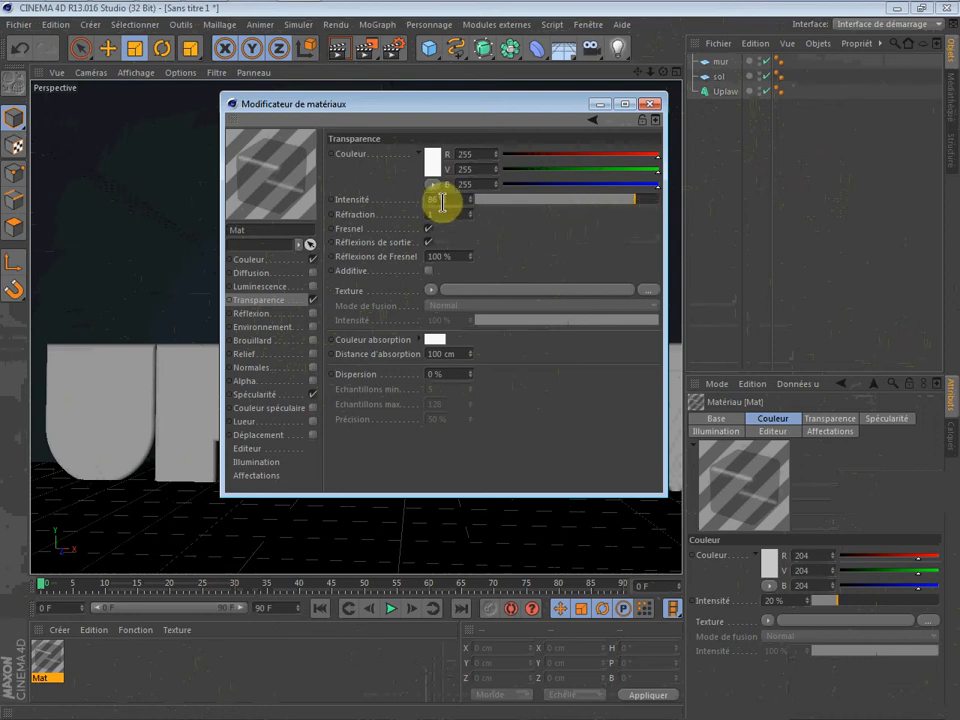
key("BackSpace")
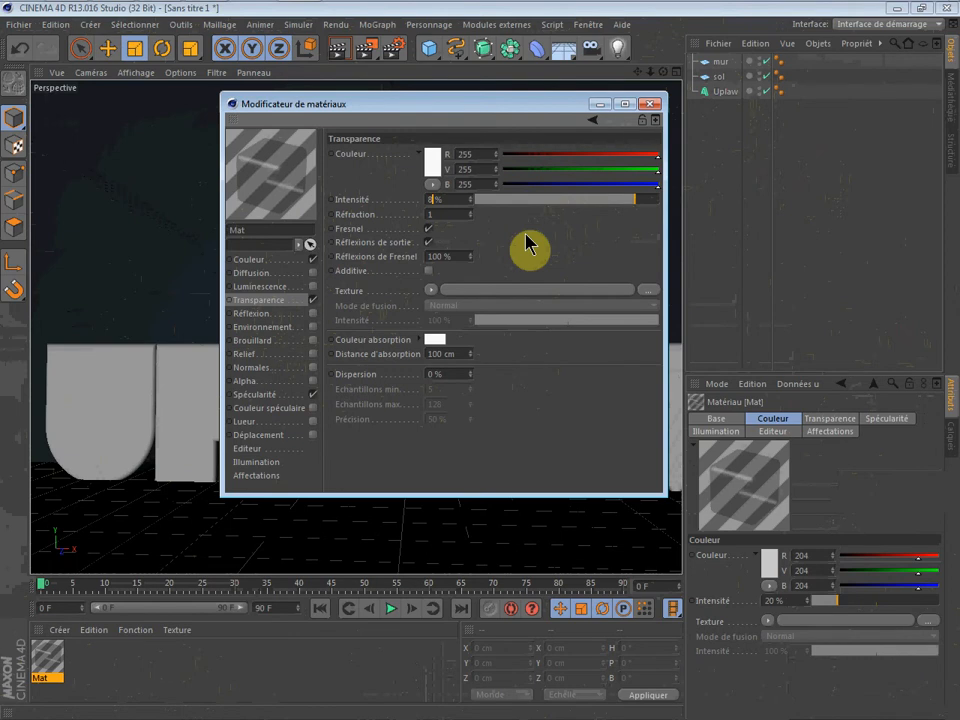
key("BackSpace")
type("95")
key("Return")
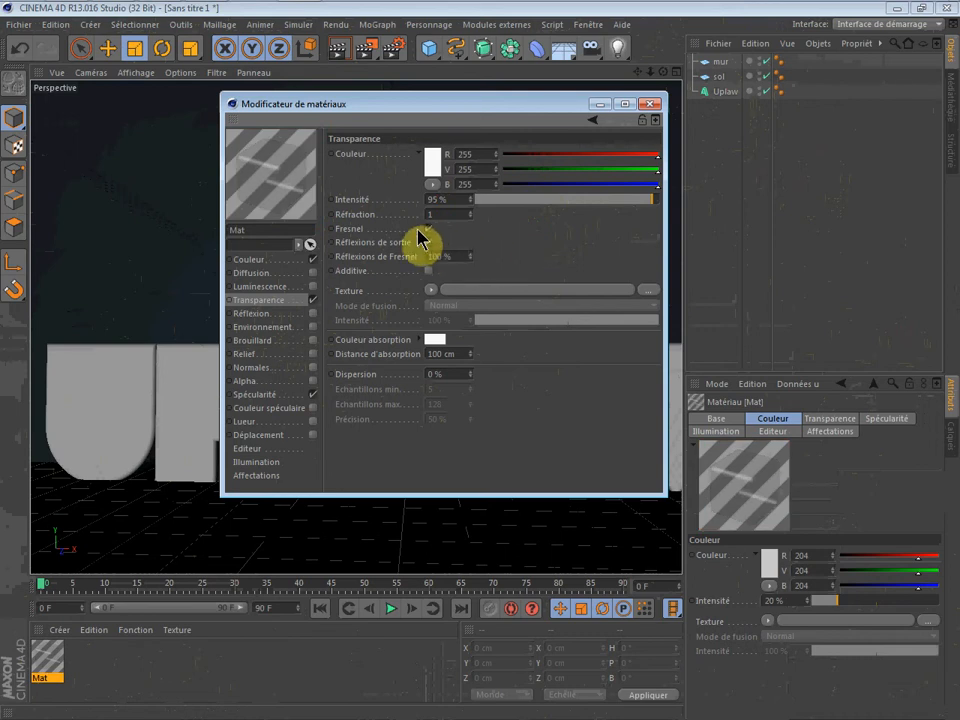
left_click(443, 214)
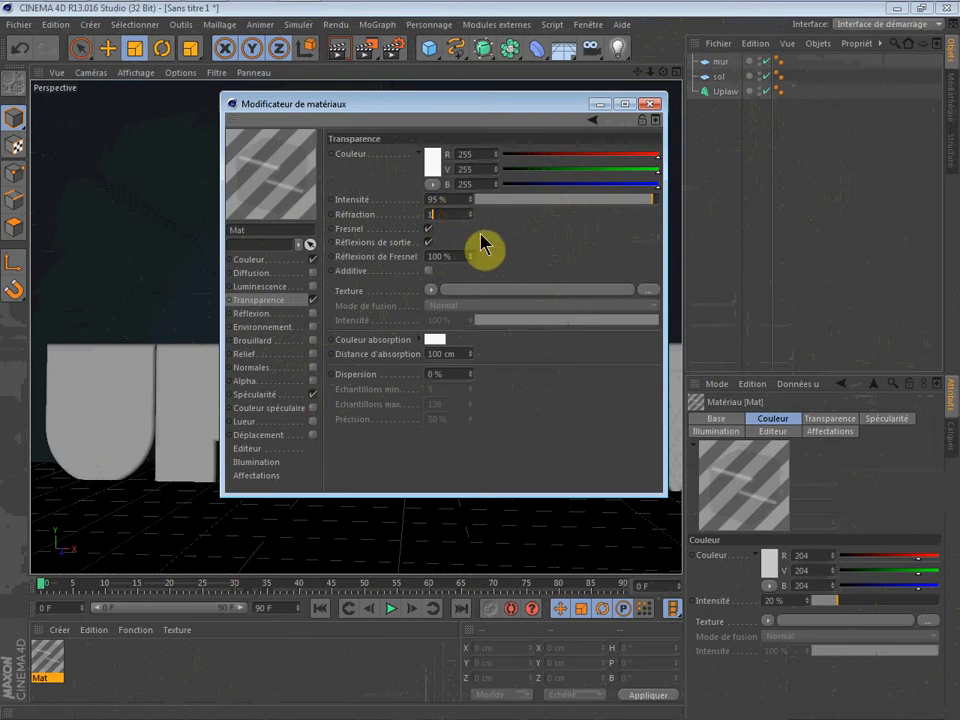
type(".5")
key("Return")
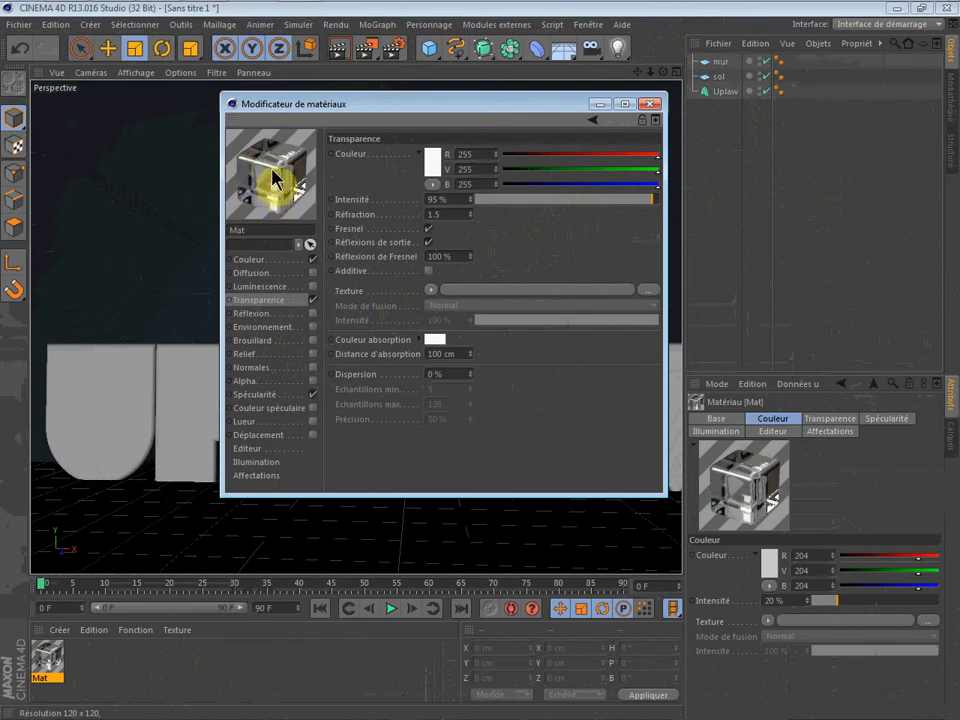
- Set the Réflexions de Fresnel of the Mat material's transparency to 50 %
left_click(455, 256)
double_click(455, 256)
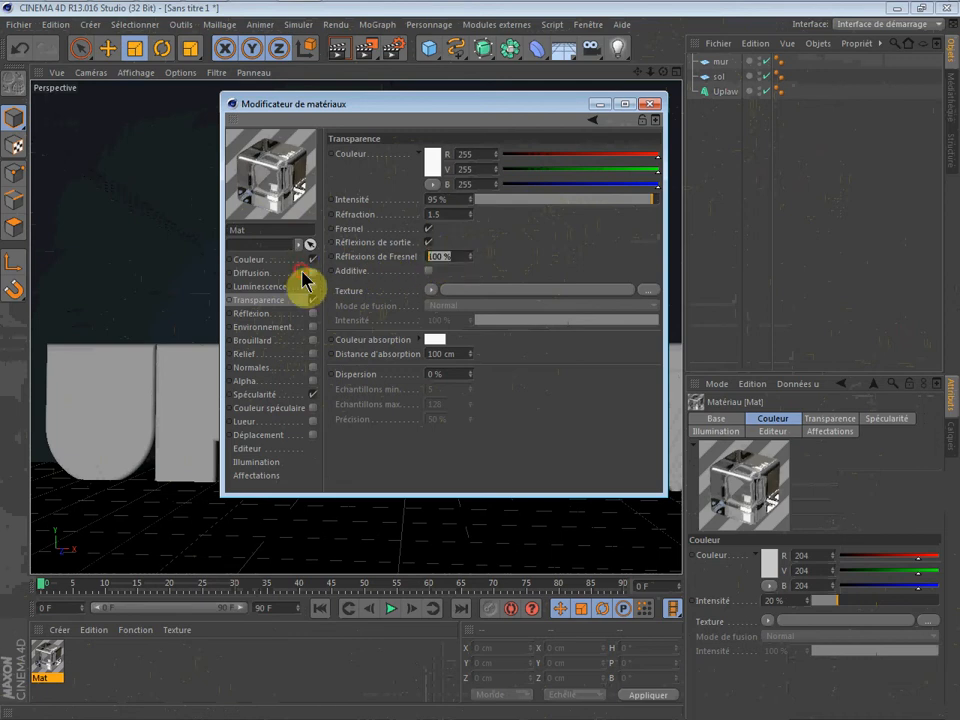
type("50")
key("Return")
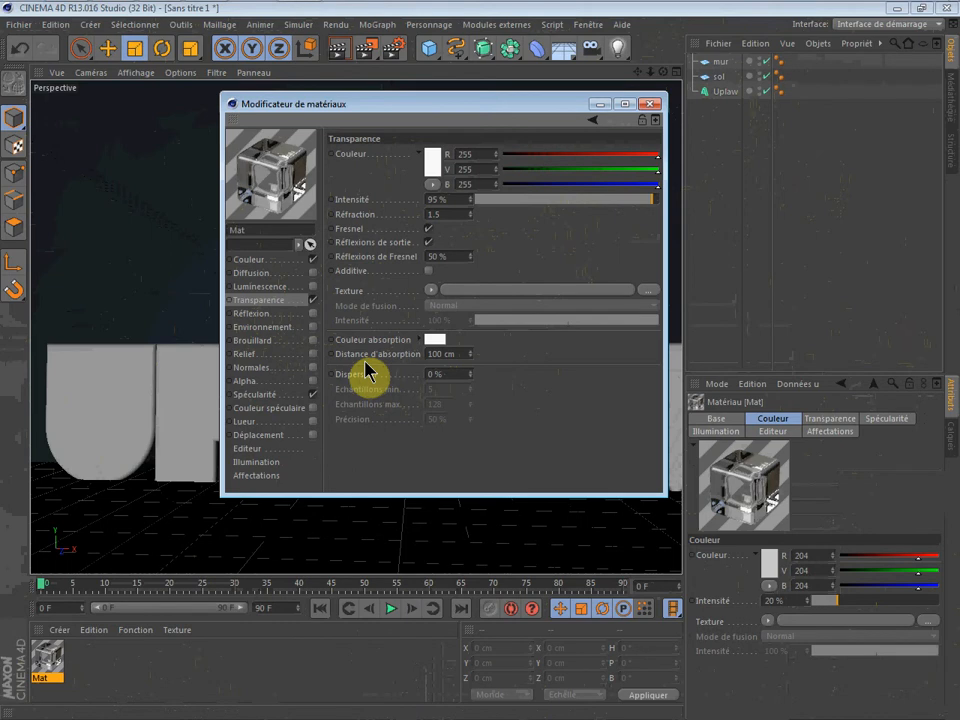
- Enable Réflexion on the Mat material and set its intensity to 10 %
left_click(303, 316)
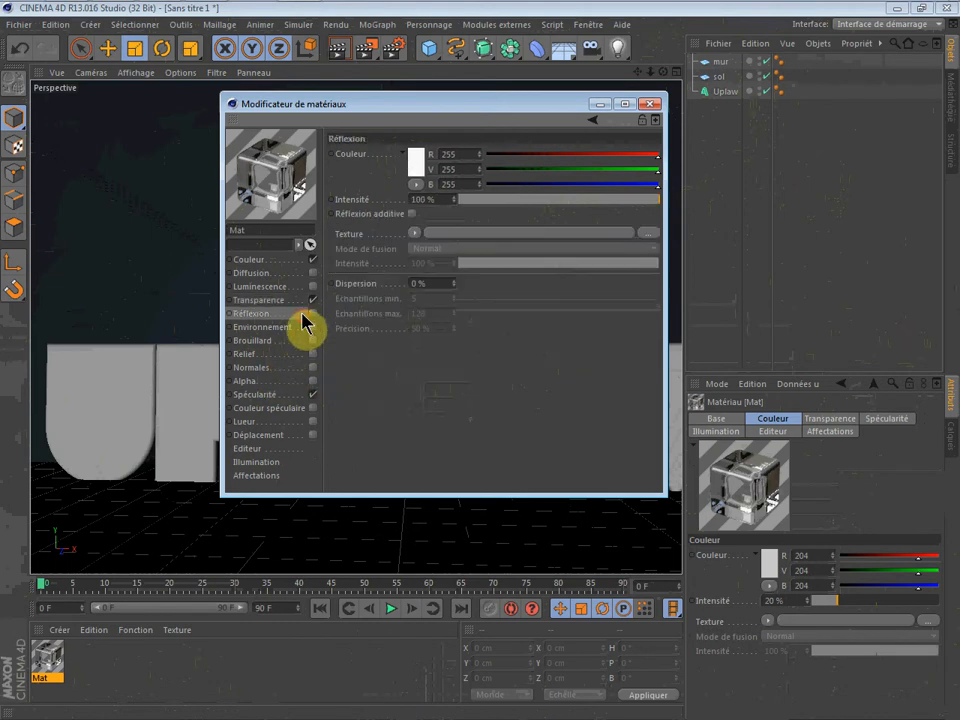
left_click(313, 314)
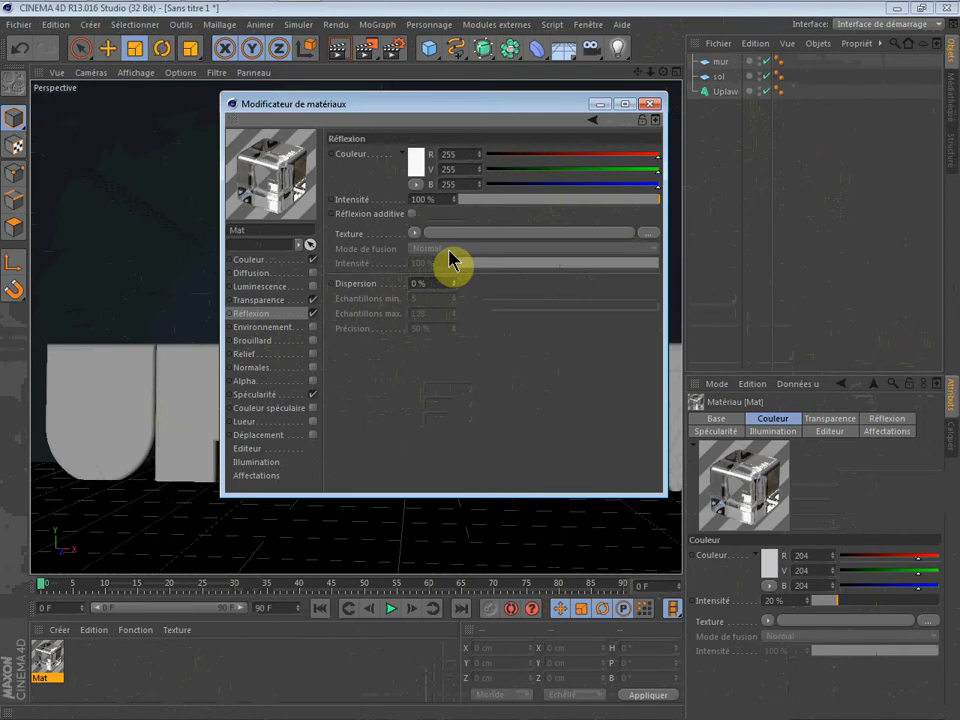
left_click(492, 199)
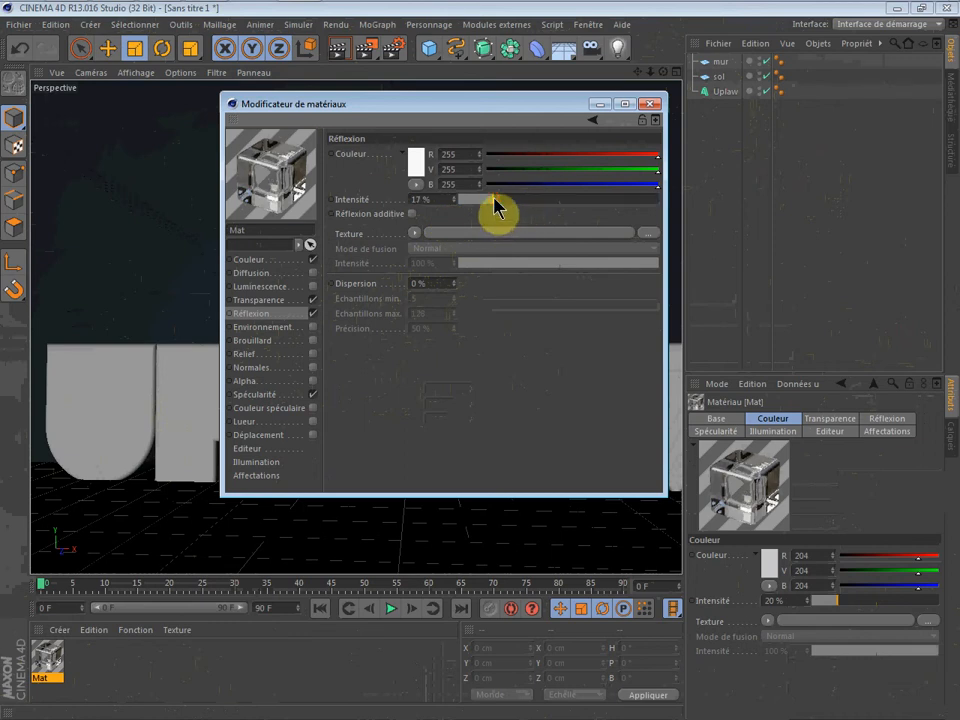
left_click_drag(494, 199, 289, 205)
type("10")
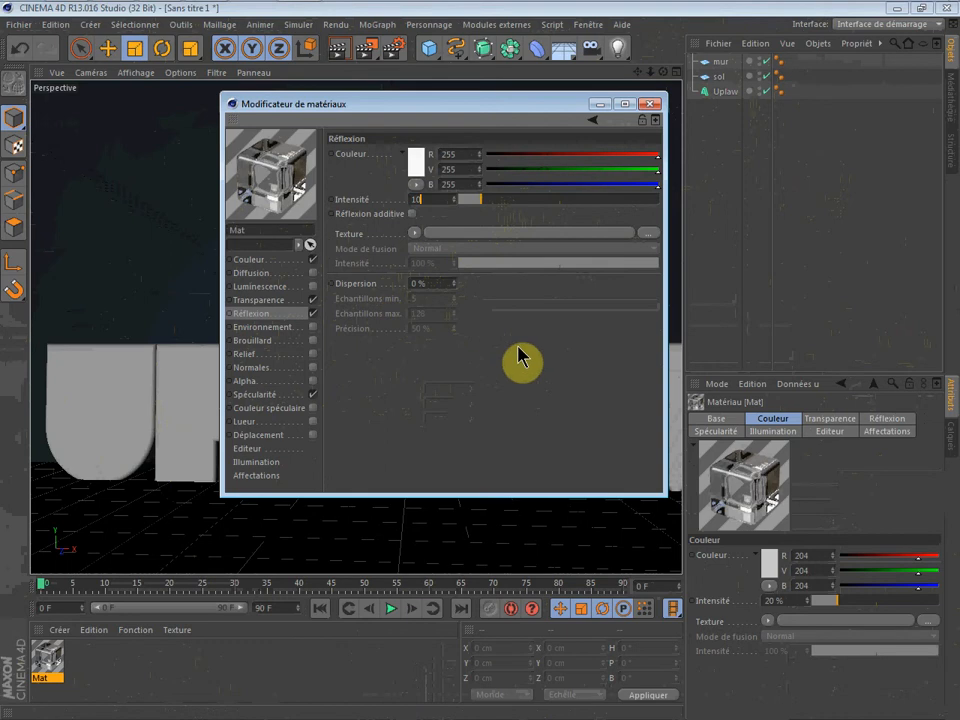
left_click(522, 343)
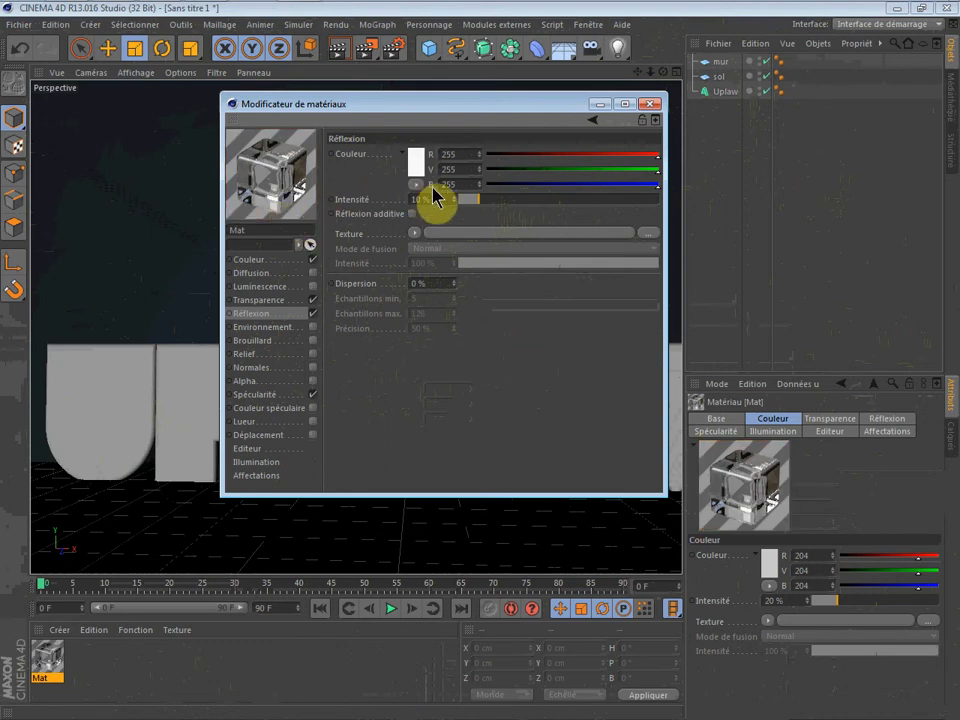
- Set the Hauteur of the Mat material's Spécularité to 60 %
left_click(278, 396)
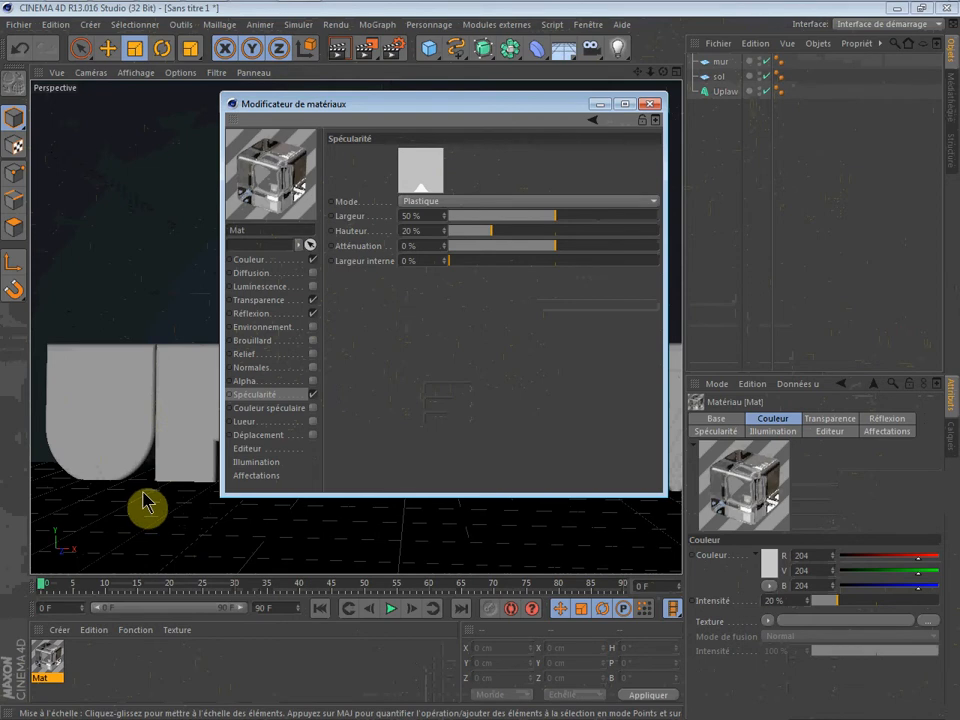
left_click(313, 394)
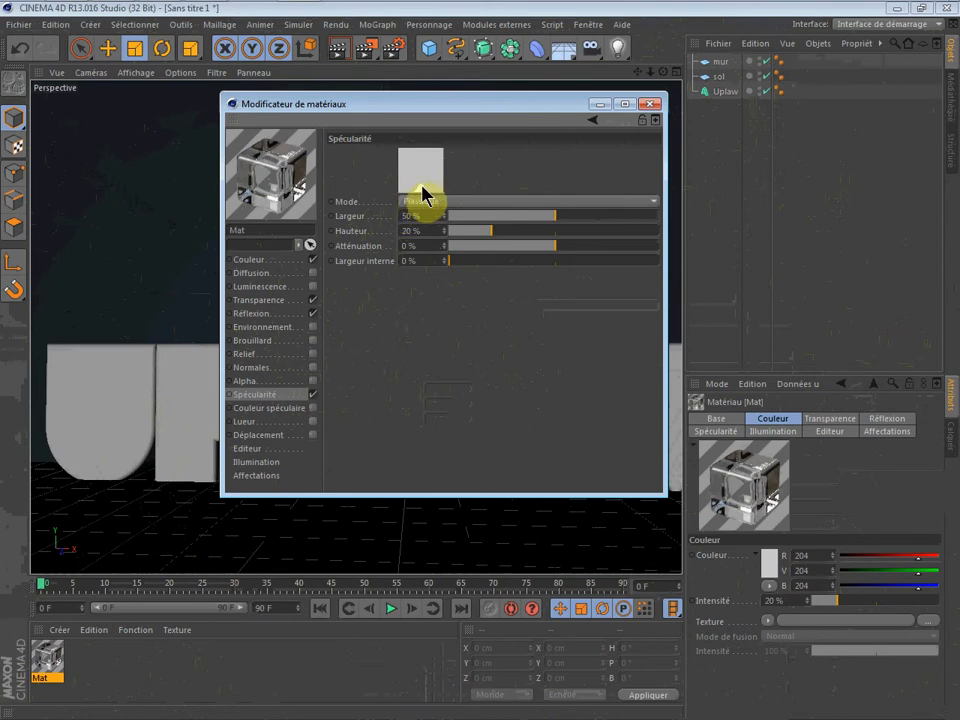
left_click(423, 214)
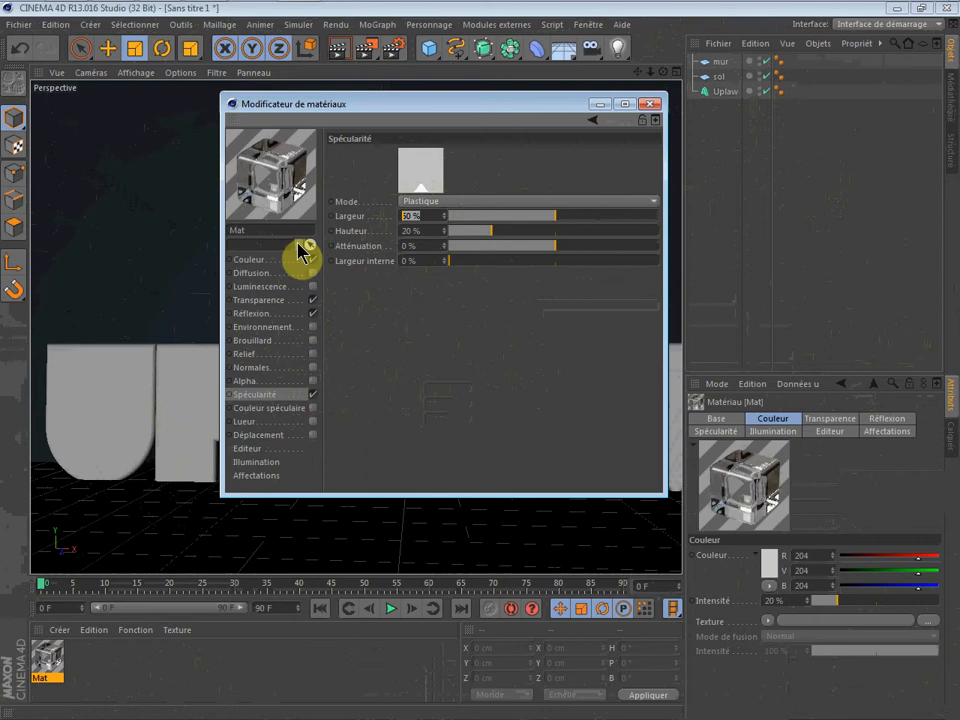
left_click(426, 230)
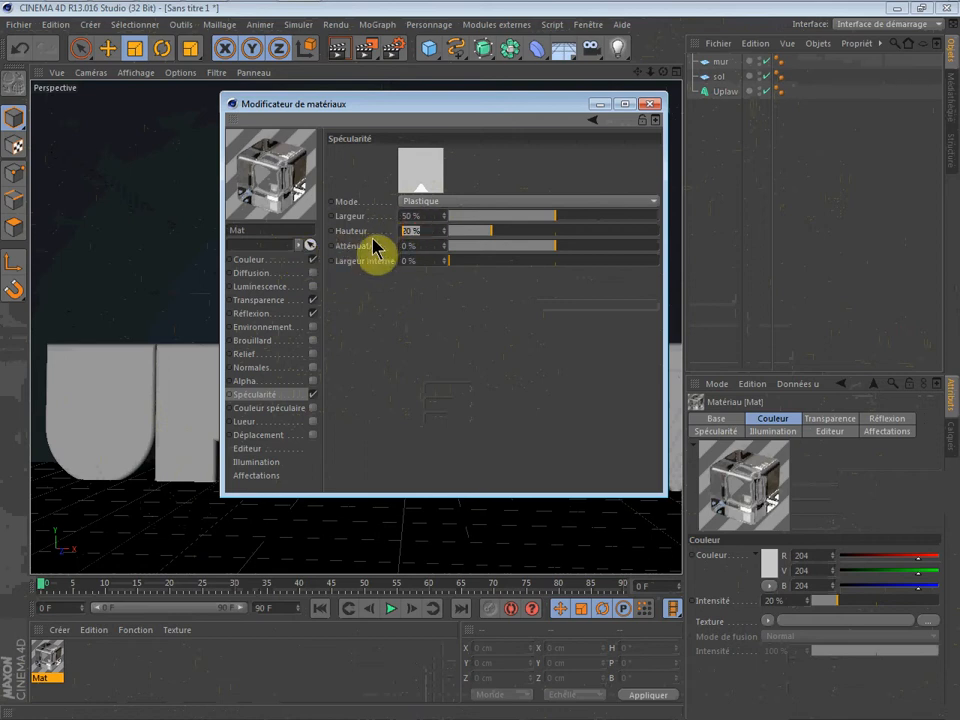
type("60")
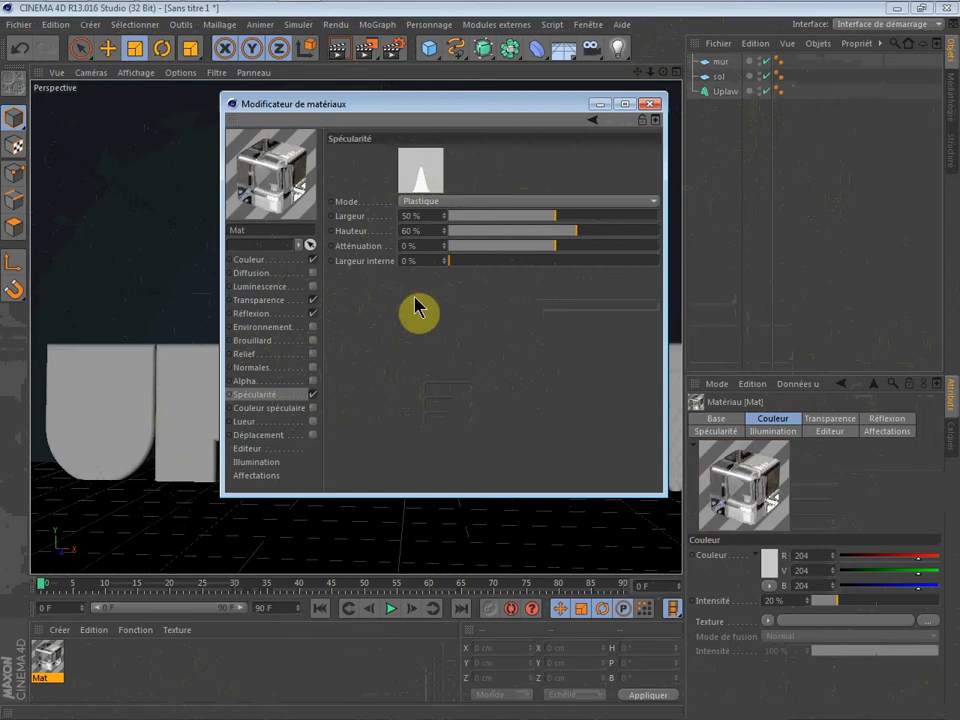
- Set the Atténuation of the Mat material's Spécularité to -6 % and close the material editor
double_click(436, 240)
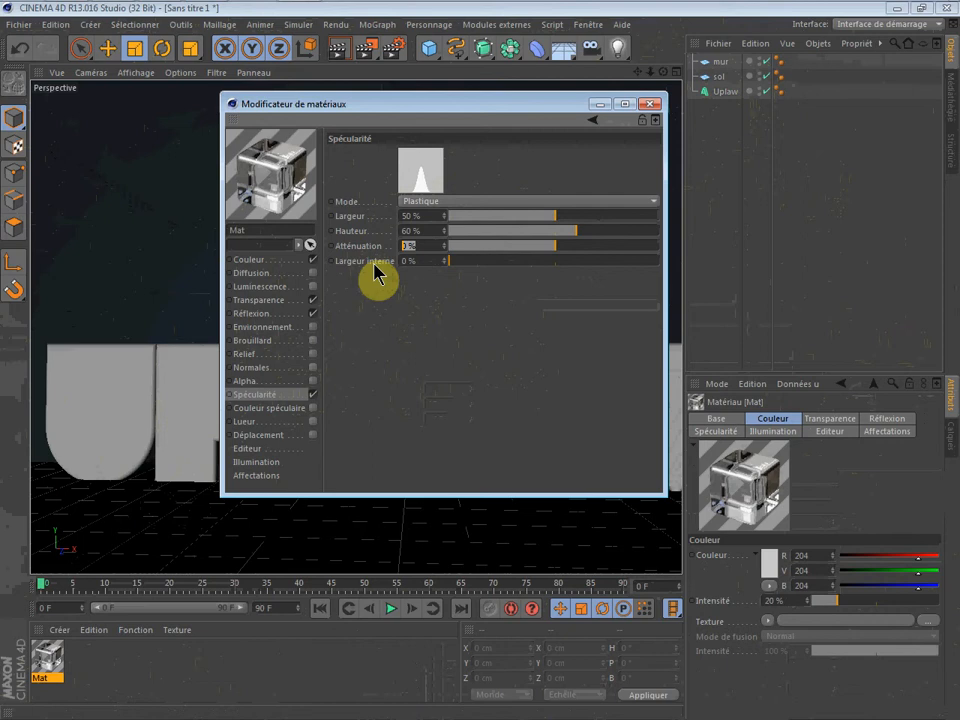
key("BackSpace")
left_click(415, 318)
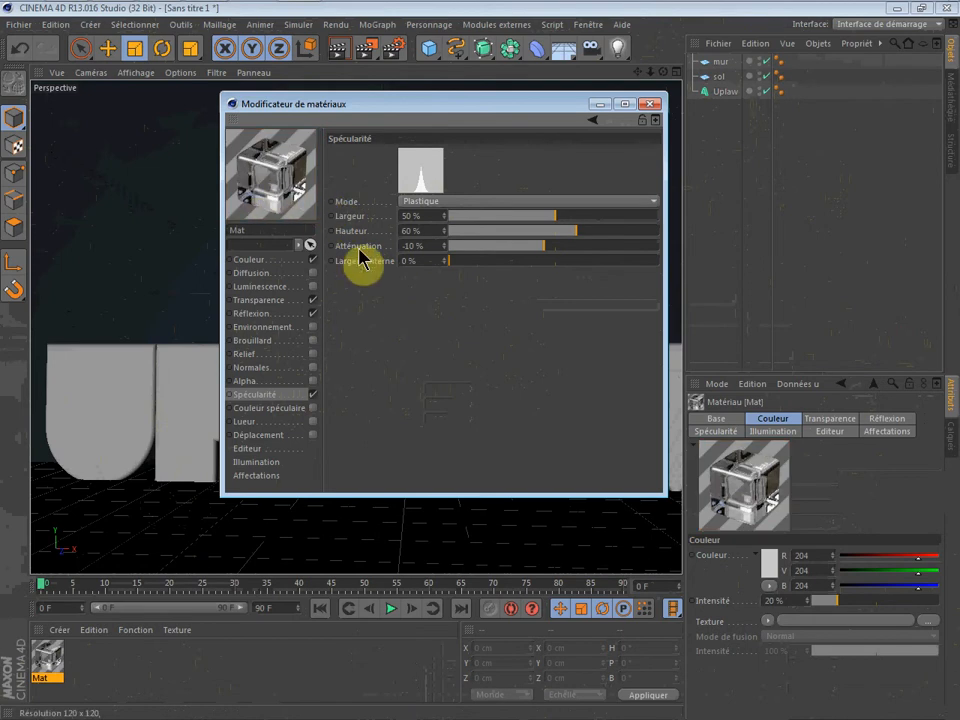
left_click(411, 245)
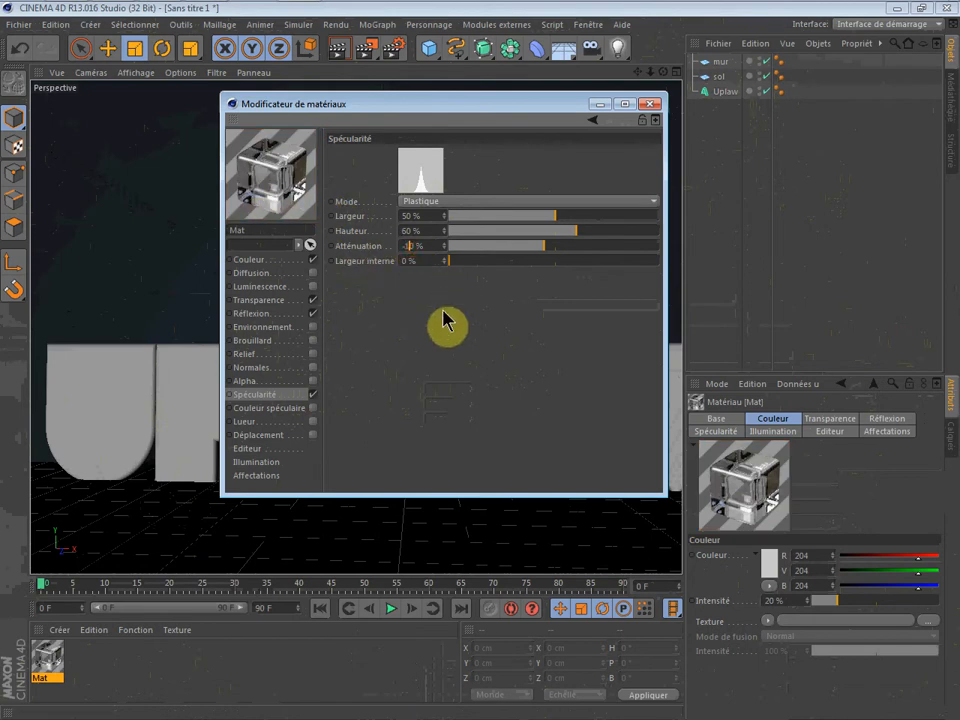
key("BackSpace")
type("6")
key("Return")
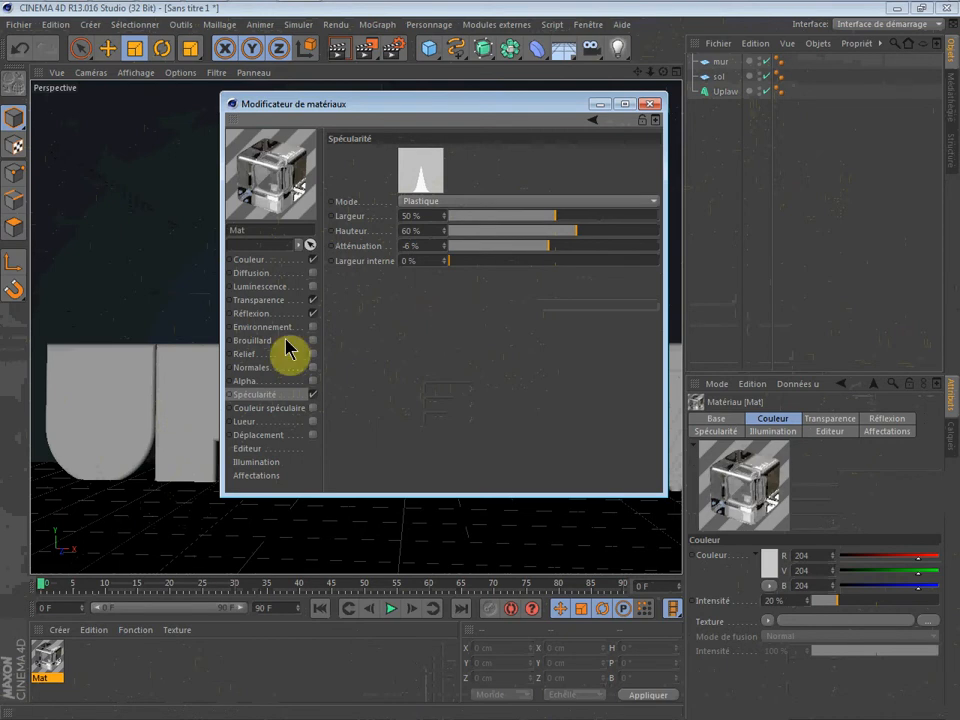
left_click(658, 104)
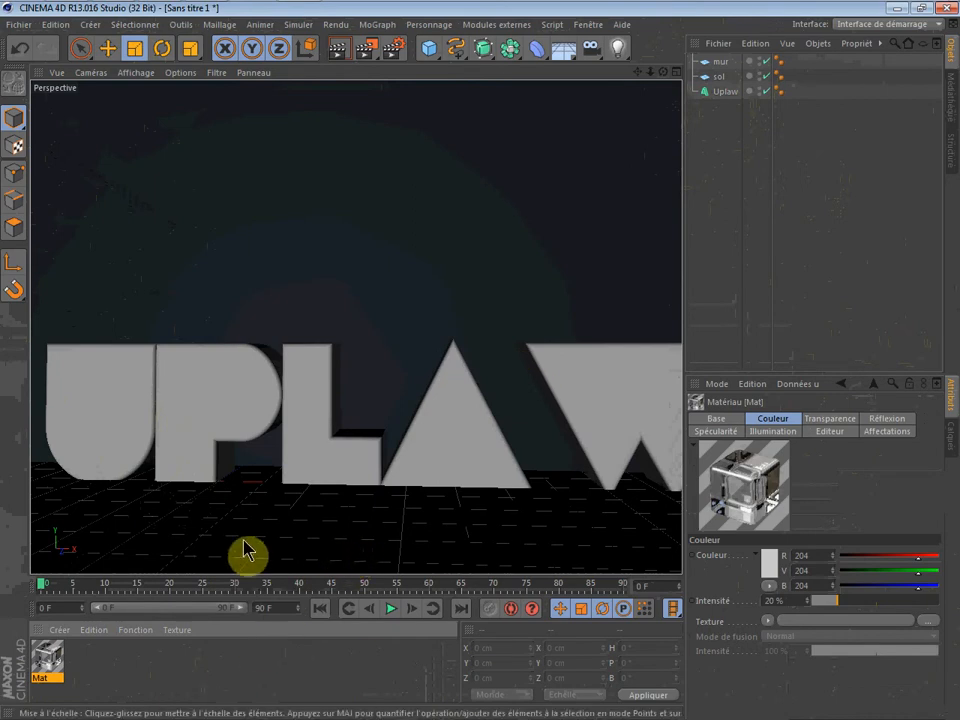
- Create a second material and open it for editing
double_click(158, 680)
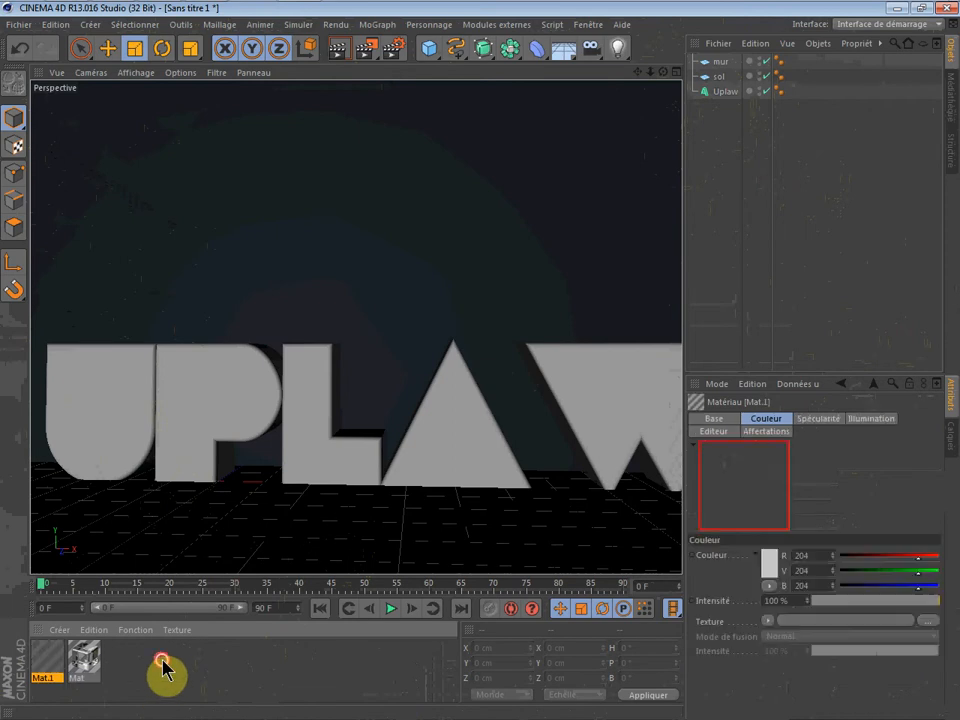
double_click(47, 660)
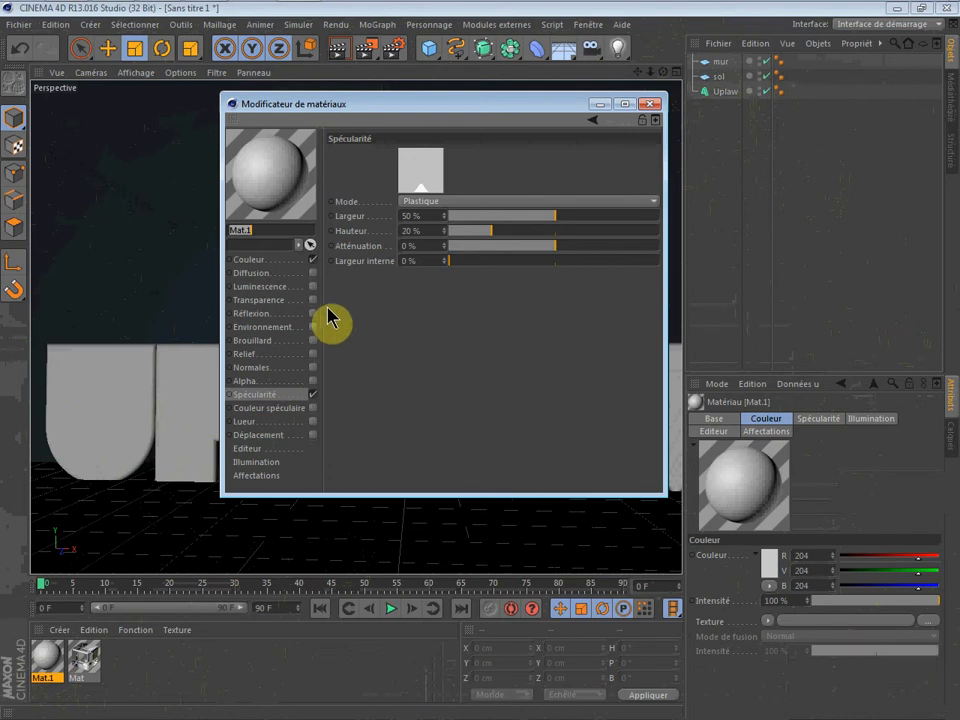
left_click(281, 262)
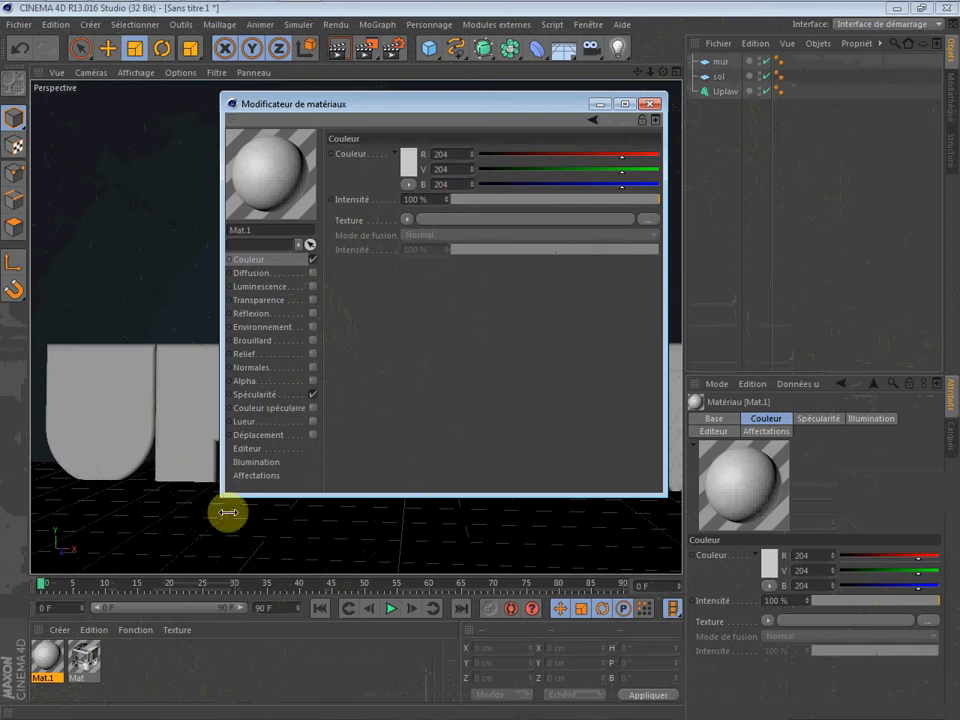
left_click(280, 326)
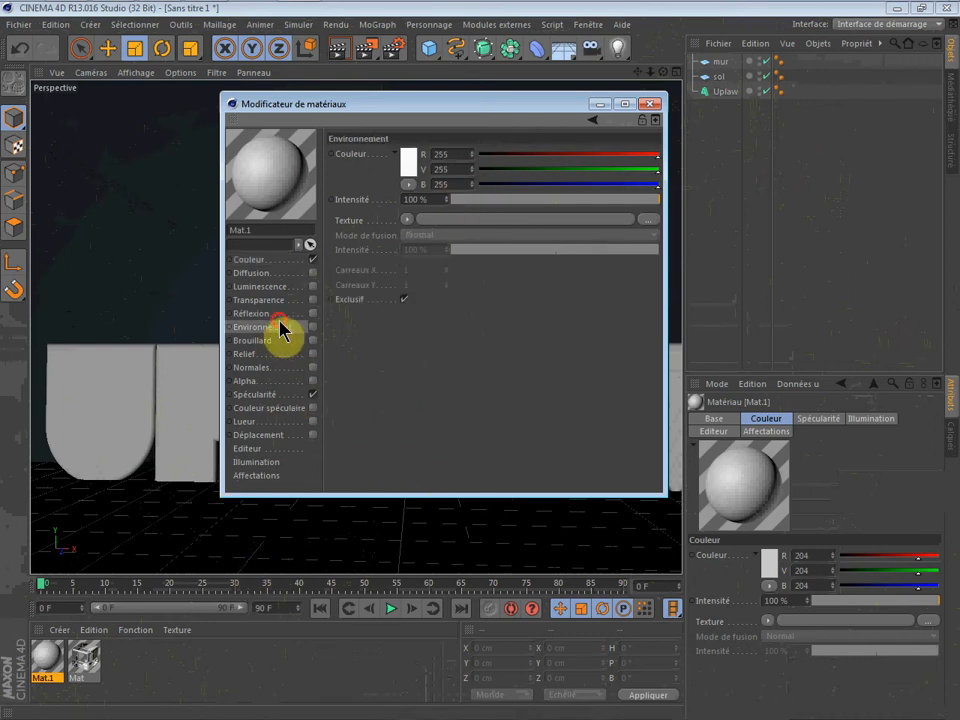
- Enable Réflexion on the new Mat.1 material and set its intensity to 60 %
left_click(282, 314)
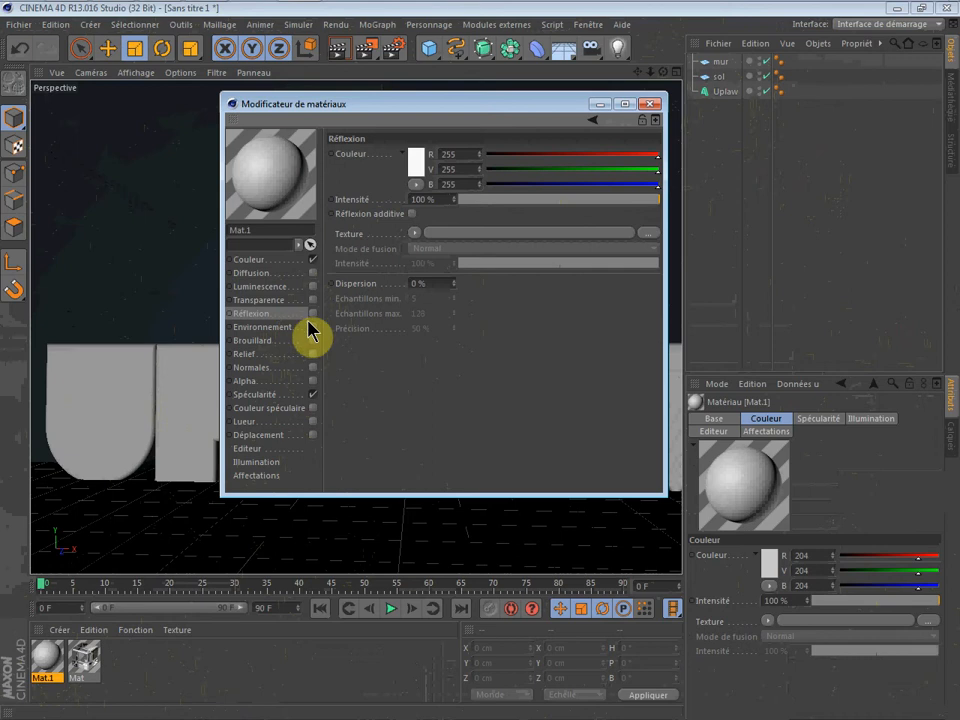
left_click(306, 314)
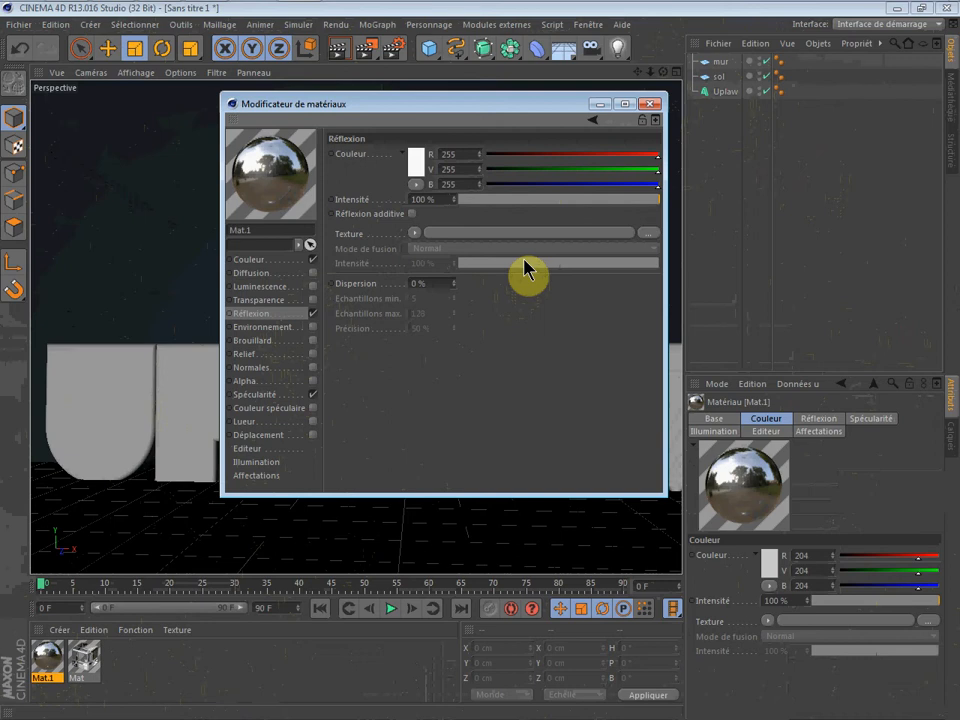
left_click(597, 199)
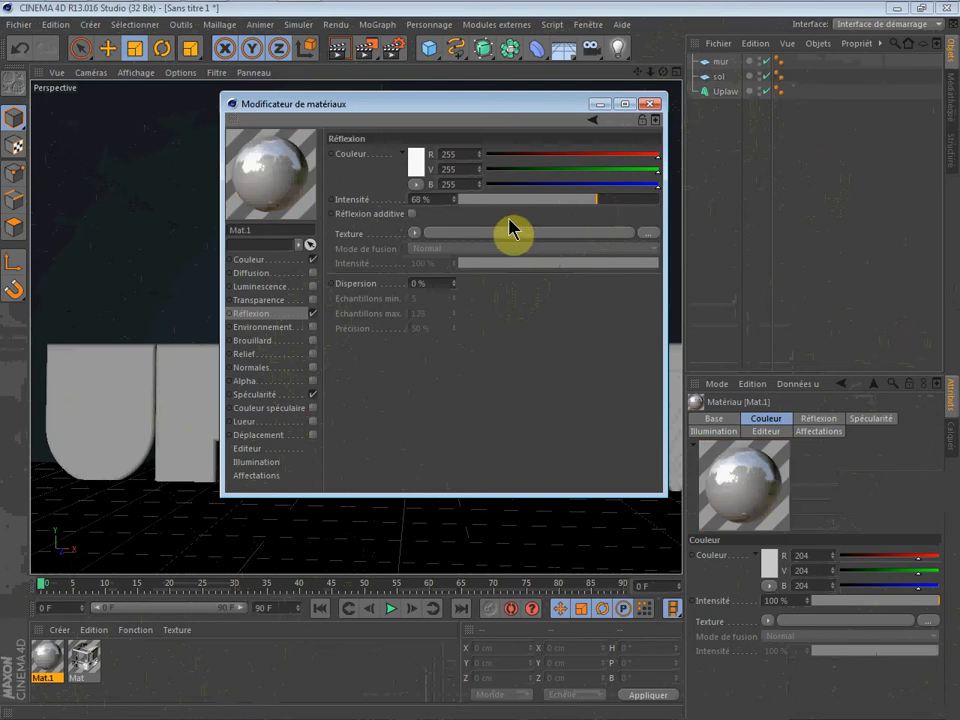
double_click(421, 199)
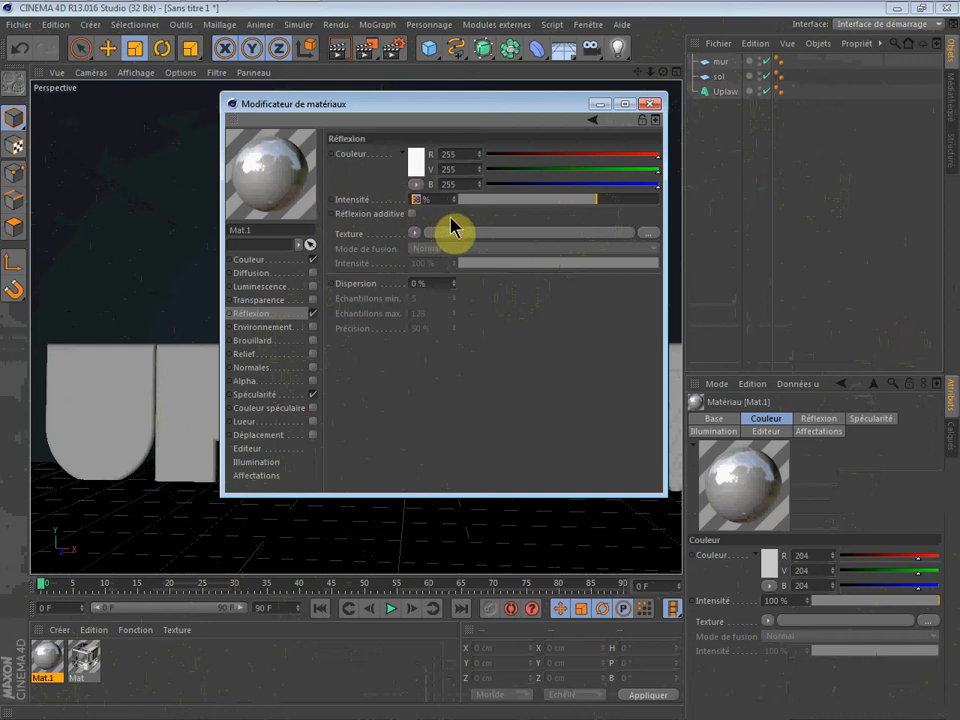
type("60")
left_click(584, 374)
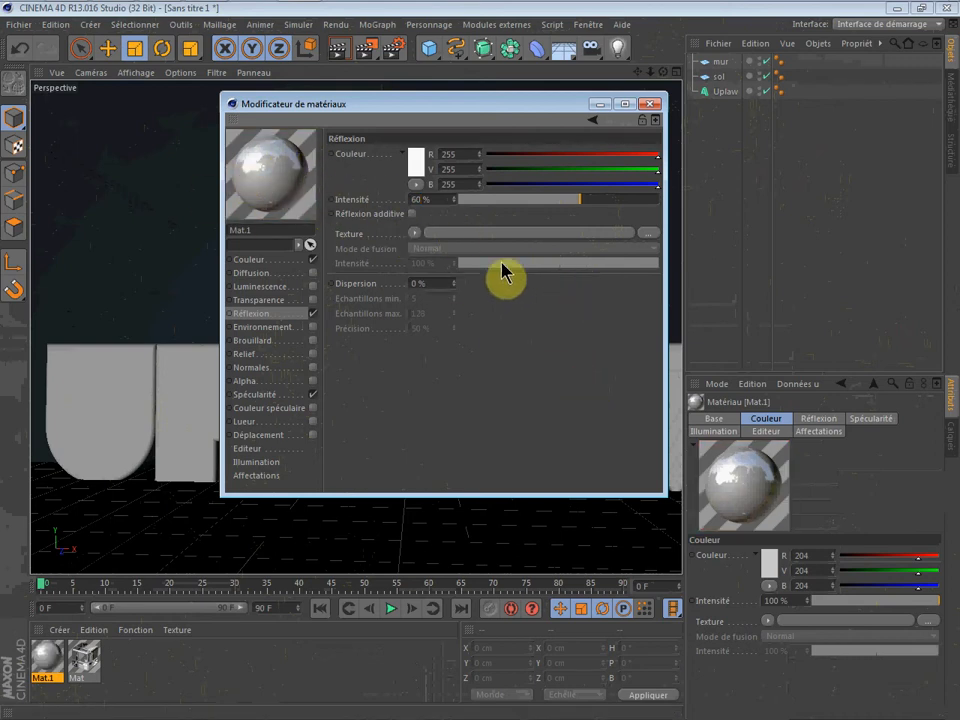
- Add a Fresnel texture to the Mat.1 material's Réflexion and set its Dispersion to 12 %
left_click(414, 234)
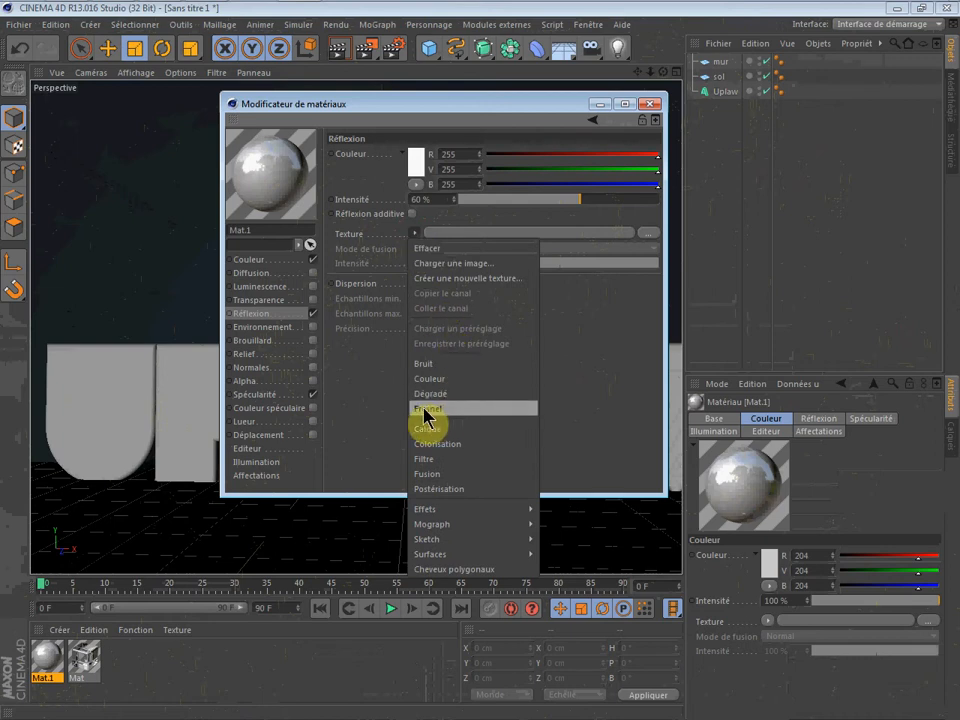
left_click(424, 409)
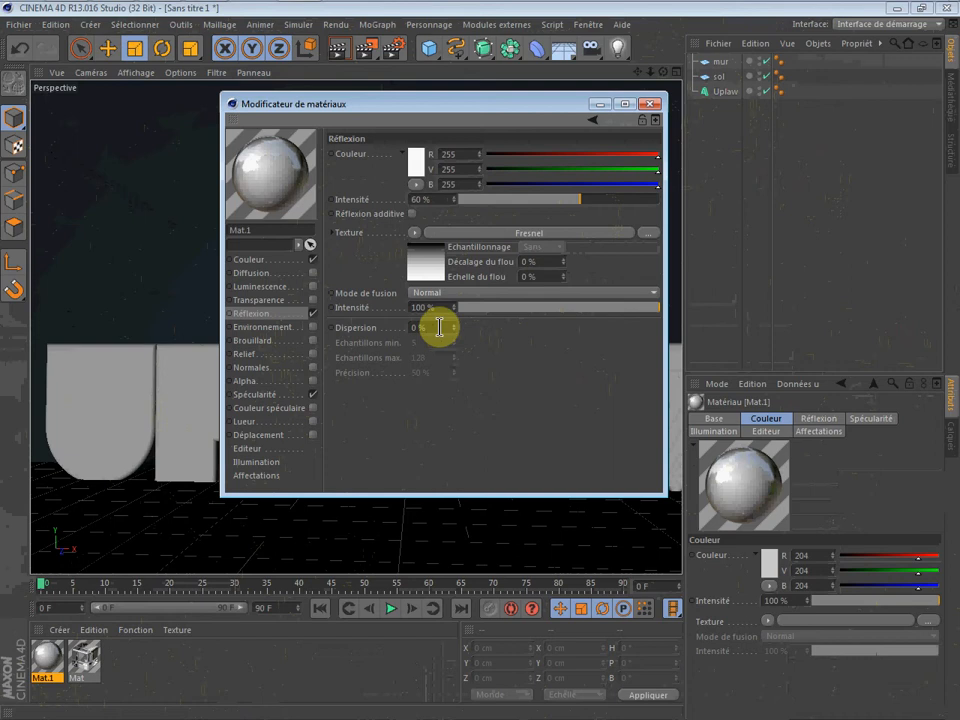
left_click_drag(437, 324, 372, 335)
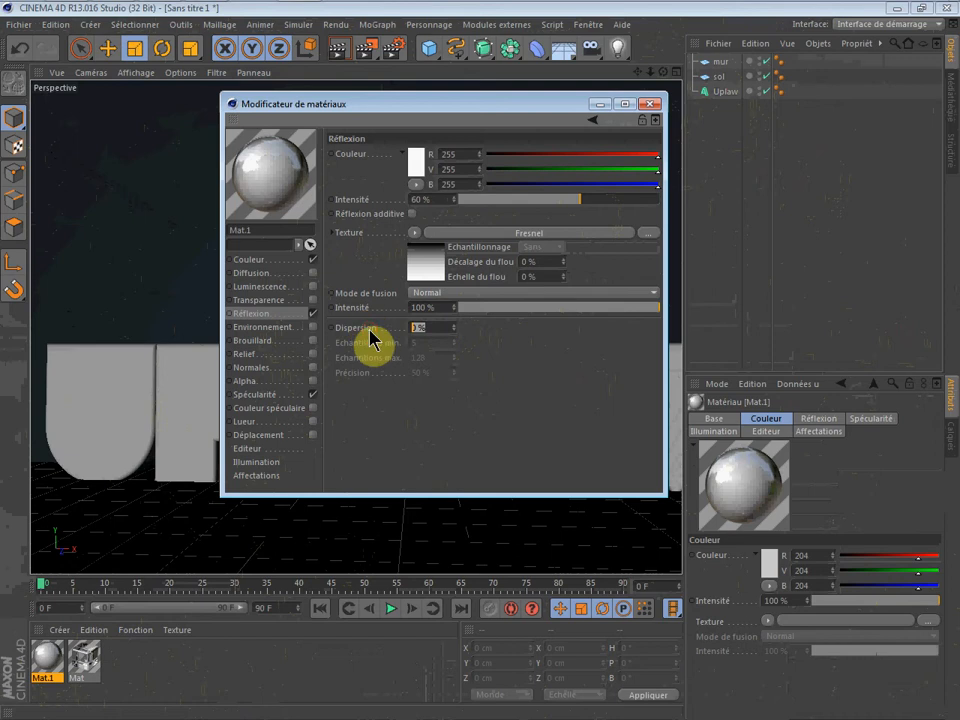
type("12")
key("Return")
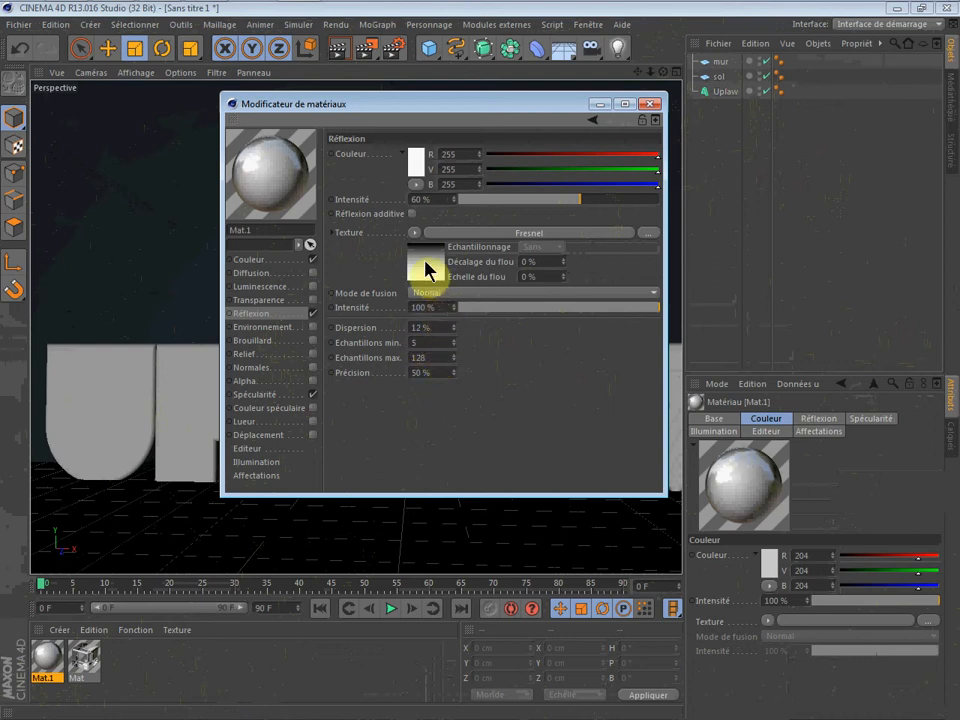
- Invert the gradient nodes of the Fresnel texture in Mat.1's Réflexion, and invert them back
left_click(426, 266)
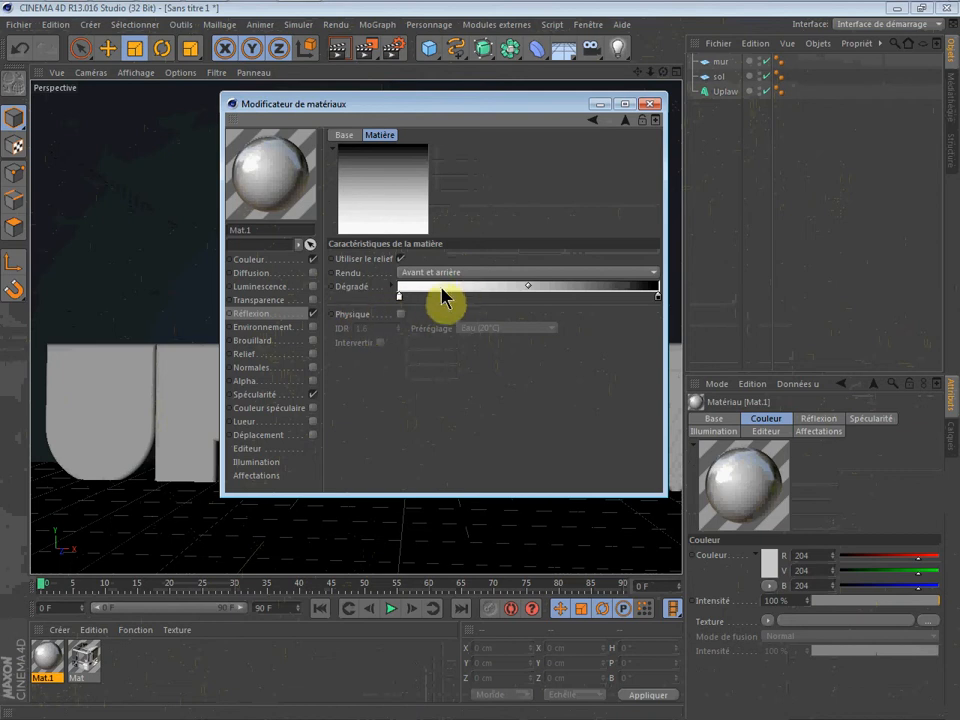
right_click(441, 290)
left_click(471, 297)
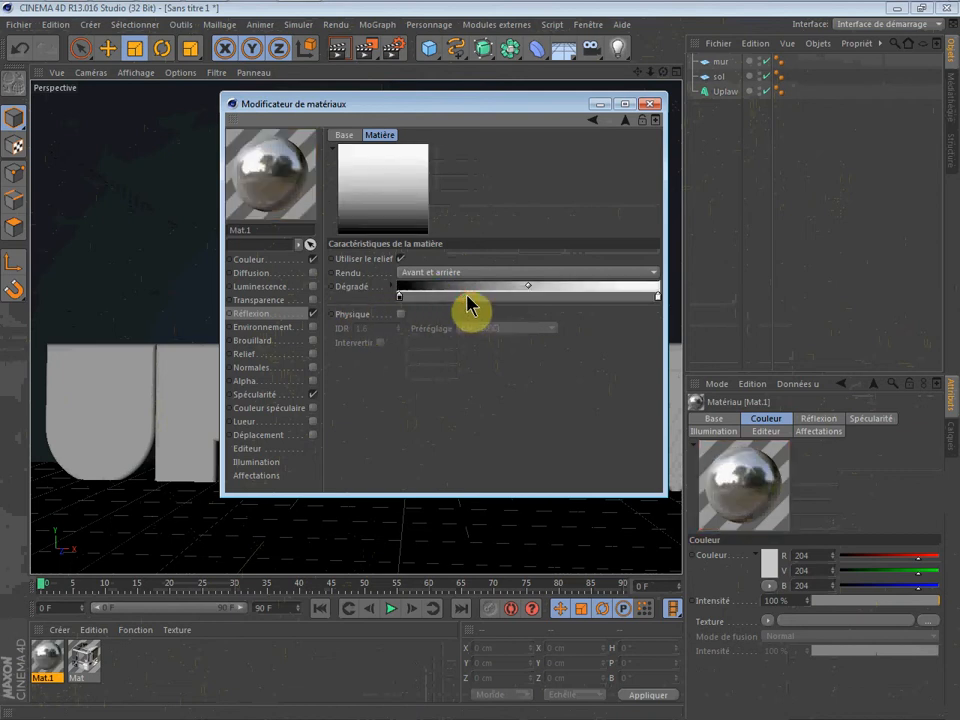
right_click(470, 293)
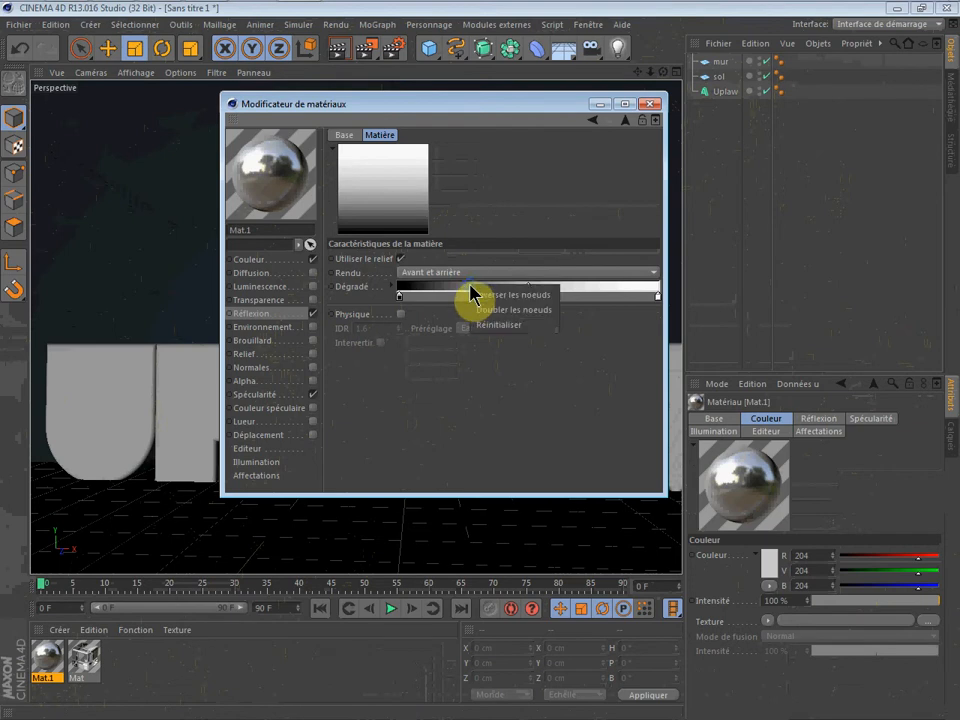
left_click(485, 298)
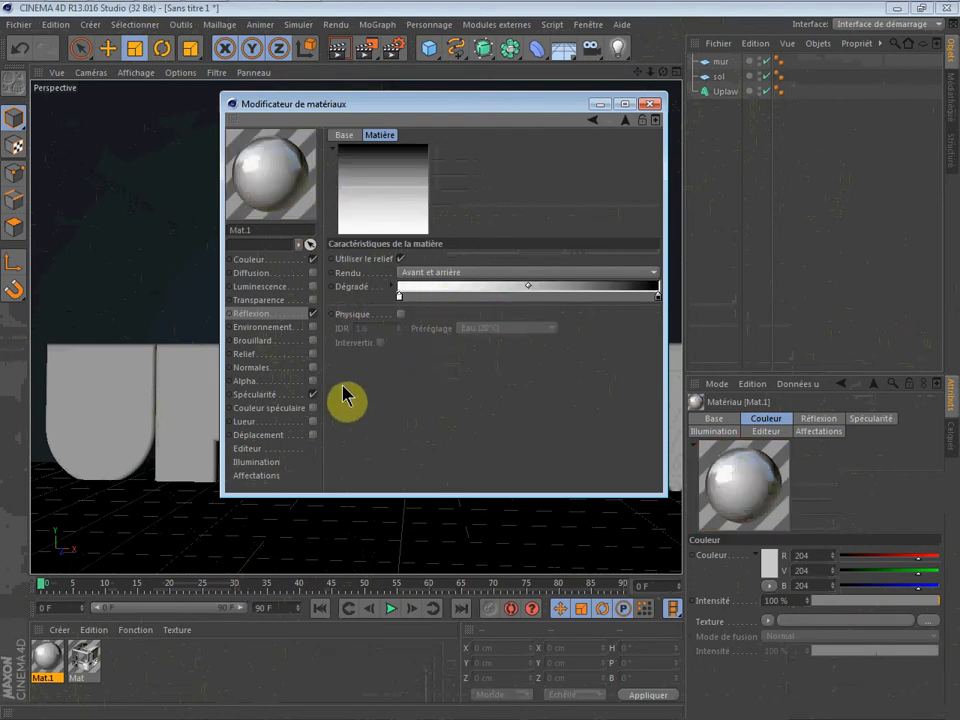
left_click(290, 316)
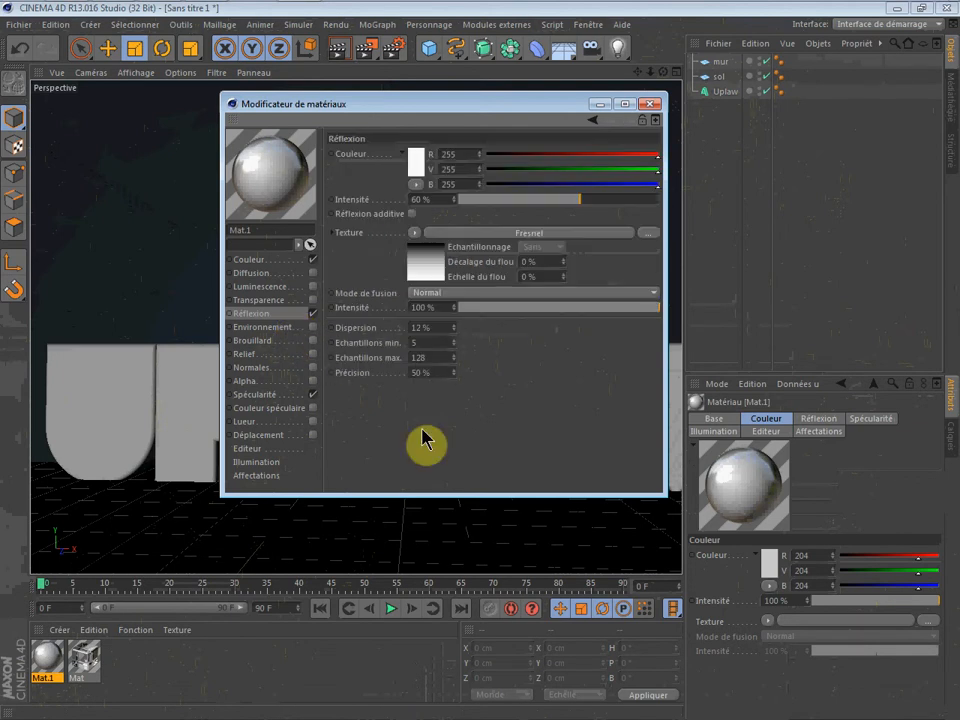
- Set the Mat.1 material's Spécularité to a Largeur of 62 % and an Atténuation of 3 %
left_click(283, 398)
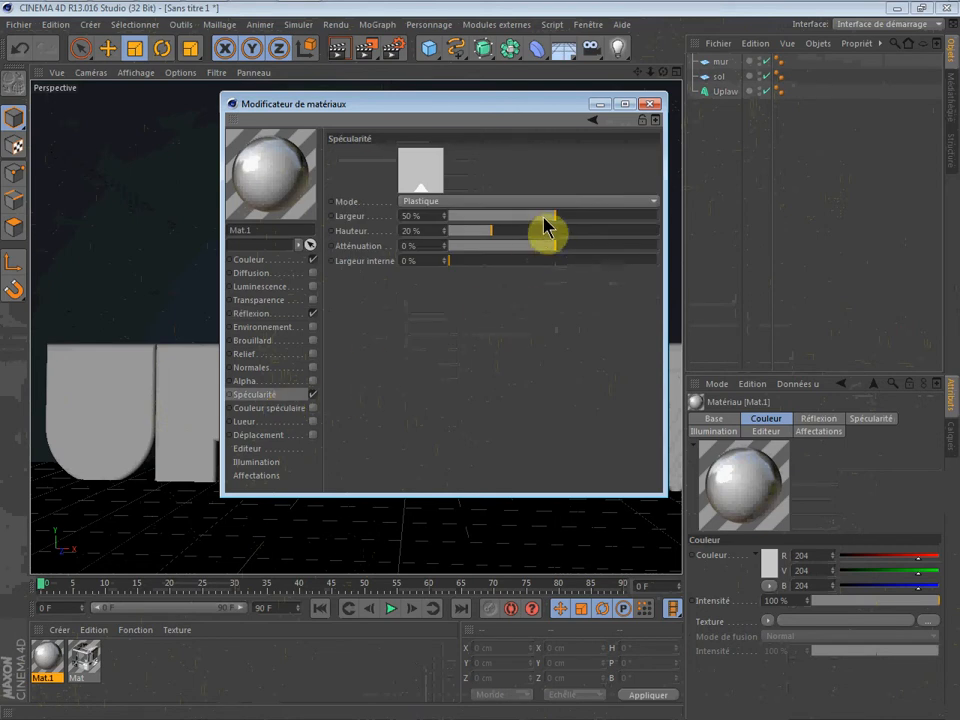
left_click_drag(555, 219, 585, 225)
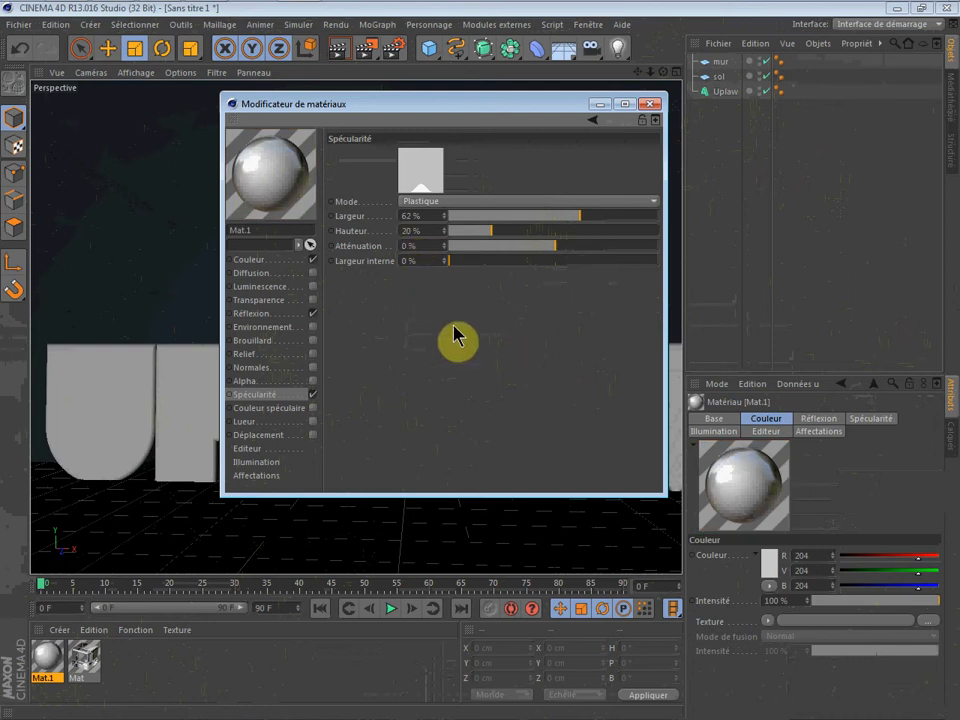
left_click(502, 245)
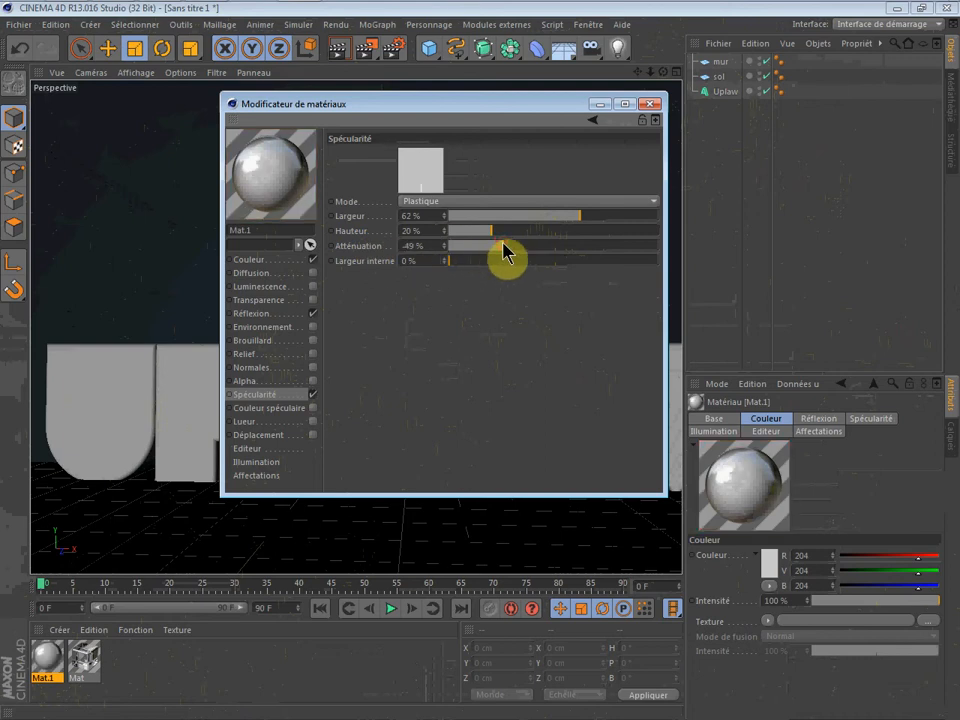
mouse_move(503, 243)
left_mouse_down()
mouse_move(449, 247)
mouse_move(560, 248)
left_mouse_up()
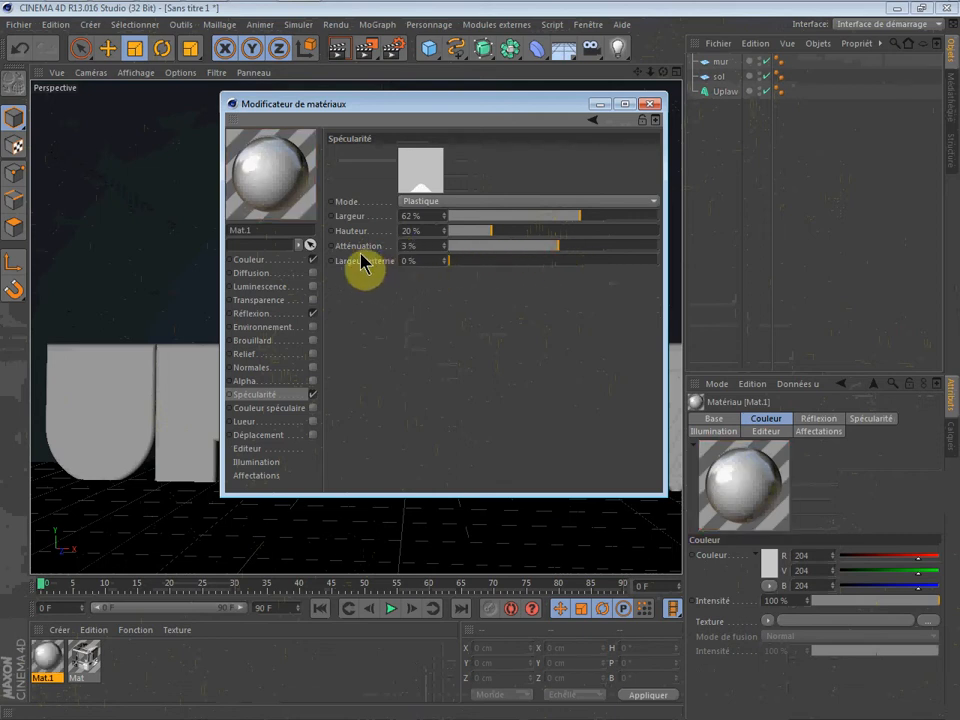
- Set the Hauteur of the Mat.1 material's Spécularité to 5 % and its Largeur to 70 %
left_click(468, 231)
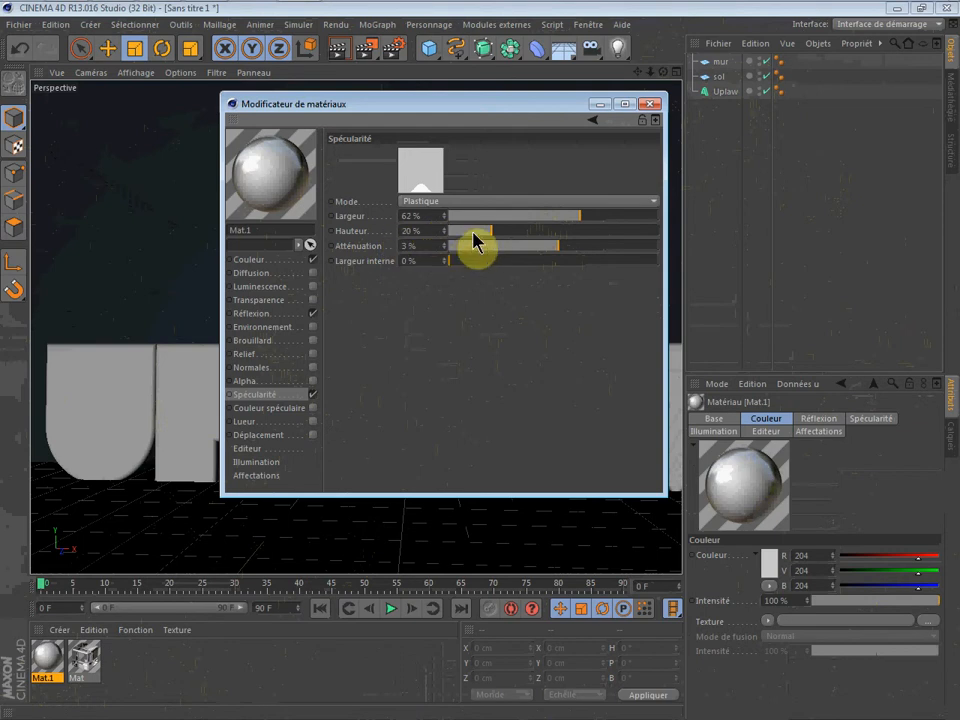
left_click_drag(468, 233, 467, 246)
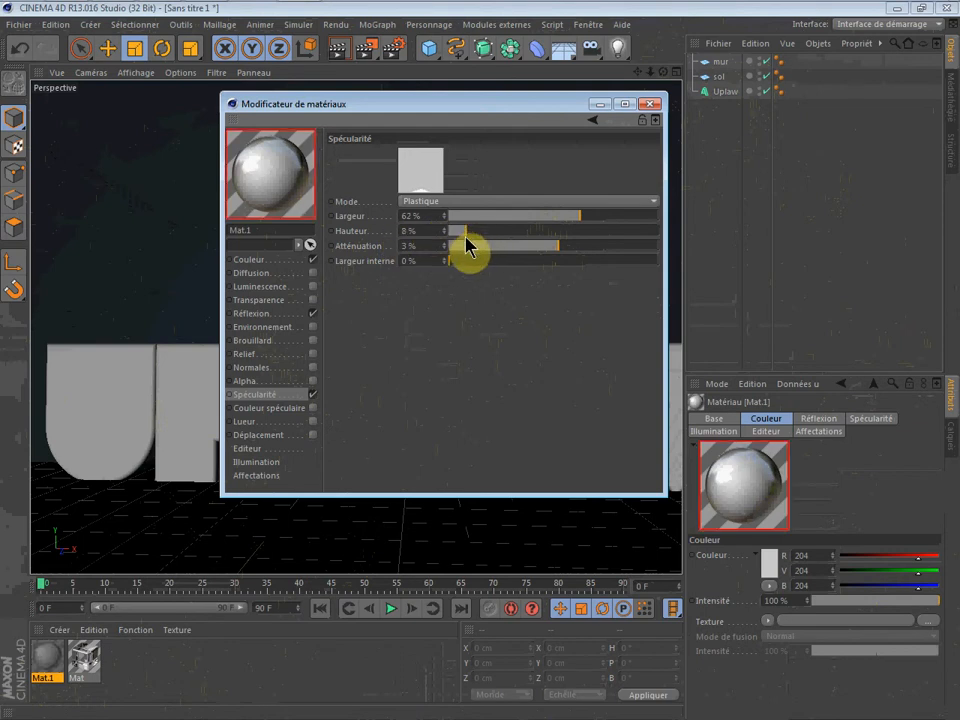
double_click(407, 233)
type("5")
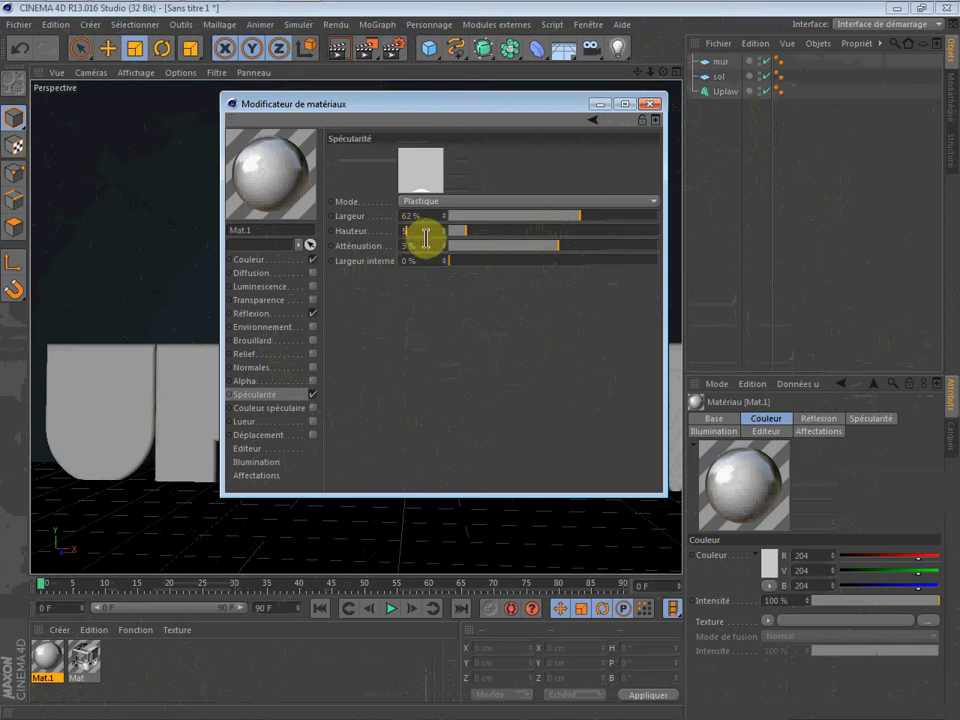
left_click(588, 215)
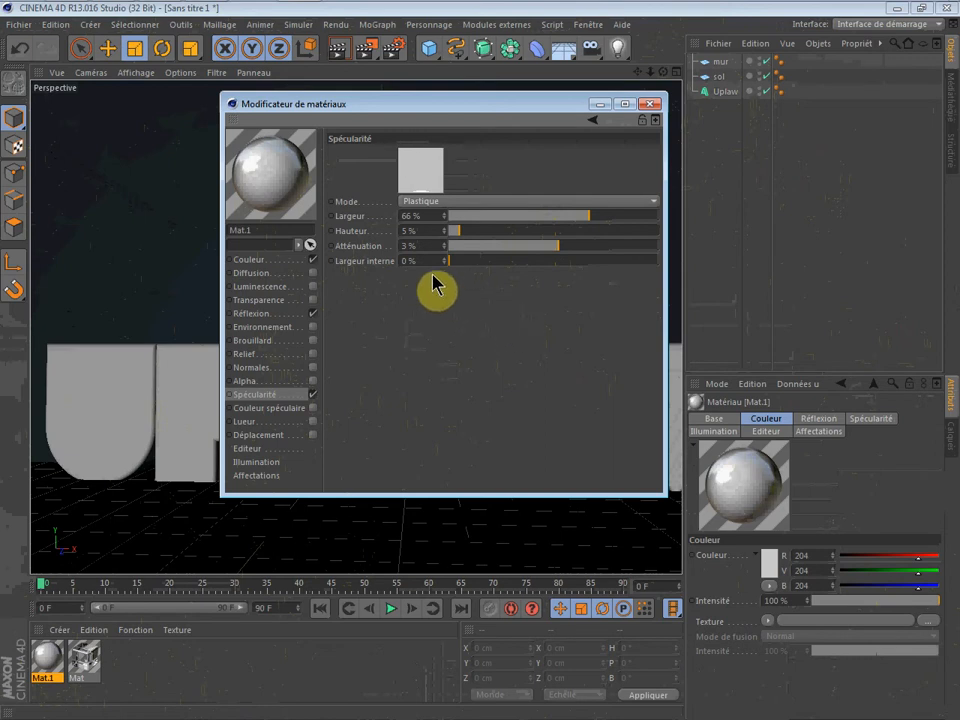
left_click(597, 215)
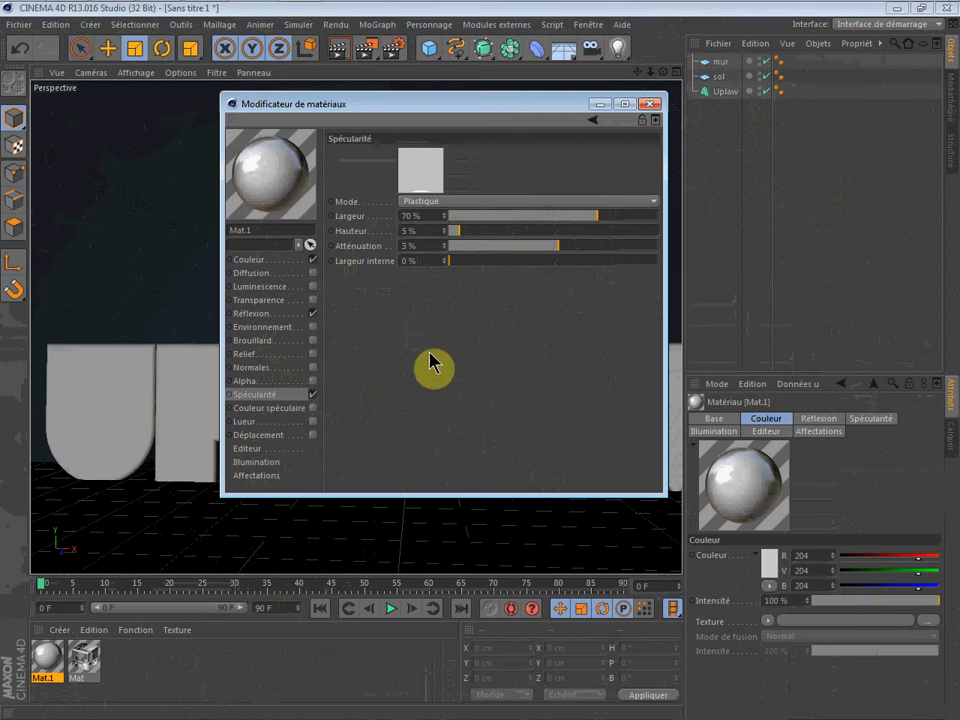
- Close the material editor and rename the Mat.1 material as sol and the Mat material as vitre
left_click(651, 104)
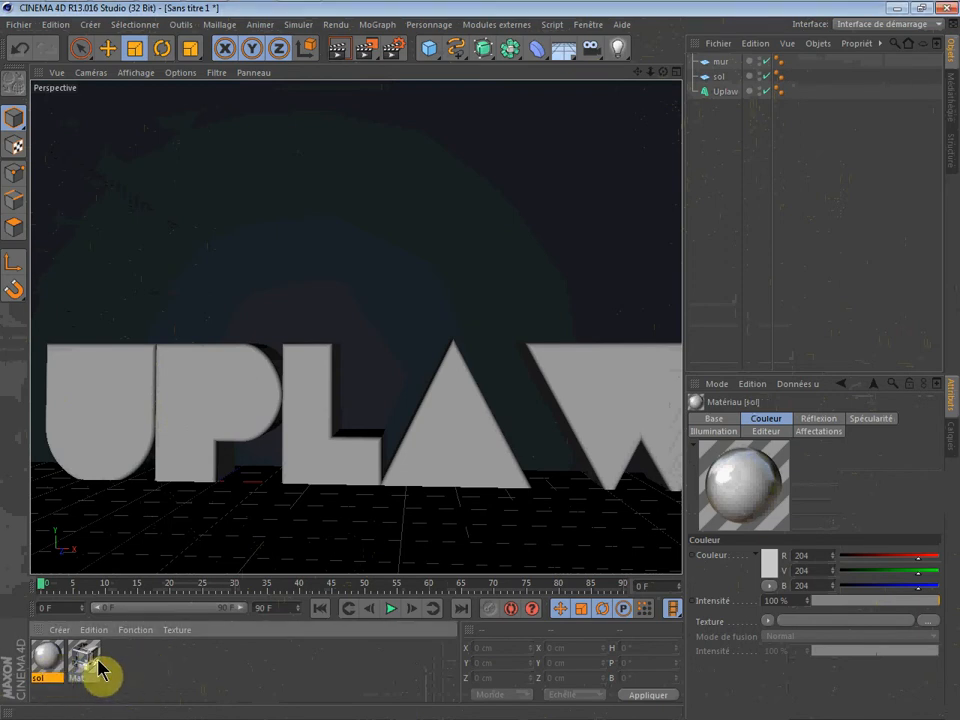
left_click(78, 669)
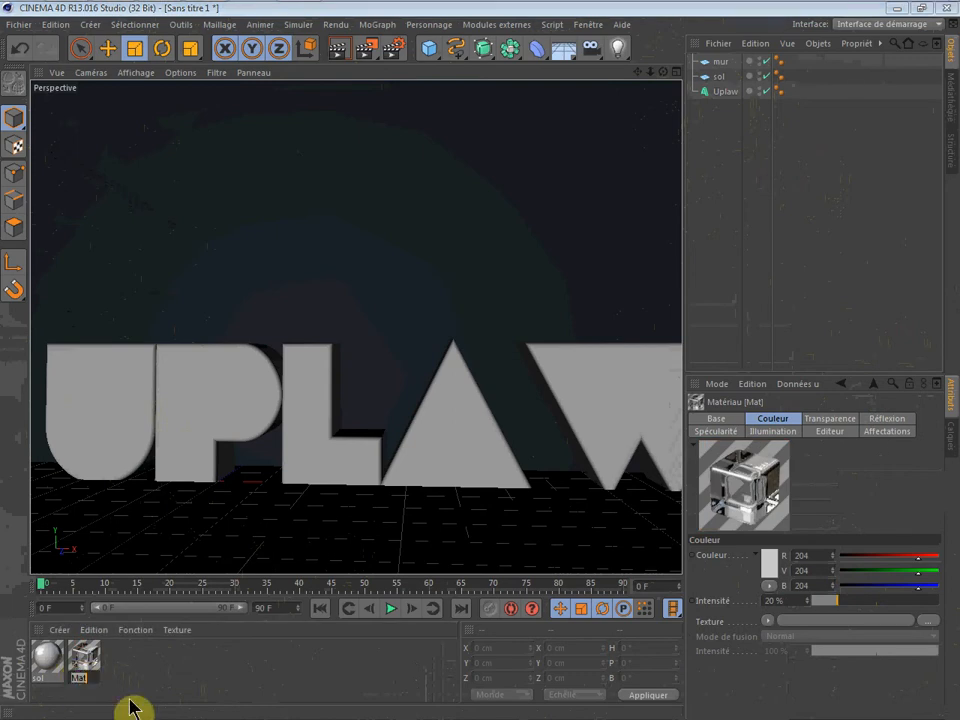
key("Return")
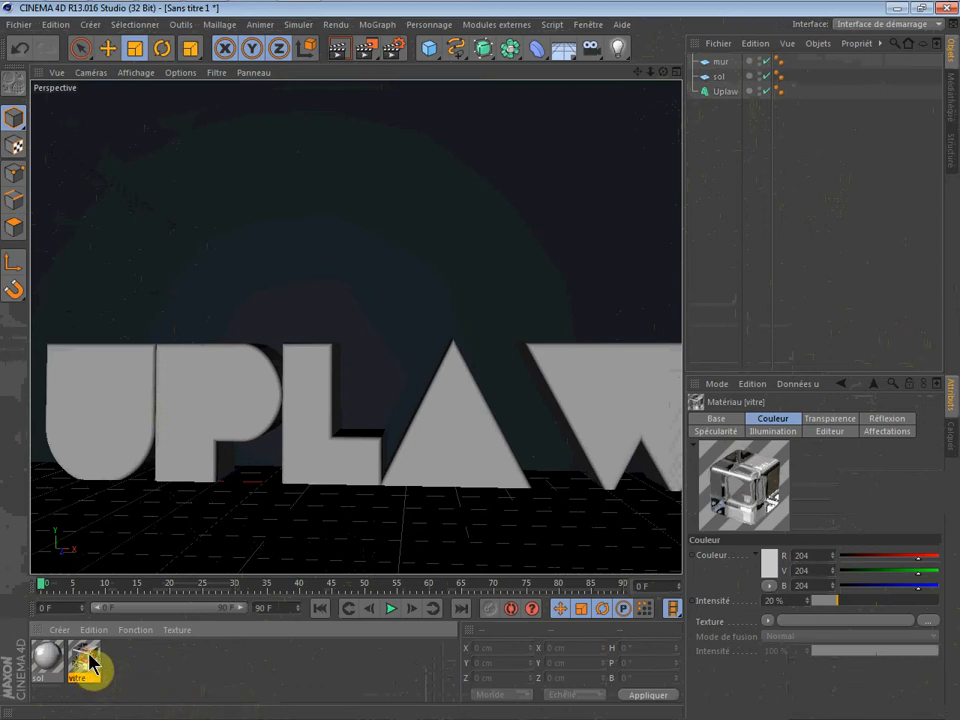
- Apply the vitre material to the Uplaw text object
left_click_drag(90, 660, 733, 93)
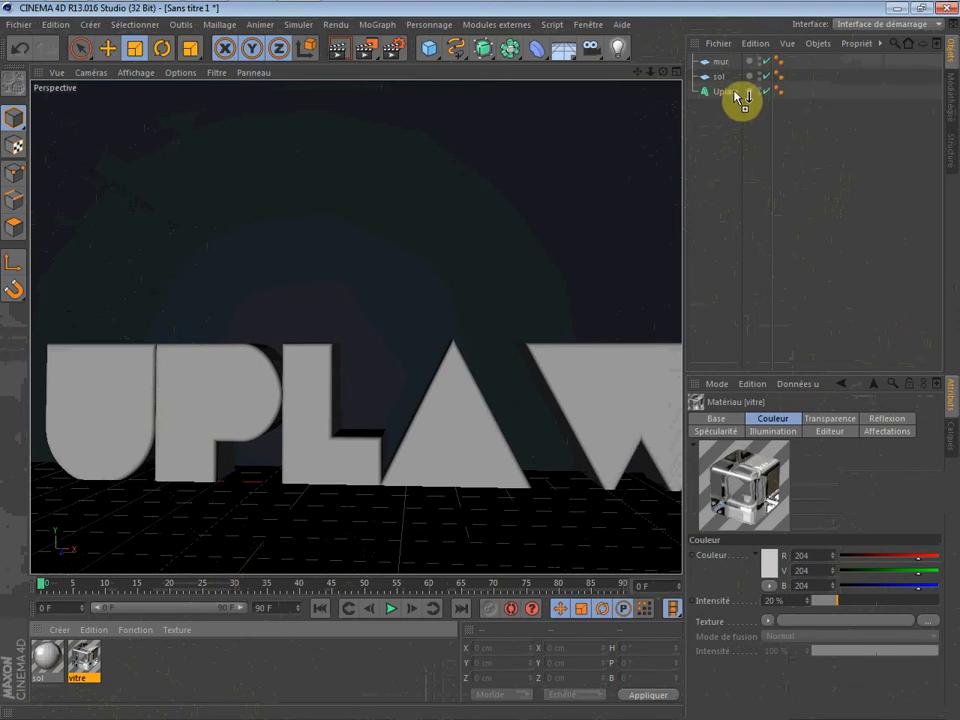
left_click_drag(736, 93, 735, 95)
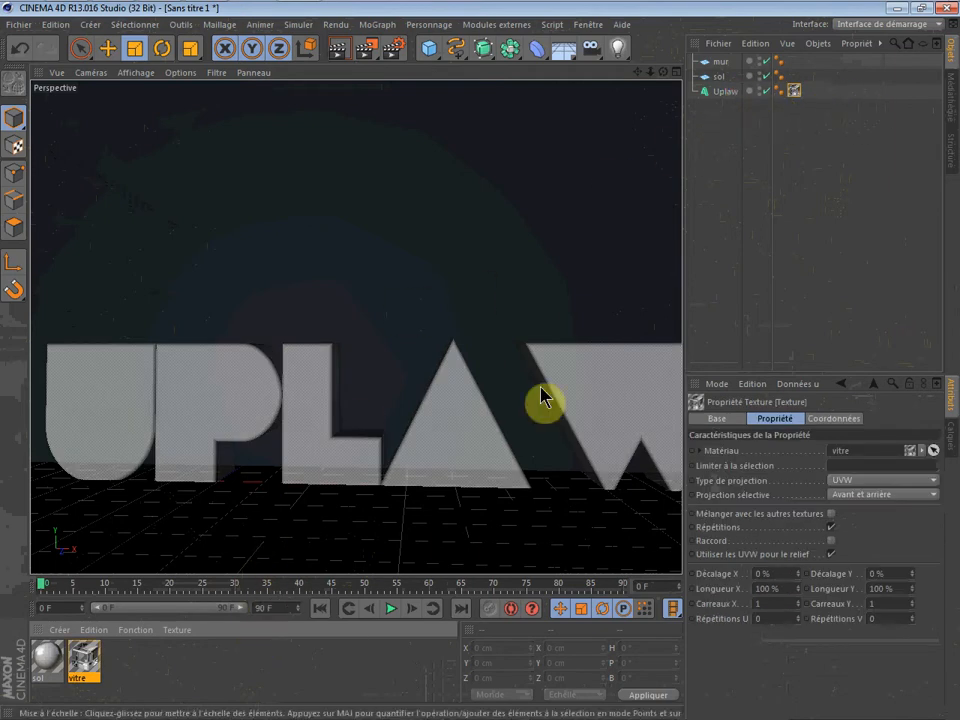
left_click(918, 186)
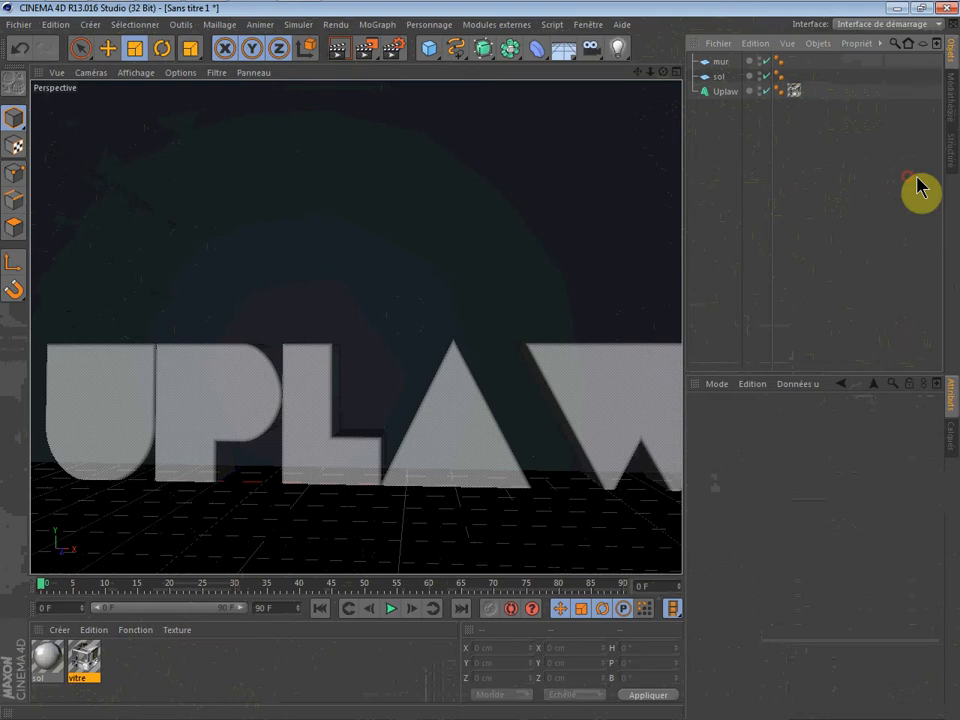
left_click(726, 91)
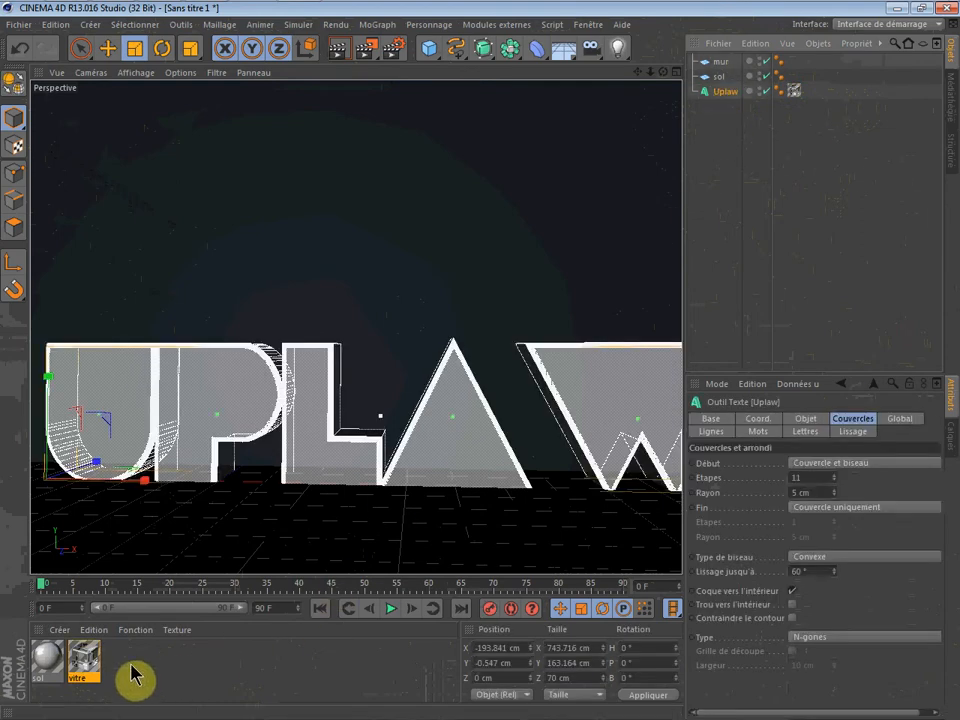
- Apply the sol material to the sol plane
left_click(50, 670)
left_click_drag(46, 672, 730, 80)
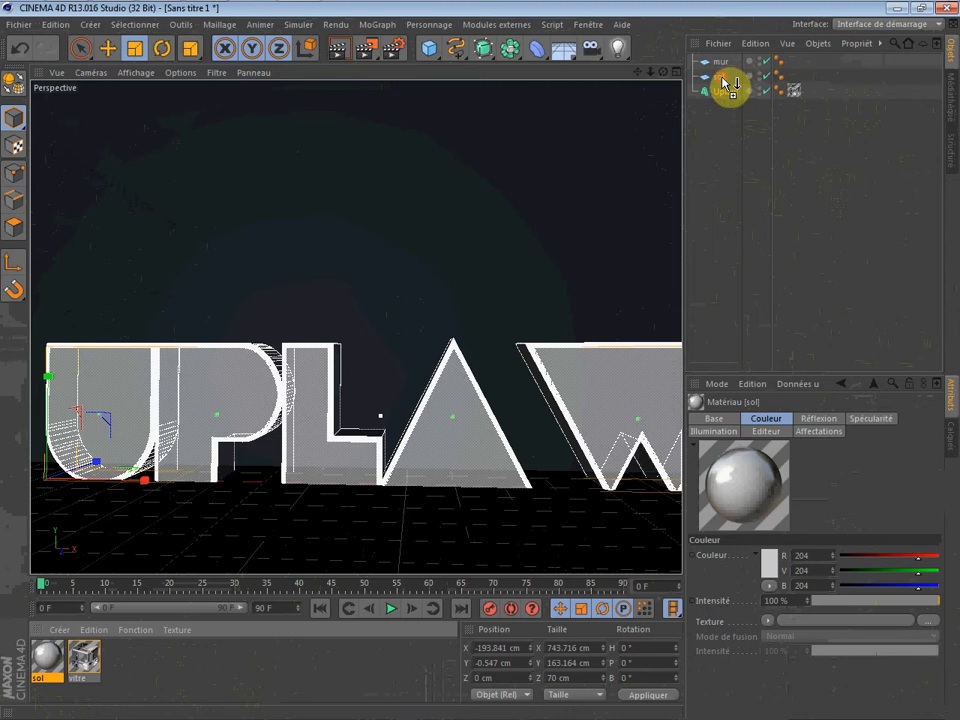
left_click_drag(726, 84, 729, 86)
- Set the render output size to the 1280 x 1024 screen preset in the render settings
scroll(553, 414, "down", 1)
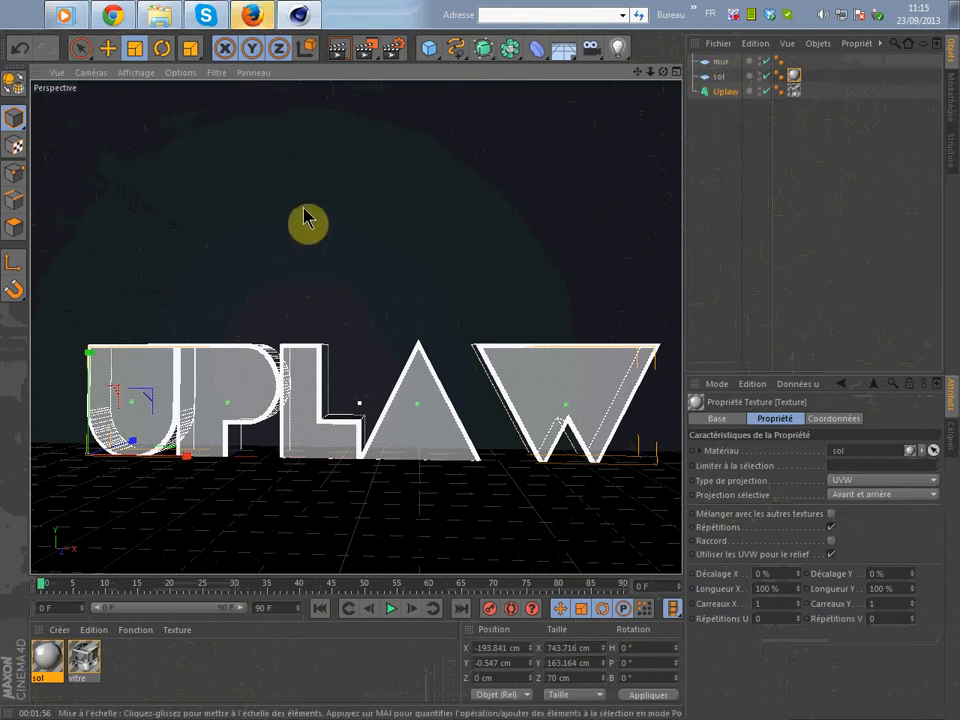
left_click(396, 57)
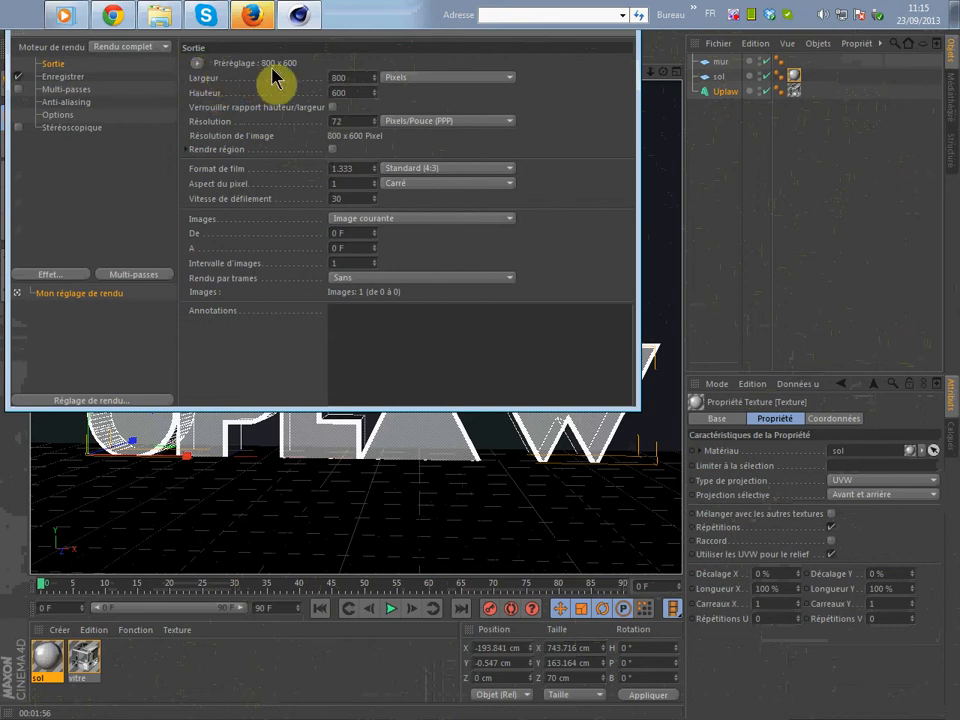
left_click(197, 63)
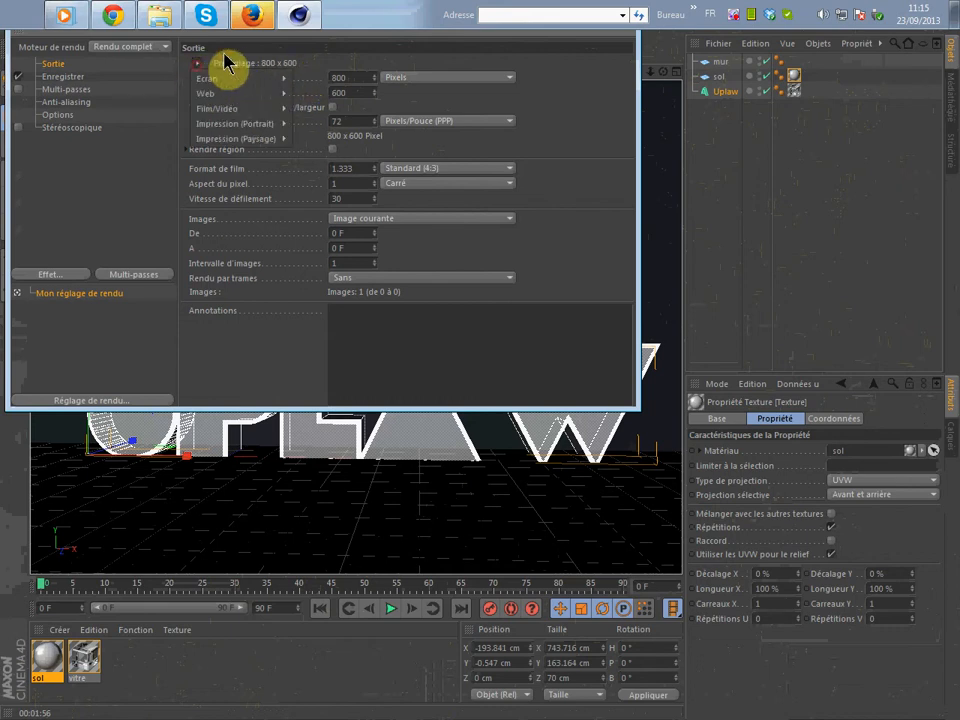
mouse_move(240, 80)
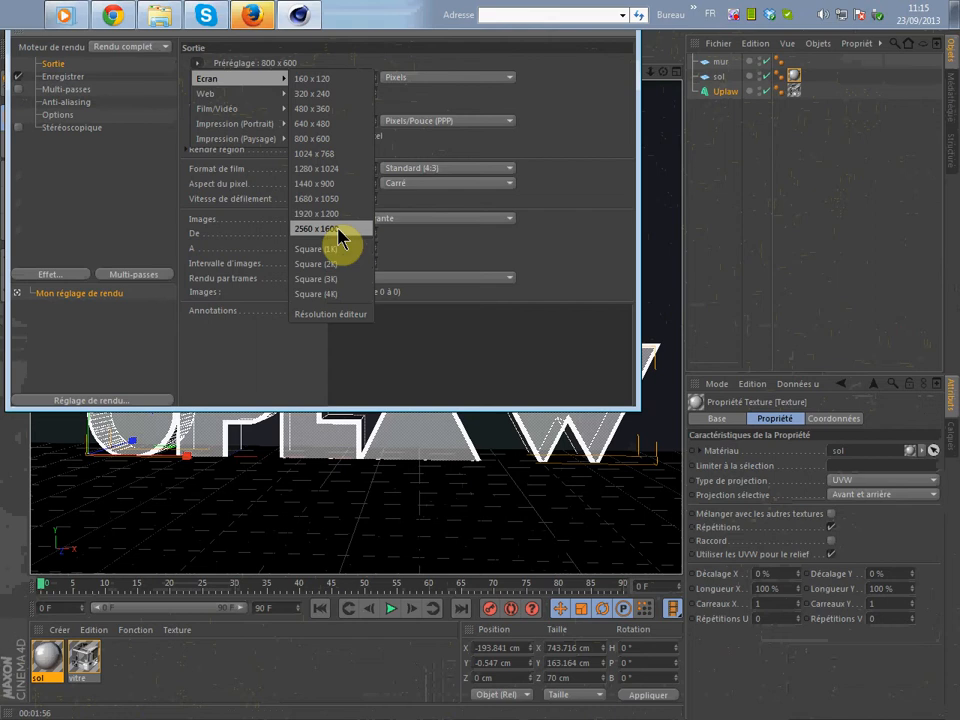
left_click(338, 172)
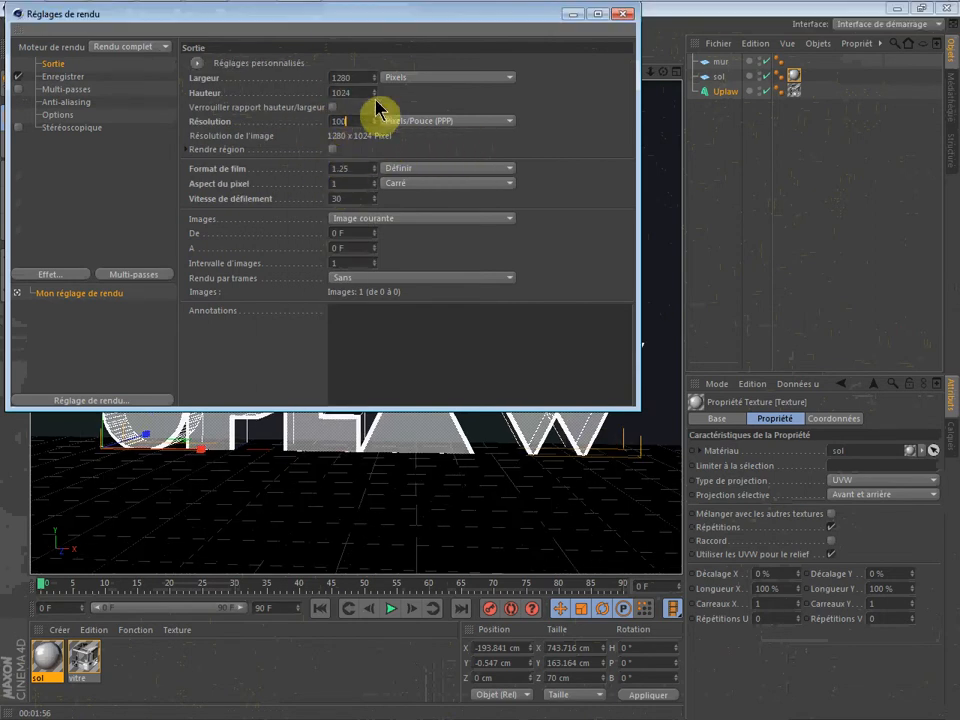
- Set the render output resolution to 100 pixels per inch and close the render settings
double_click(333, 121)
type("100")
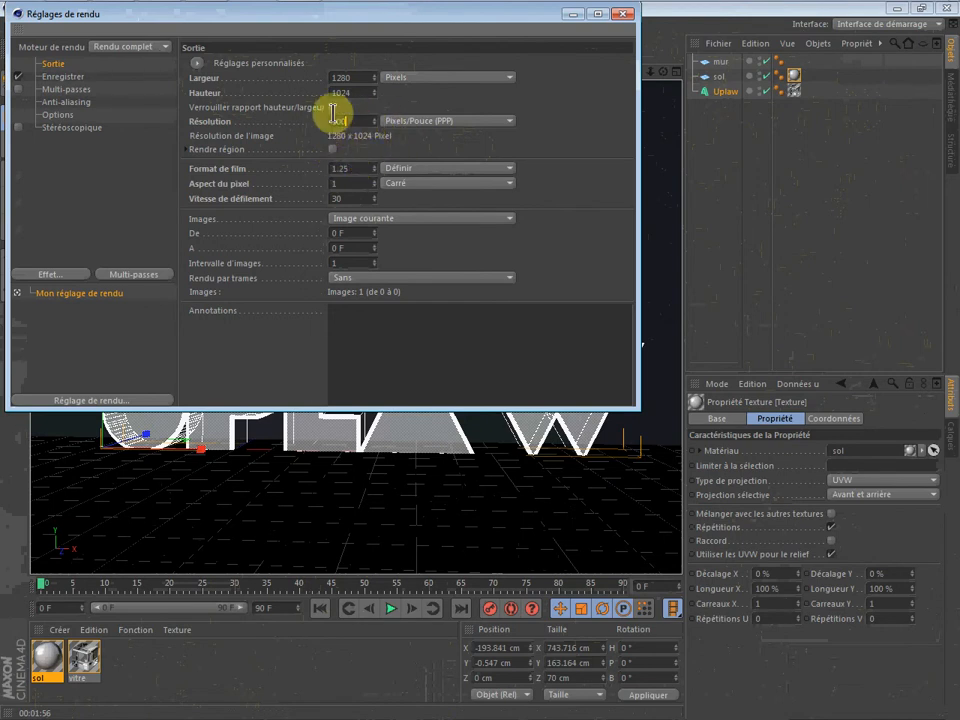
key("Return")
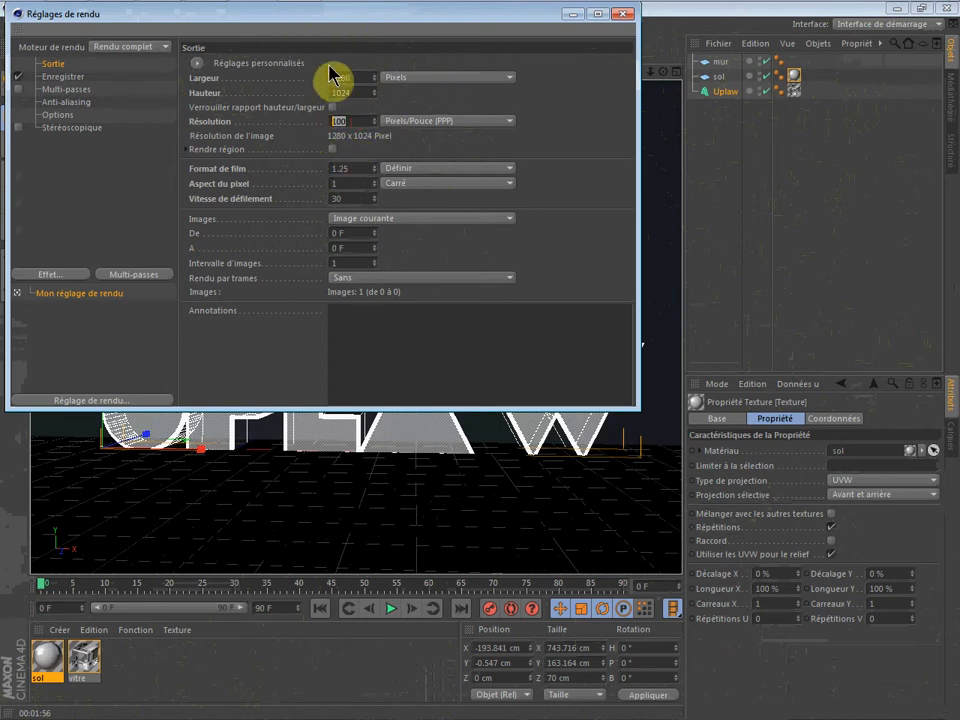
left_click(620, 127)
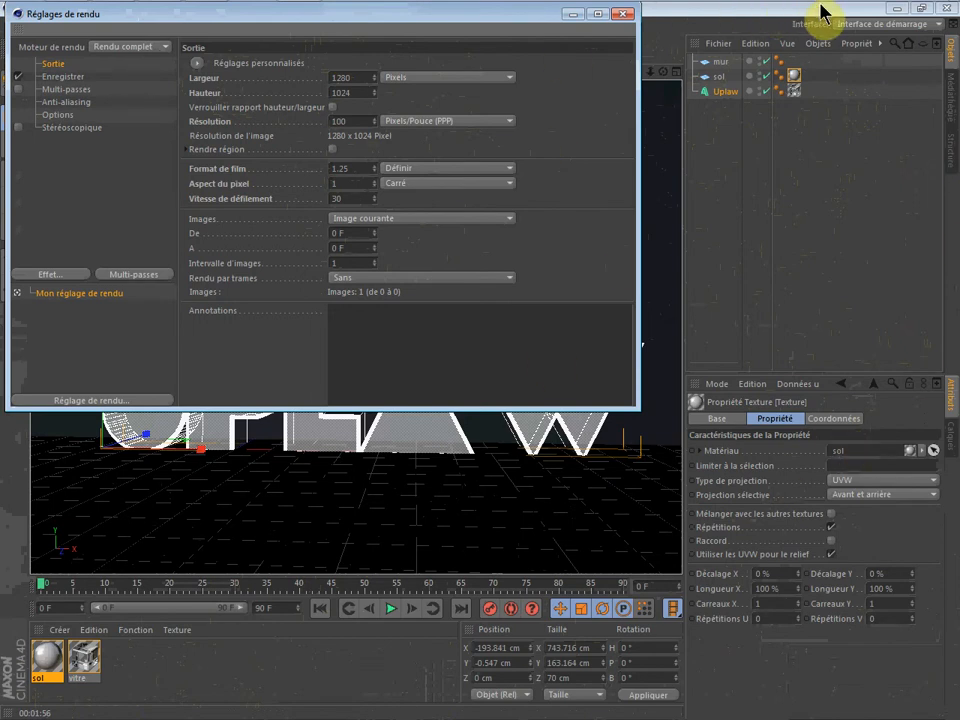
left_click(346, 121)
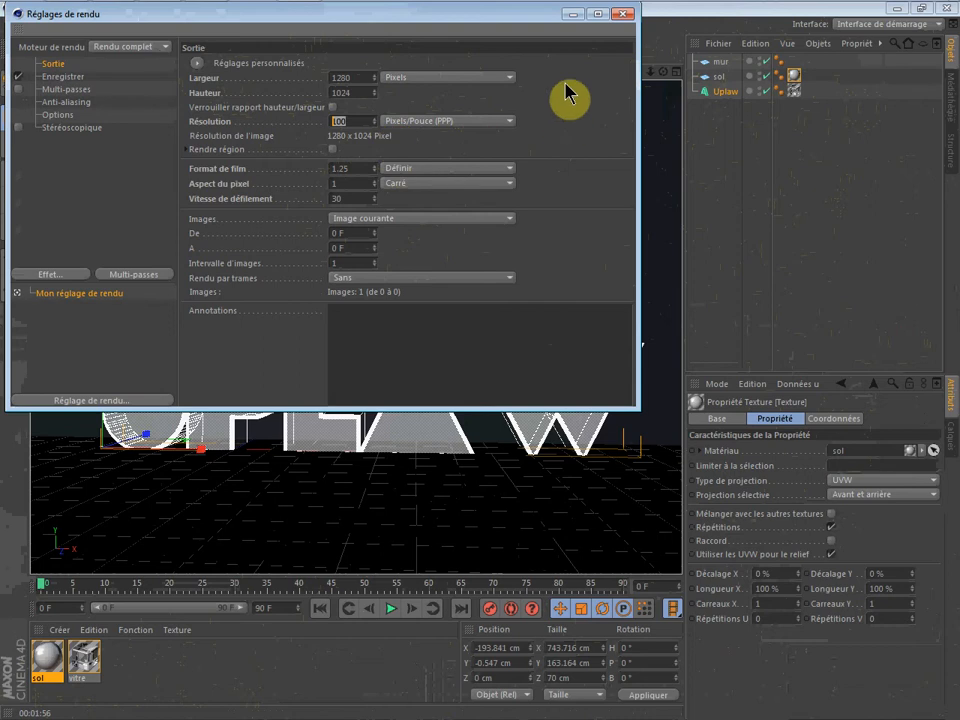
left_click(625, 16)
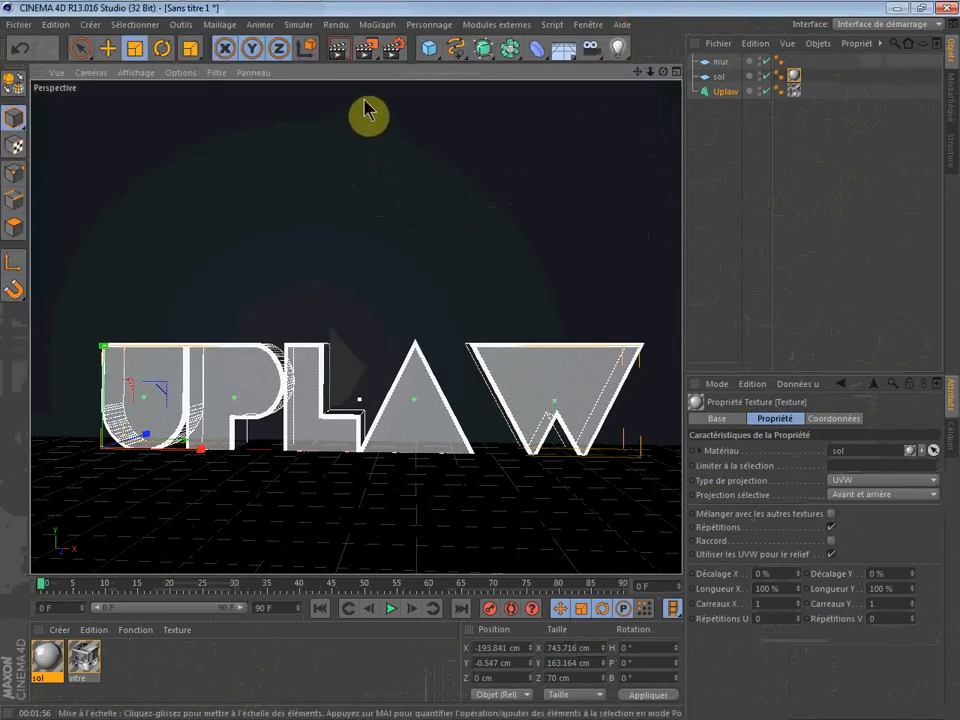
- Render the perspective view to check the lettering and floor materials, and clear the object selection
left_click(342, 55)
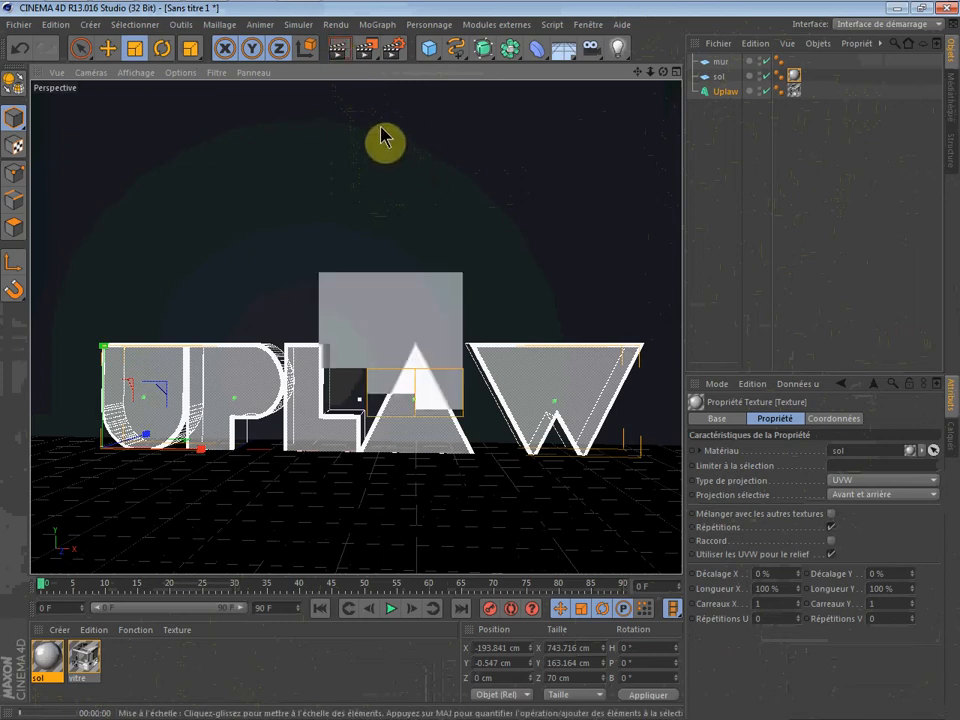
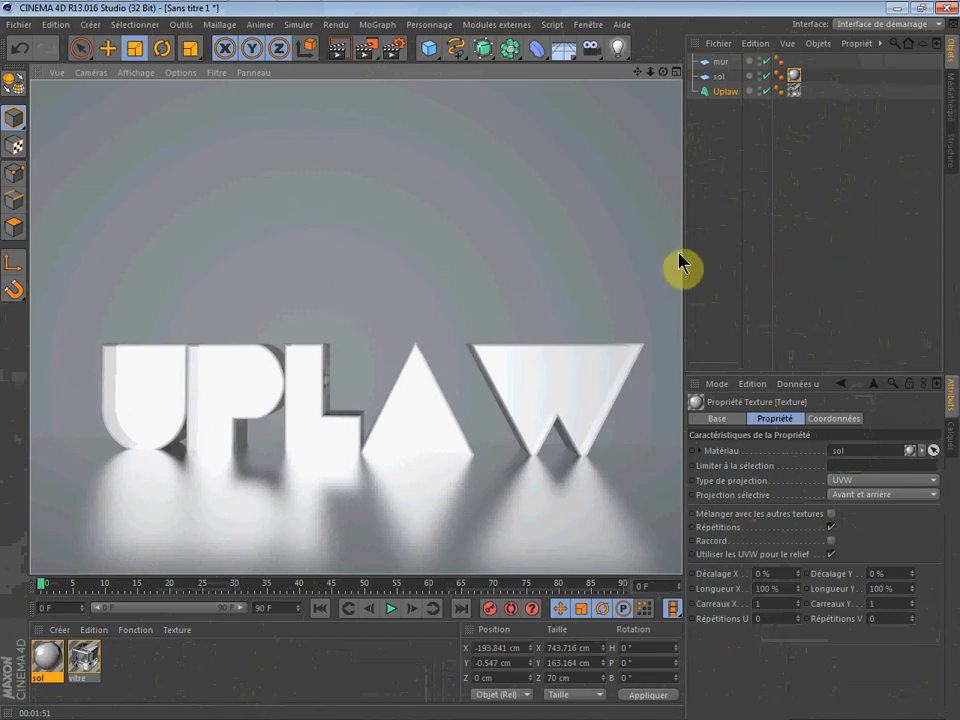
left_click(736, 189)
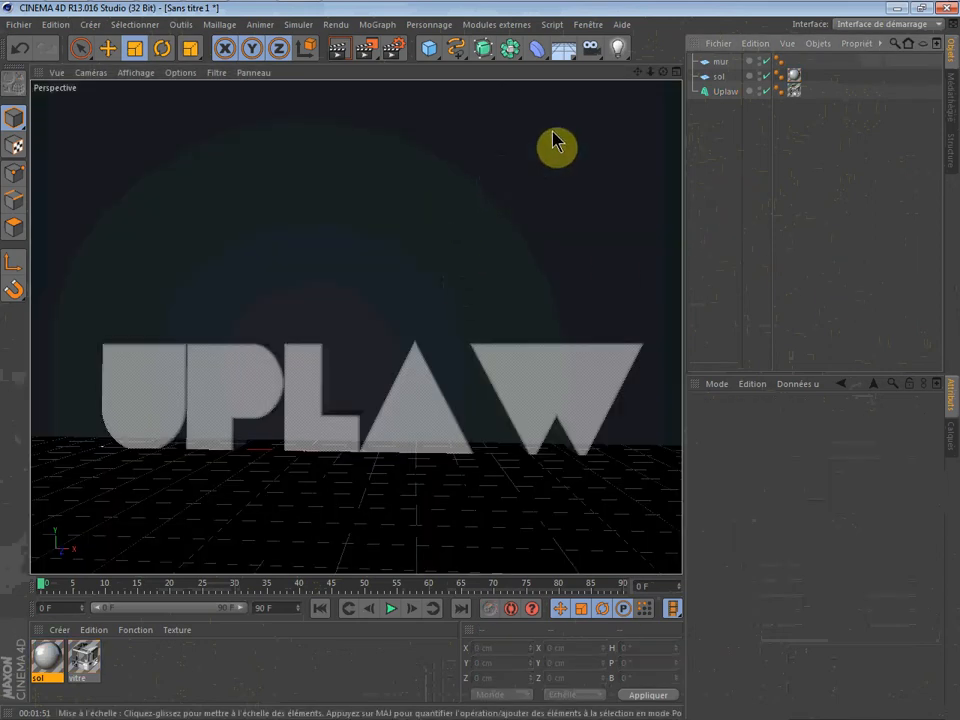
- Add a standard omni light to the scene
left_click_drag(663, 72, 675, 72)
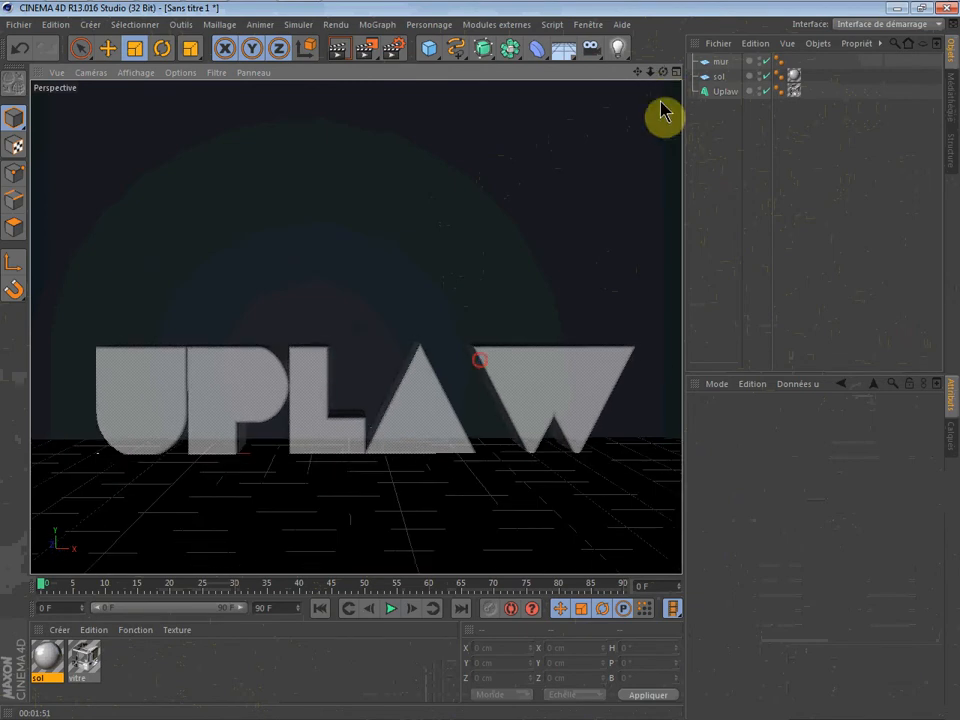
left_click(619, 50)
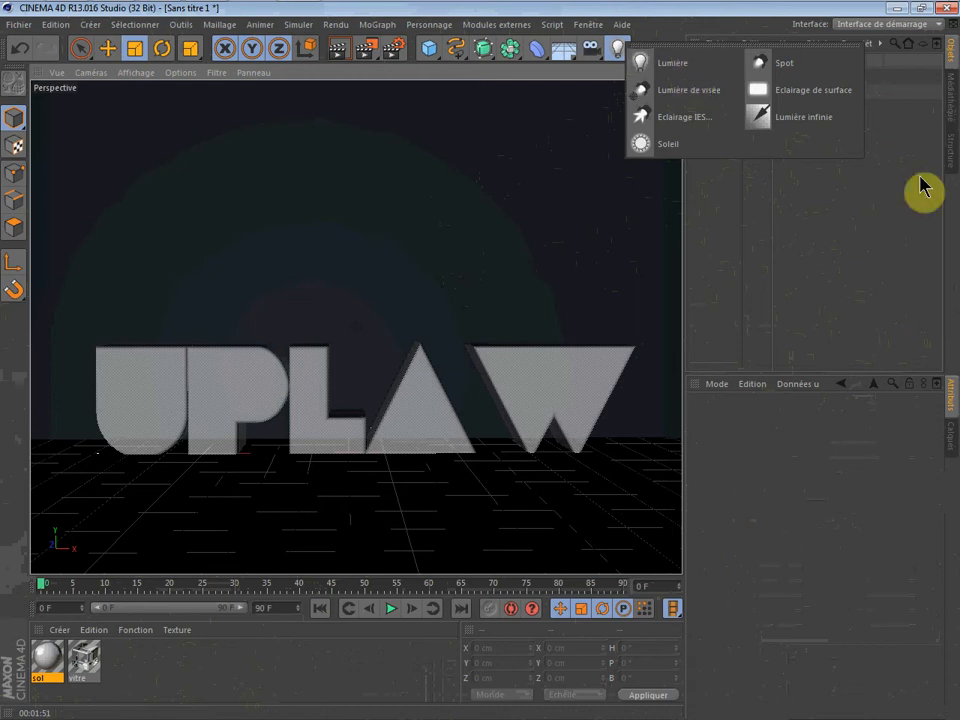
left_click(838, 276)
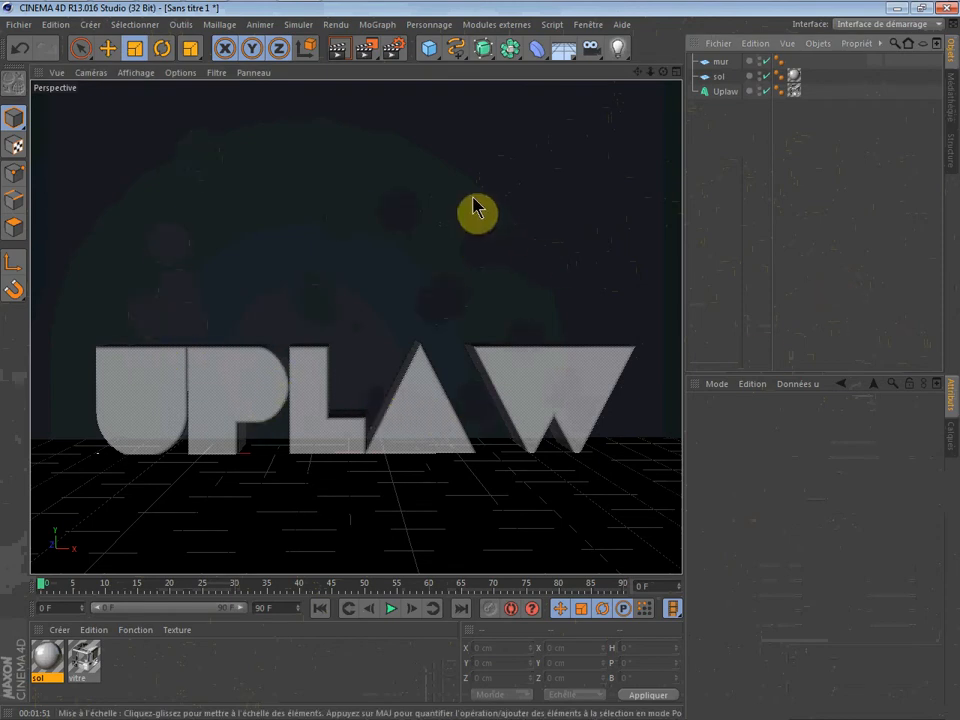
left_click(617, 48)
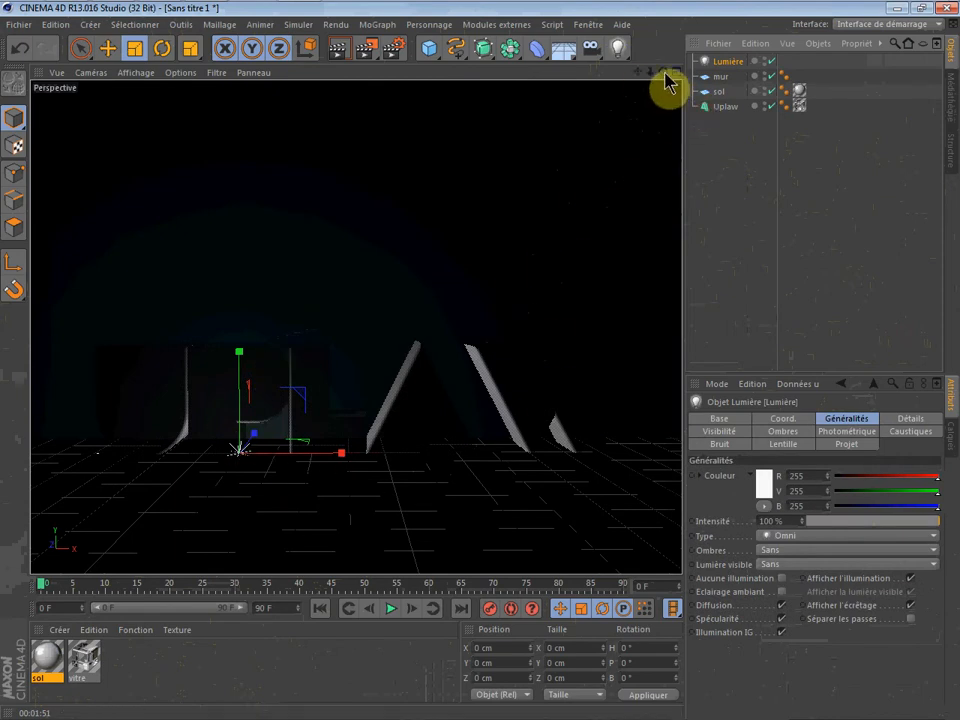
- Move the new light above and in front of the lettering, to about X -99, Y 285 and Z -171 cm
left_click_drag(663, 72, 203, 128)
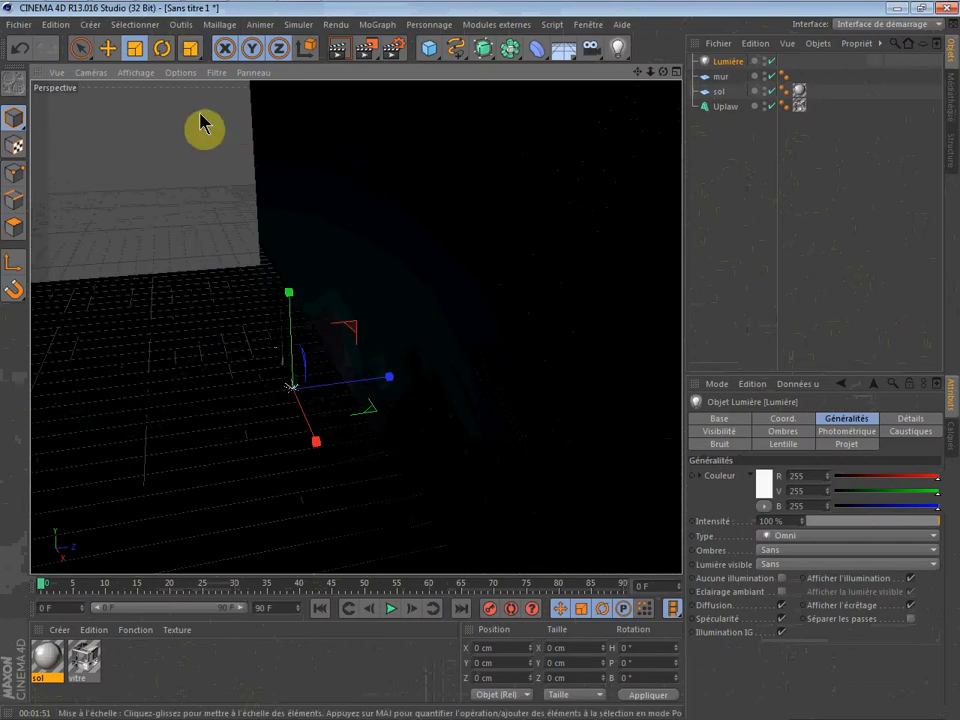
left_click(108, 49)
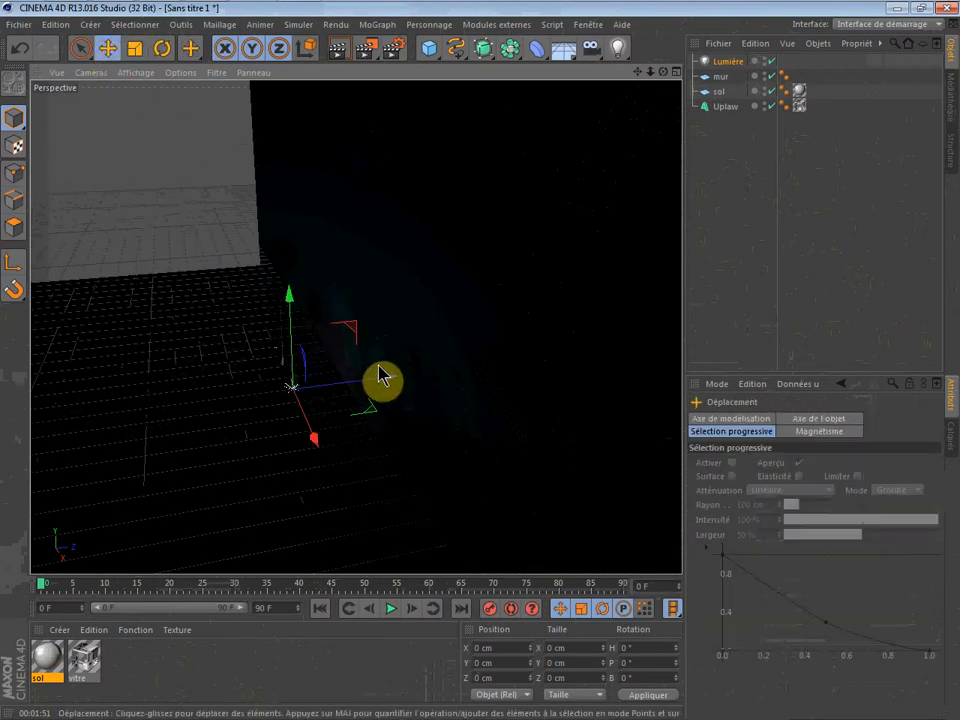
left_click_drag(385, 383, 222, 390)
left_click_drag(114, 401, 86, 216)
left_click_drag(180, 216, 244, 207)
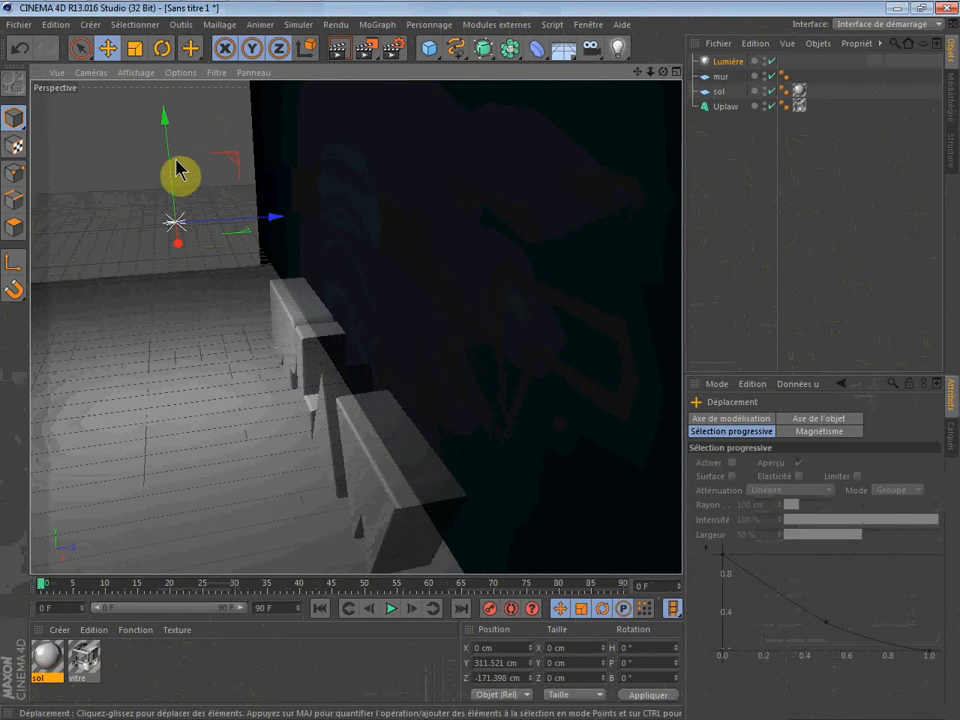
left_click_drag(176, 161, 180, 194)
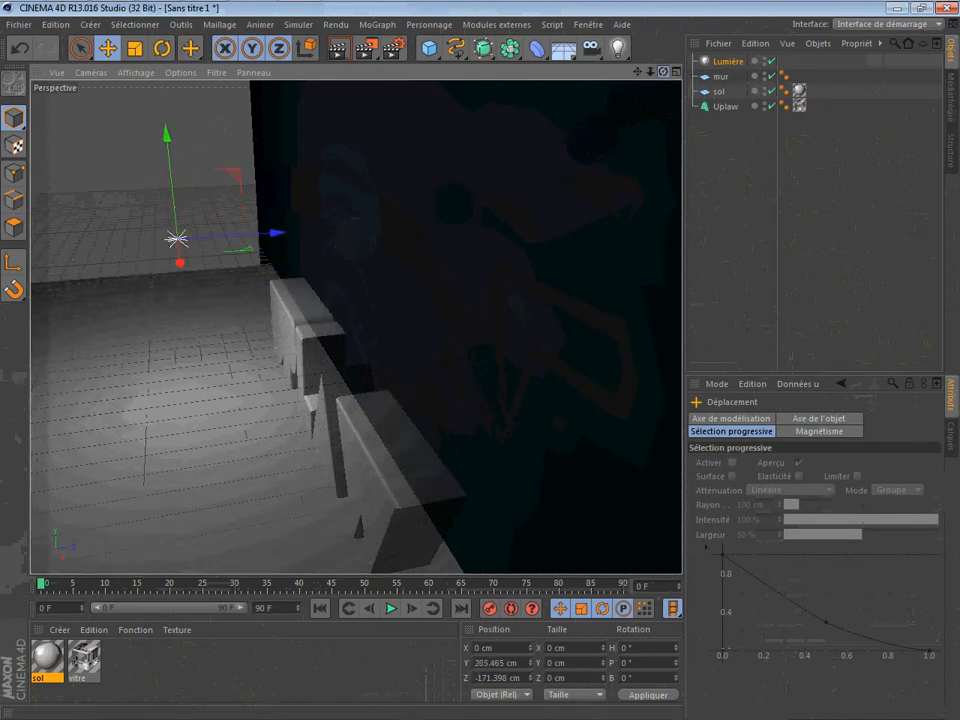
left_click_drag(663, 72, 810, 65)
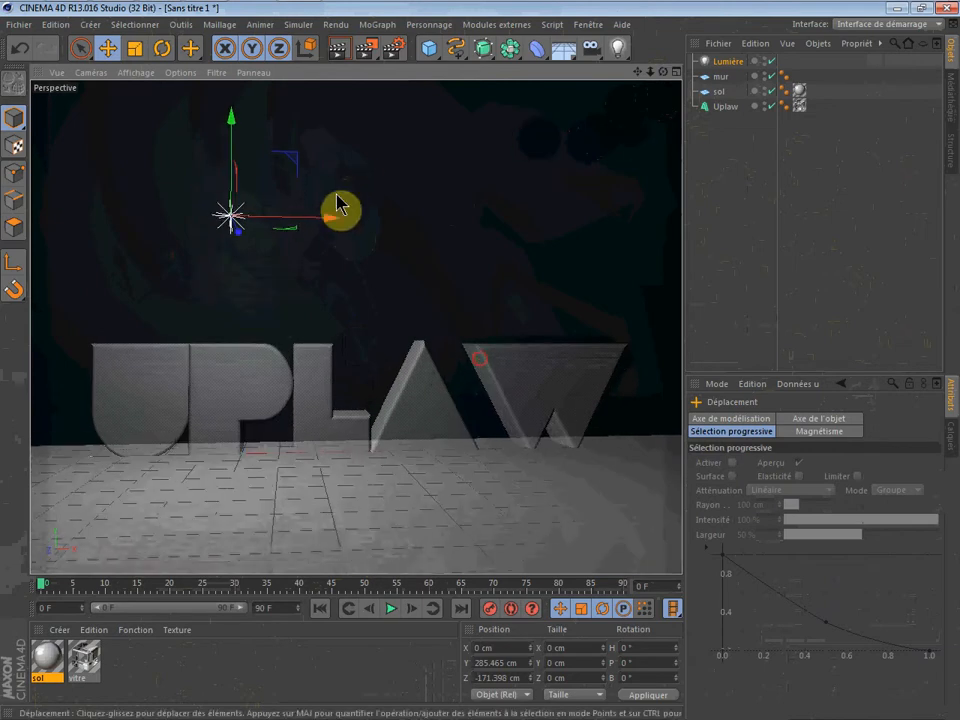
left_click_drag(337, 205, 230, 265)
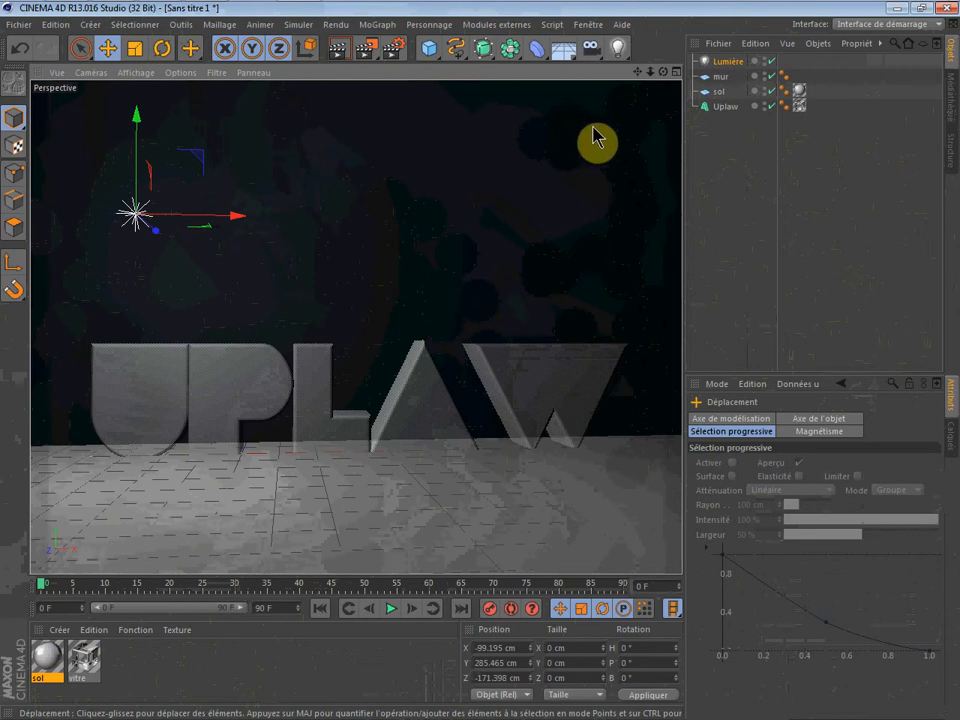
- Add a second omni light and place it above the W end of the lettering, at about X 427, Y 260 and Z -223 cm
left_click(620, 52)
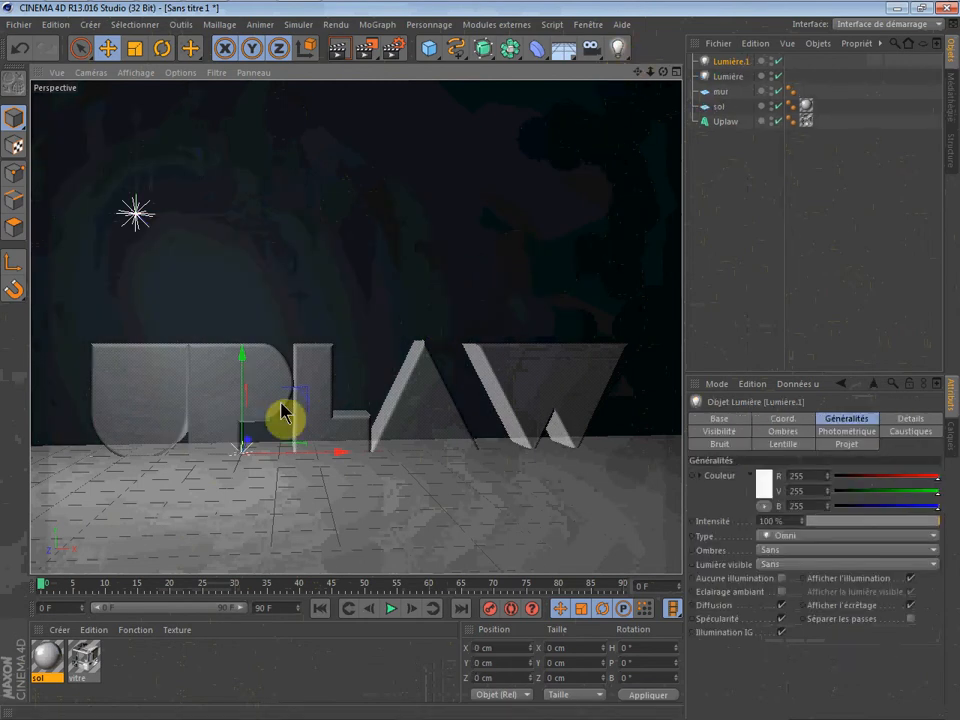
mouse_move(663, 72)
left_mouse_down()
mouse_move(600, 170)
mouse_move(489, 294)
left_mouse_up()
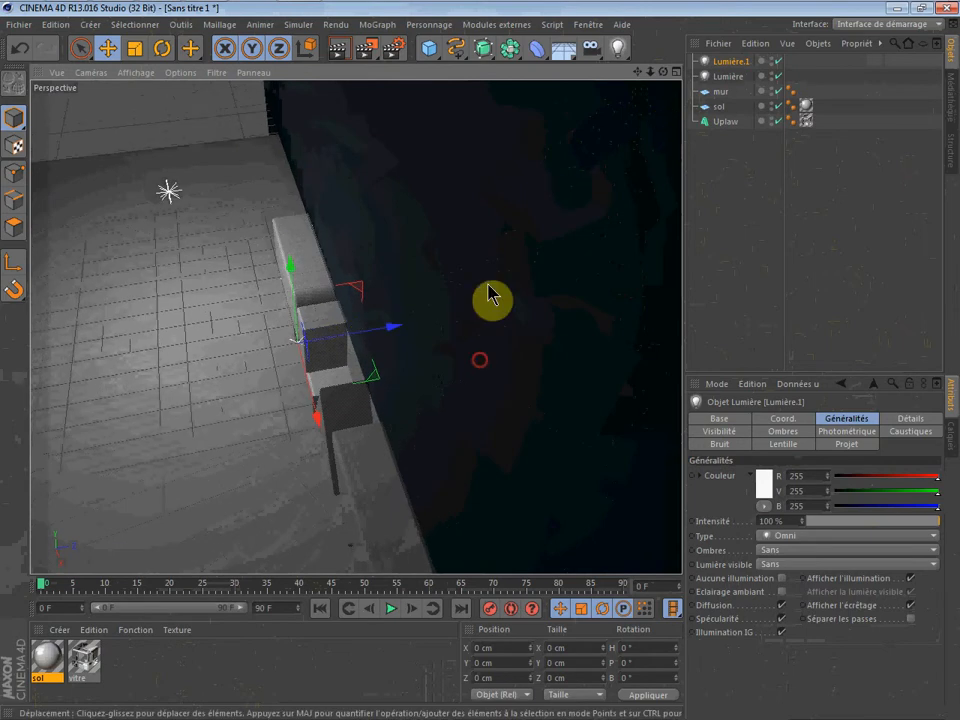
left_click_drag(396, 343, 274, 364)
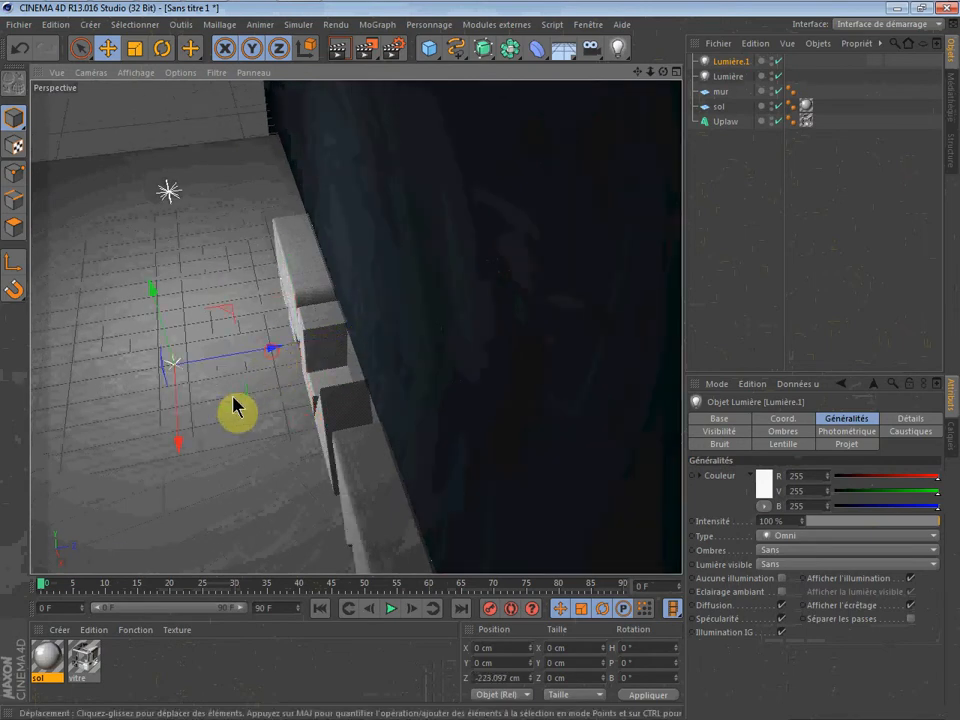
left_click_drag(152, 300, 135, 160)
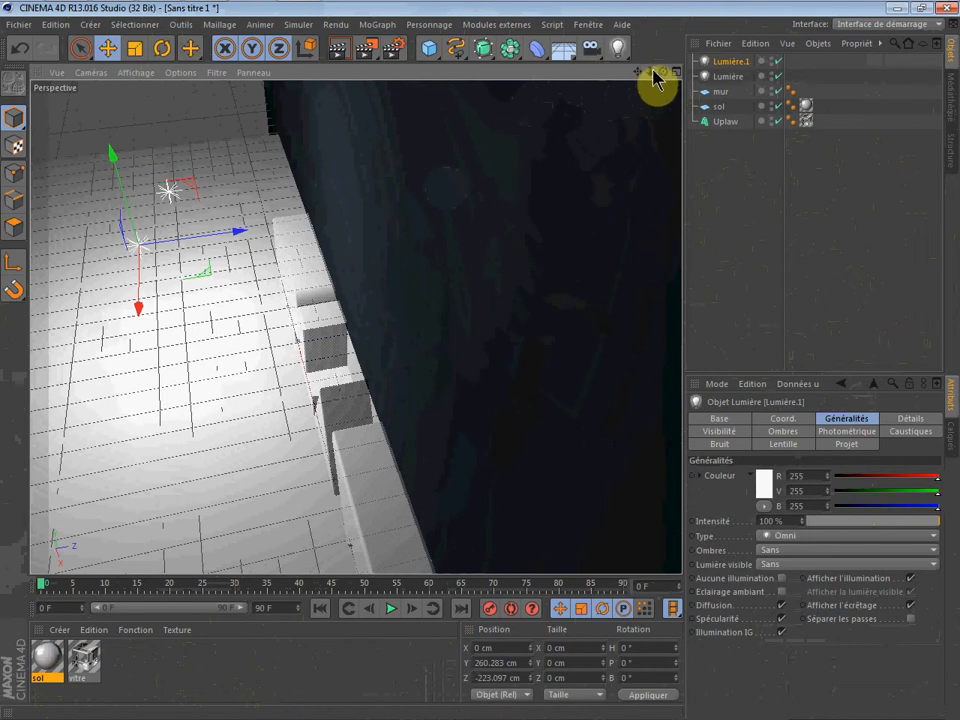
left_click_drag(650, 71, 371, 203)
left_click_drag(296, 276, 638, 258)
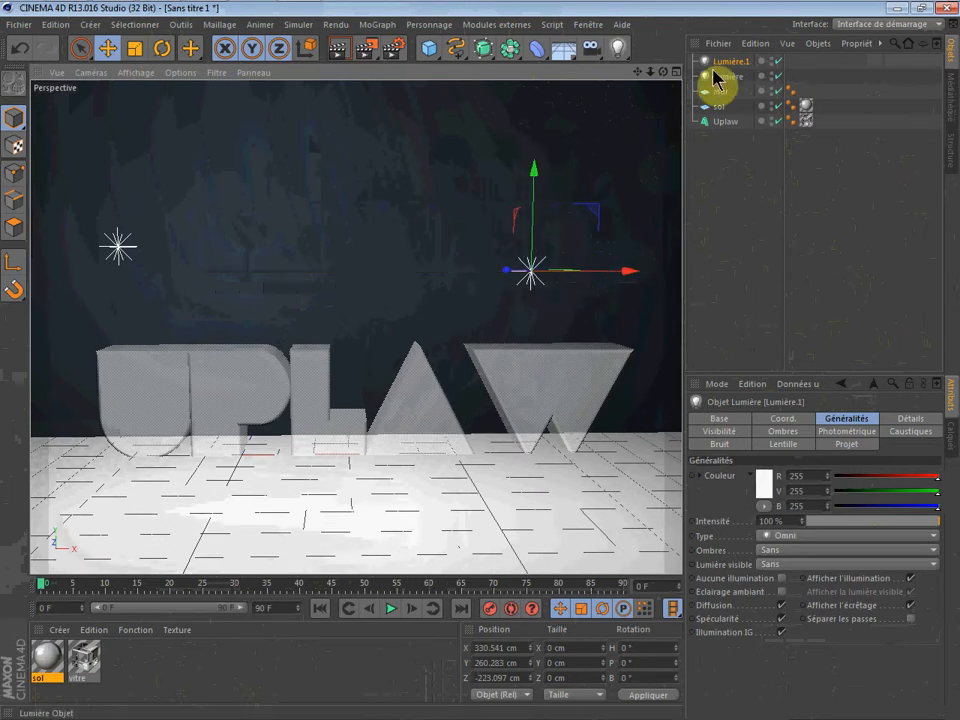
left_click_drag(663, 71, 430, 72)
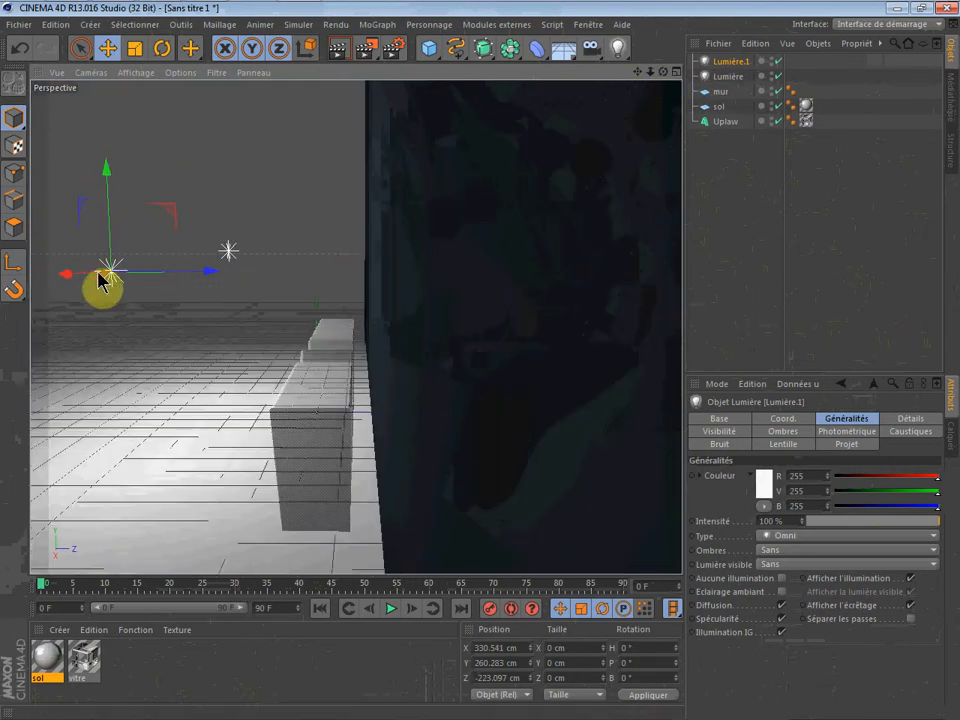
left_click_drag(98, 274, 62, 328)
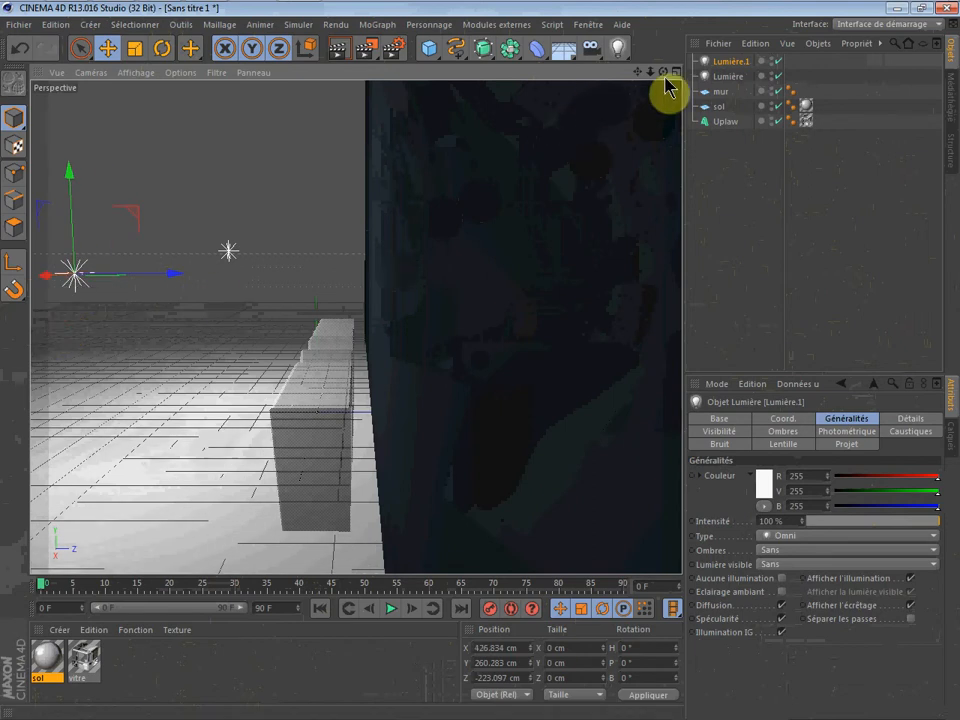
left_click_drag(665, 78, 901, 110)
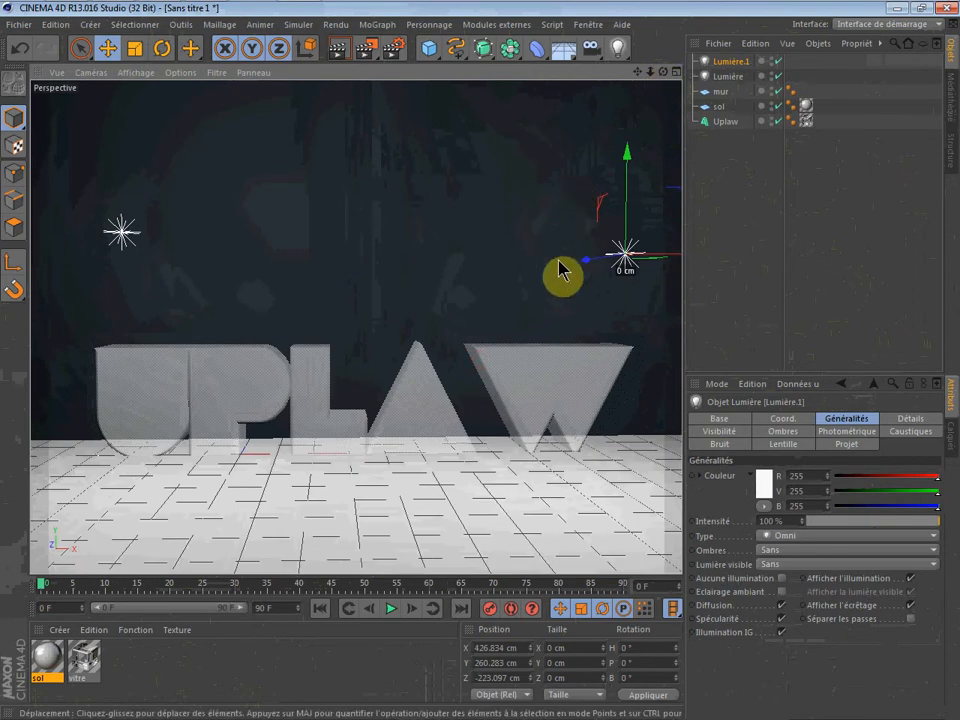
- Render the perspective view to check the lighting, and pull both lights farther in front of the lettering, to a shared Z position of about -279 cm
scroll(560, 270, "up", 2)
scroll(560, 270, "down", 1)
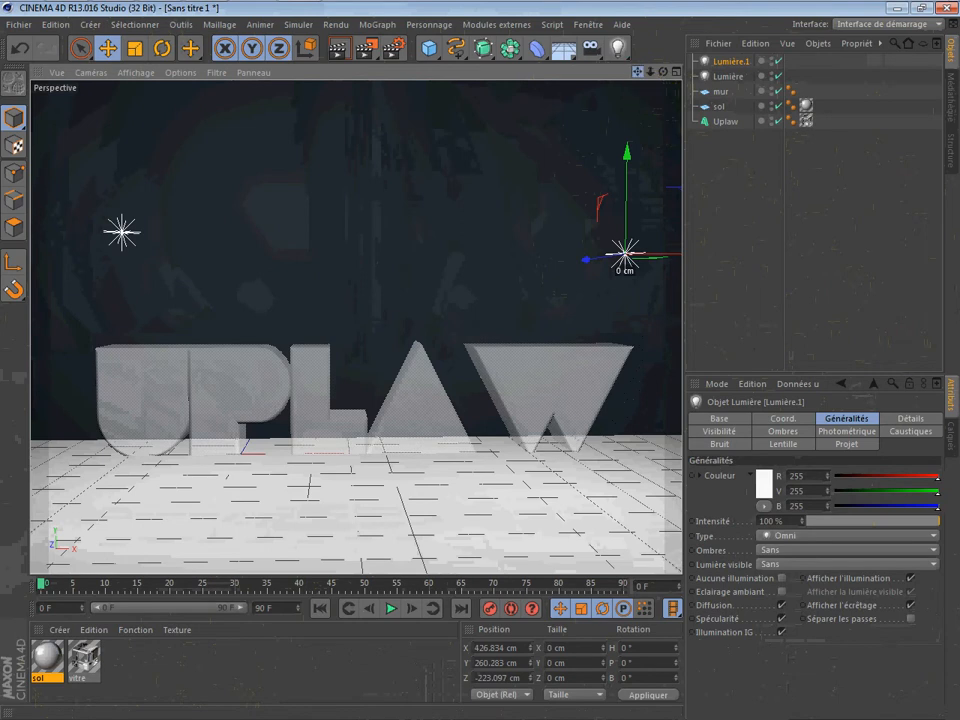
left_click_drag(637, 71, 637, 105)
scroll(272, 262, "up", 1)
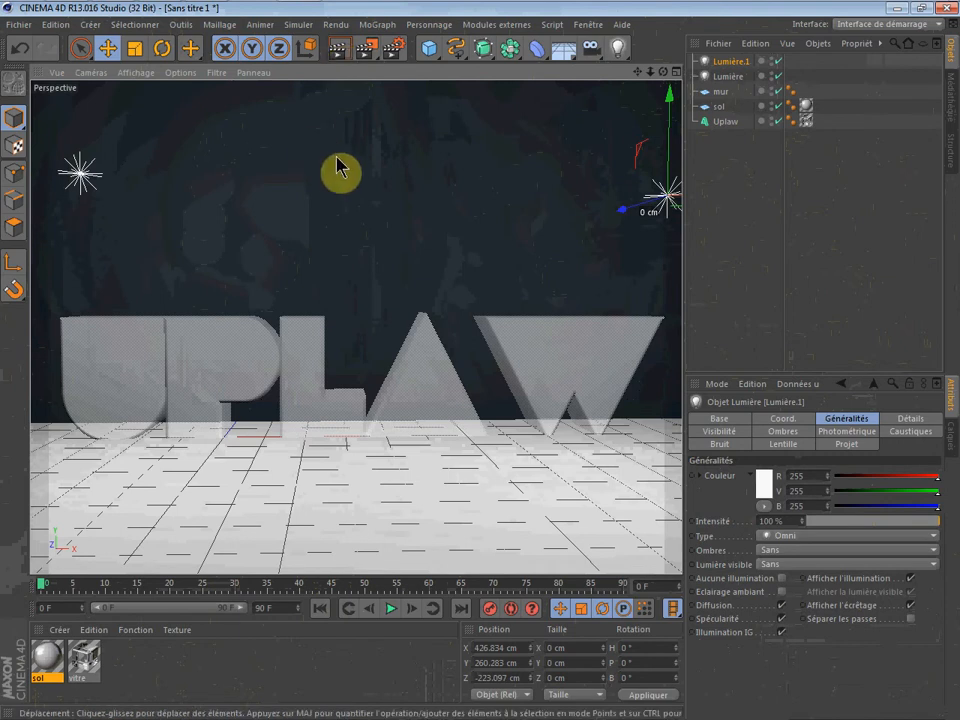
left_click(339, 50)
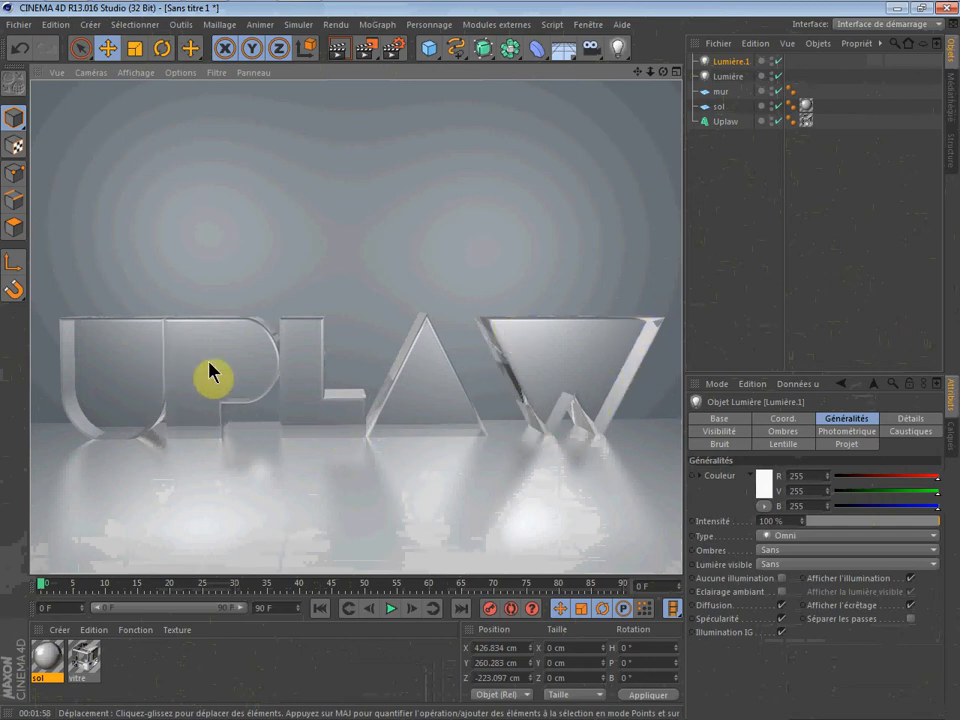
left_click(728, 76, "ctrl")
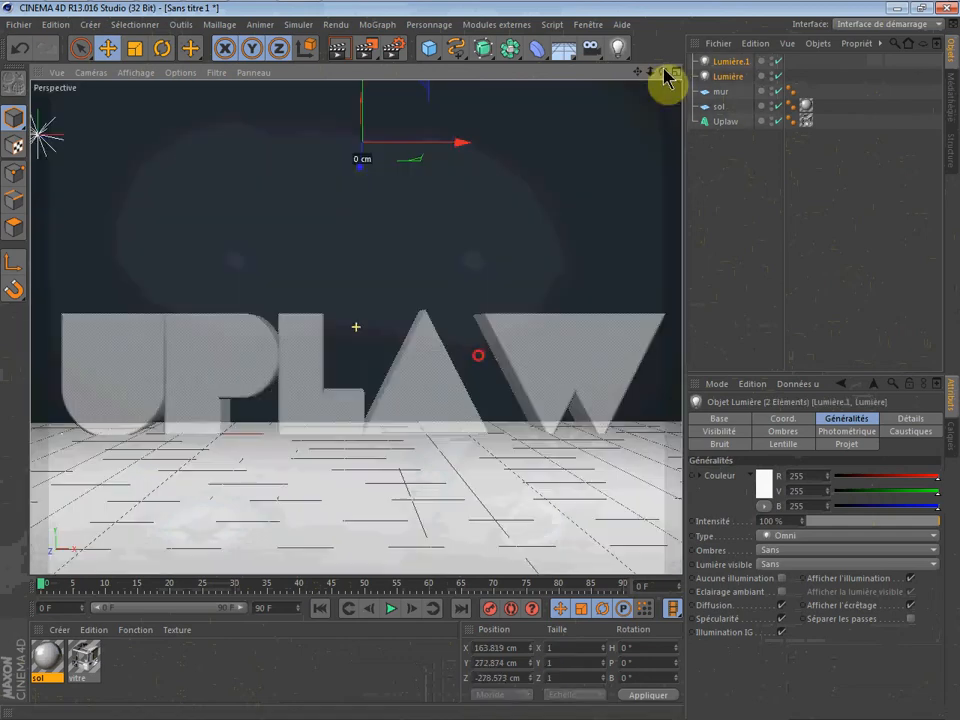
- Duplicate the Uplaw text object twice in the object list
left_click(721, 122)
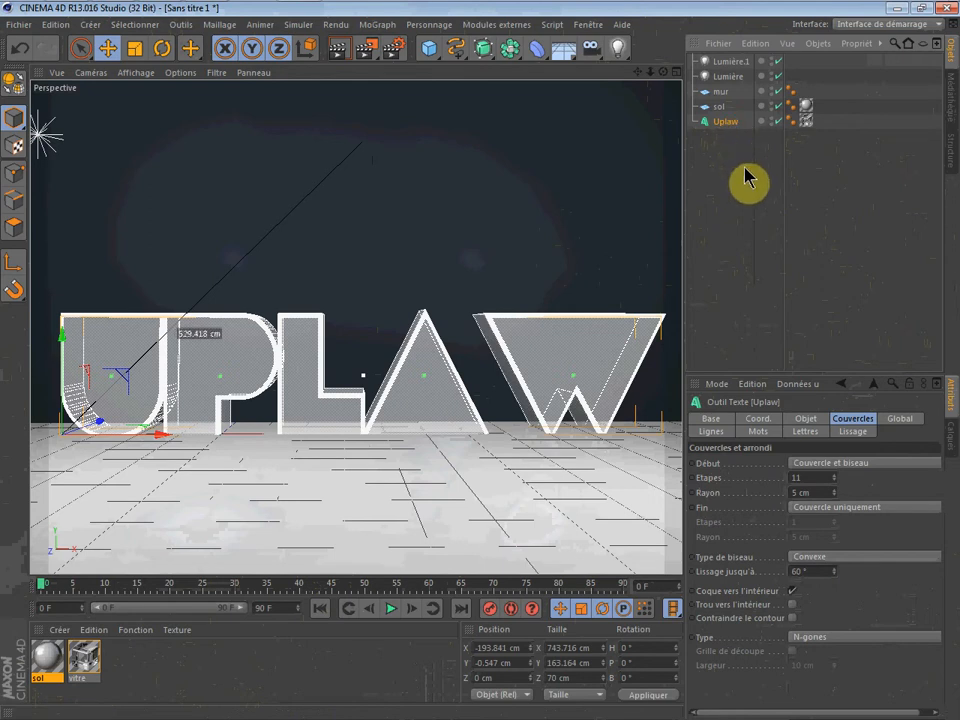
mouse_move(718, 120)
left_mouse_down("ctrl")
mouse_move(722, 64)
mouse_move(722, 140)
left_mouse_up("ctrl")
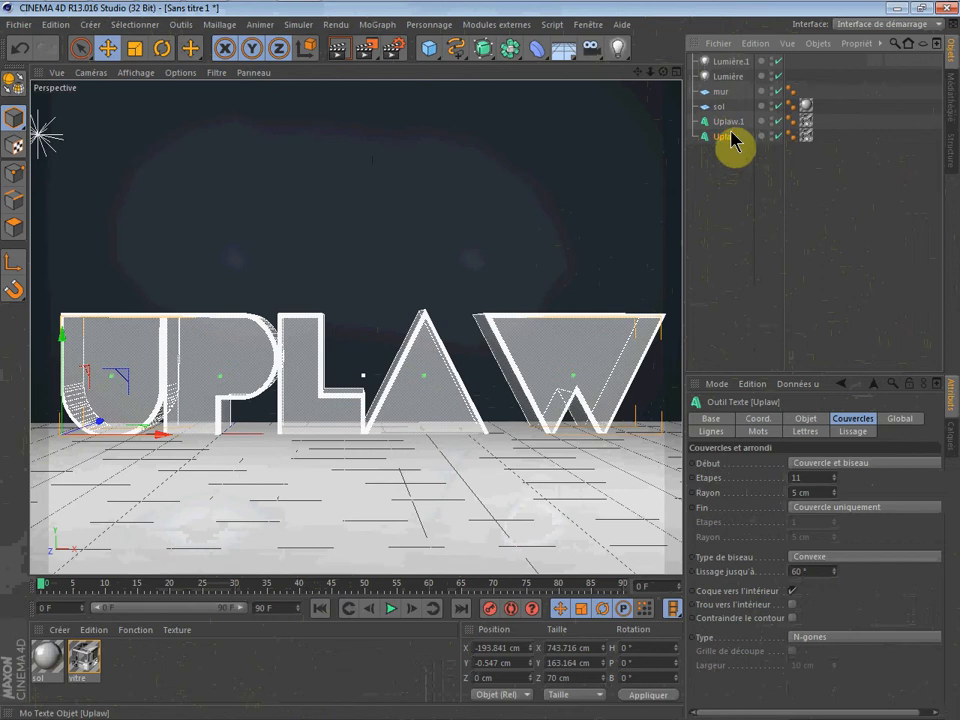
mouse_move(728, 133)
left_mouse_down("ctrl")
mouse_move(733, 63)
mouse_move(742, 150)
left_mouse_up("ctrl")
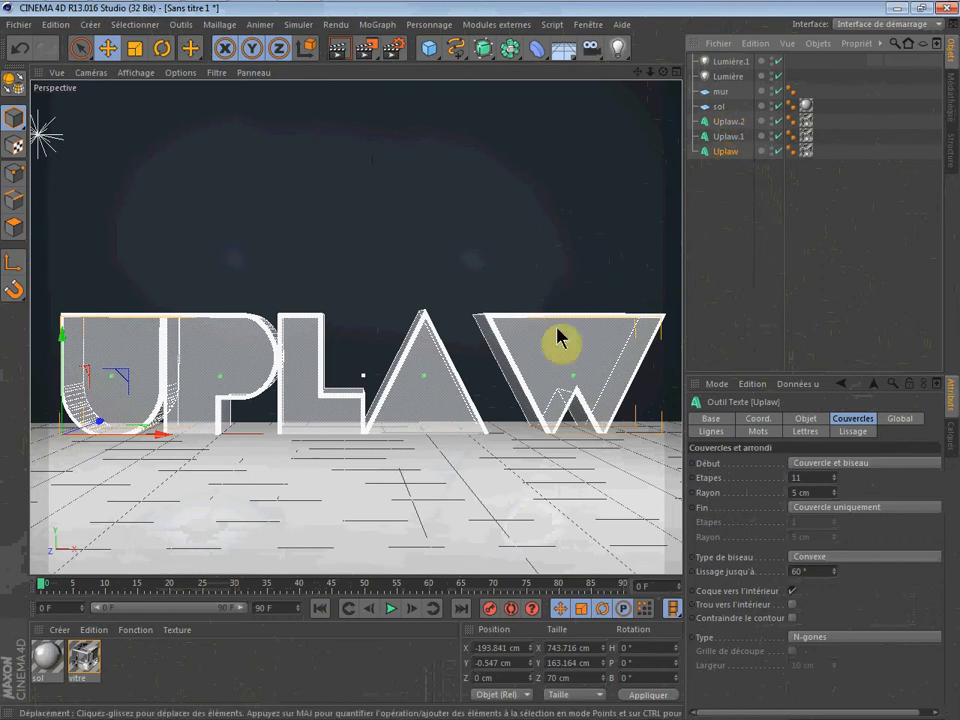
scroll(465, 432, "up", 3)
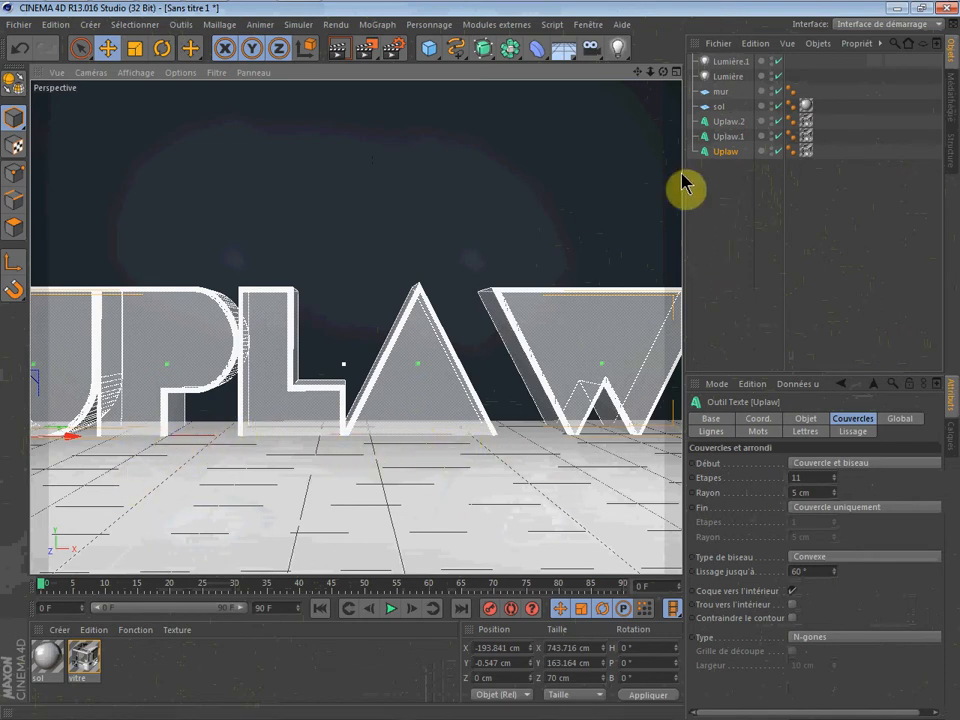
- Add a Fragmentation deformer and place it below the Uplaw text objects in the object hierarchy
left_click(536, 50)
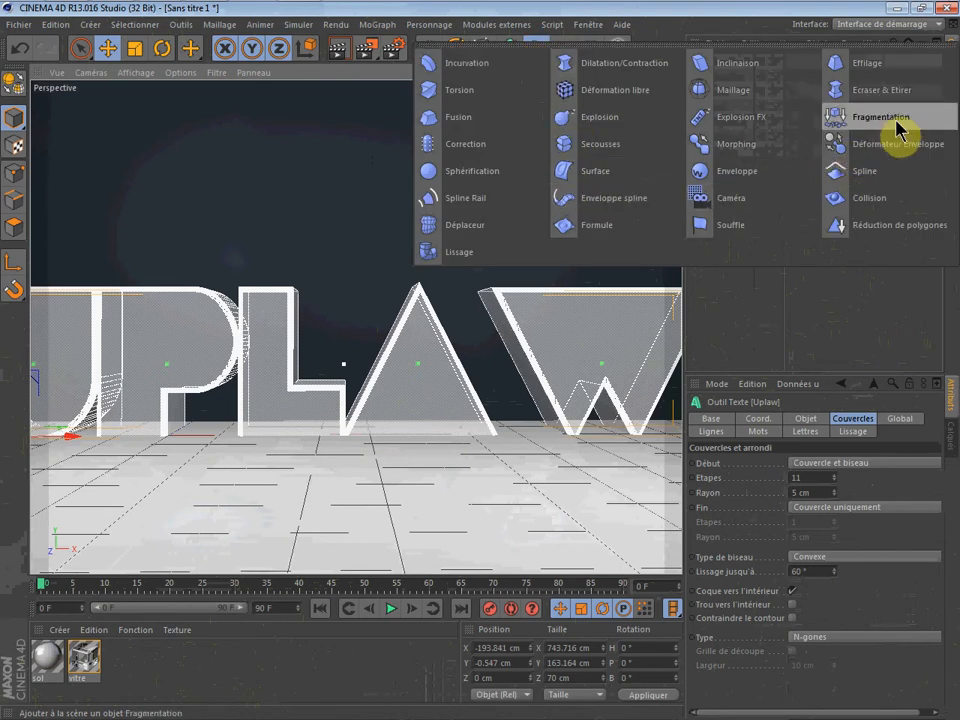
left_click(880, 117)
left_click_drag(741, 70, 744, 180)
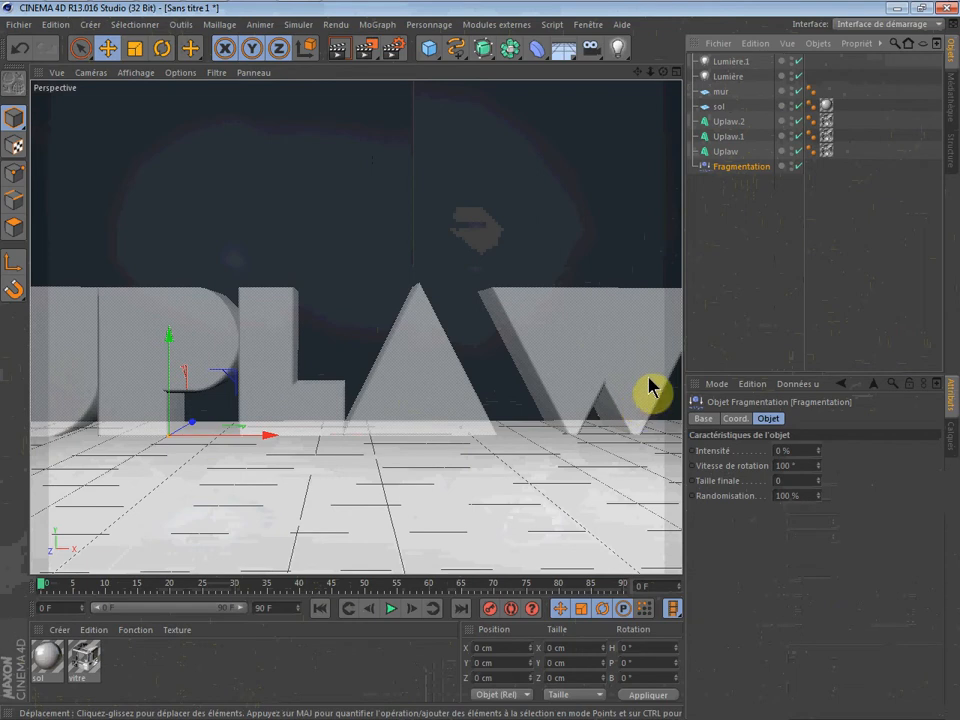
- Try to smooth the Uplaw.2 text by nesting it in a Hyper NURBS object, and undo the attempt
left_click_drag(484, 50, 594, 70)
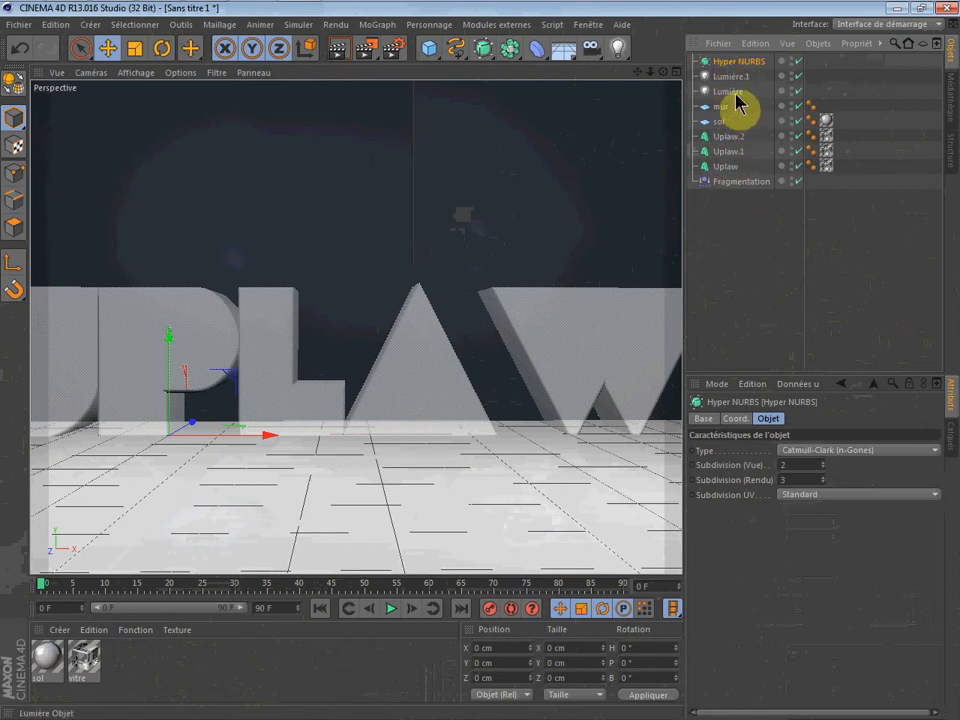
left_click_drag(724, 141, 734, 73)
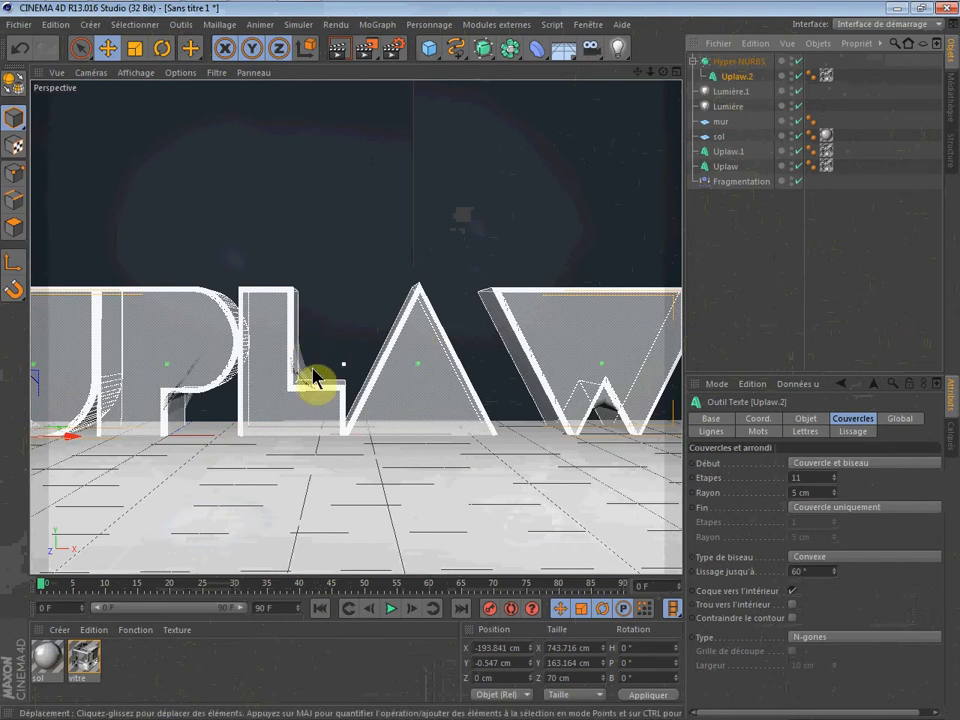
key("ctrl+z")
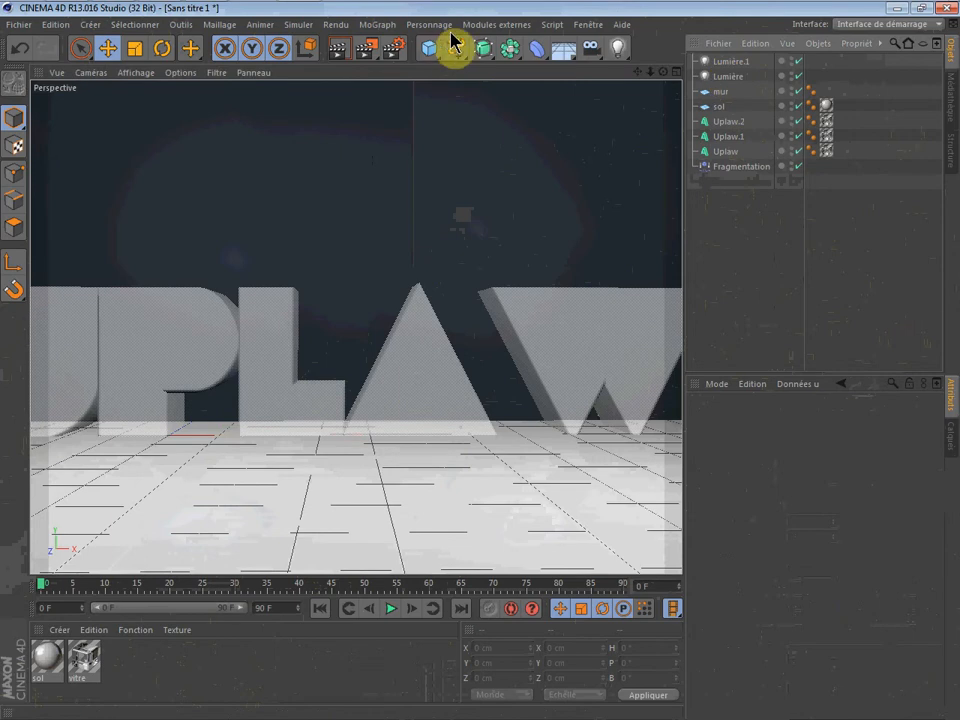
left_click(719, 167)
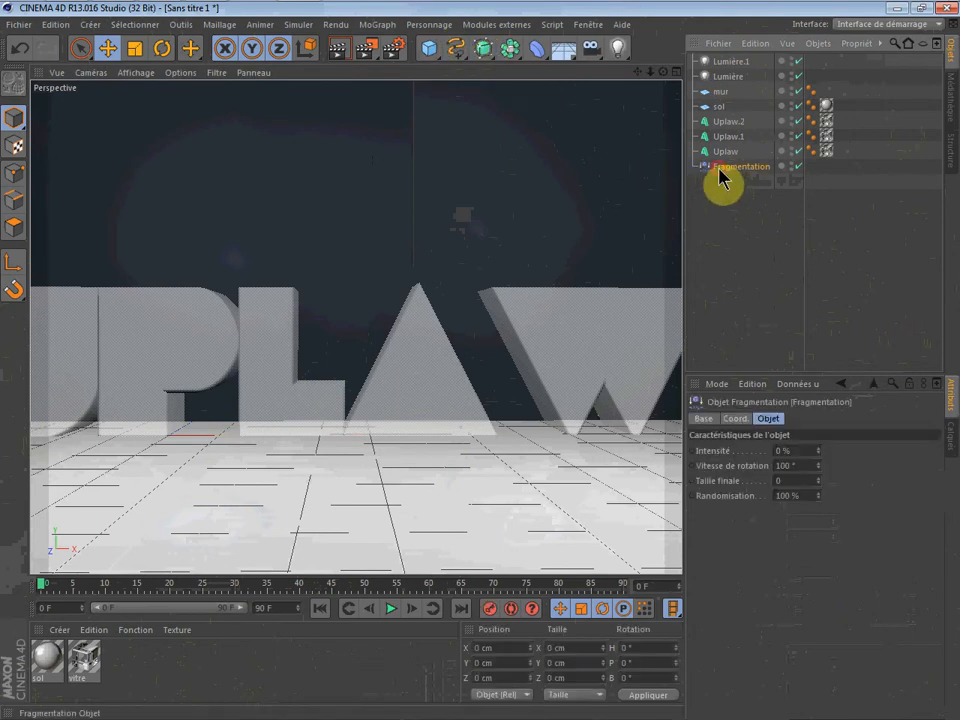
left_click(514, 48)
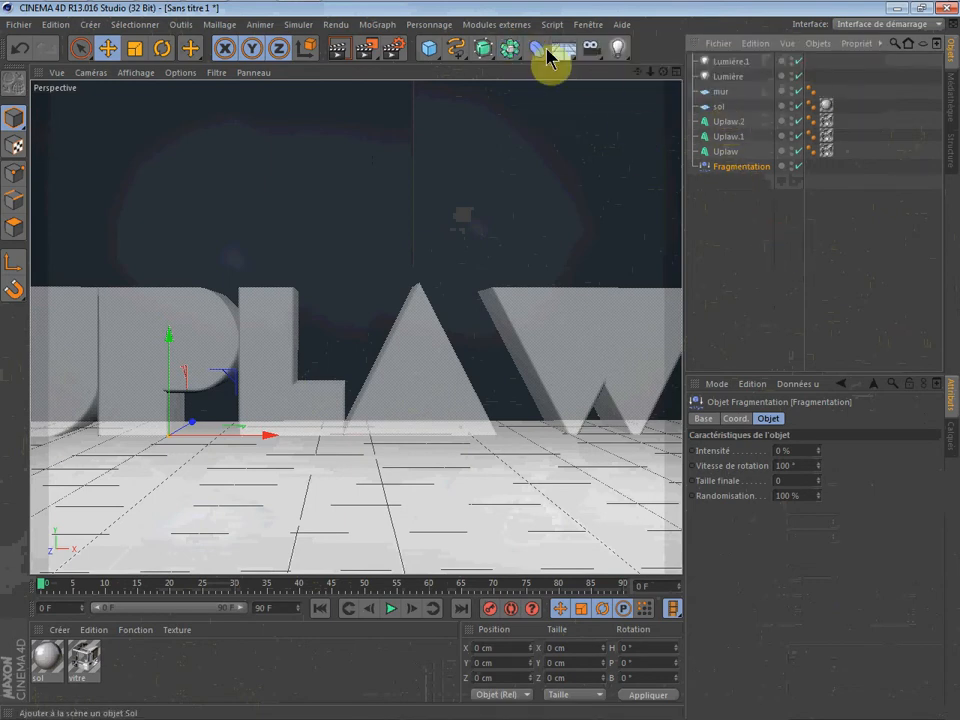
left_click(548, 60)
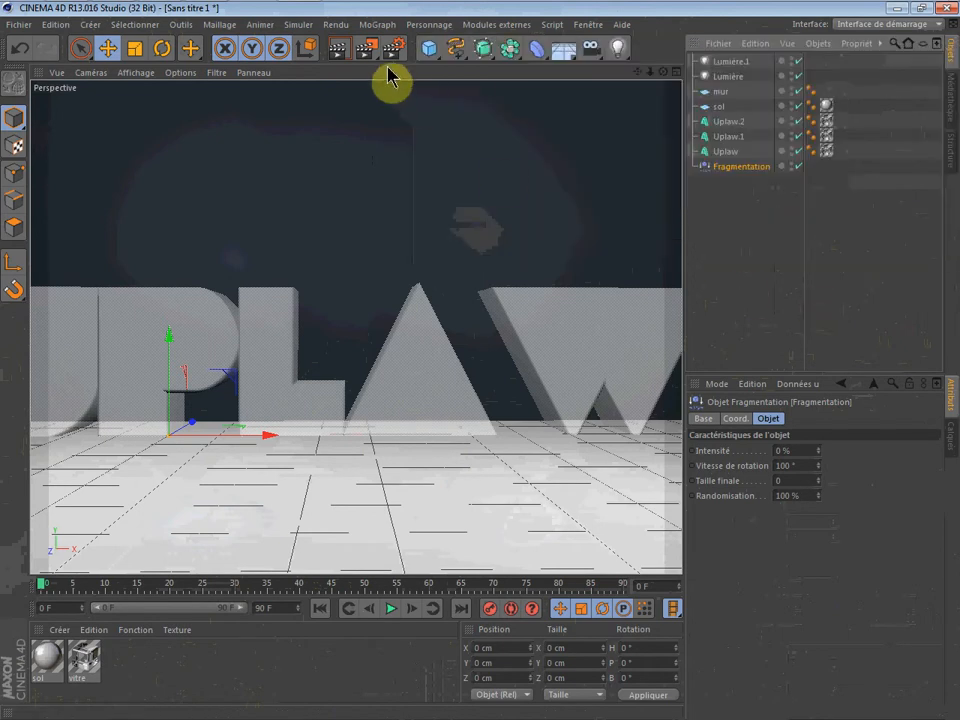
left_click(377, 24)
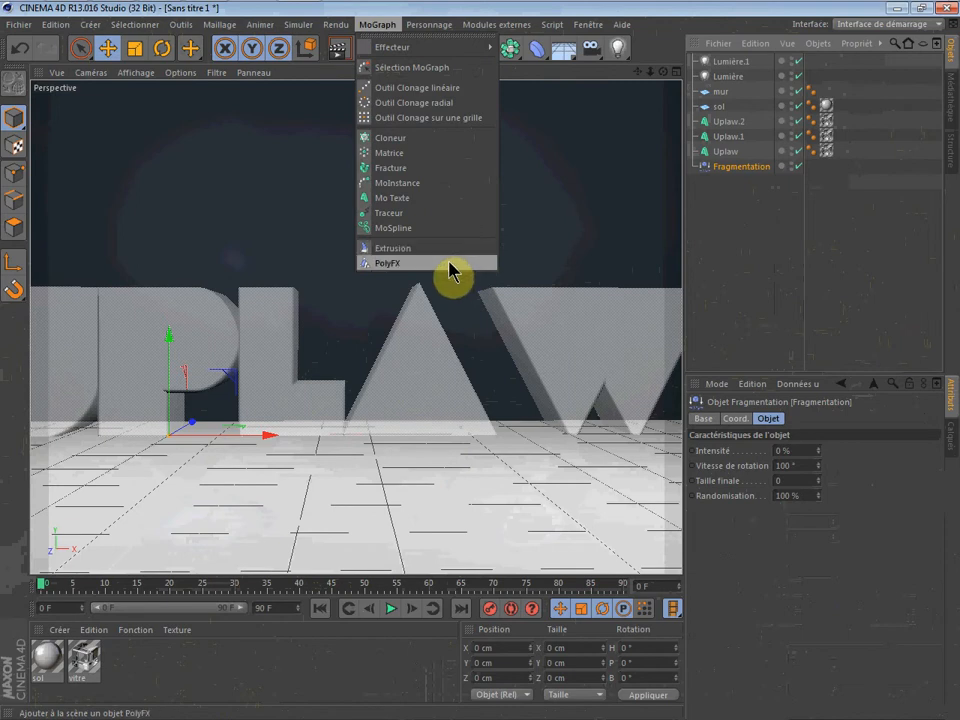
left_click(779, 212)
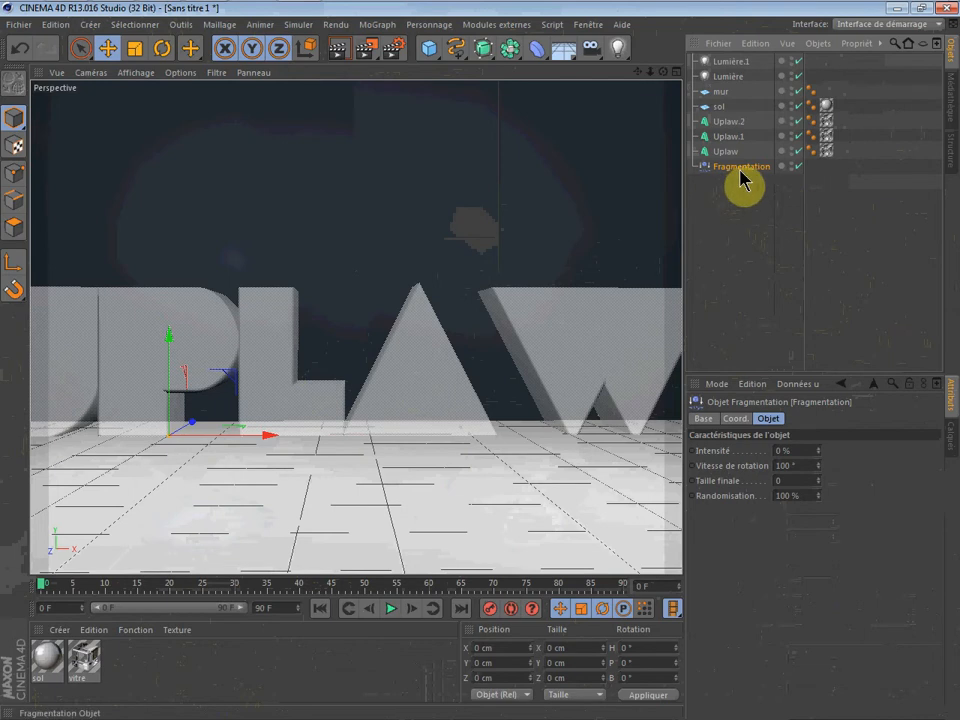
mouse_move(740, 171)
left_mouse_down()
mouse_move(722, 153)
mouse_move(733, 152)
left_mouse_up()
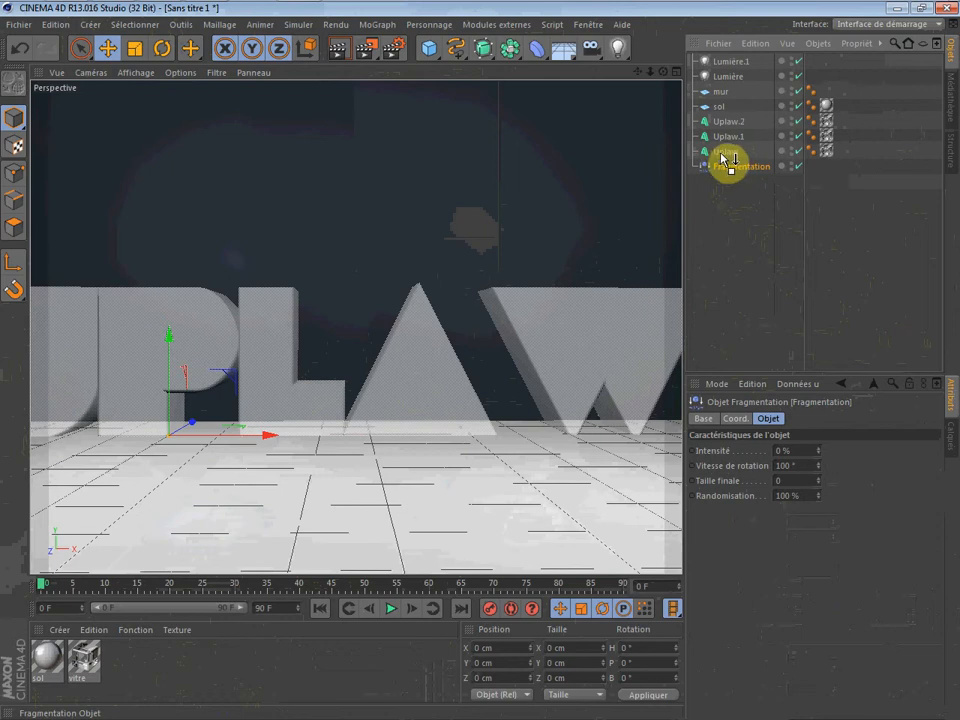
left_click_drag(727, 160, 729, 163)
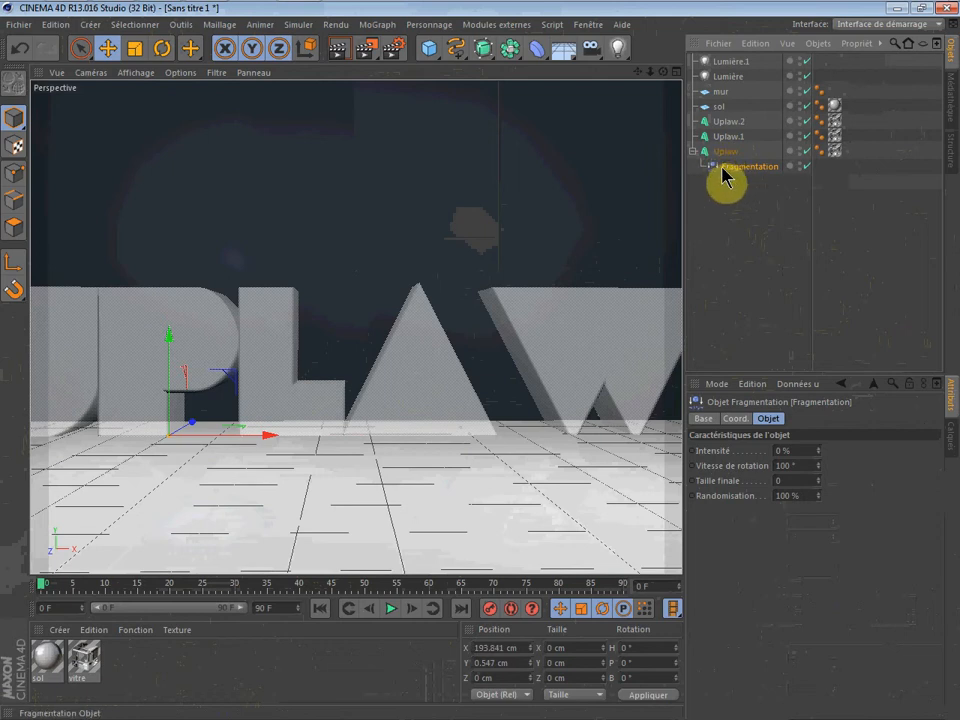
key("ctrl+z")
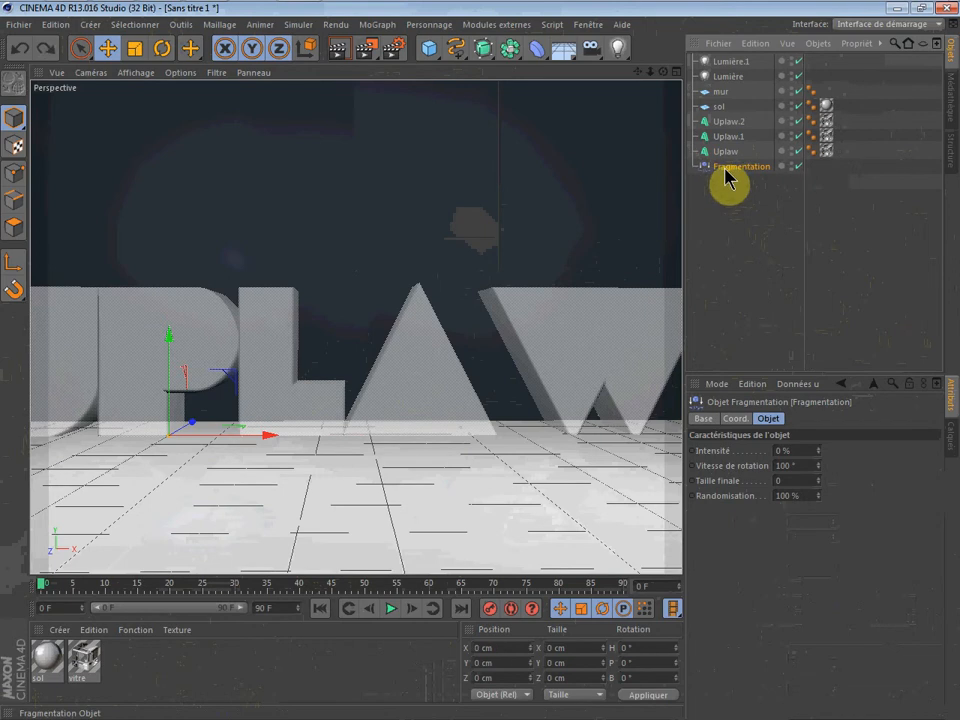
- Nest the Fragmentation deformer as a child of the original Uplaw text object
left_click_drag(726, 176, 728, 162)
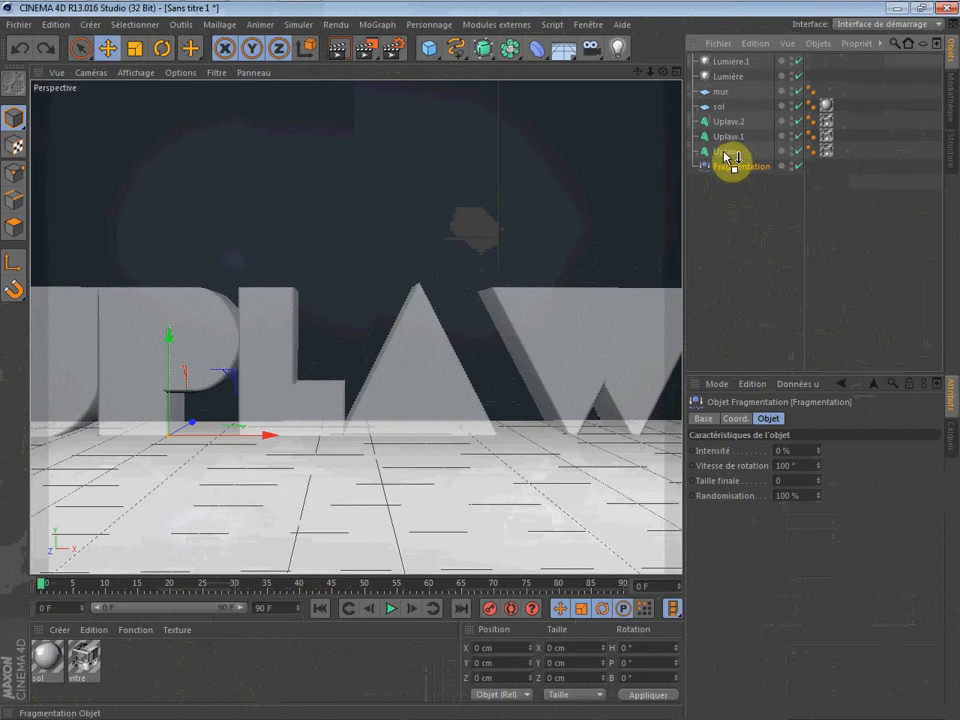
left_click_drag(725, 156, 732, 150)
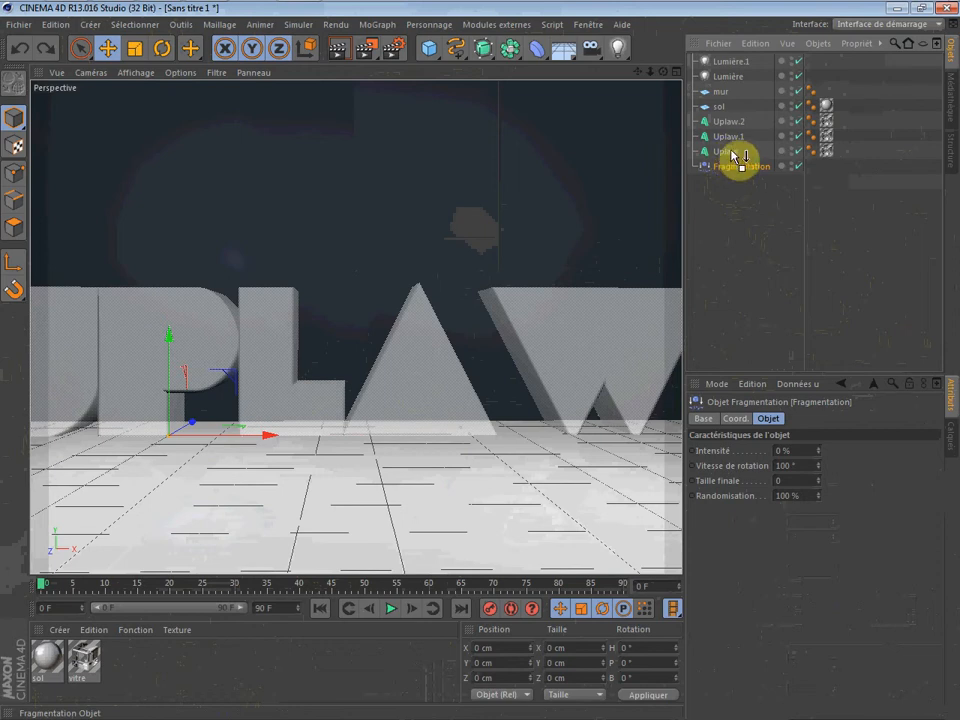
left_click_drag(733, 150, 721, 152)
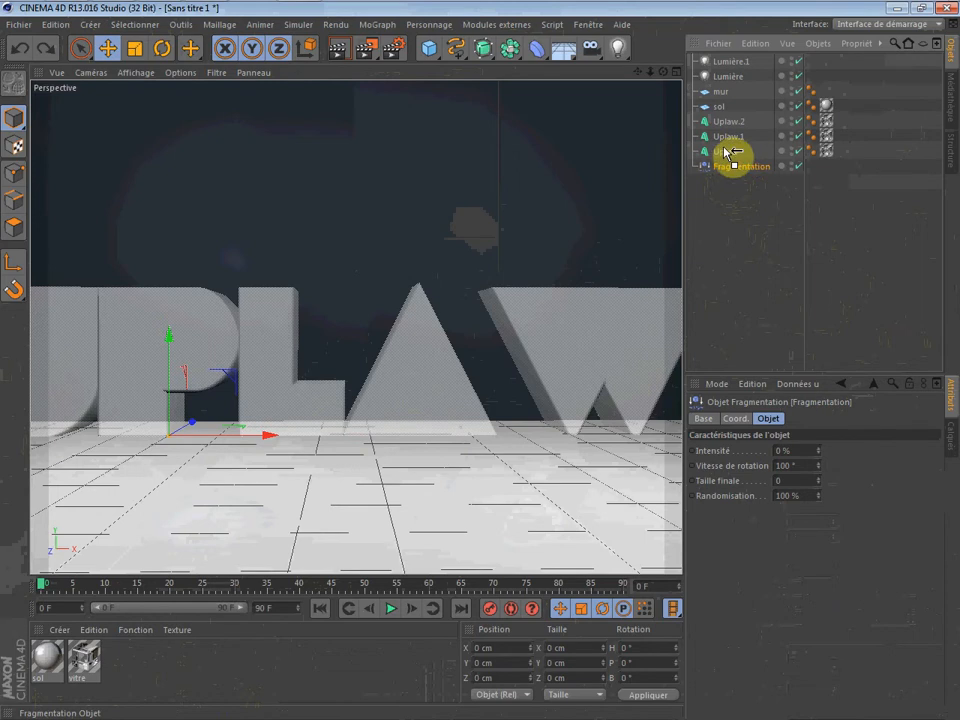
left_click_drag(726, 150, 727, 177)
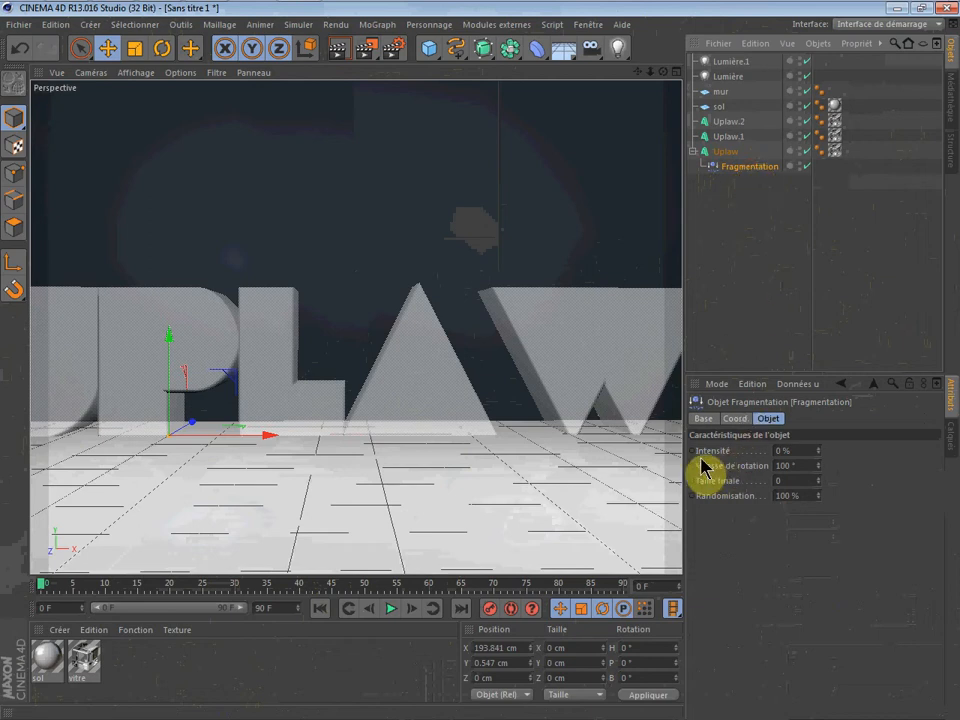
- Raise the Uplaw Fragmentation deformer's intensity to 20 % and scrub the timeline to frame 38 and back to frame 7
left_click(819, 449)
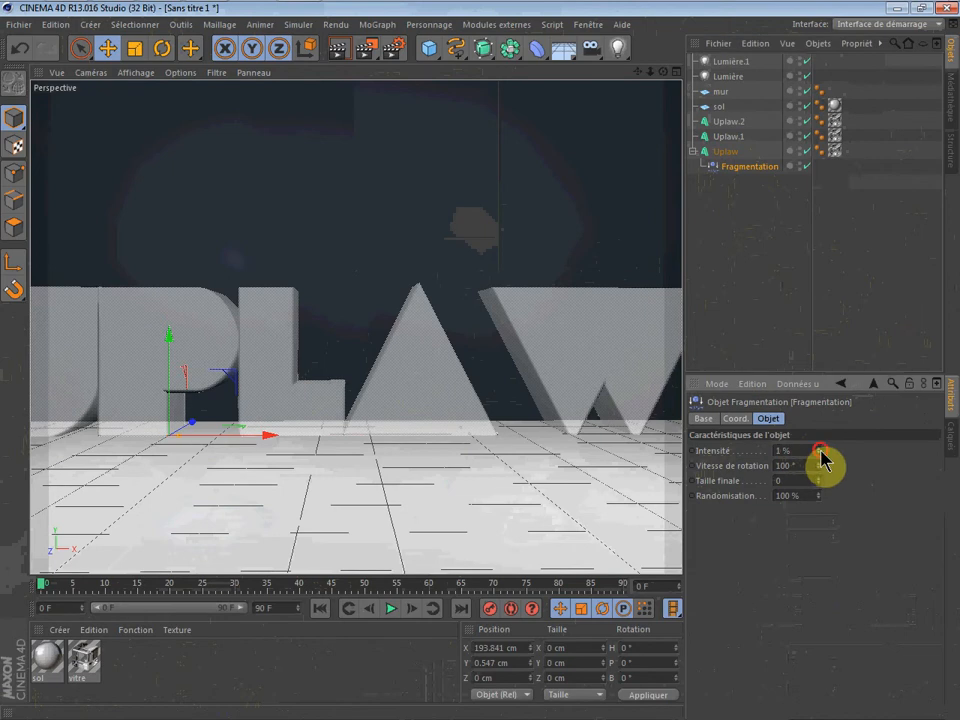
left_click_drag(819, 450, 819, 450)
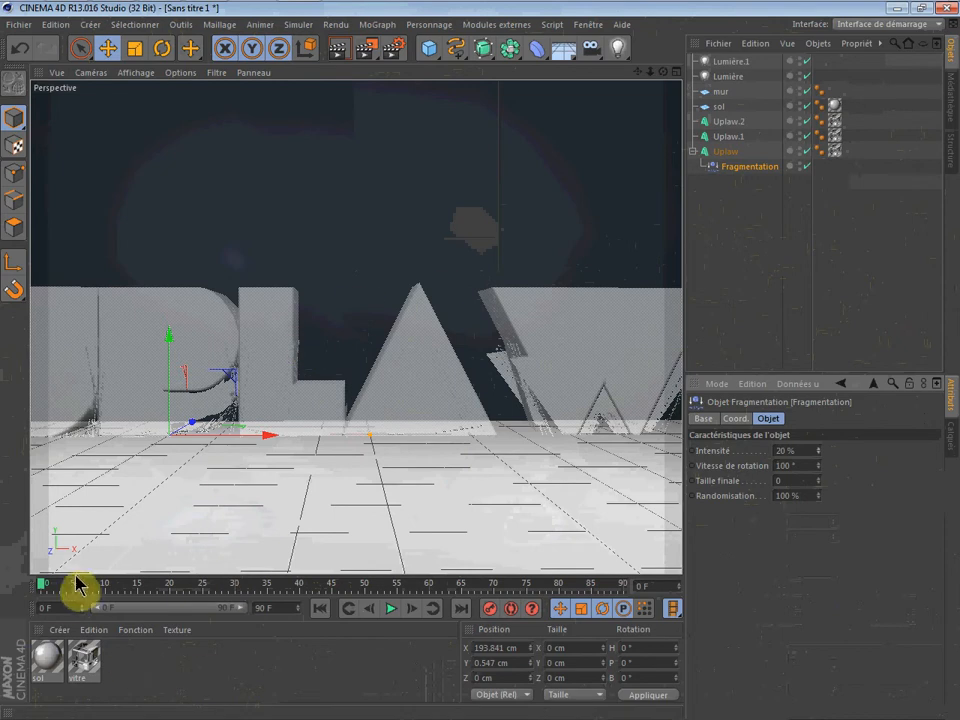
left_click_drag(58, 588, 287, 590)
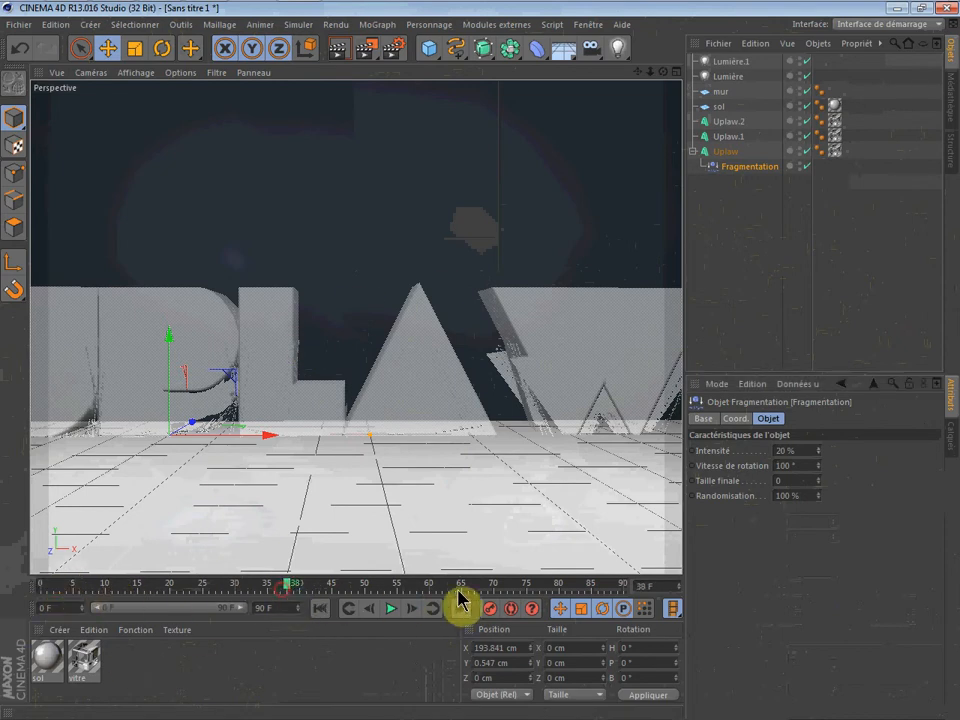
left_click(511, 608)
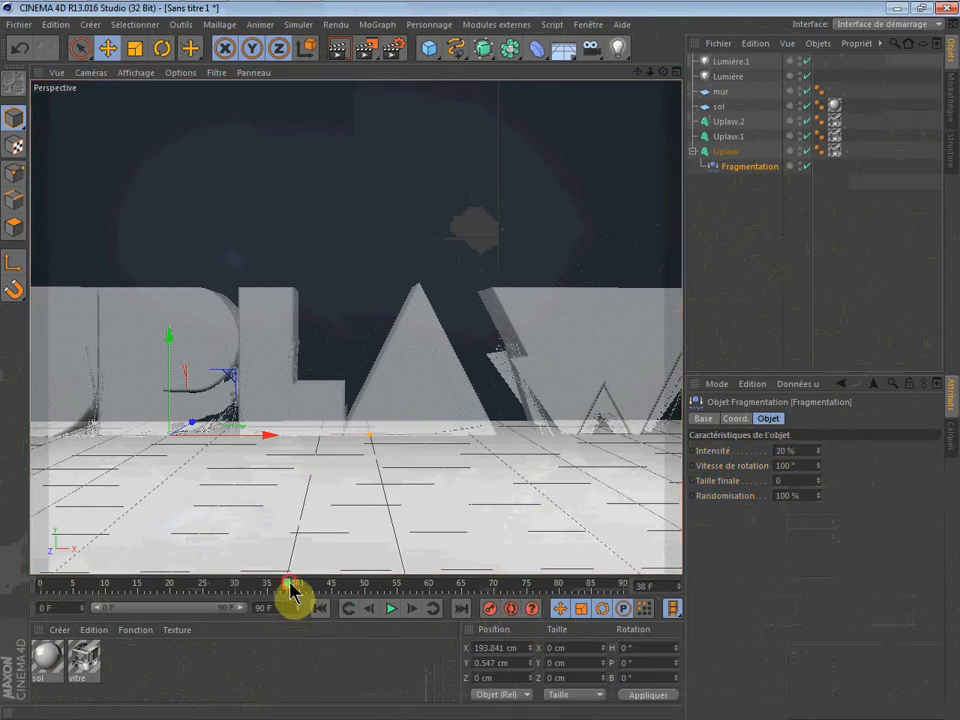
left_click_drag(287, 584, 86, 584)
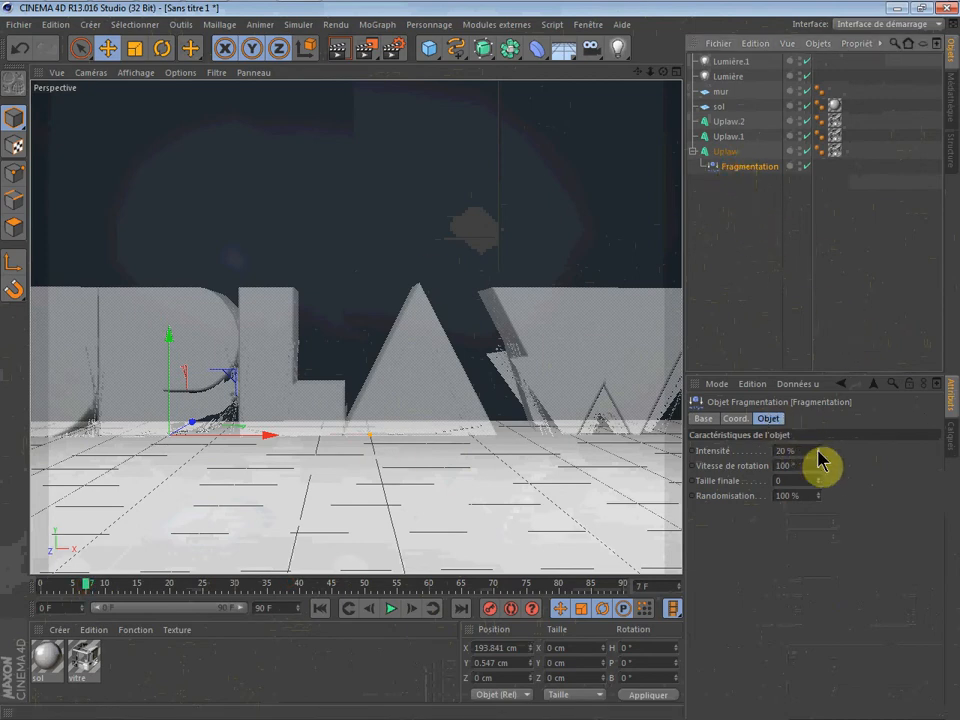
- Raise the Uplaw Fragmentation deformer's intensity to 83 % and collapse the Uplaw object's hierarchy
left_click_drag(818, 452, 818, 455)
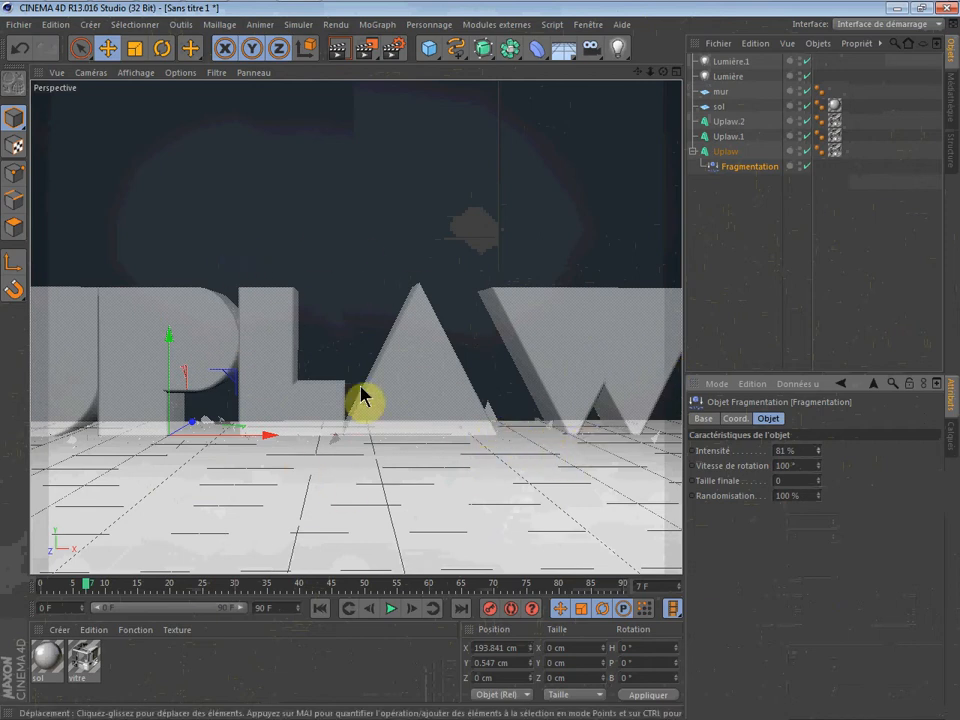
left_click_drag(360, 398, 336, 411, "alt")
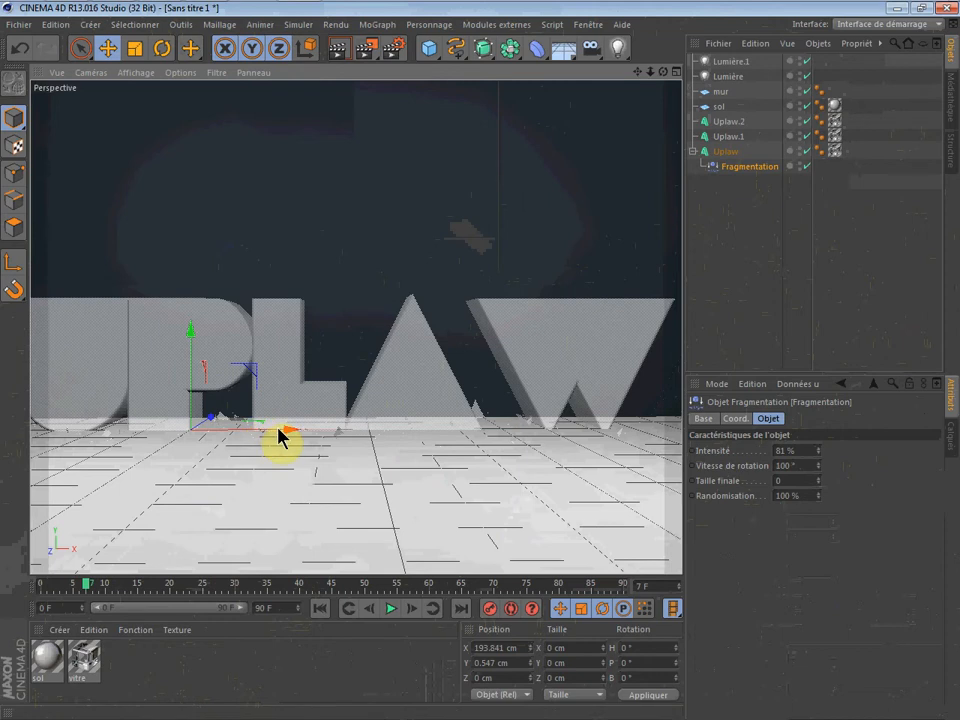
left_click(818, 448)
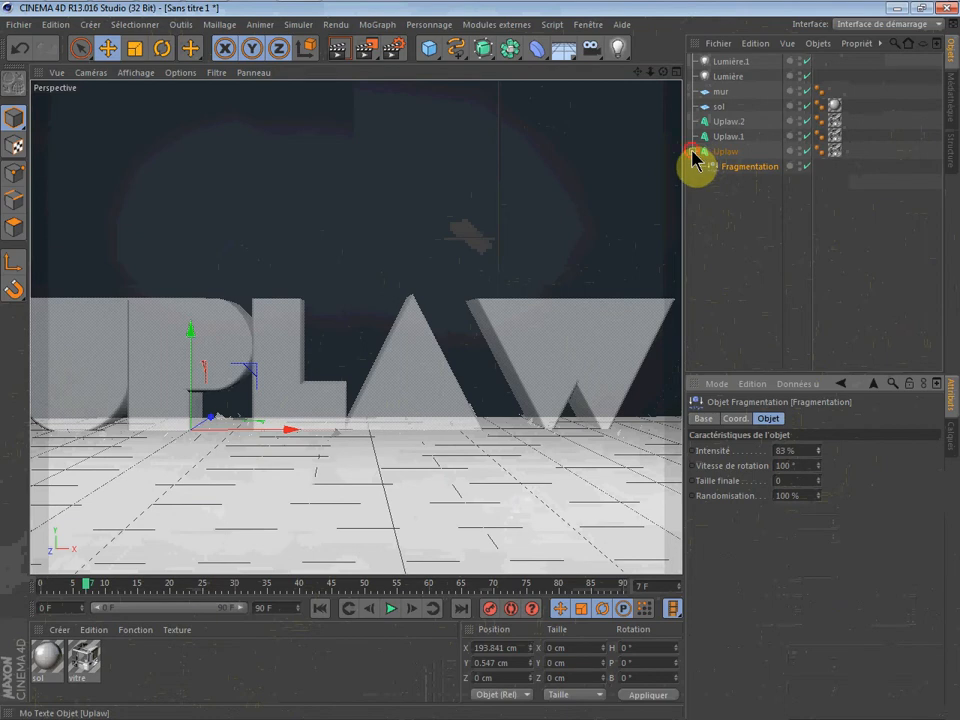
left_click_drag(694, 158, 696, 163)
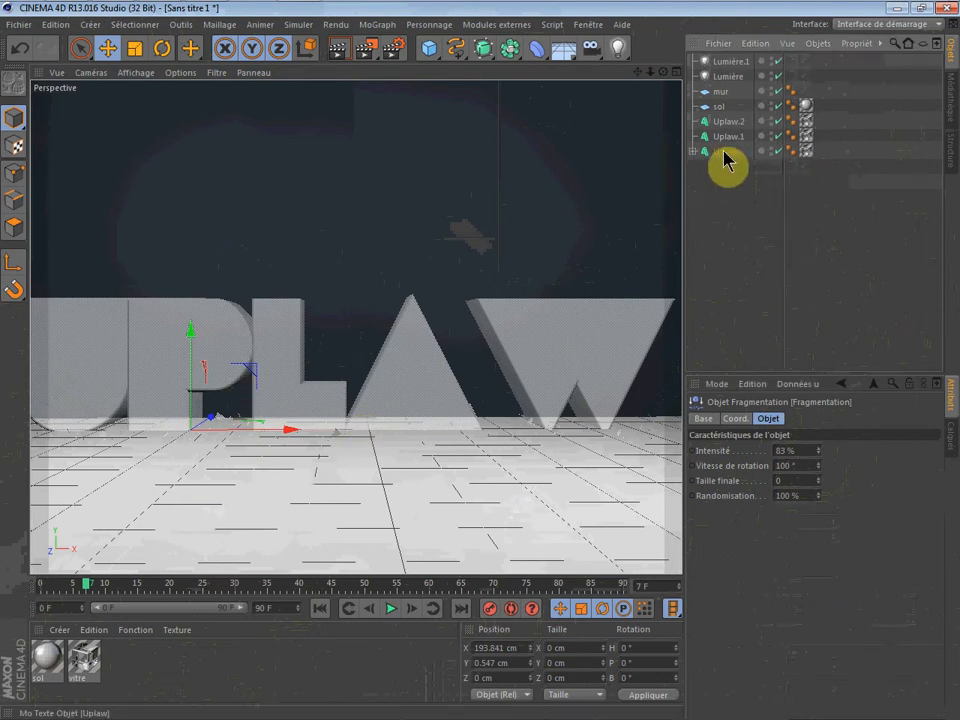
- Add a new Fragmentation deformer and nest it under the Uplaw.1 text object
left_click(720, 137)
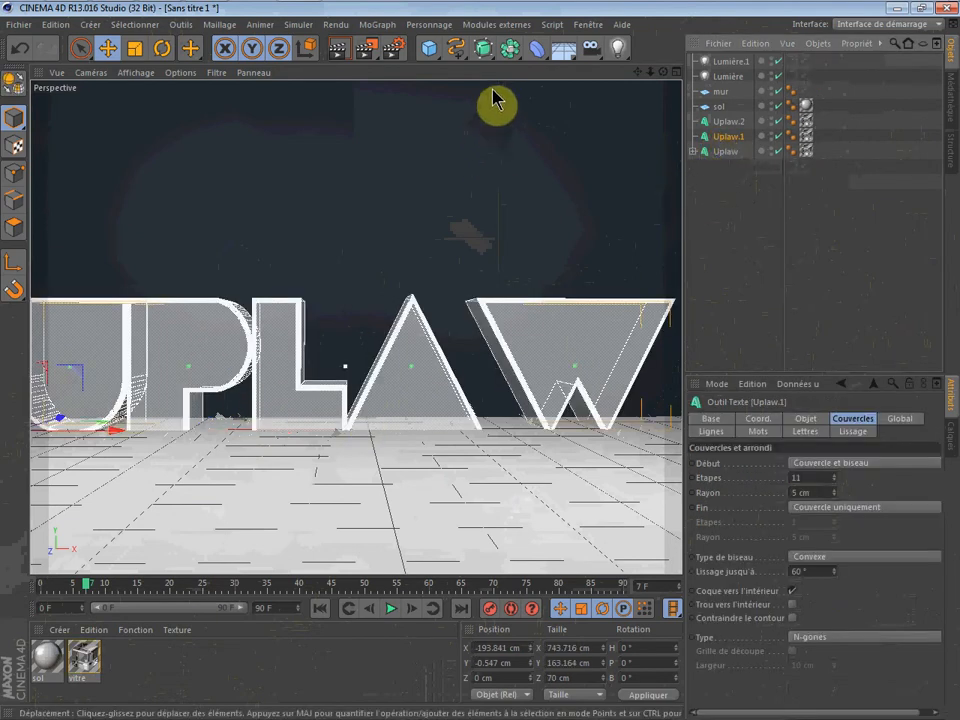
left_click(536, 50)
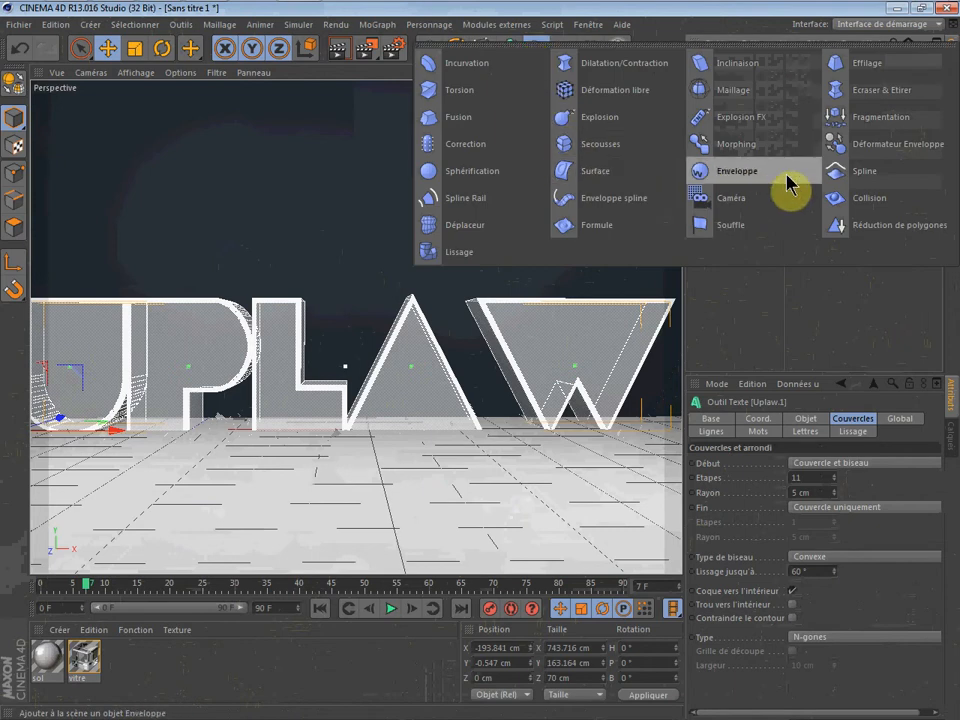
left_click(880, 118)
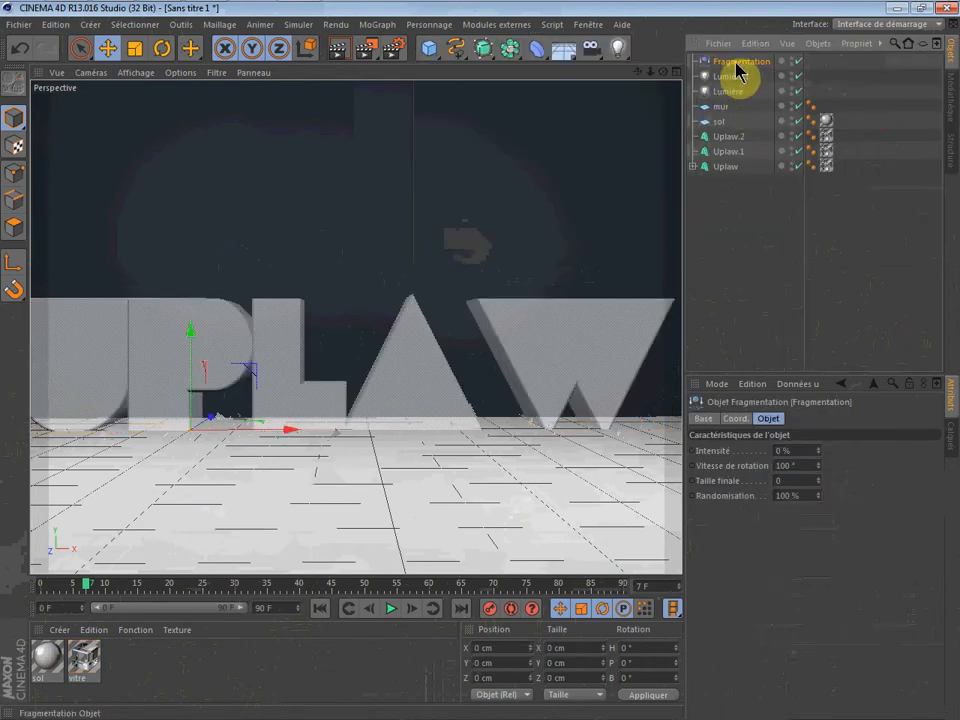
left_click_drag(737, 70, 736, 160)
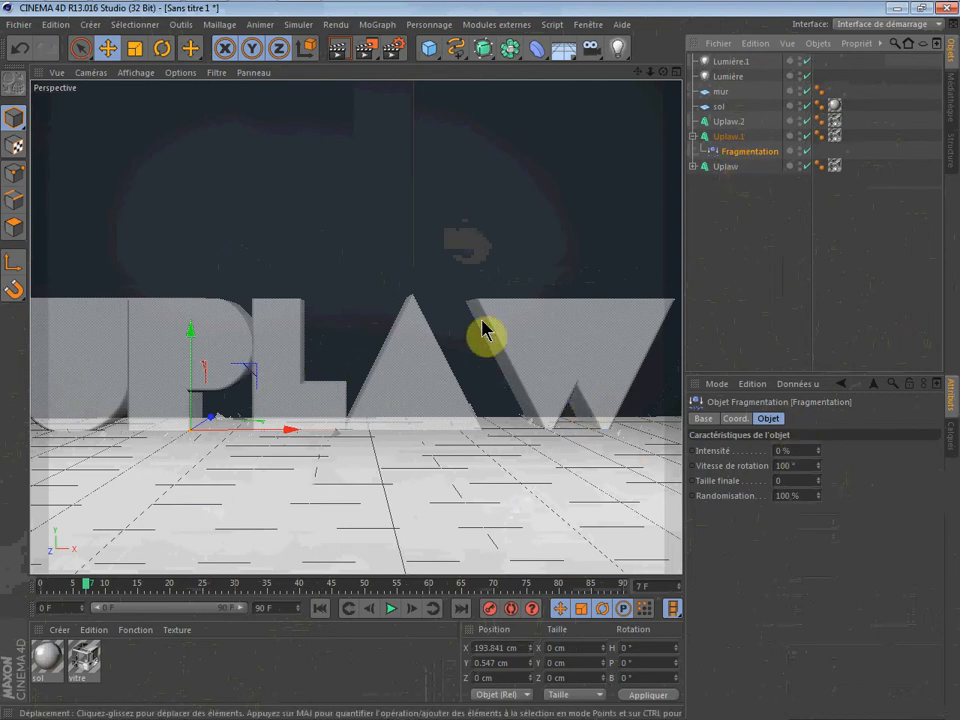
- Set the Uplaw.1 Fragmentation deformer's intensity to 6 % and its rotation speed to 45°
left_click(819, 448)
left_click(819, 449)
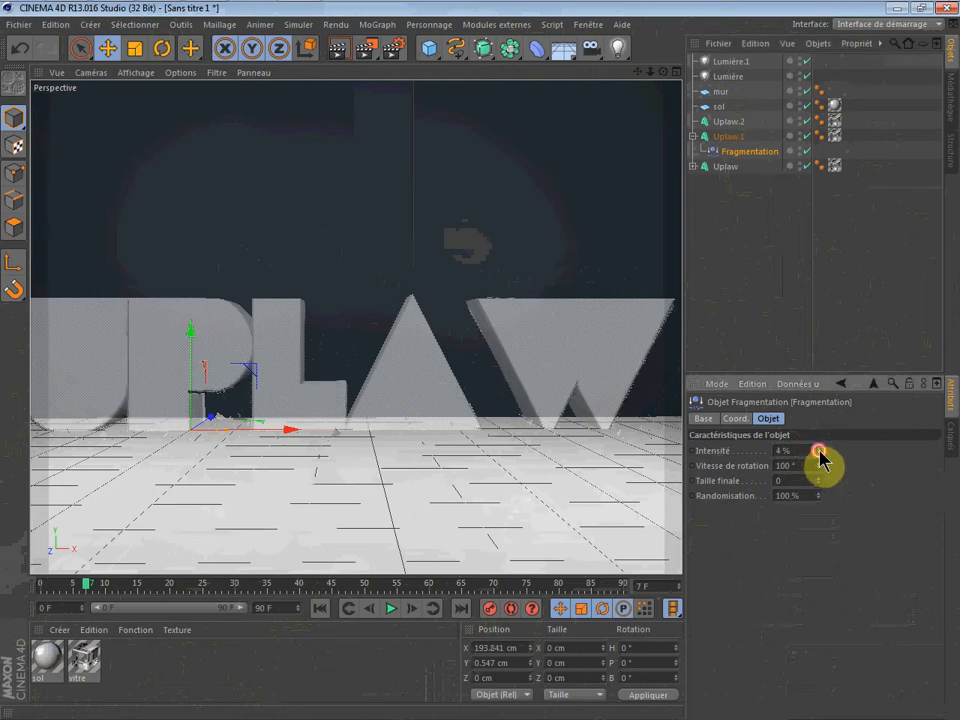
left_click(819, 449)
left_click(819, 449)
left_click(819, 449)
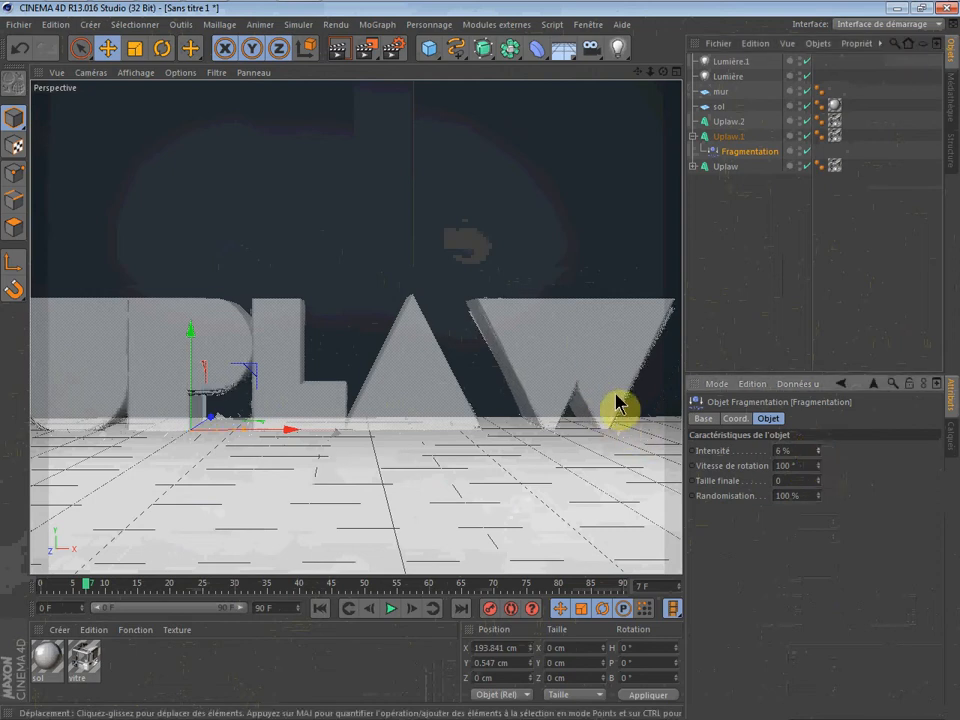
left_click(795, 465)
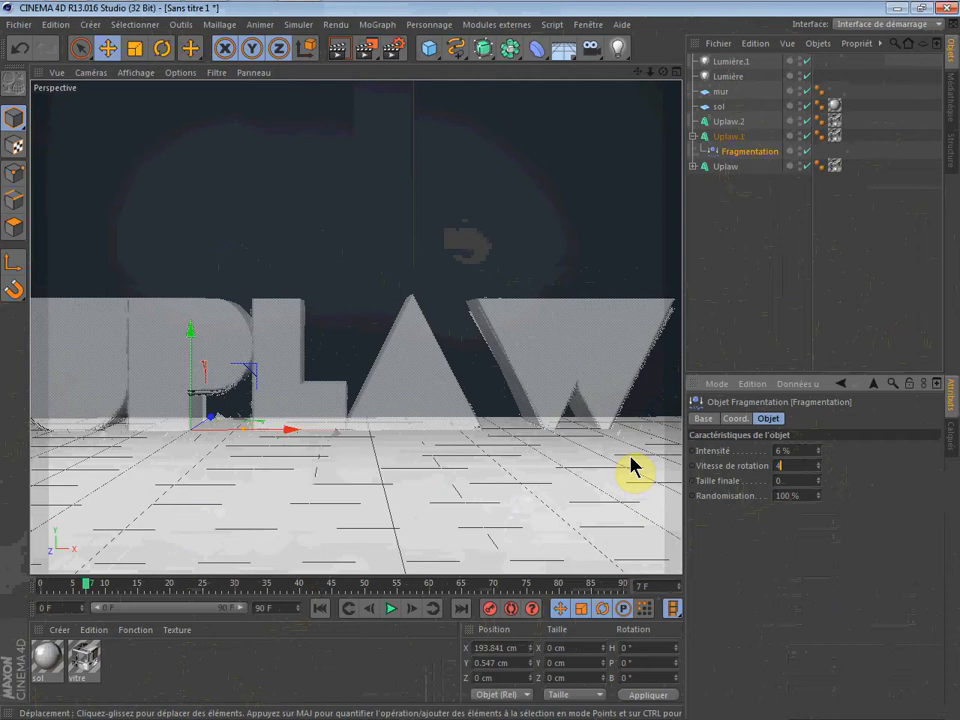
key("Return")
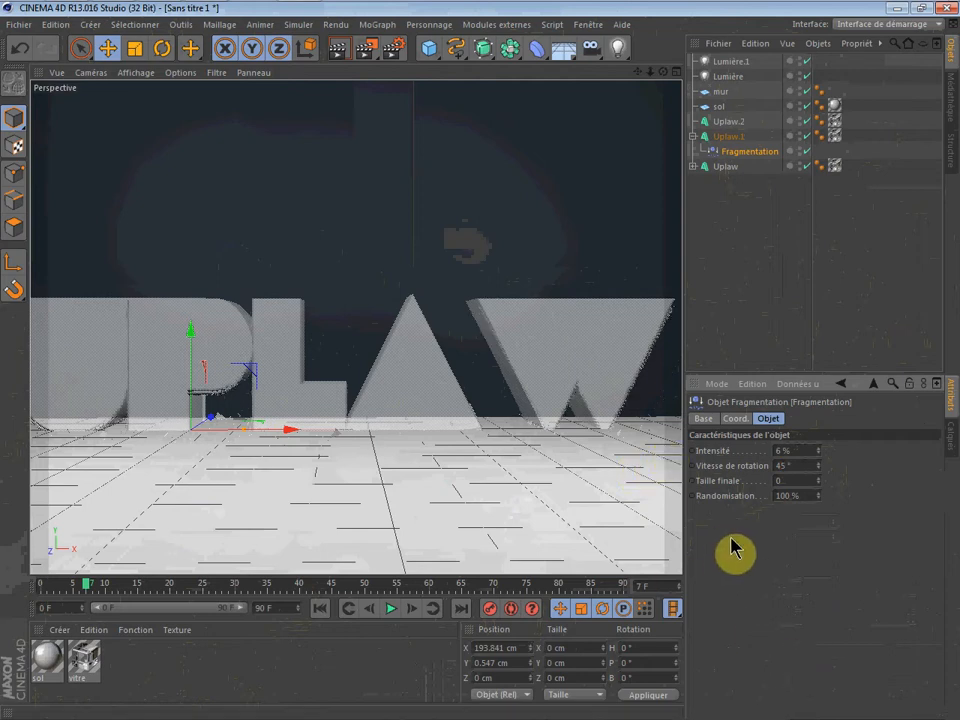
- Add another Fragmentation deformer and nest it under the Uplaw.2 text object
left_click(735, 122)
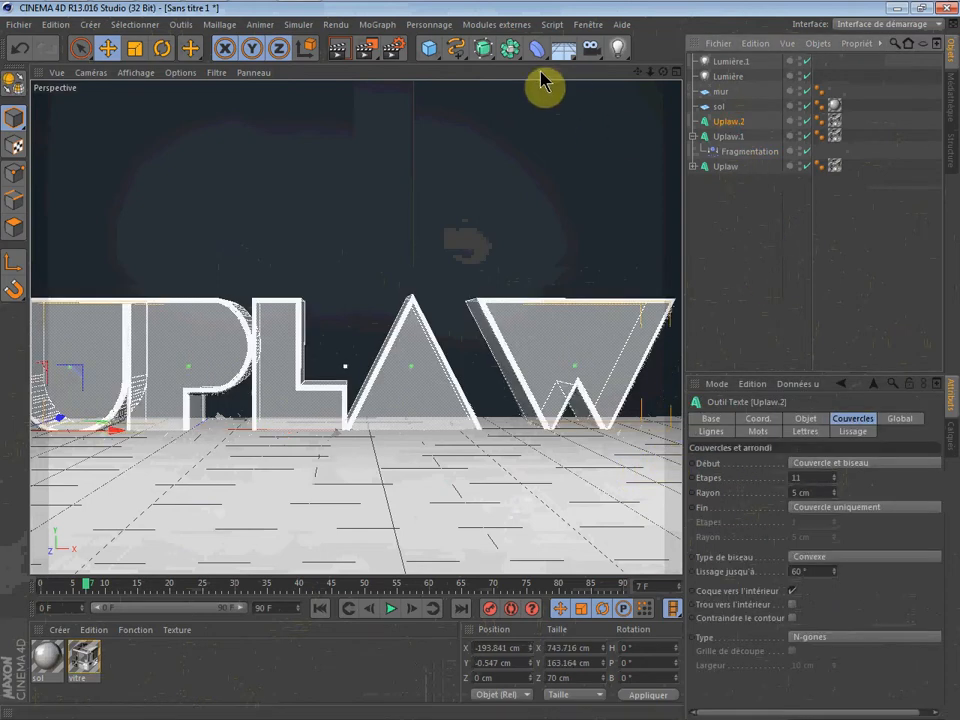
left_click(538, 49)
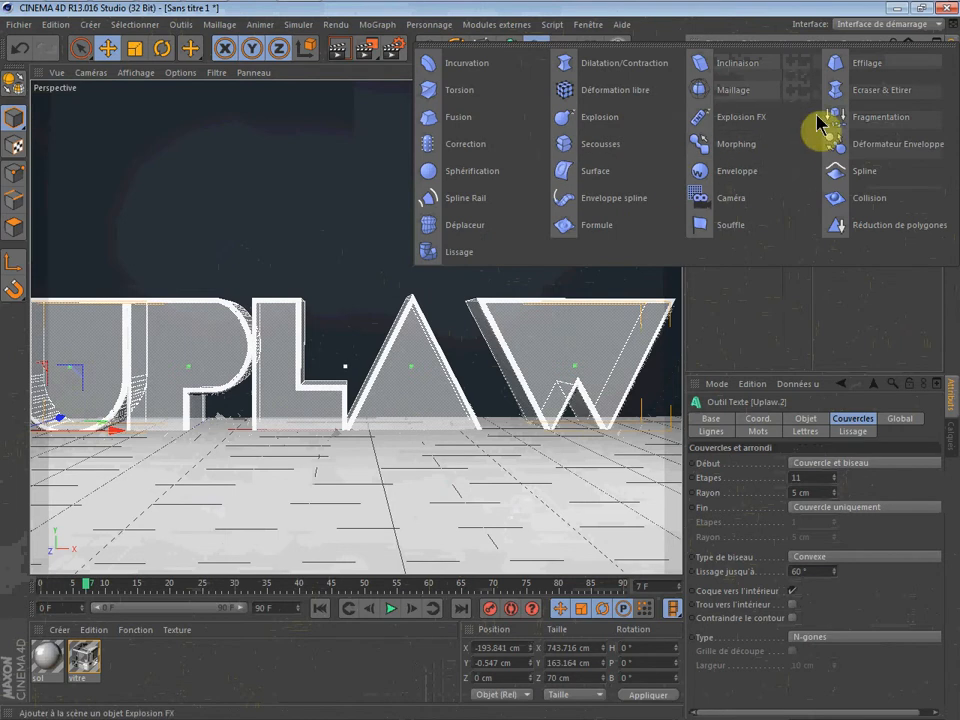
left_click(862, 118)
left_click_drag(732, 65, 735, 140)
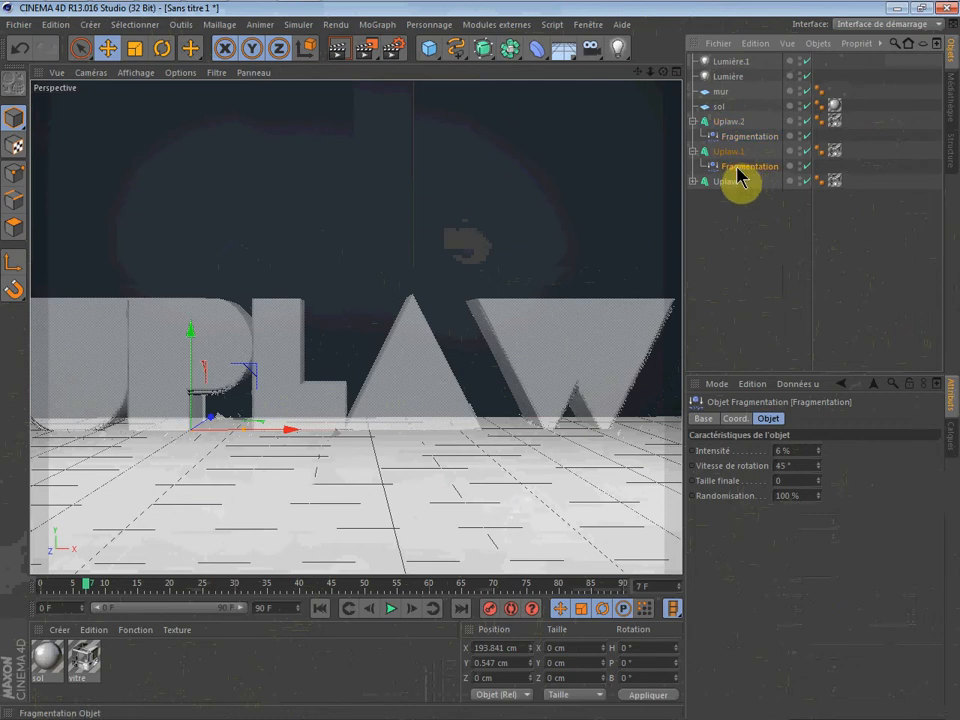
- Set the intensity of the Uplaw.2 text's Fragmentation deformer to 2 %
left_click(747, 137)
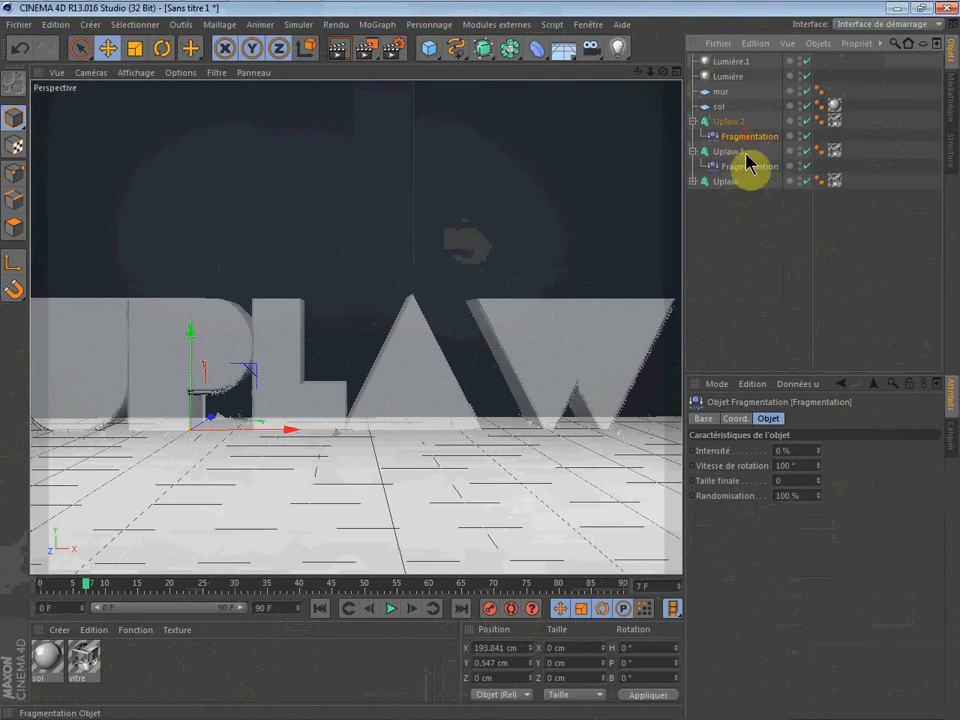
left_click_drag(802, 452, 748, 458)
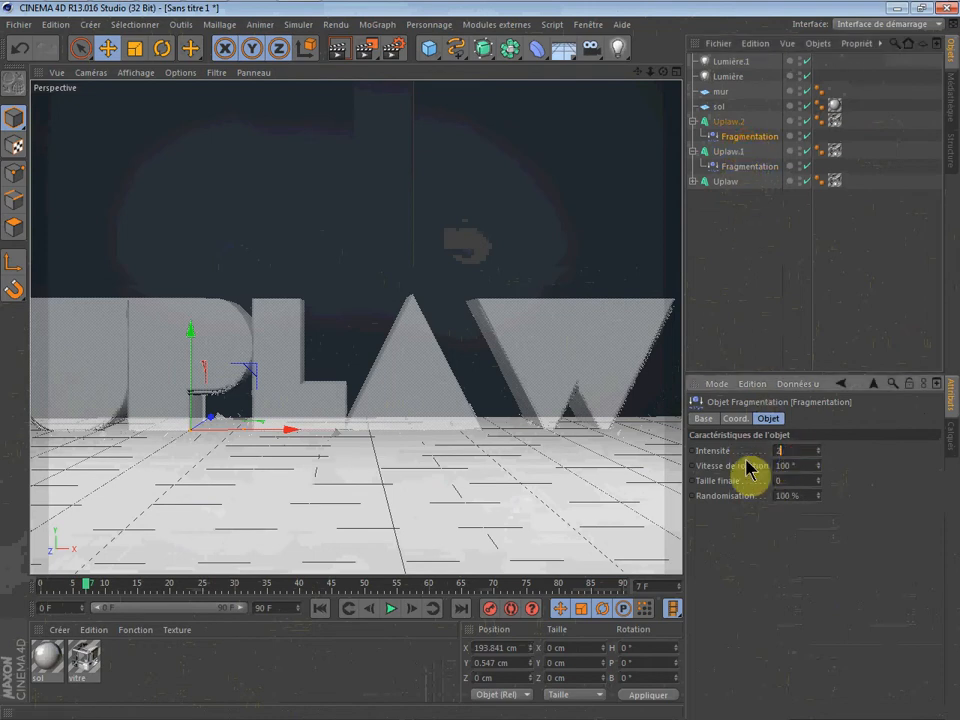
left_click(842, 507)
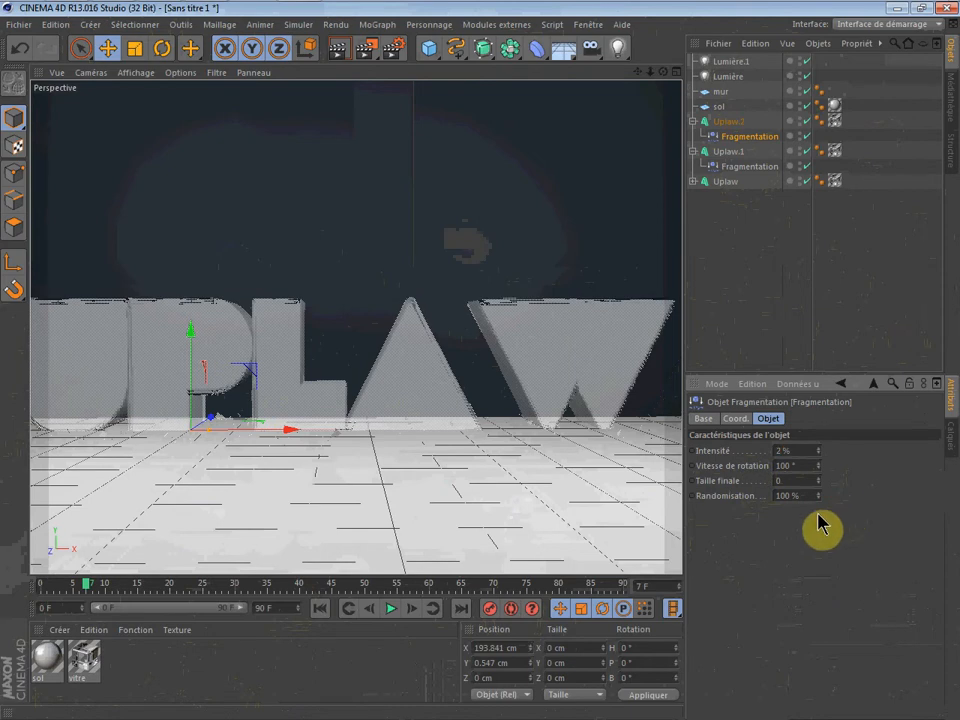
- Deselect everything and render the whole UPLAW lettering in the perspective view as a preview
right_click_drag(423, 467, 415, 467, "alt")
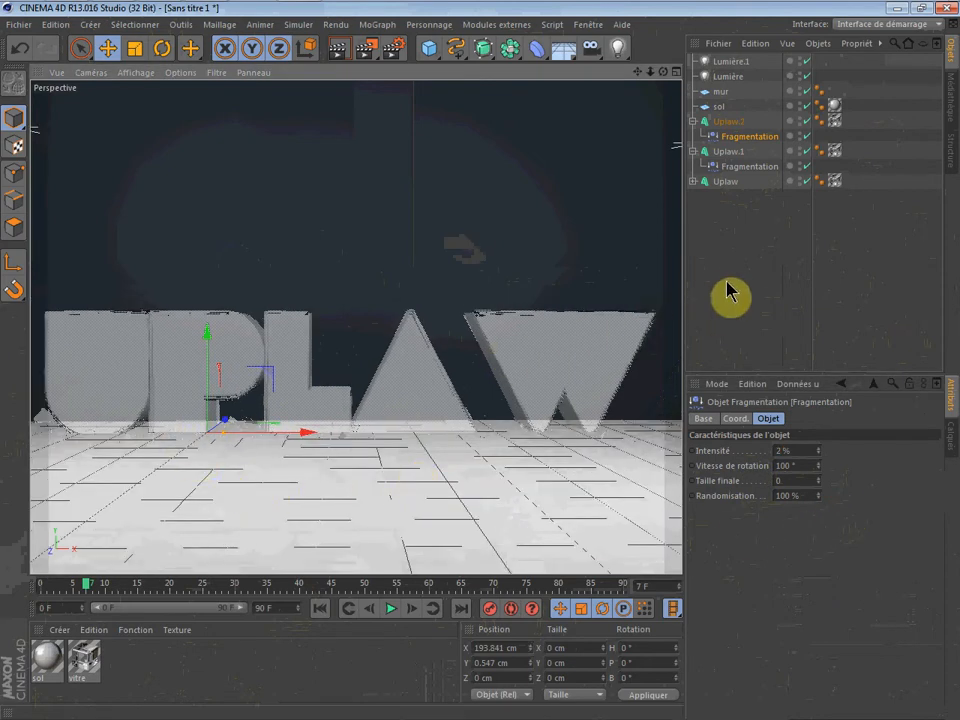
left_click(727, 245)
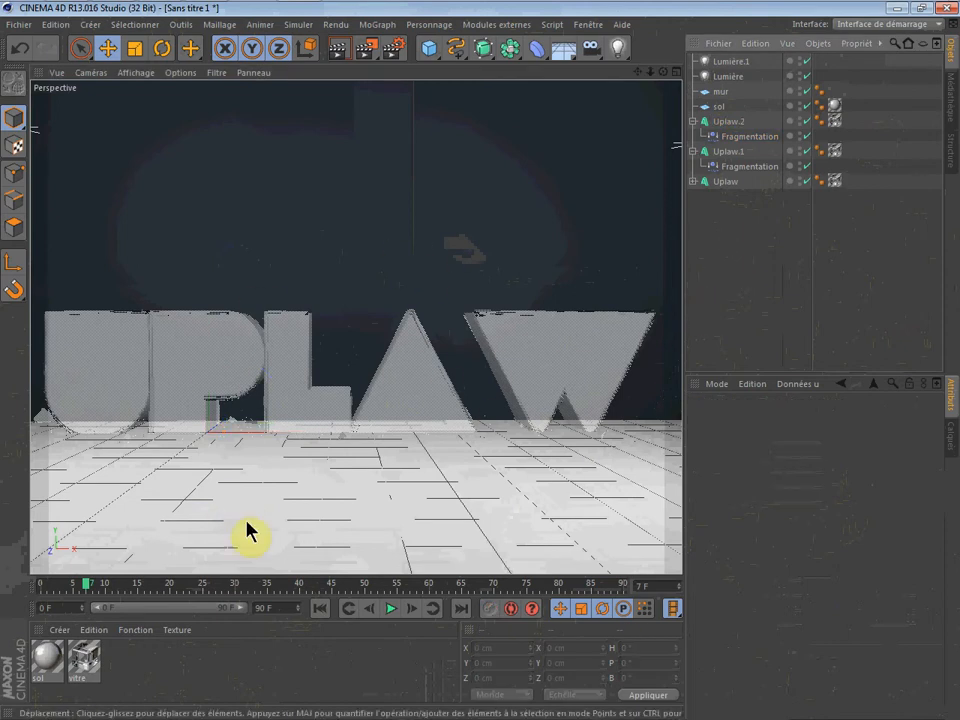
left_click(337, 50)
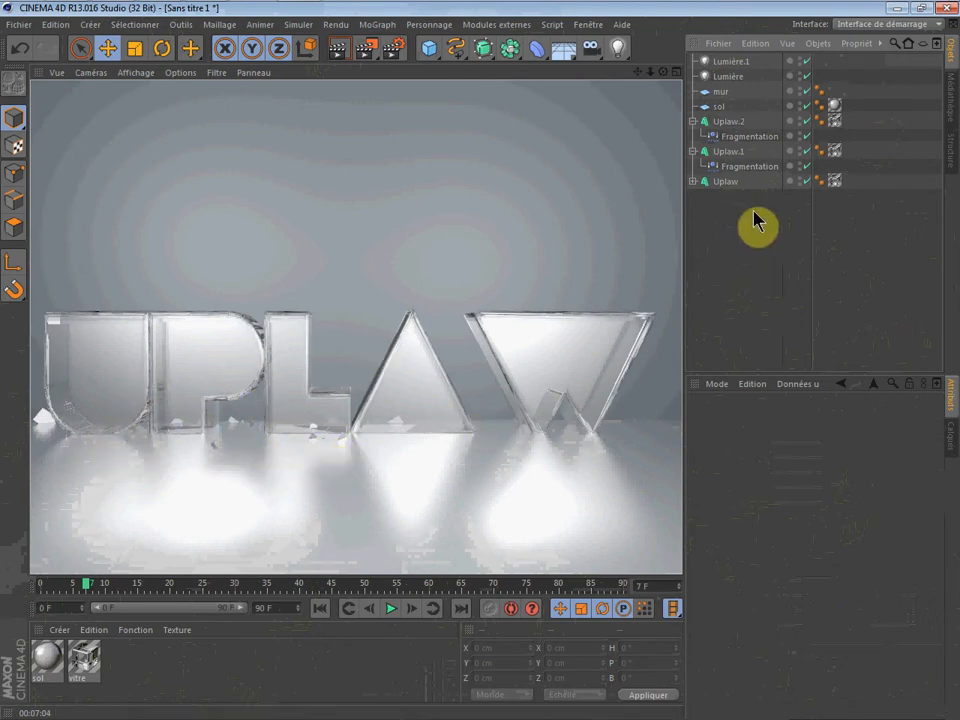
- Set the intensity of the Uplaw.1 text's Fragmentation deformer to 9 %
left_click(763, 168)
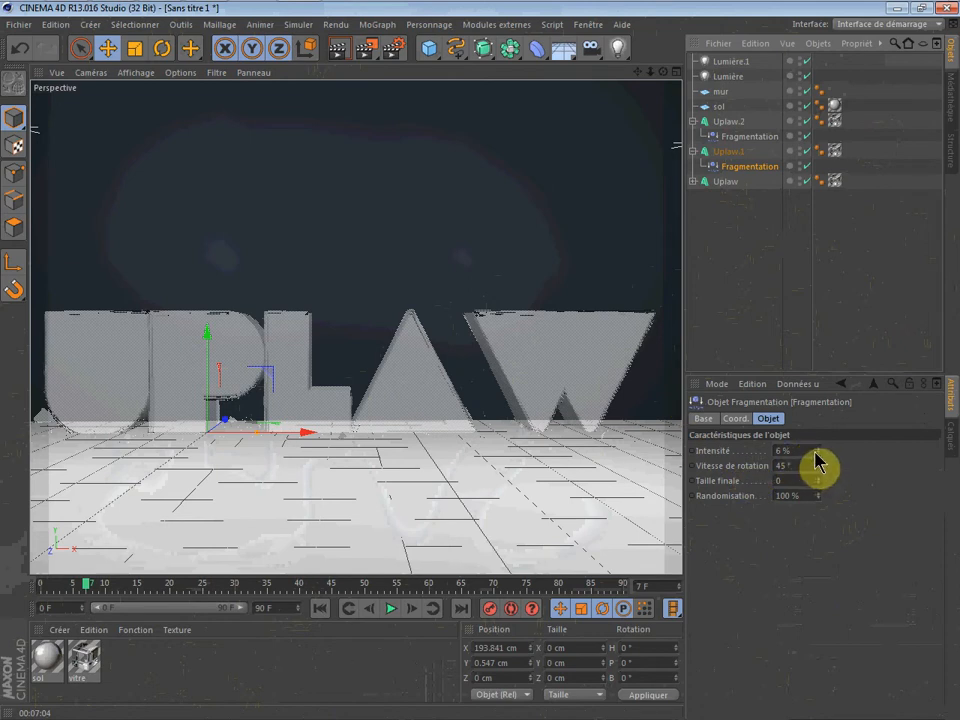
left_click_drag(707, 449, 680, 450)
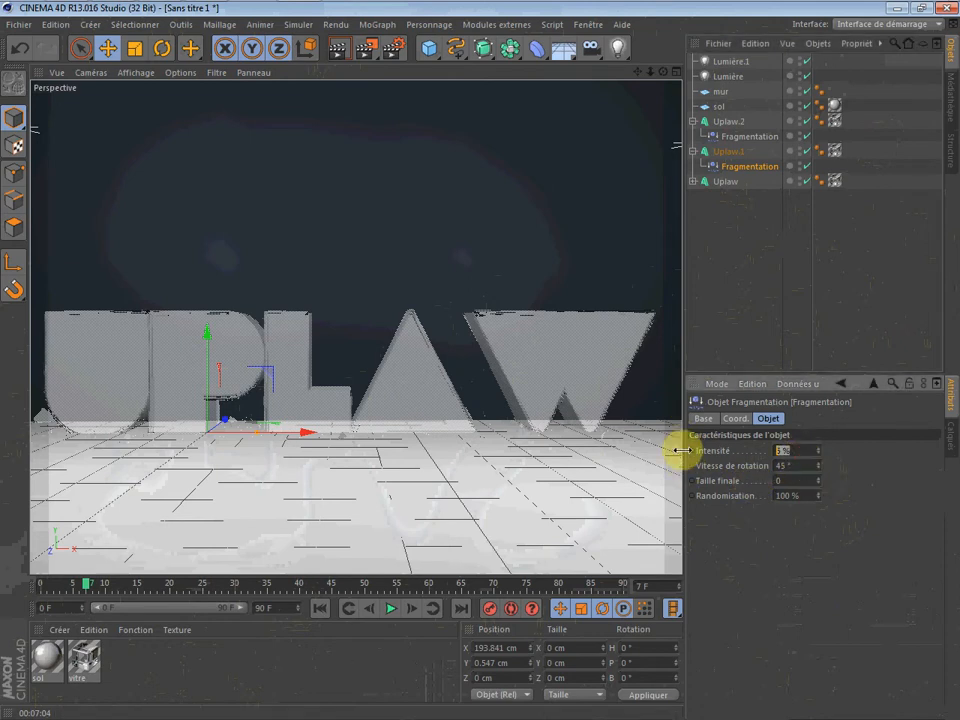
type("9")
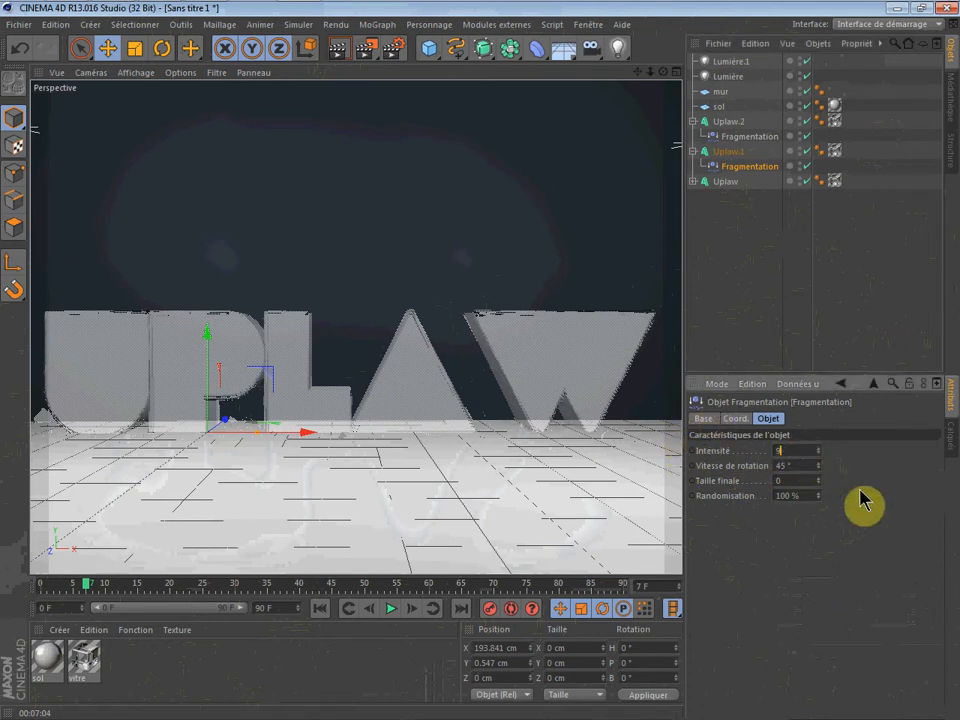
- Set the intensity of the Uplaw.2 text's Fragmentation deformer to 4 %
left_click(754, 137)
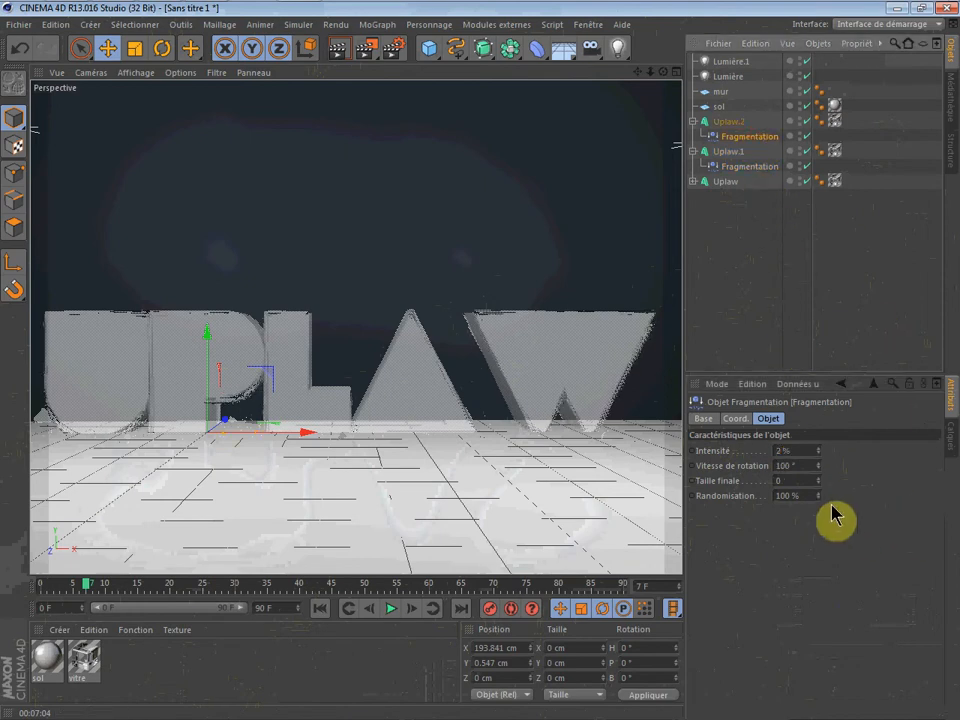
left_click(795, 447)
left_click_drag(727, 448, 697, 443)
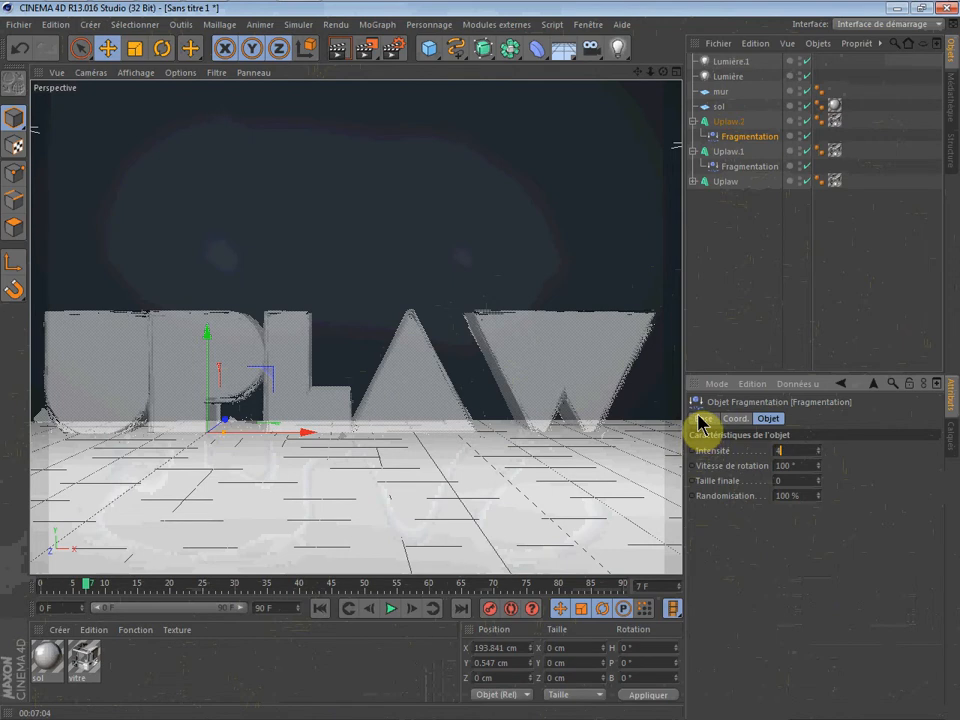
left_click(934, 632)
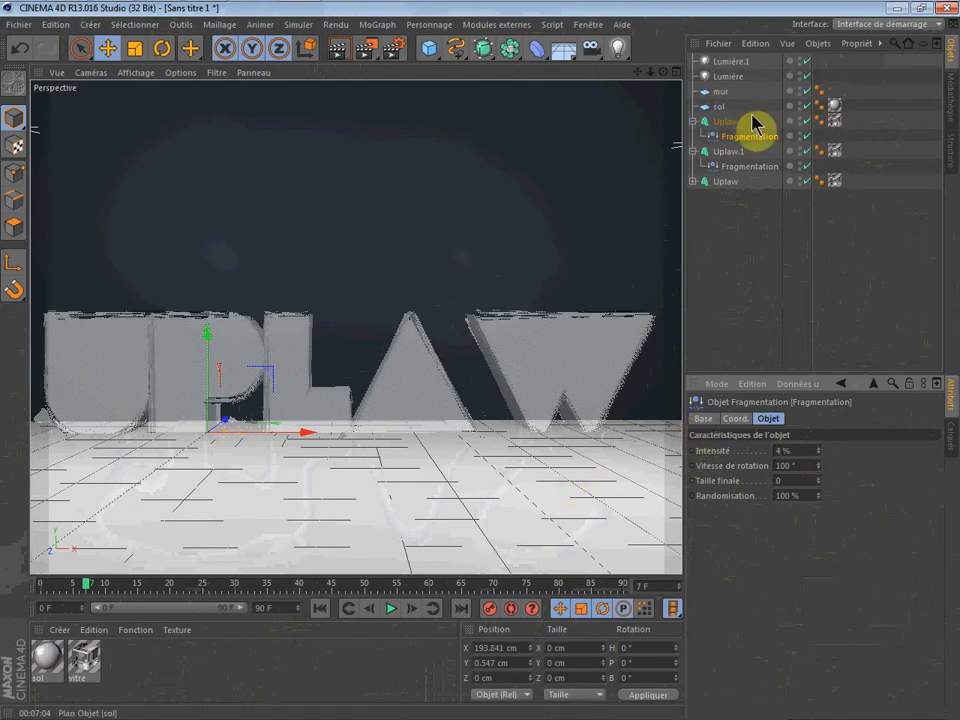
- Lower the intensity of the original Uplaw text's Fragmentation deformer to 72 %
left_click(692, 181)
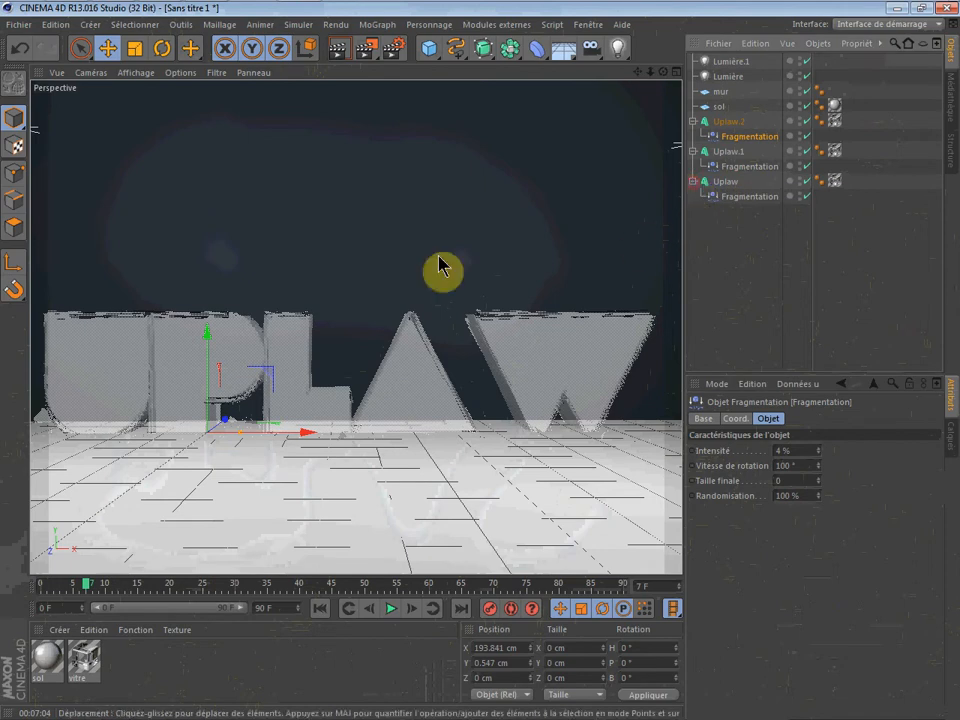
left_click(740, 197)
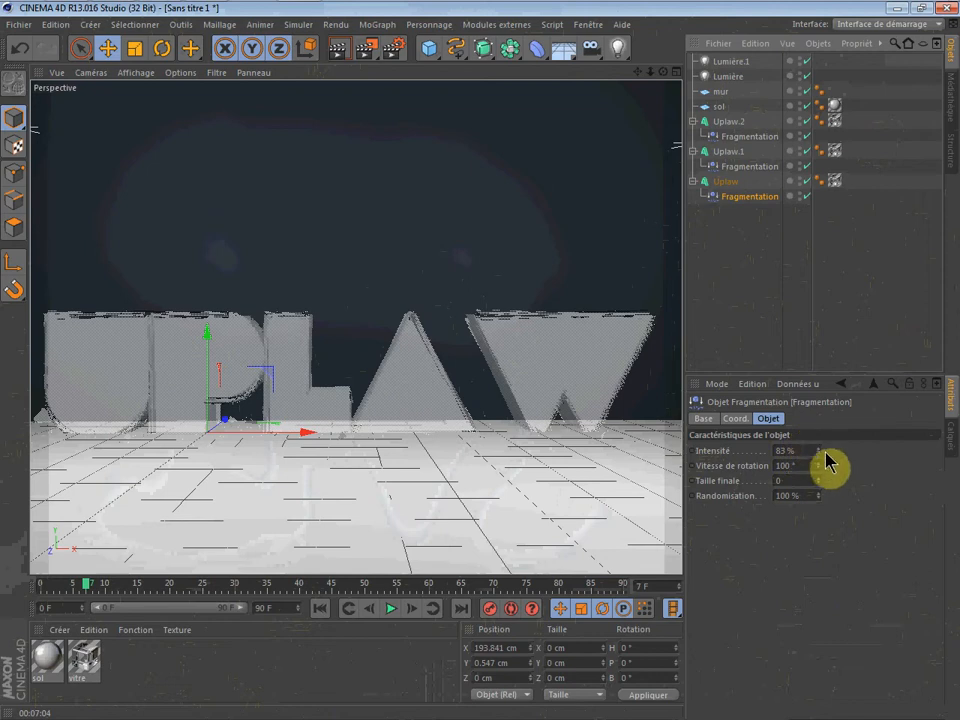
left_click(819, 452)
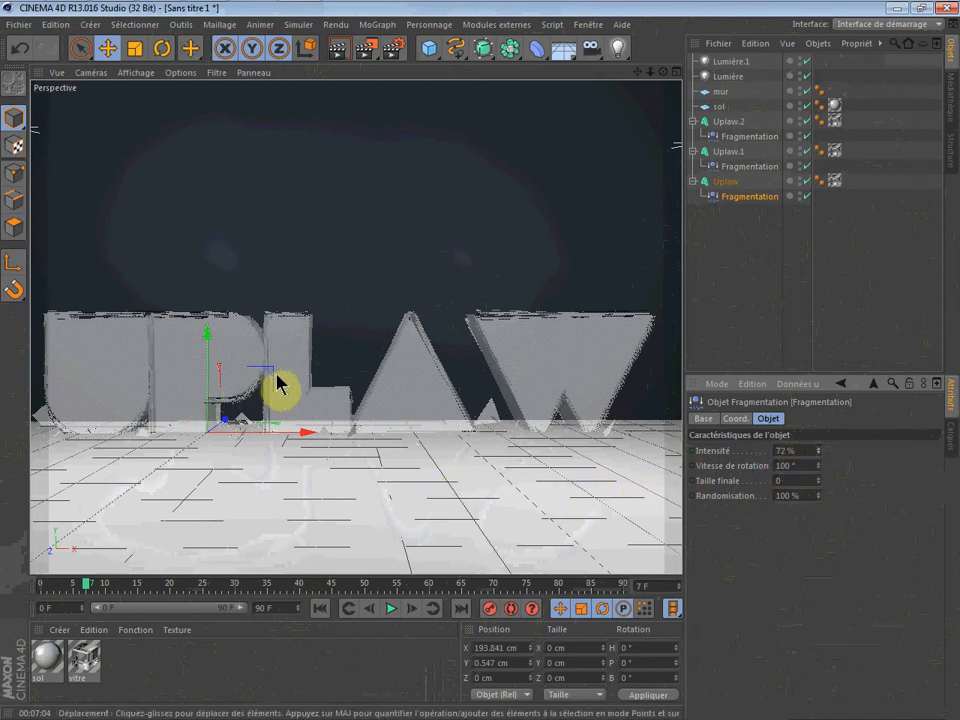
- Add a third omni light and move it in front of the lettering to about -379 cm on Z
scroll(601, 335, "down", 5)
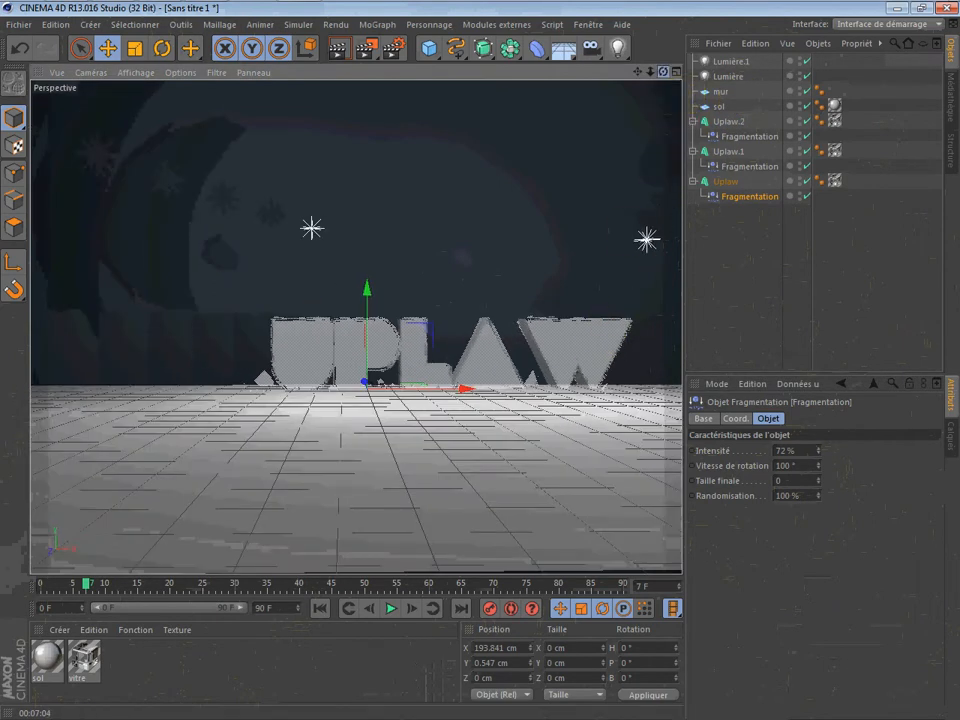
left_click_drag(663, 71, 740, 46)
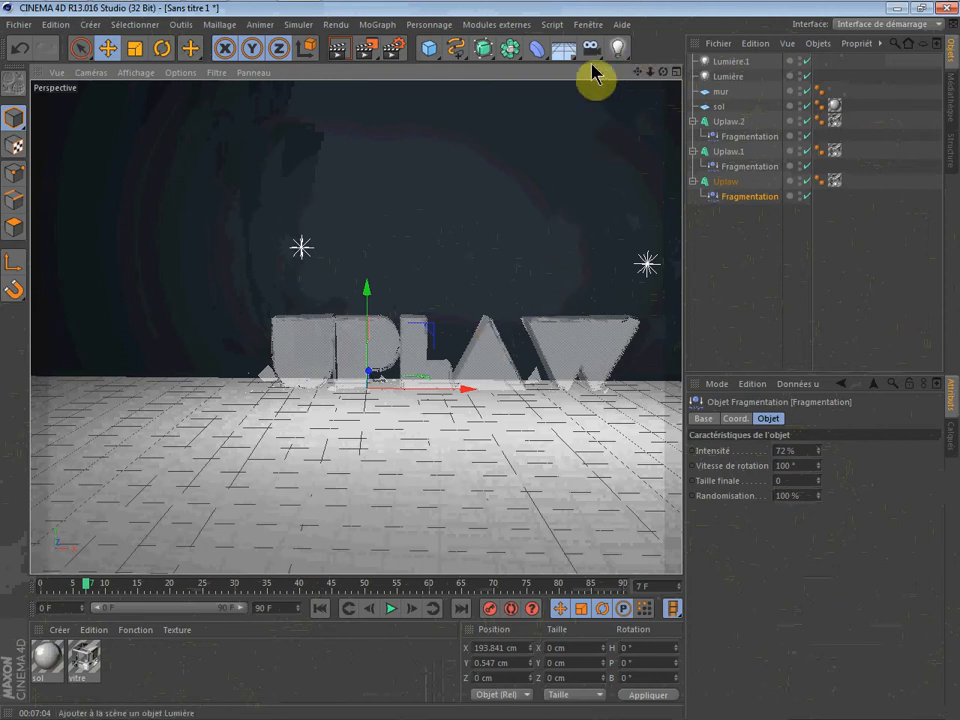
left_click(619, 50)
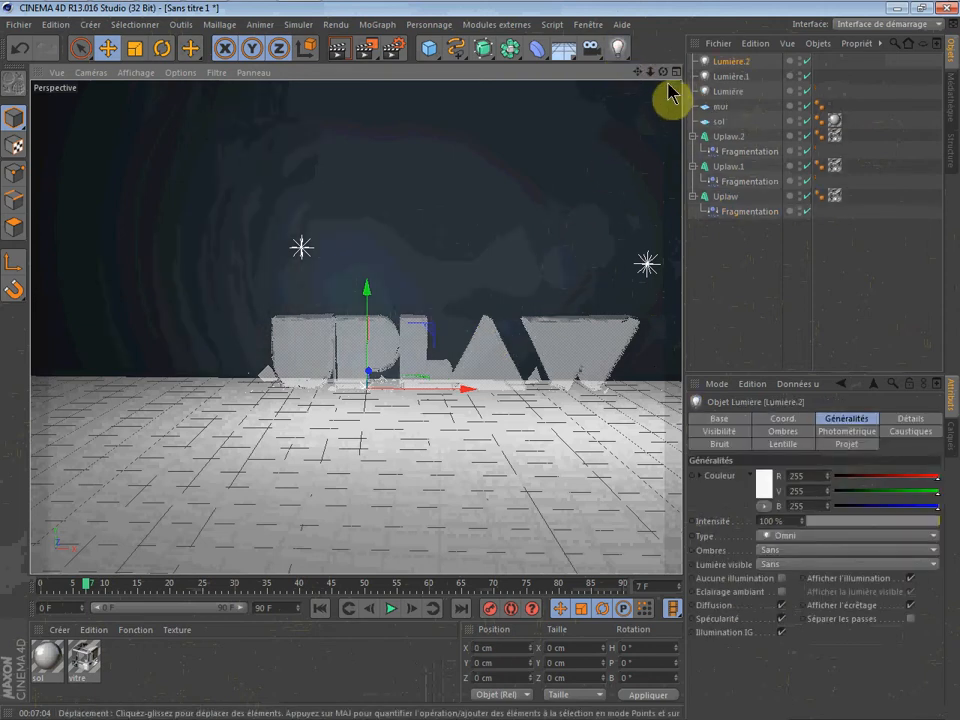
left_click_drag(663, 71, 750, 82)
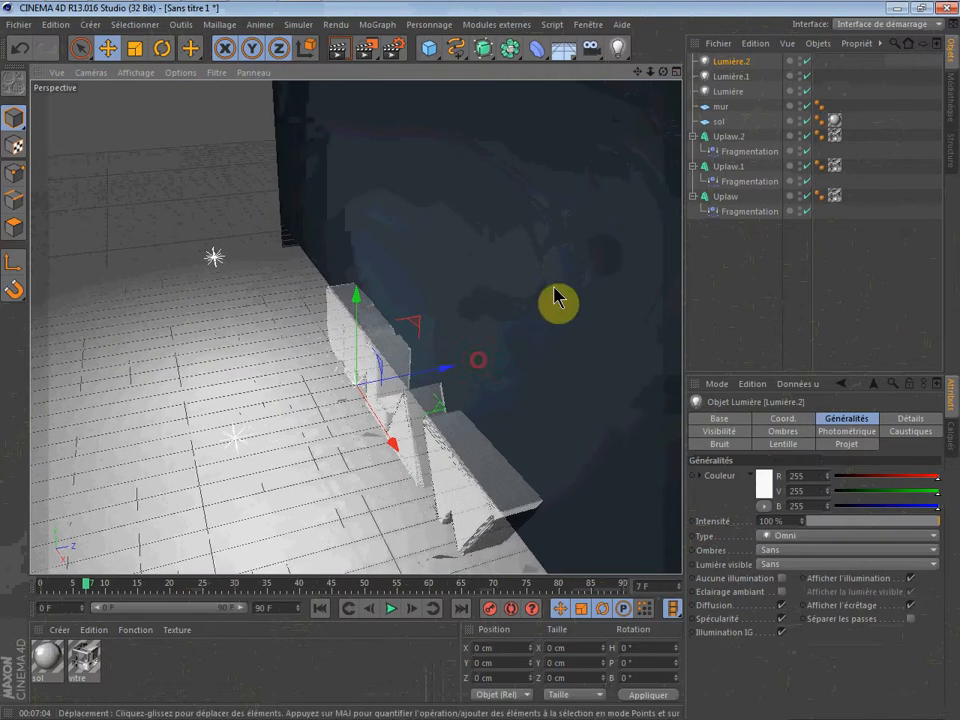
left_click_drag(447, 374, 274, 431)
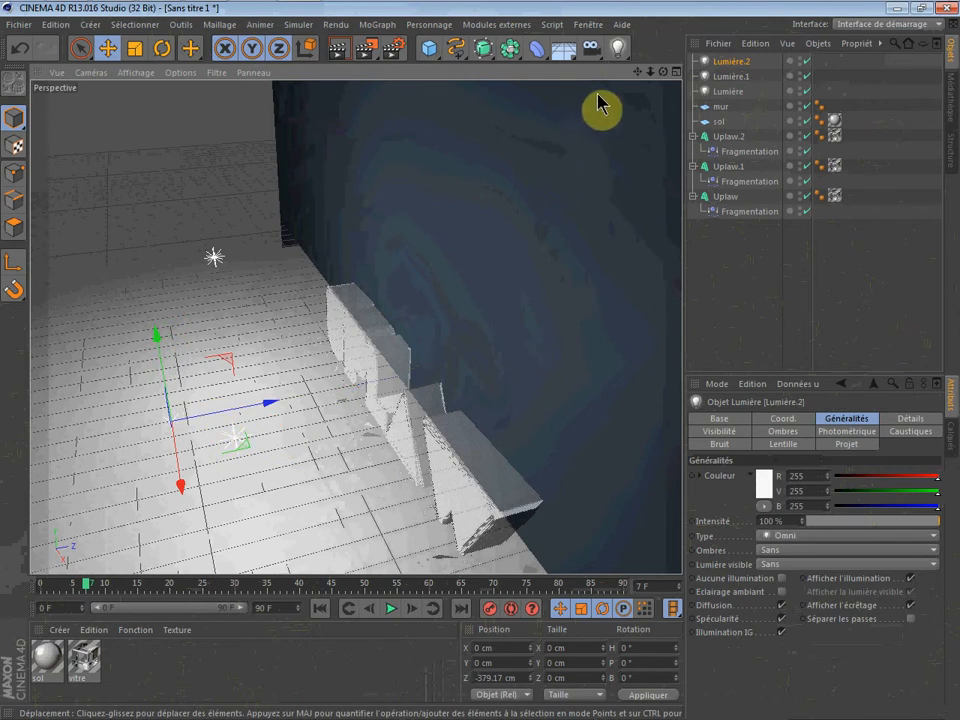
- Lower the Uplaw.1 and Uplaw.2 text objects together to about -1.4 cm on Y, using the right-side view
left_click_drag(662, 72, 594, 86)
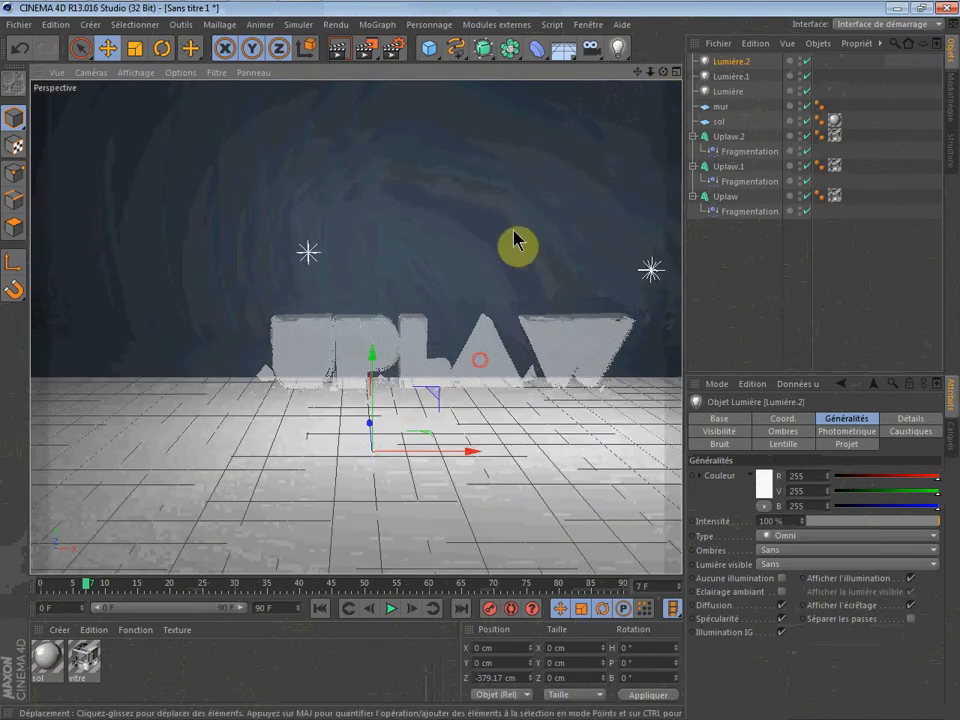
scroll(387, 396, "up", 3)
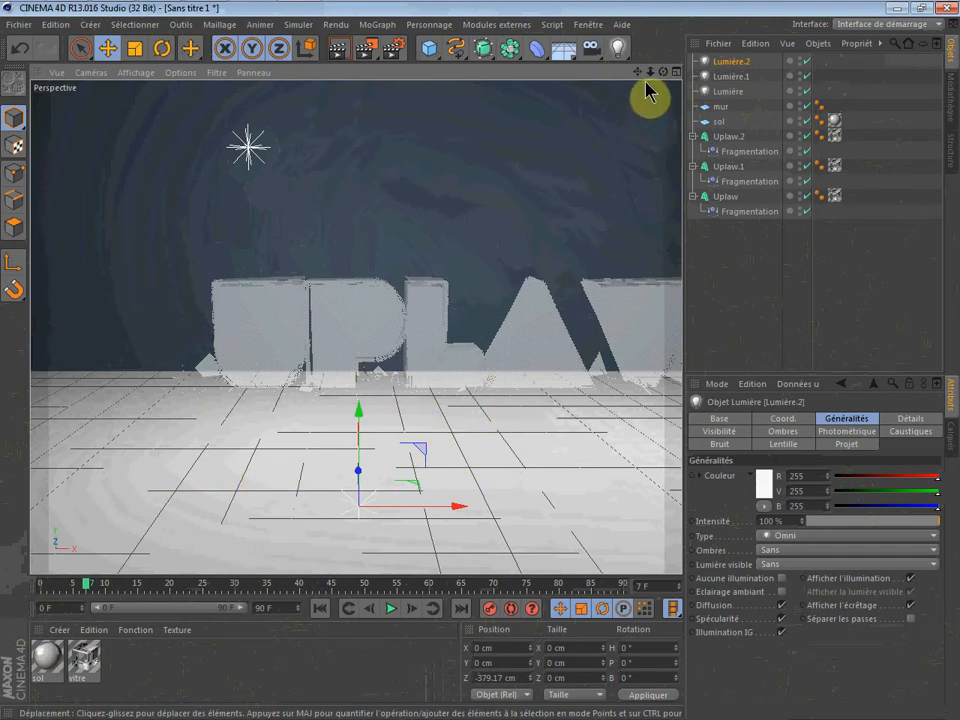
left_click_drag(638, 72, 534, 92)
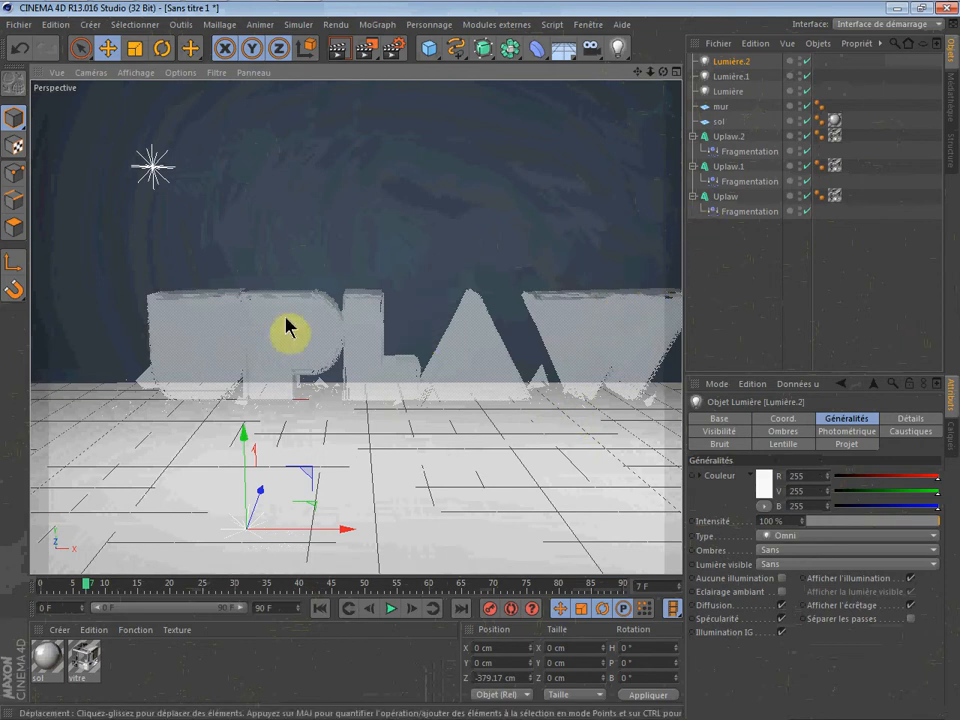
left_click(730, 166)
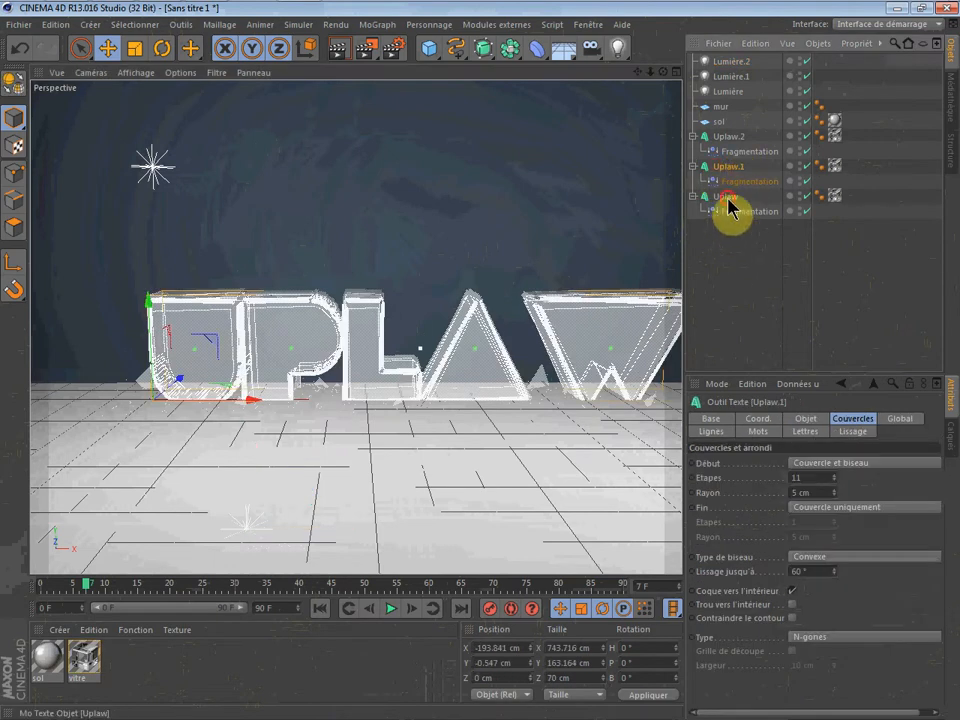
left_click(726, 197)
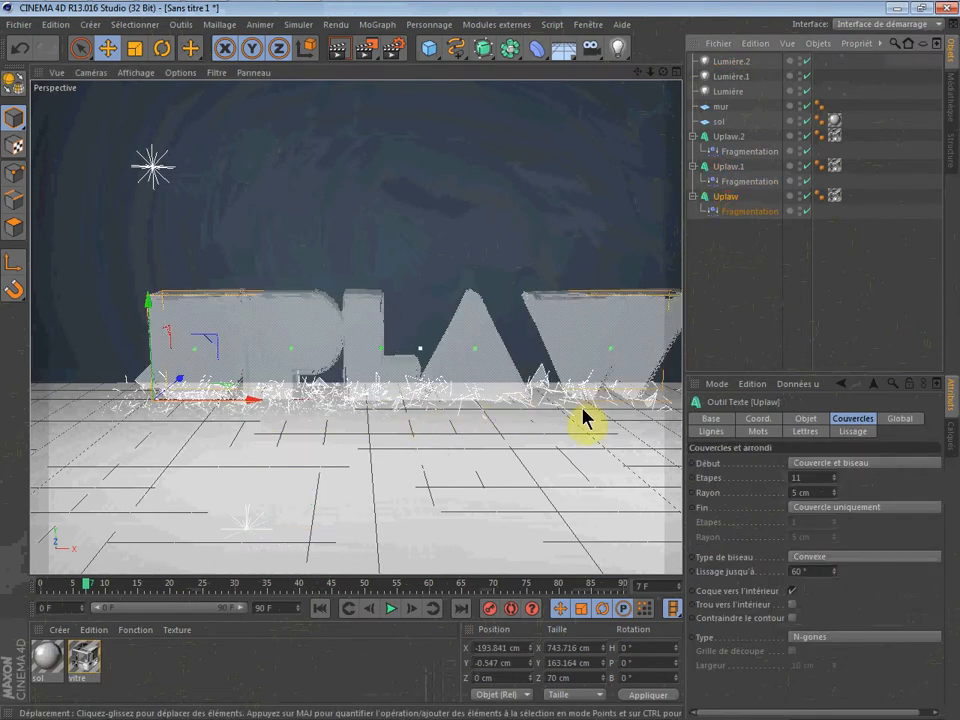
left_click(722, 167)
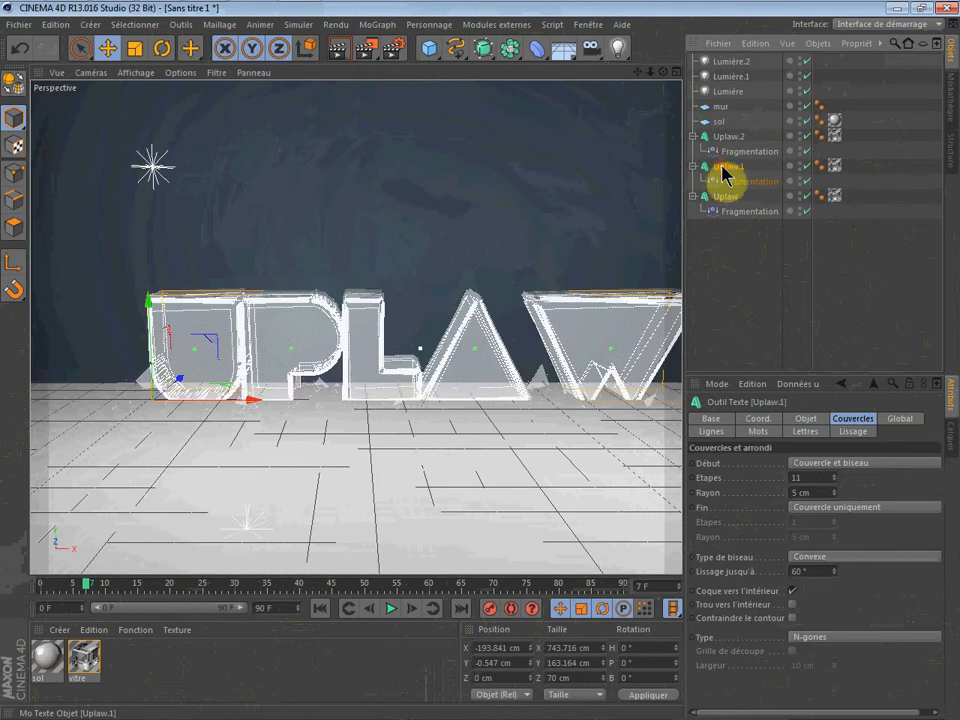
left_click(722, 137, "shift")
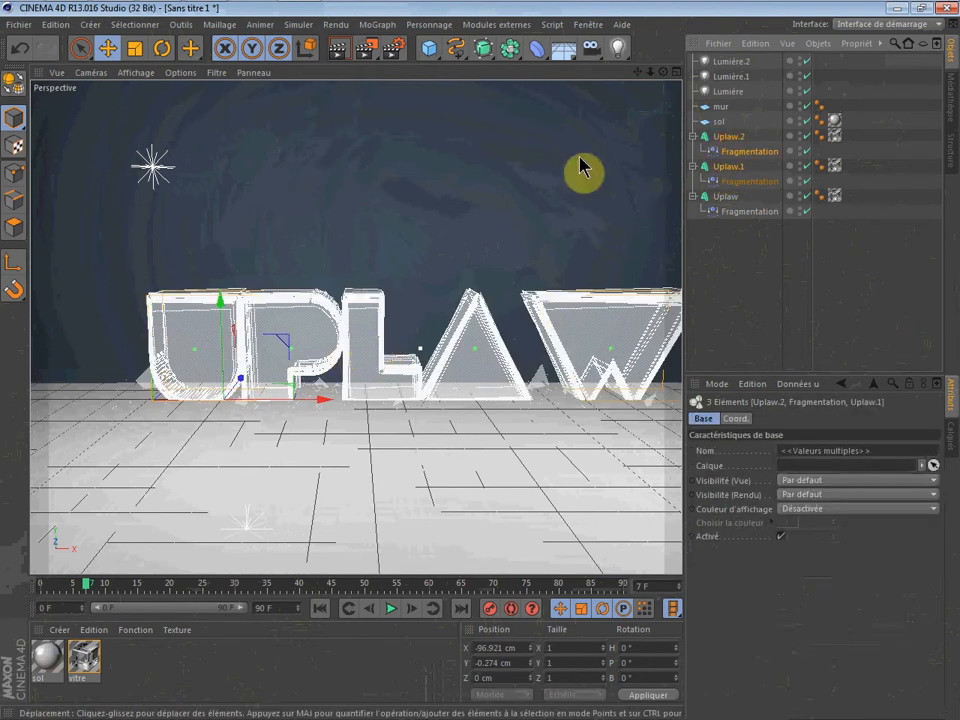
left_click(677, 76)
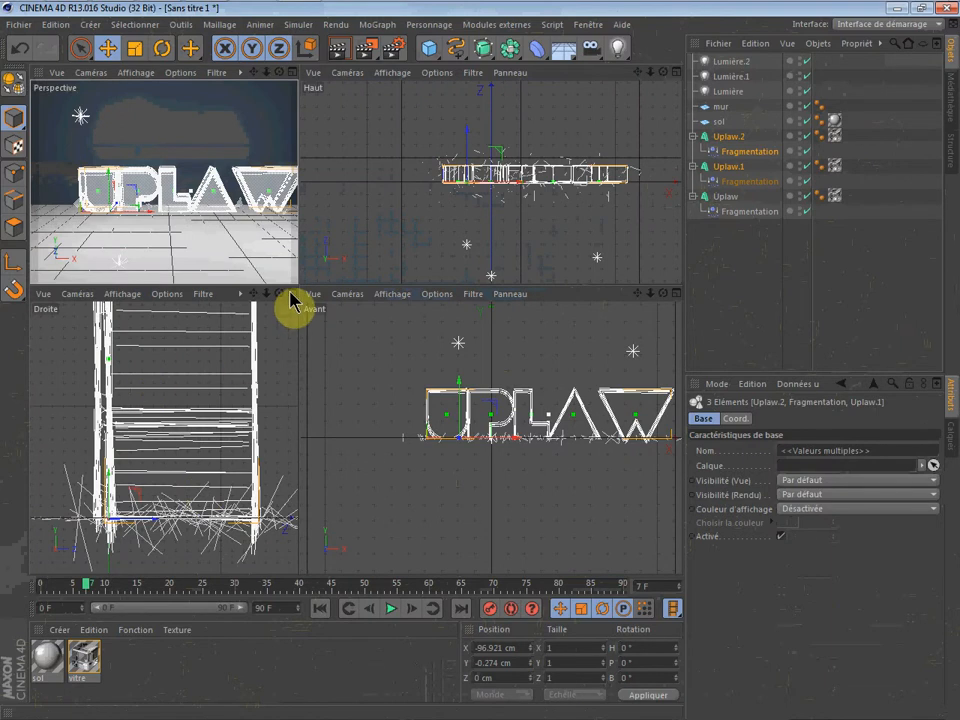
left_click(287, 294)
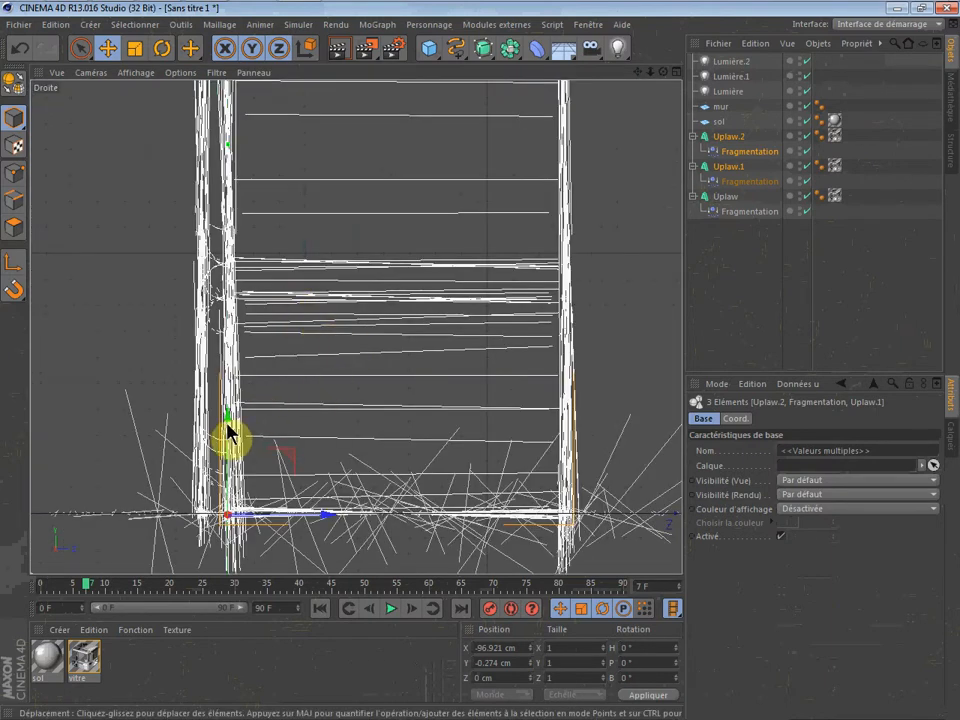
left_click_drag(226, 421, 229, 439)
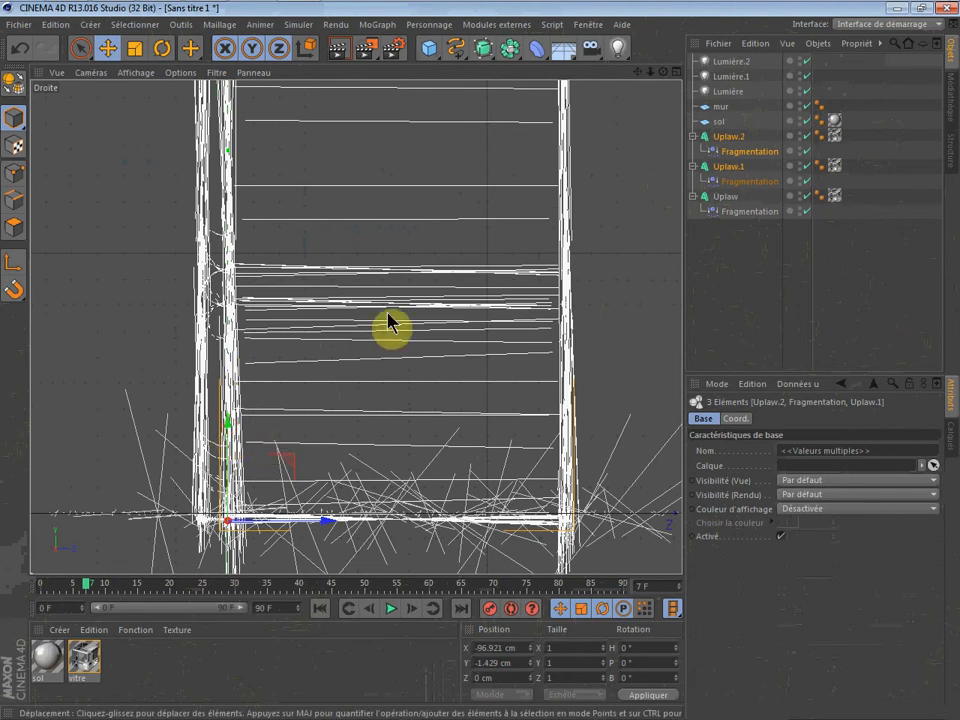
- Render the full perspective scene to the picture viewer and inspect the shattered glass letters up close
left_click(676, 74)
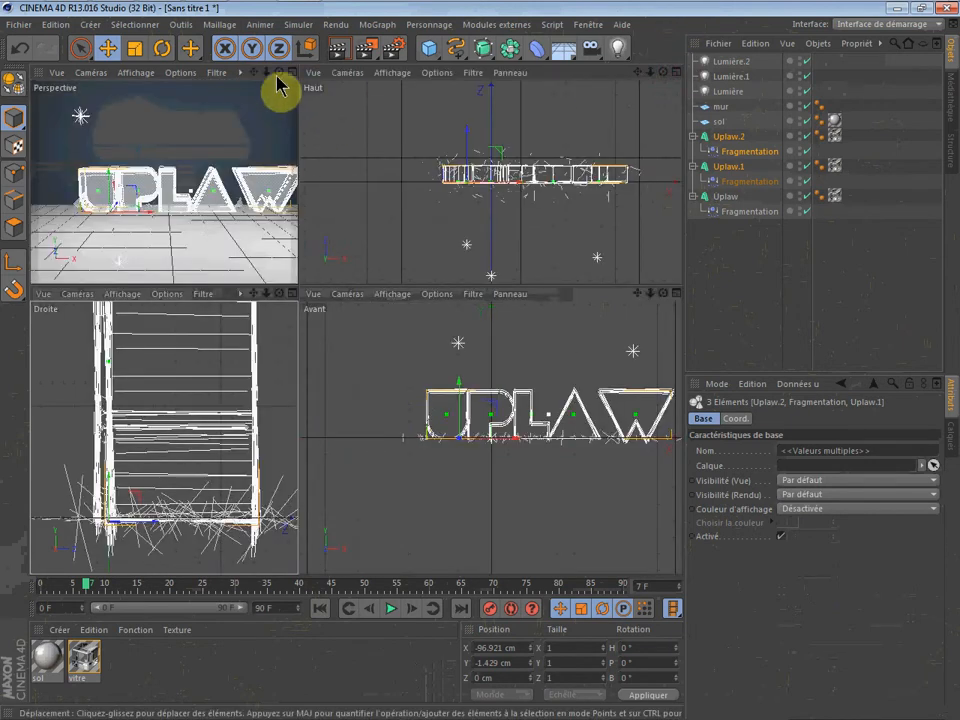
left_click(289, 74)
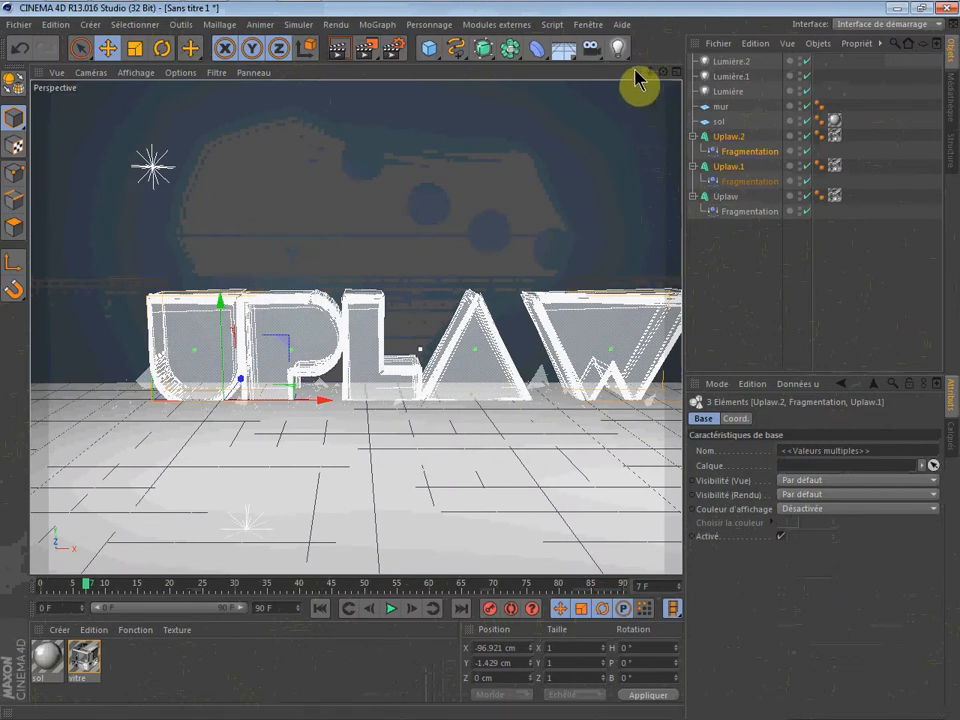
left_click_drag(636, 72, 662, 74)
scroll(469, 268, "up", 2)
scroll(437, 206, "down", 2)
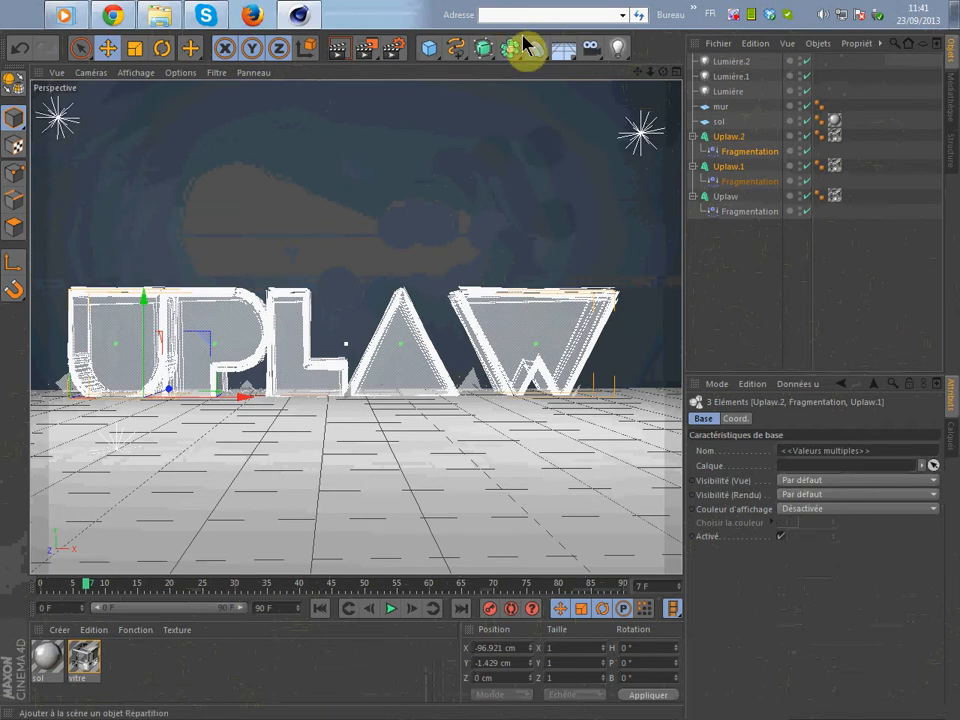
left_click_drag(636, 76, 648, 84)
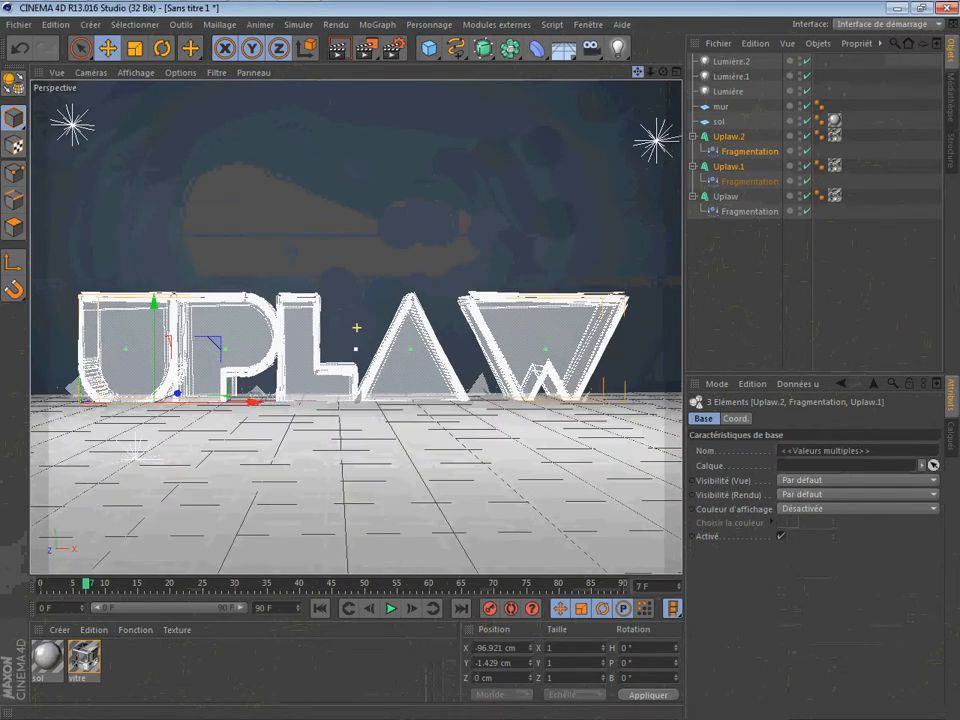
left_click(371, 52)
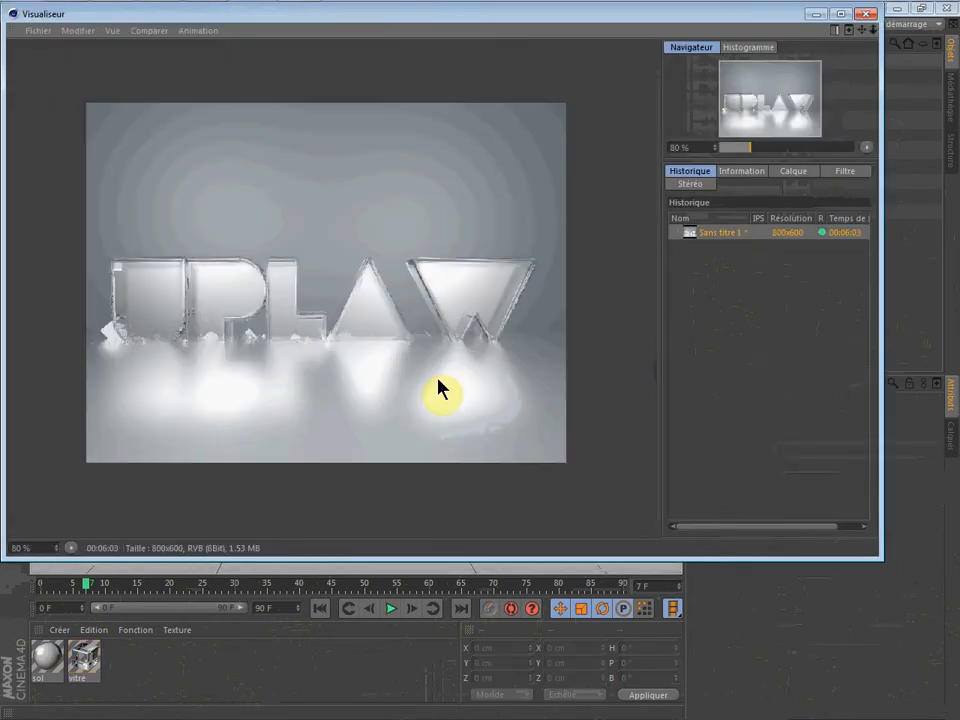
scroll(418, 300, "up", 3)
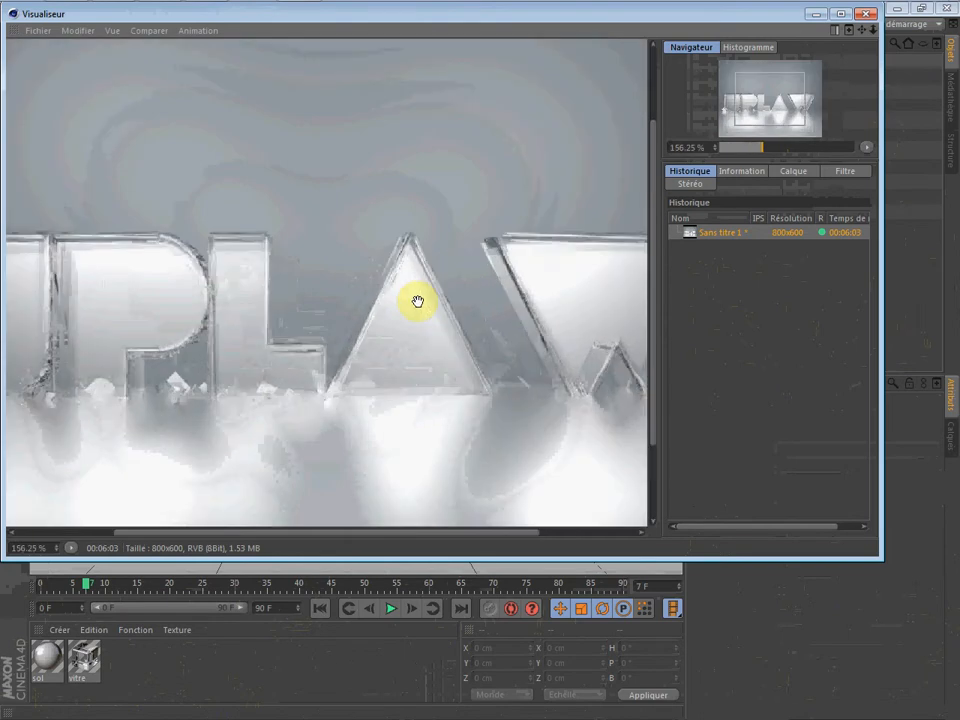
scroll(515, 340, "down", 2)
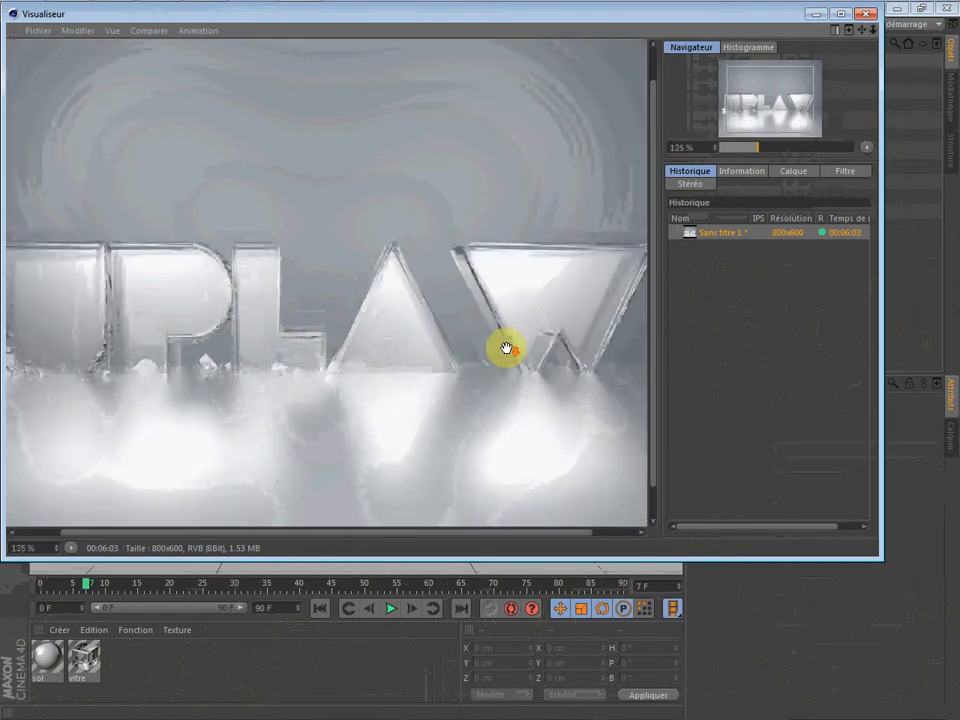
scroll(510, 358, "down", 1)
scroll(510, 358, "up", 1)
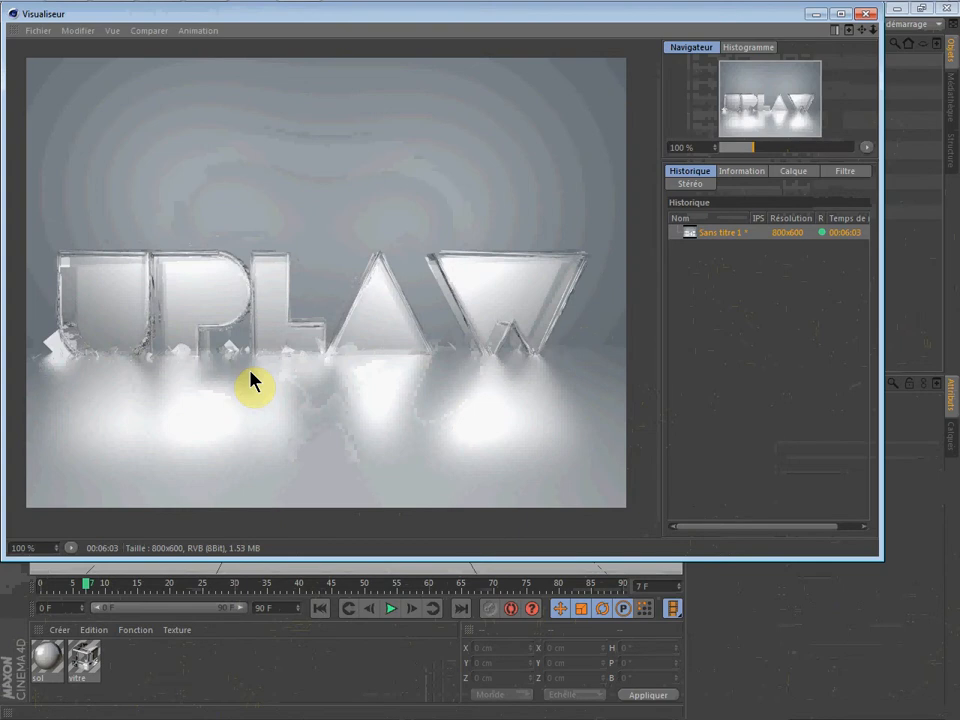
- Start saving the rendered still image as JPEG with 8 bits per channel and a resolution of 300 PPP
scroll(252, 381, "up", 1)
scroll(252, 378, "down", 1)
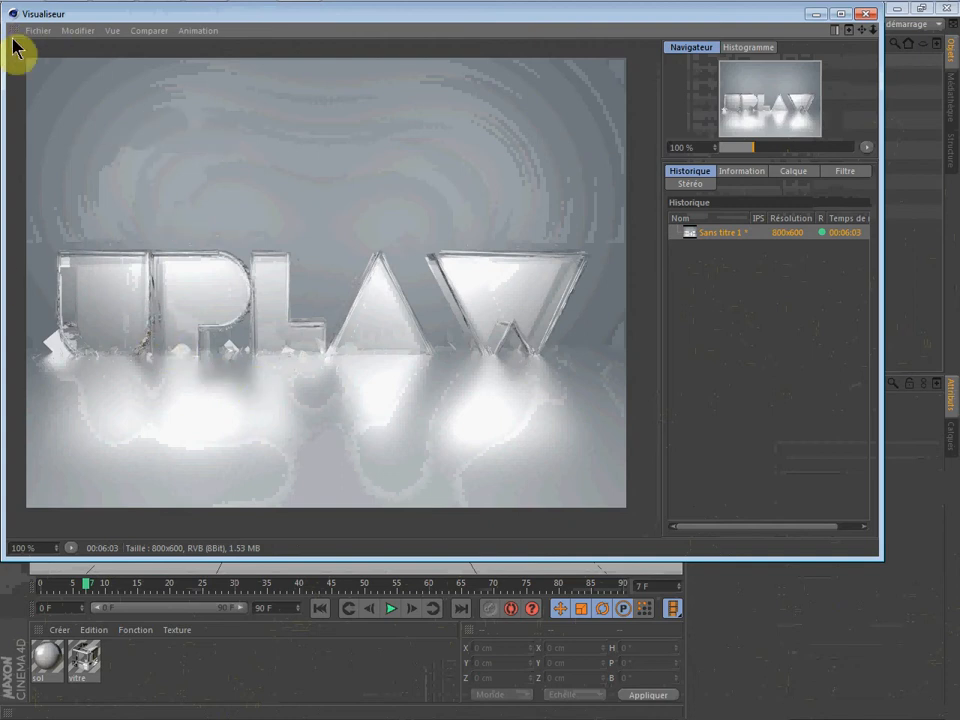
left_click(45, 32)
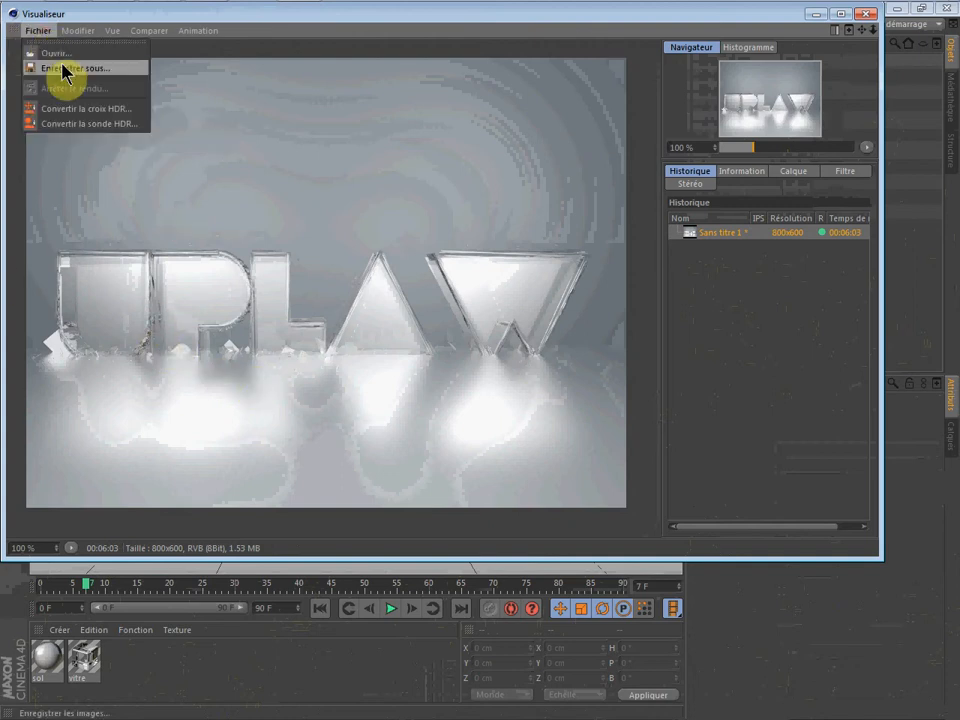
left_click(62, 68)
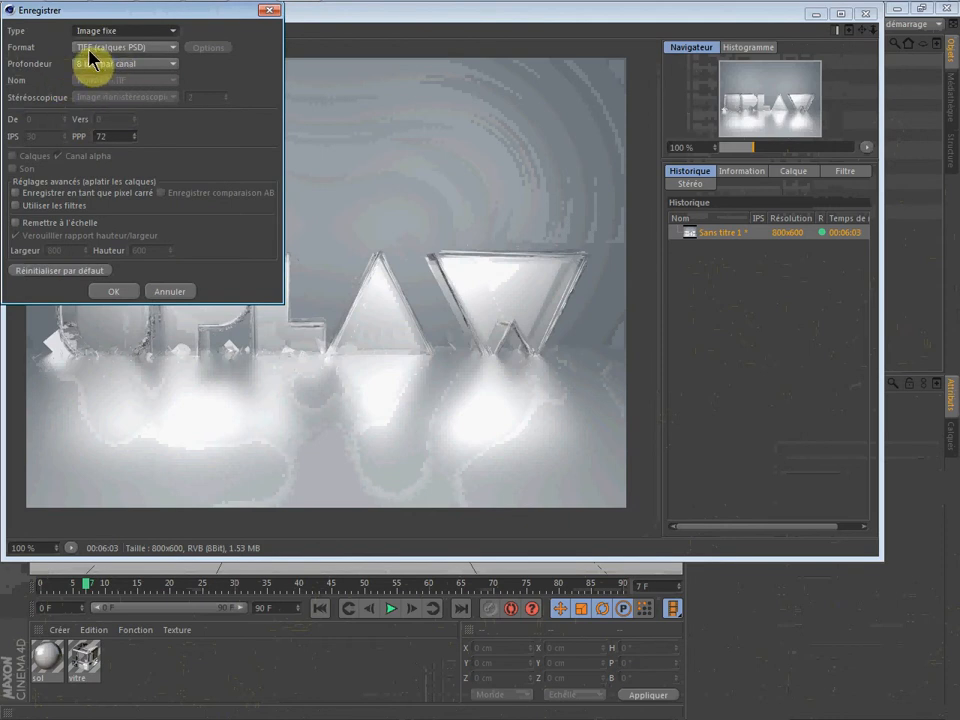
left_click(103, 48)
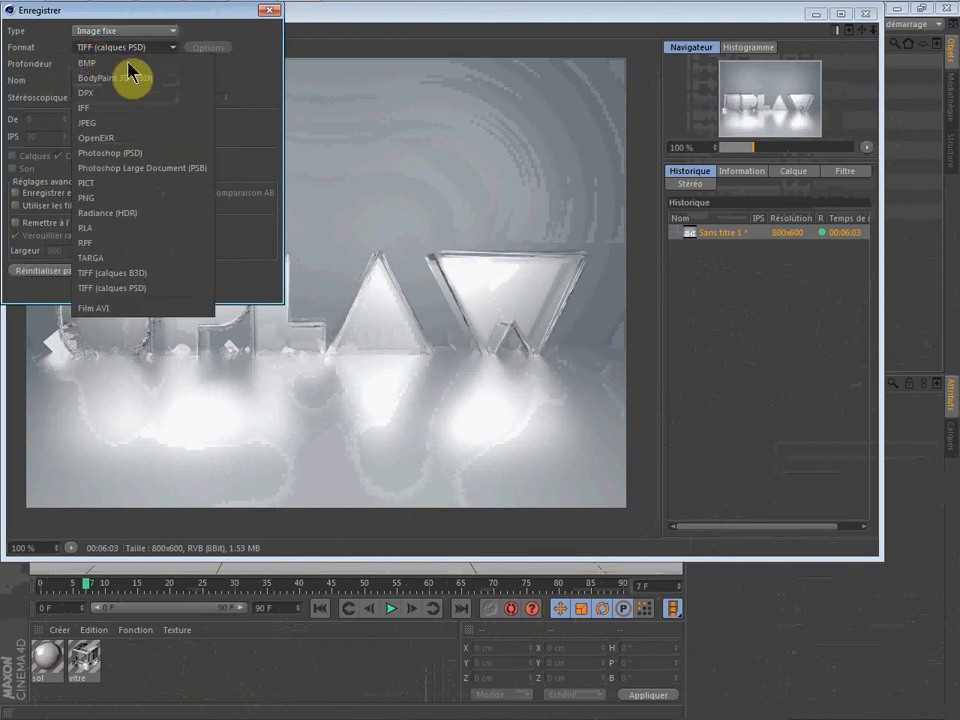
left_click(112, 123)
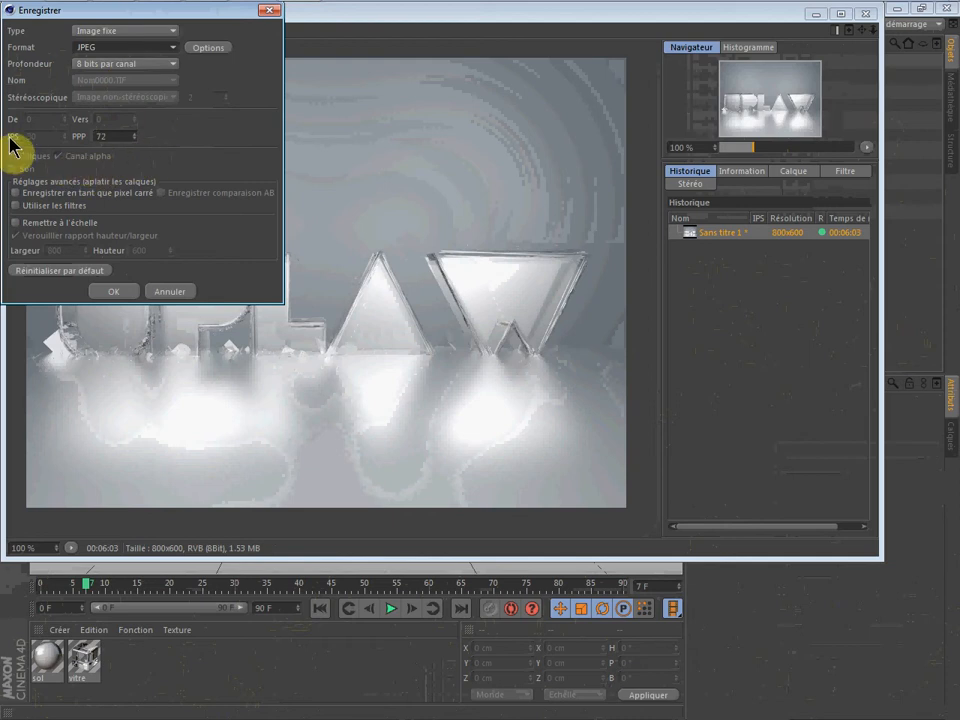
left_click(103, 136)
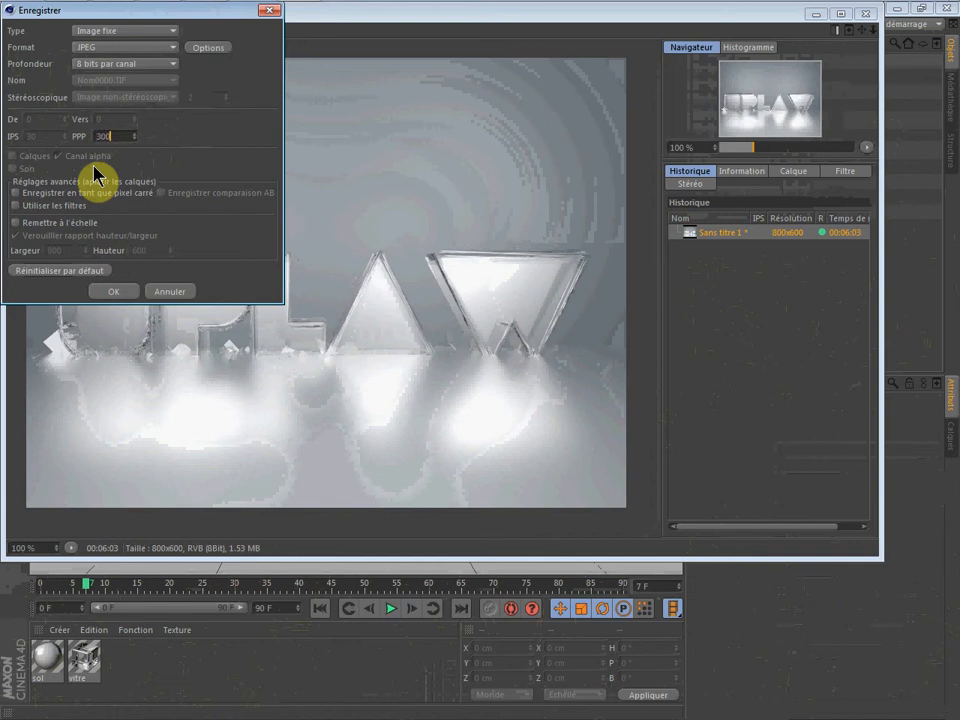
left_click(111, 305)
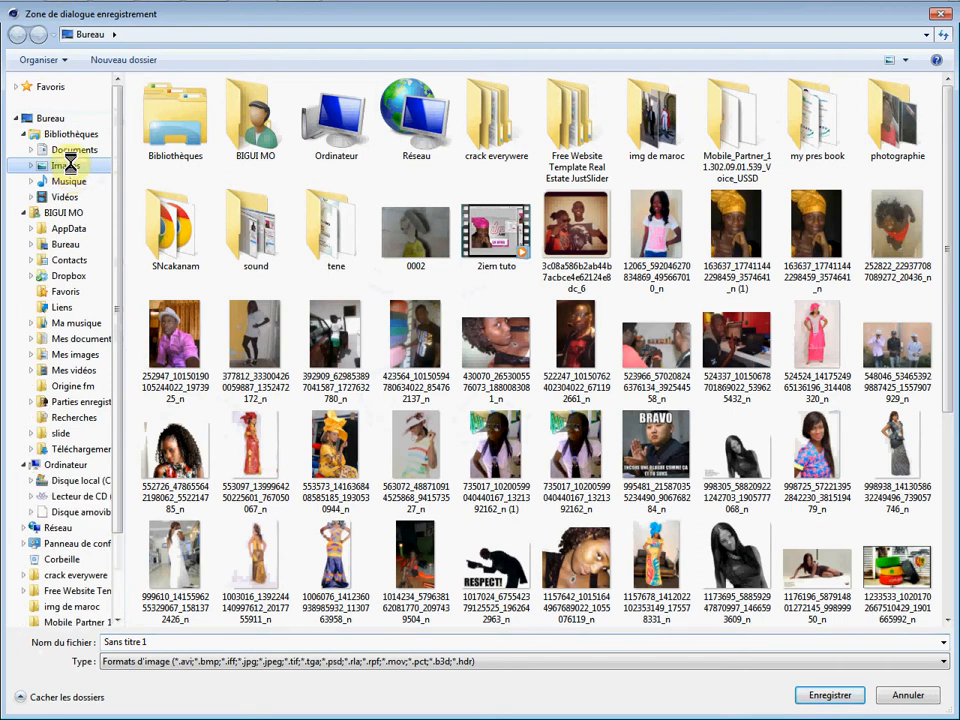
- Save the render as Eupeuteulaw in the 3D folder of the Images library, and close the picture viewer
left_click(70, 165)
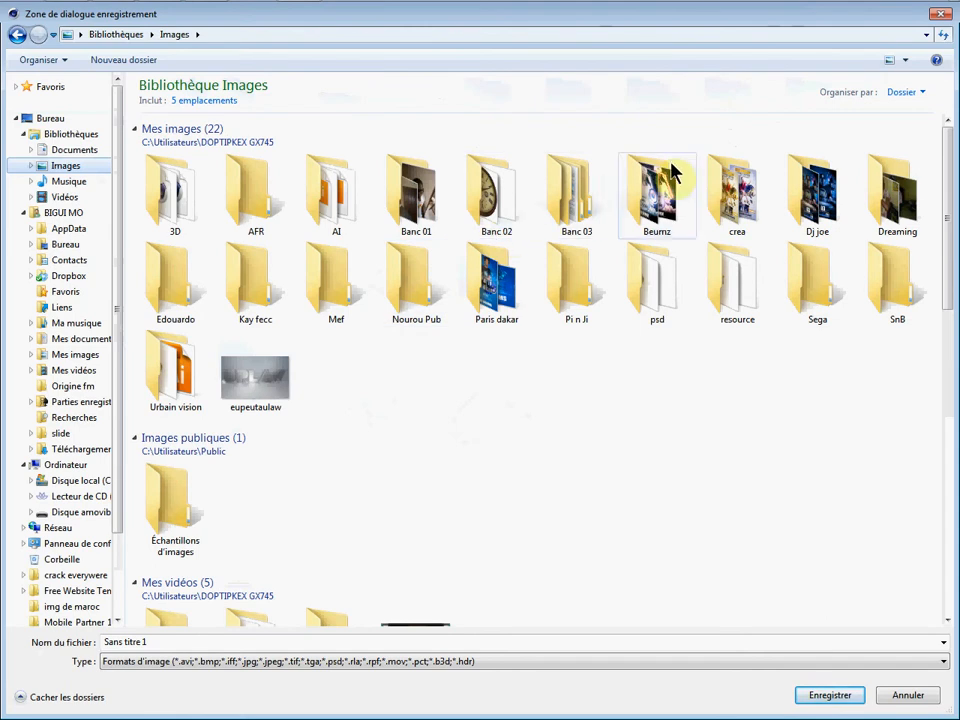
double_click(176, 200)
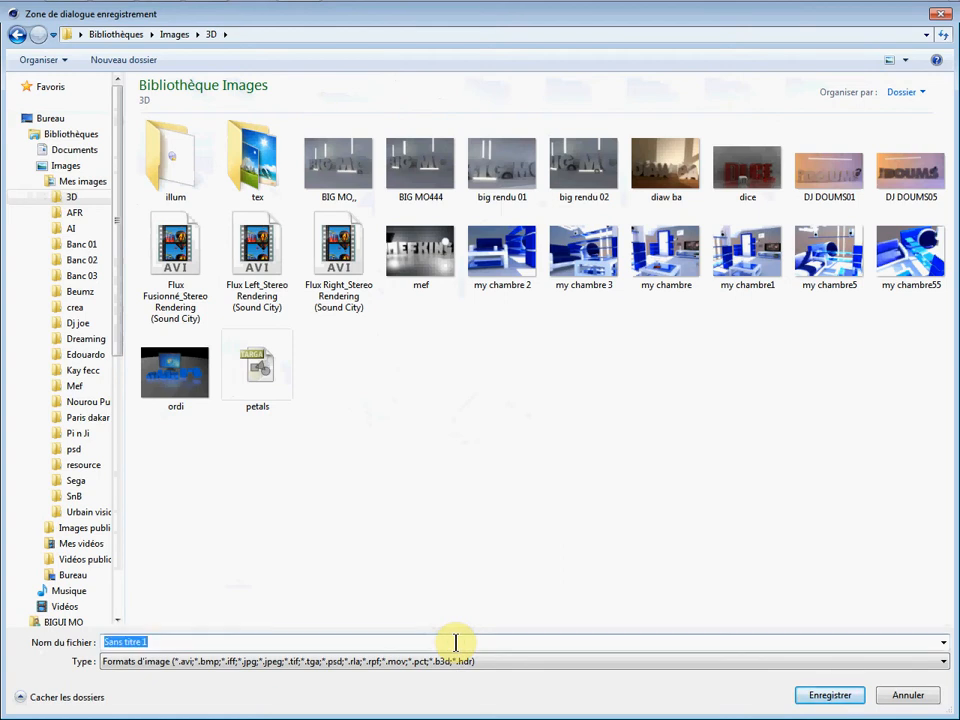
left_click(456, 642)
type("Eupeuteulaw")
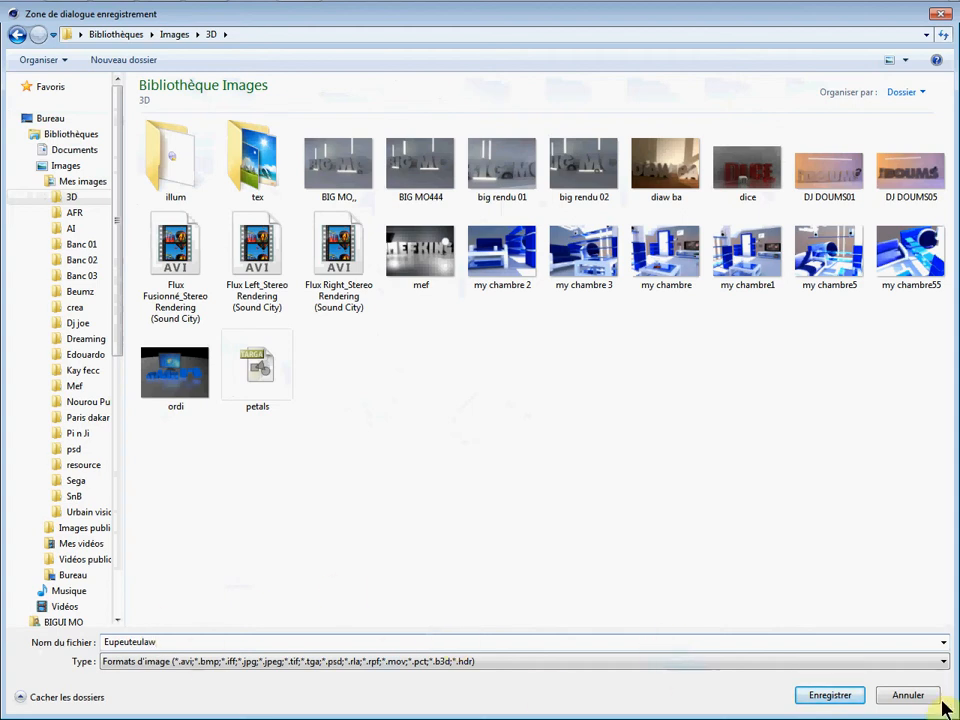
left_click(828, 695)
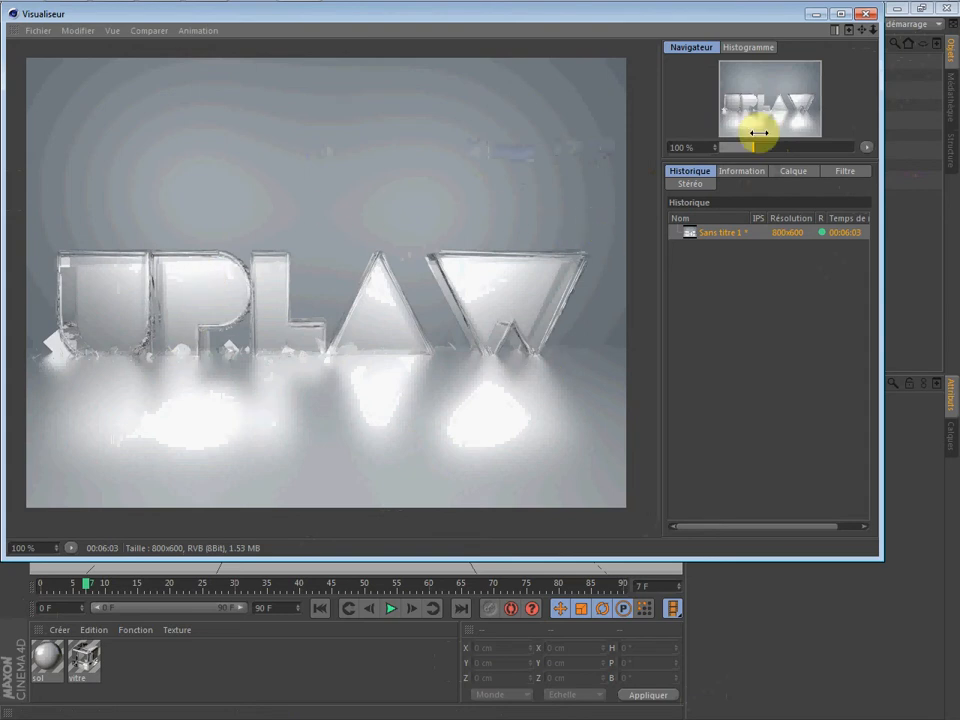
left_click(870, 17)
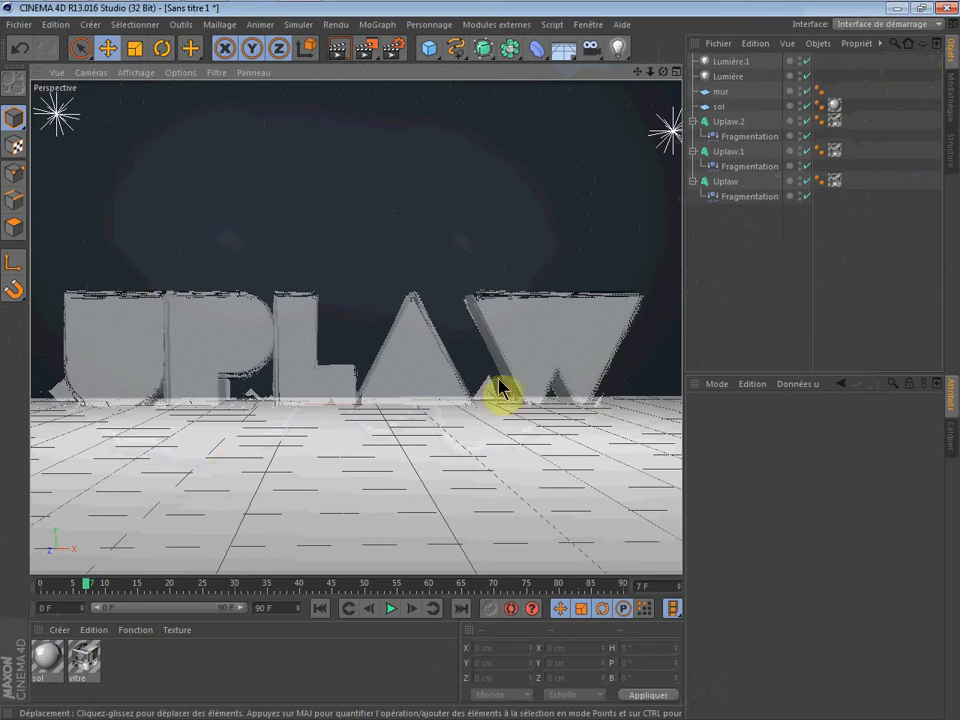
- Switch to the Facebook profile in the browser and view its cover image with the glass UPLAW lettering
mouse_move(898, 30)
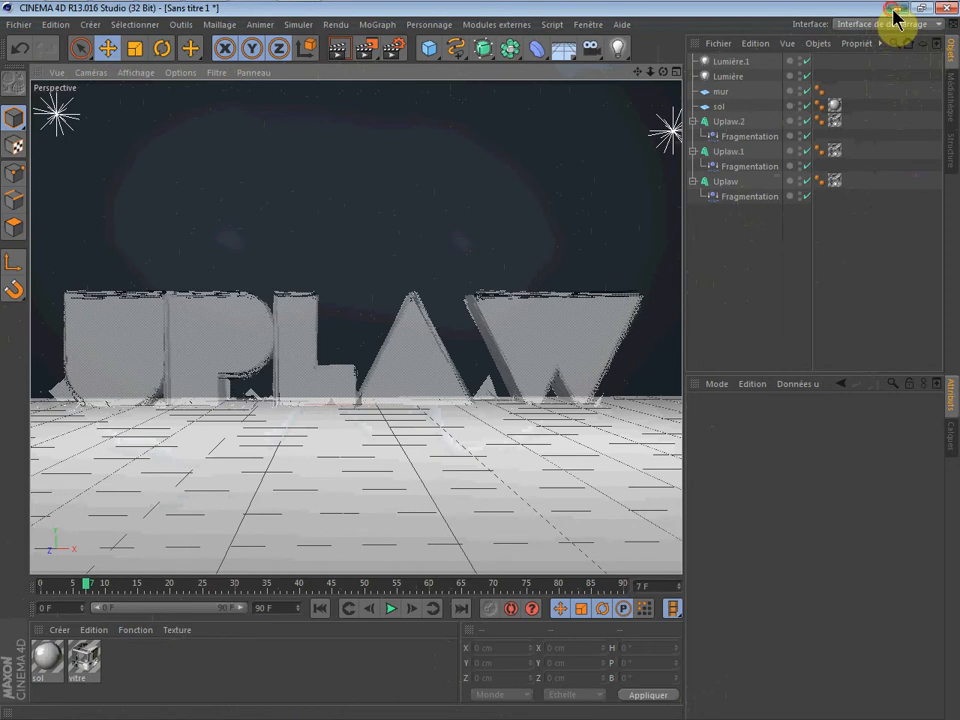
left_click(896, 12)
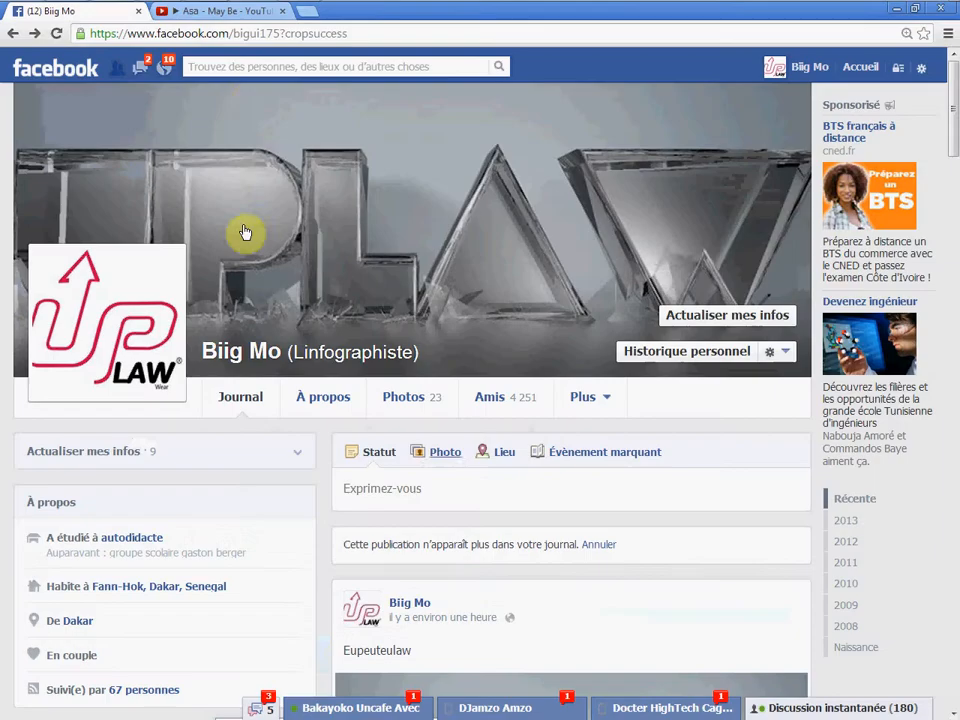
left_click(190, 68)
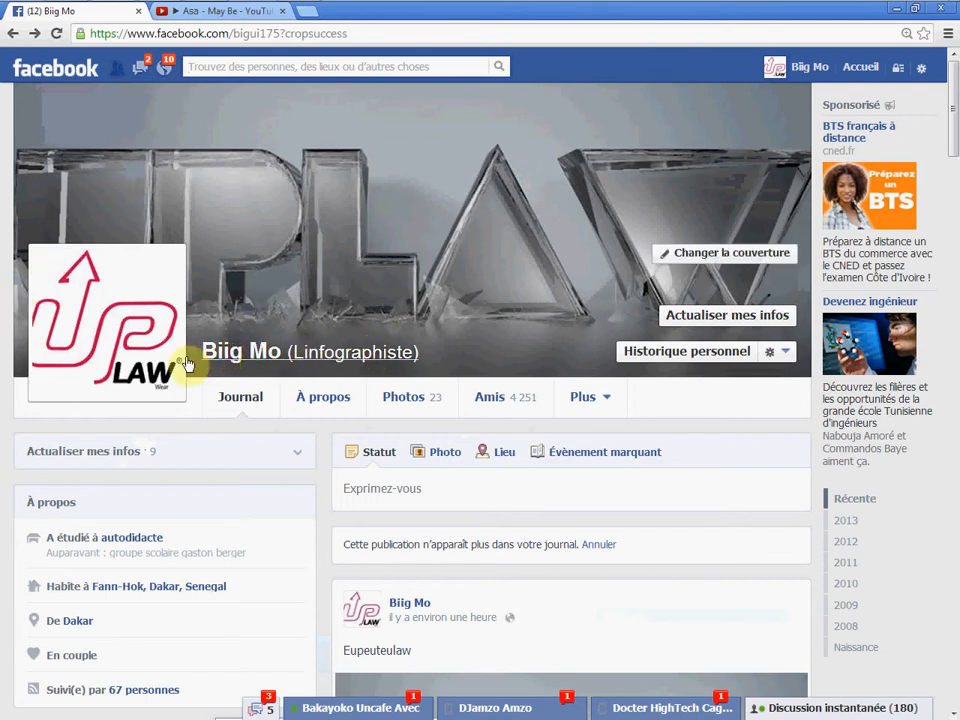
mouse_move(155, 366)
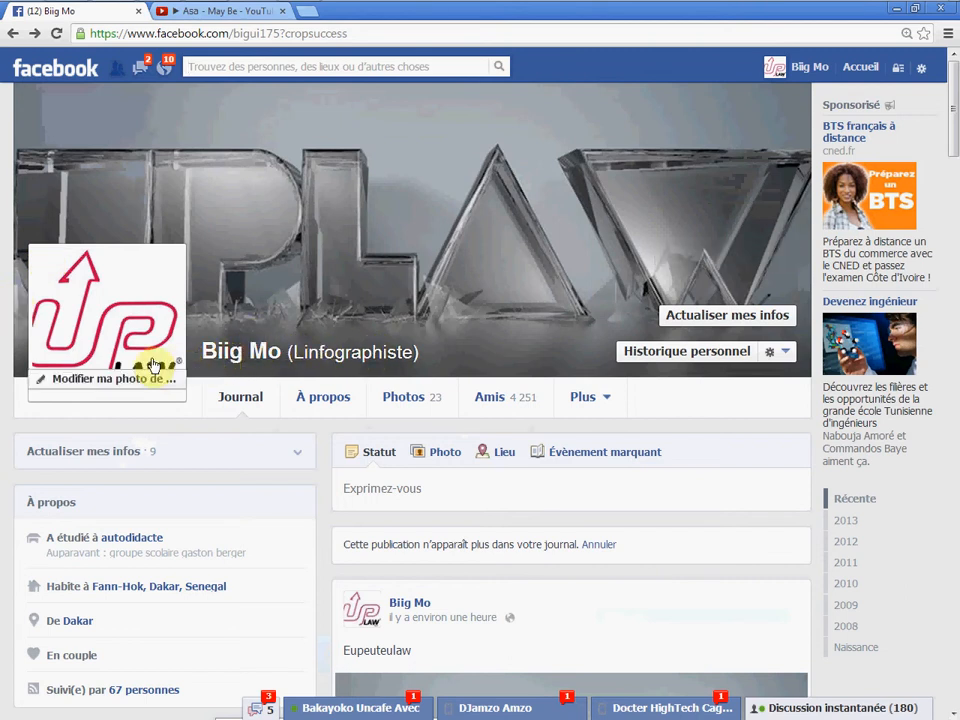
scroll(165, 330, "down", 1)
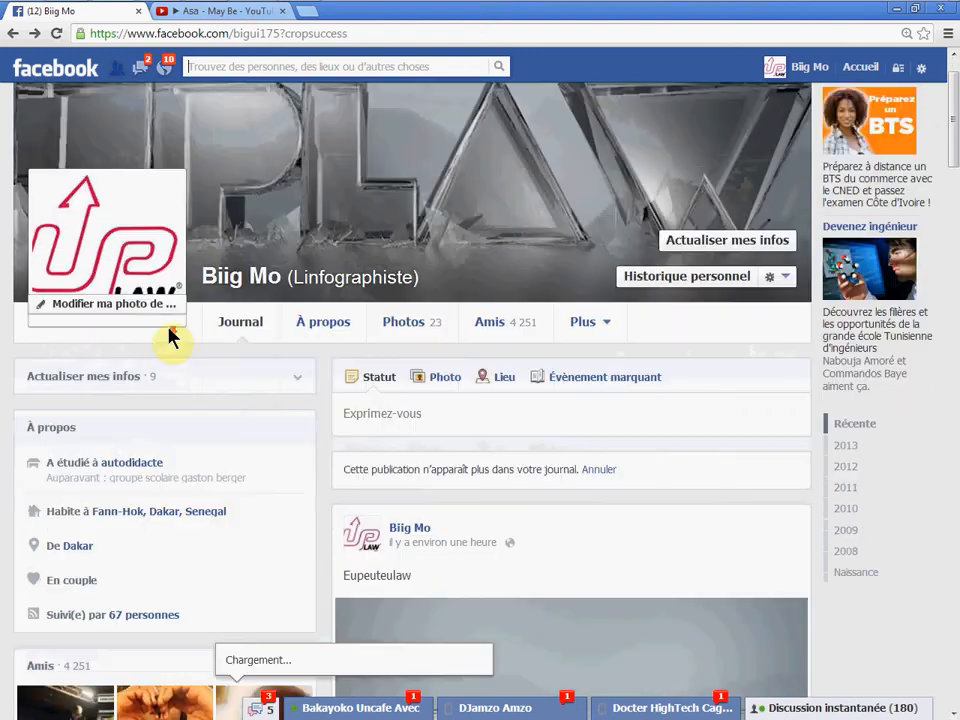
scroll(168, 333, "up", 1)
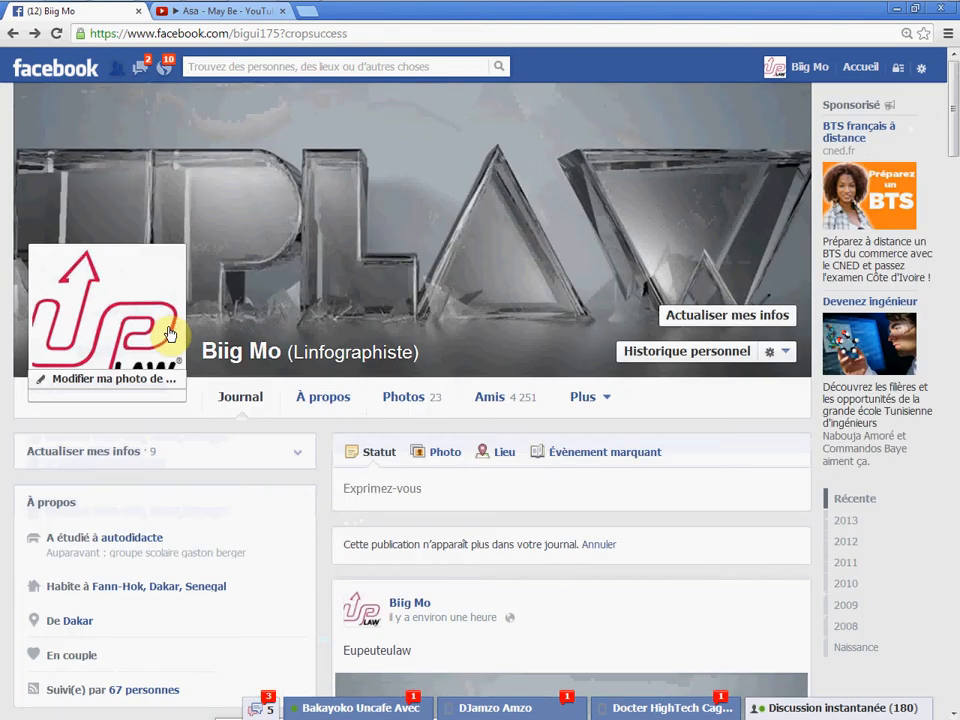
- Search Facebook for "parlo", open the Parlons Informatique community page and look through its posts
left_click(445, 68)
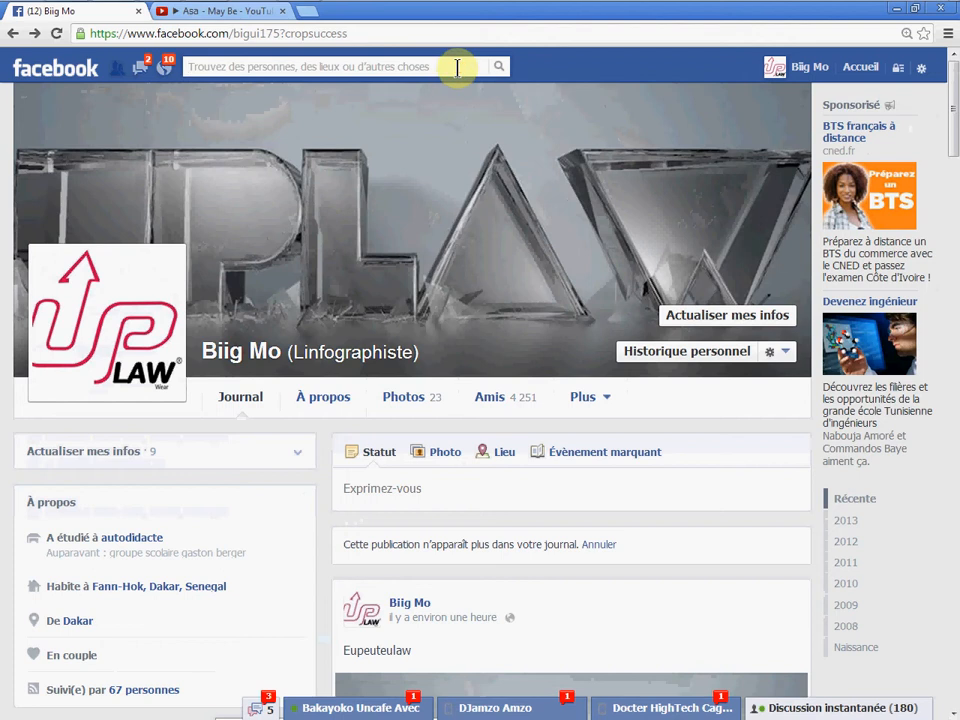
type("parlo")
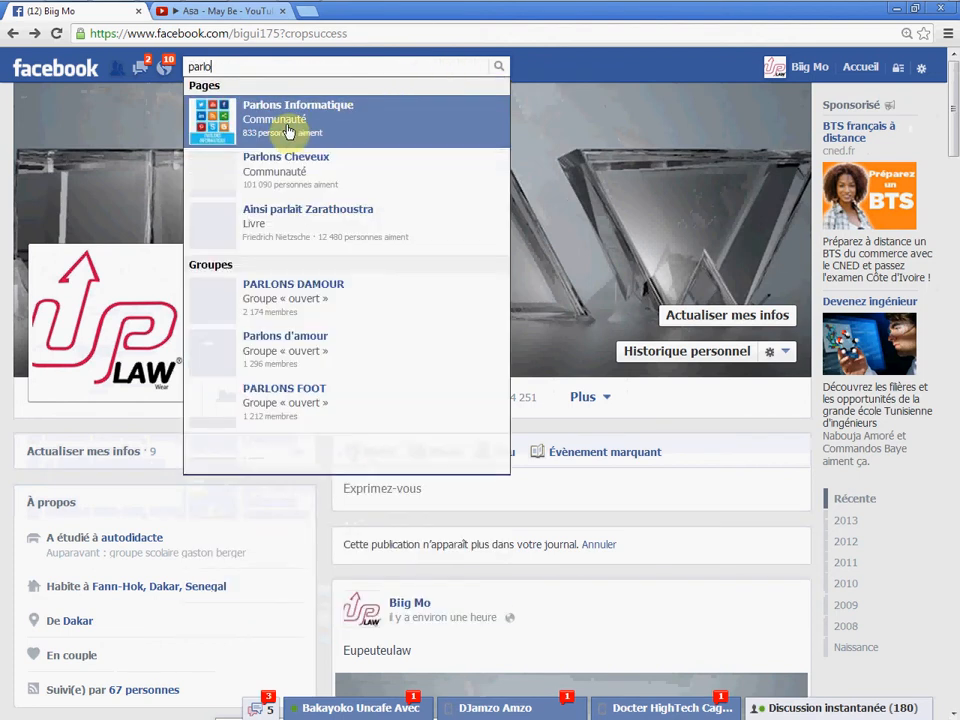
left_click(285, 128)
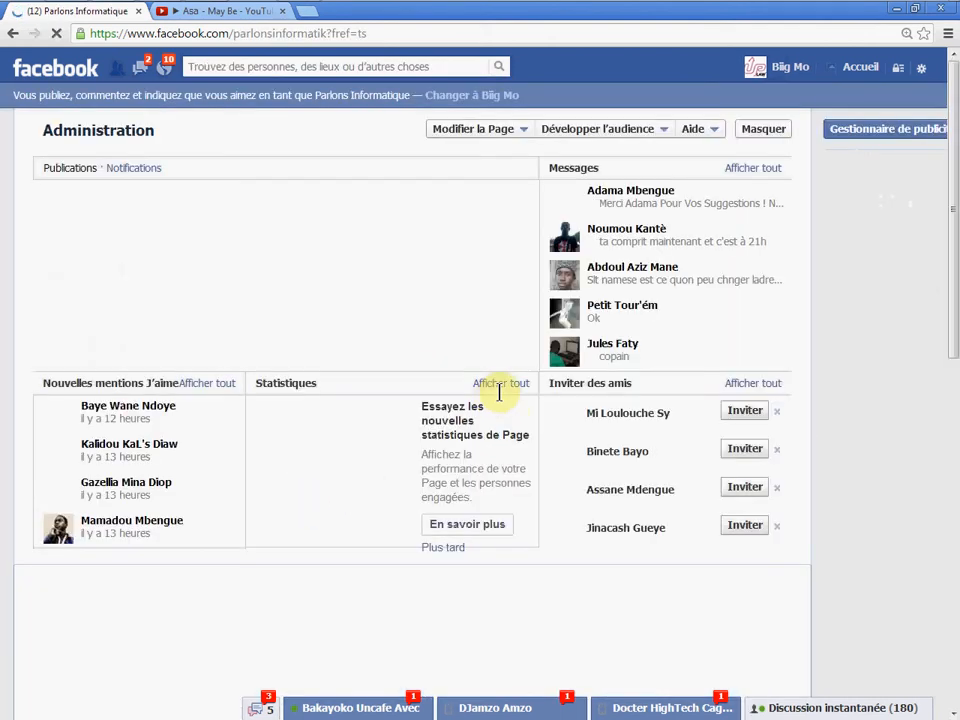
scroll(343, 483, "down", 5)
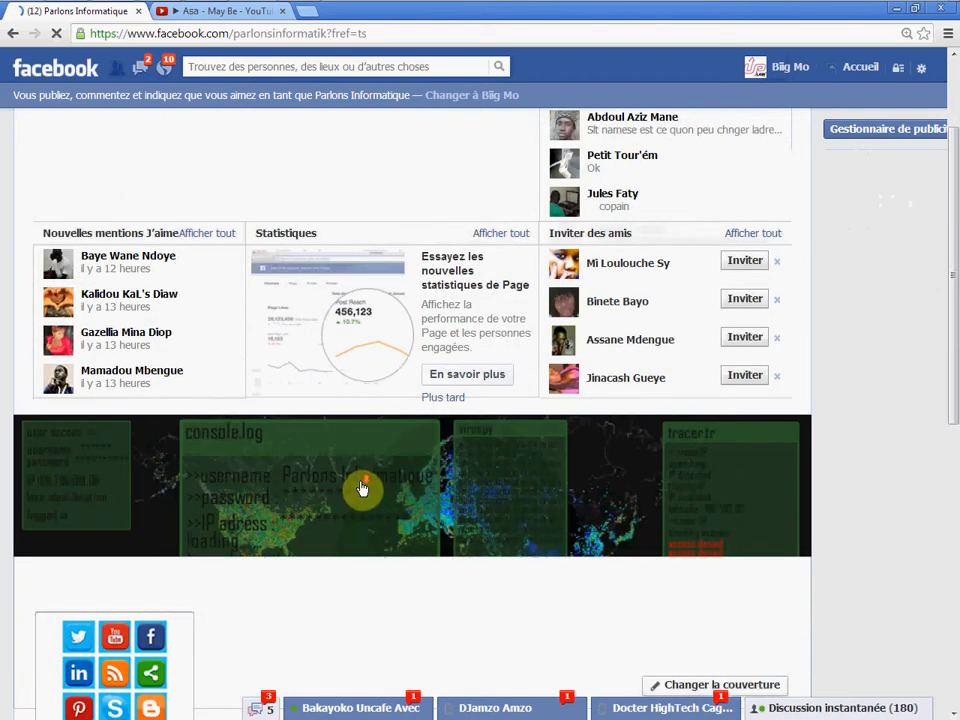
scroll(352, 518, "down", 4)
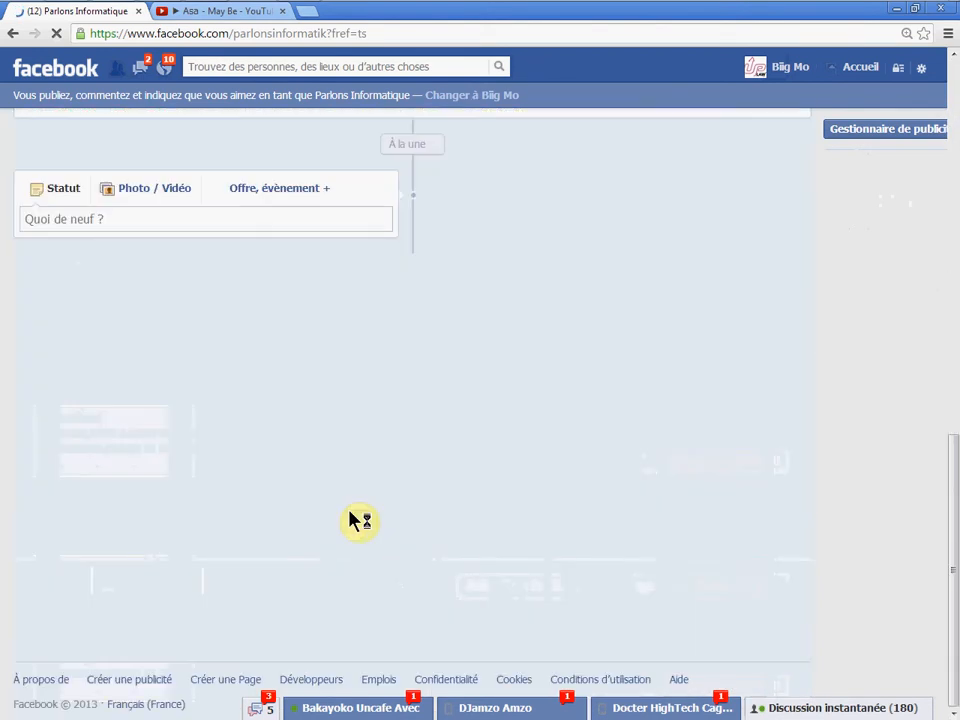
scroll(352, 522, "up", 2)
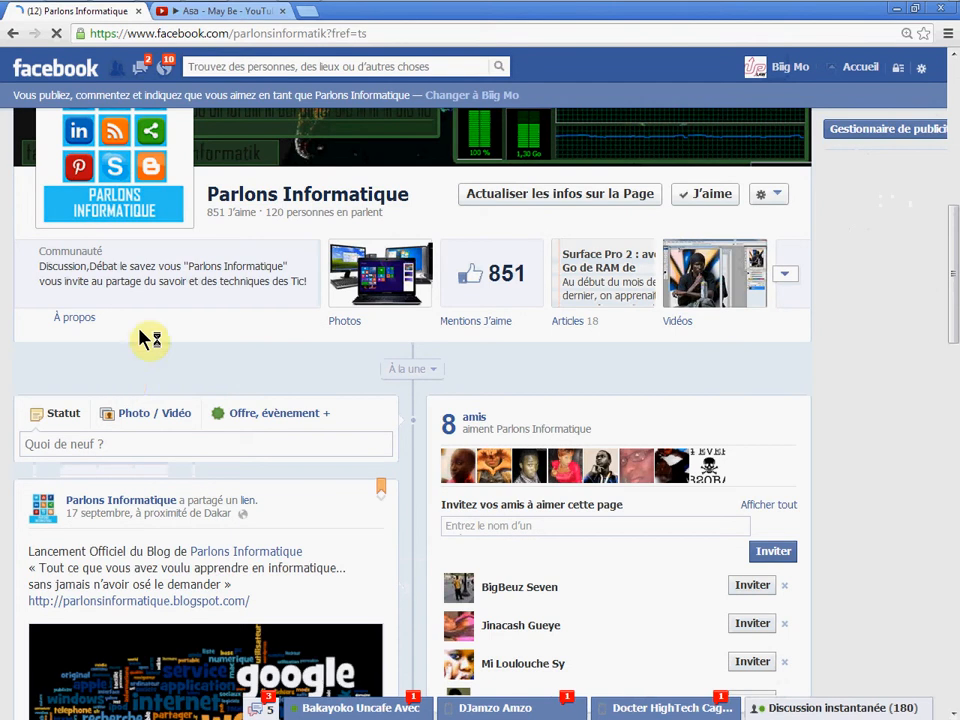
scroll(350, 408, "down", 2)
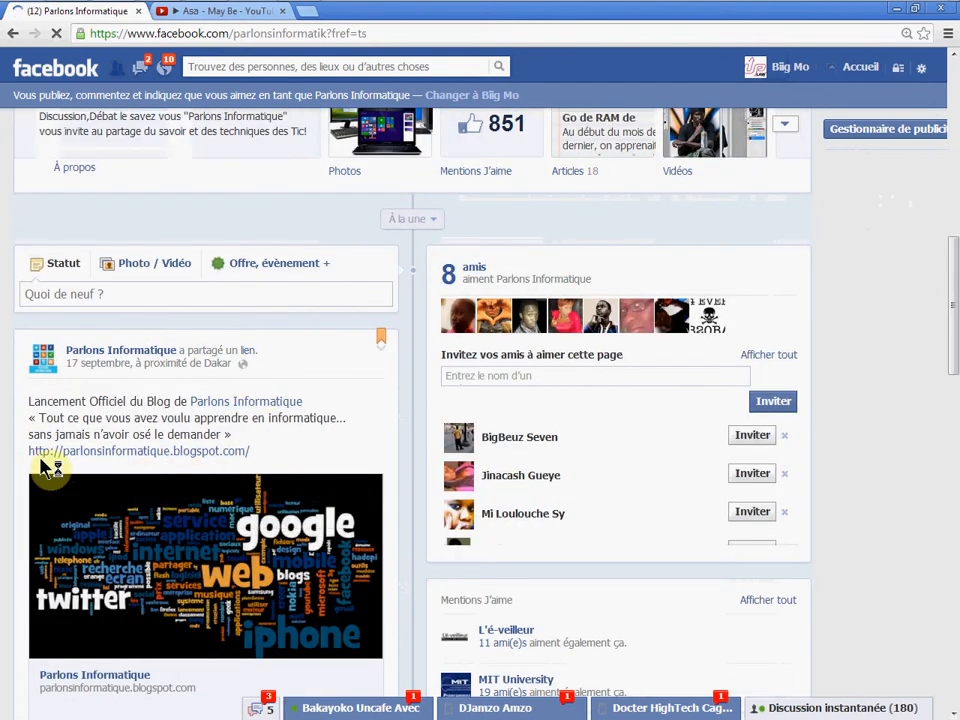
scroll(55, 596, "down", 2)
scroll(208, 523, "down", 3)
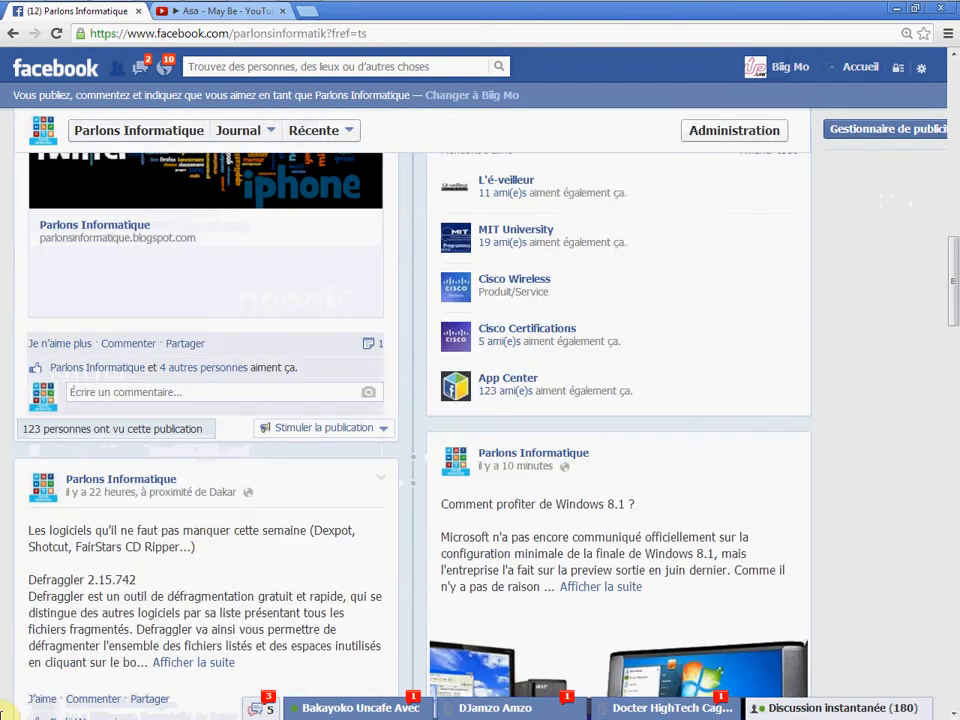